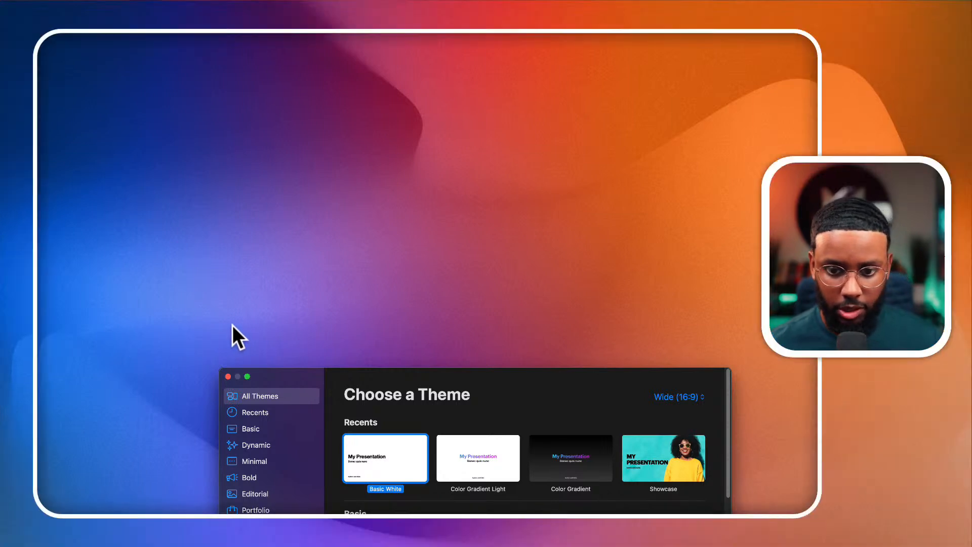
Create a wide Basic White presentation and delete the title, subtitle and author placeholders from its first slide
left_click_drag(428, 372, 344, 83)
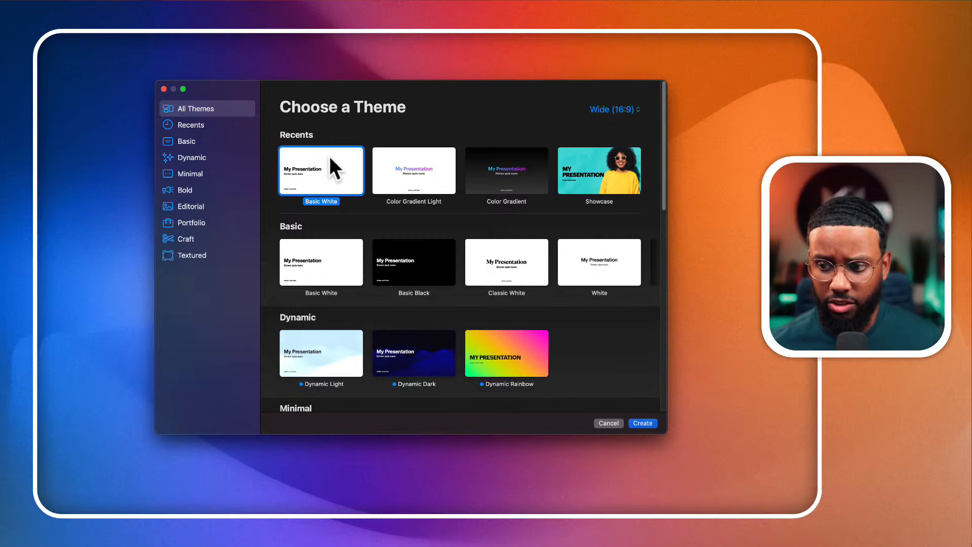
left_click(640, 420)
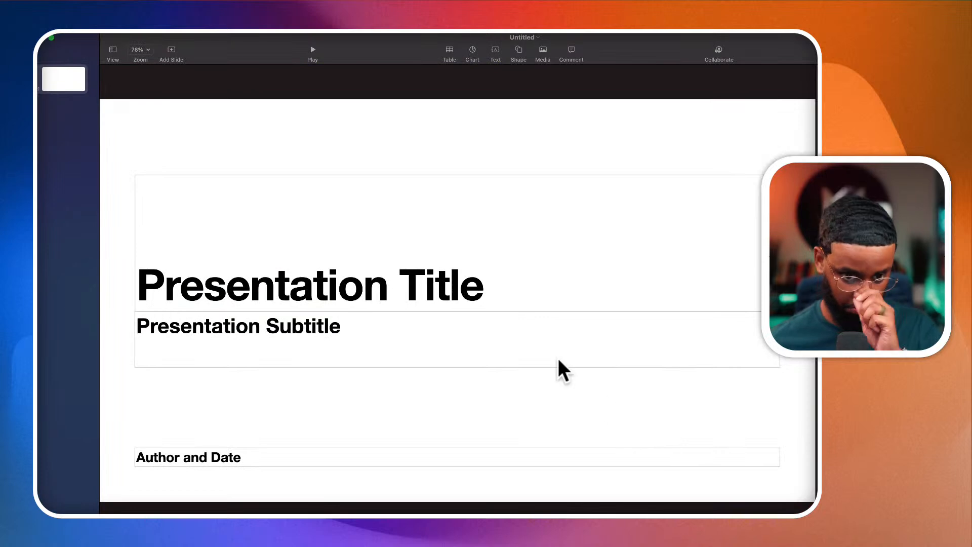
left_click(412, 291)
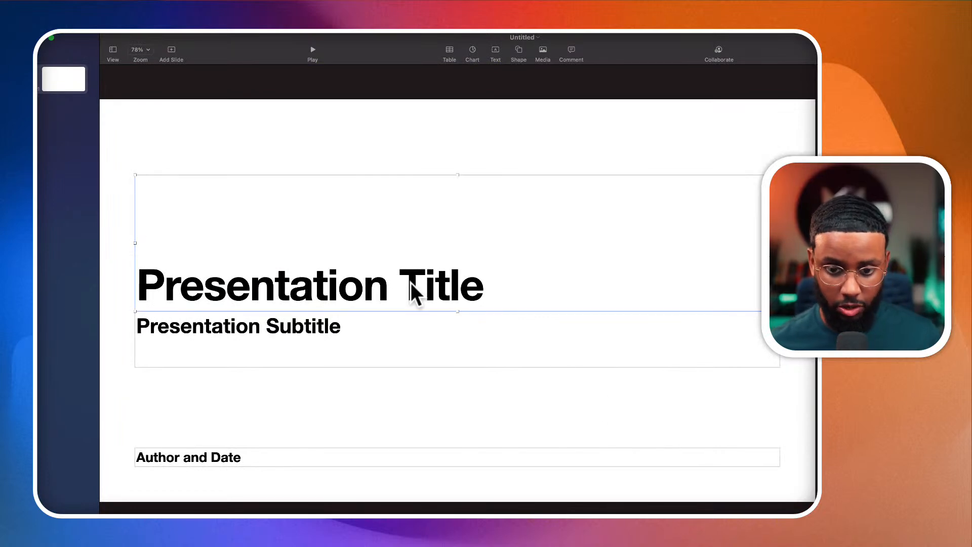
key("Delete")
left_click(326, 337)
key("Delete")
left_click(225, 454)
key("Delete")
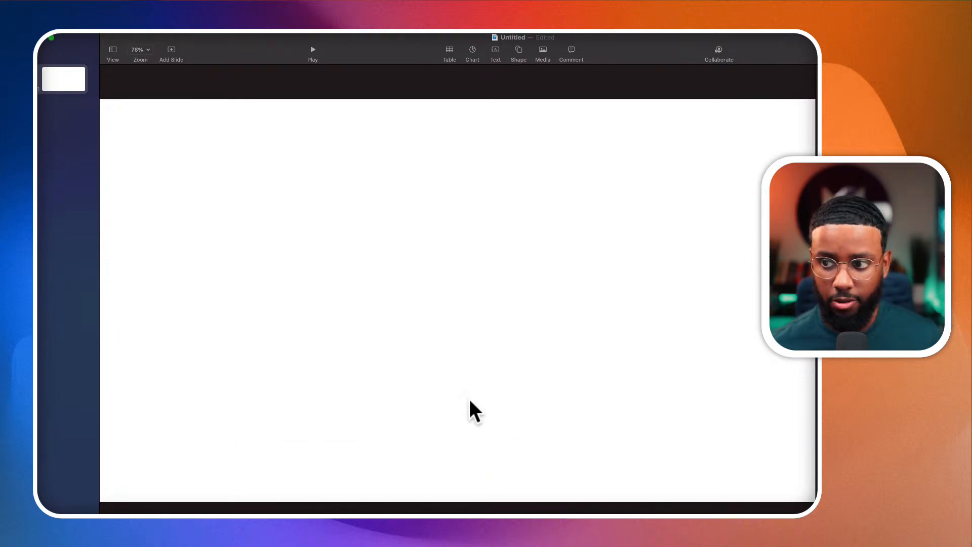
Shrink the presentation window to fit the visible screen area and set the slide background to No Fill
left_click_drag(945, 32, 787, 64)
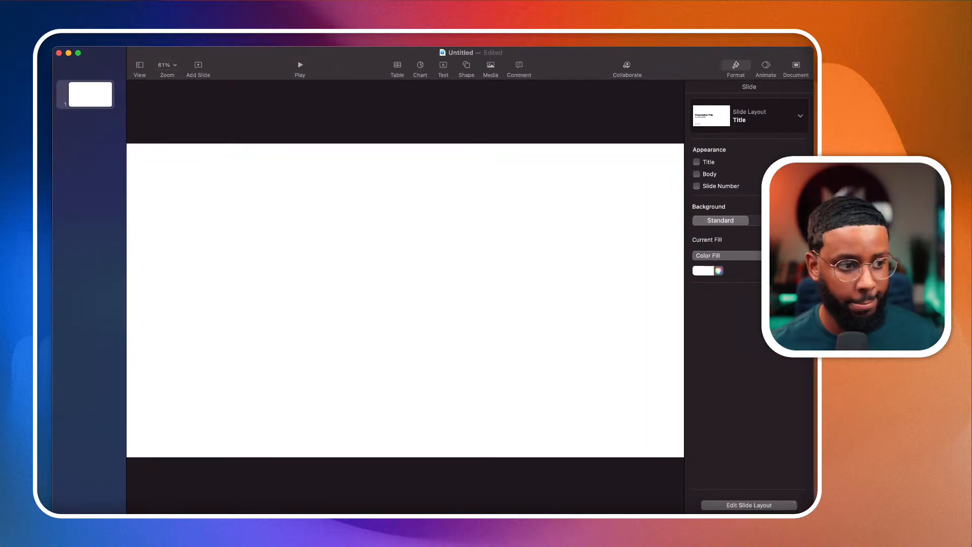
left_click_drag(812, 512, 774, 495)
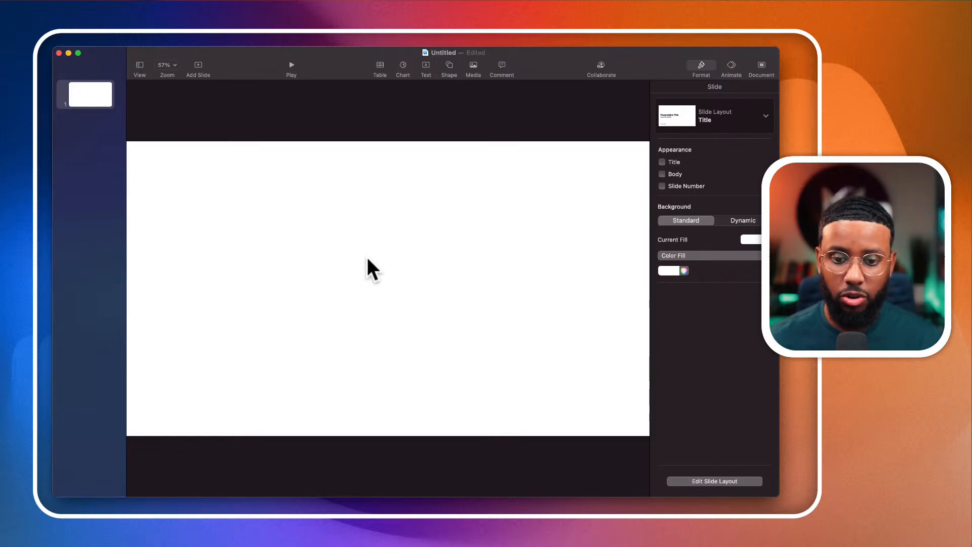
left_click(677, 255)
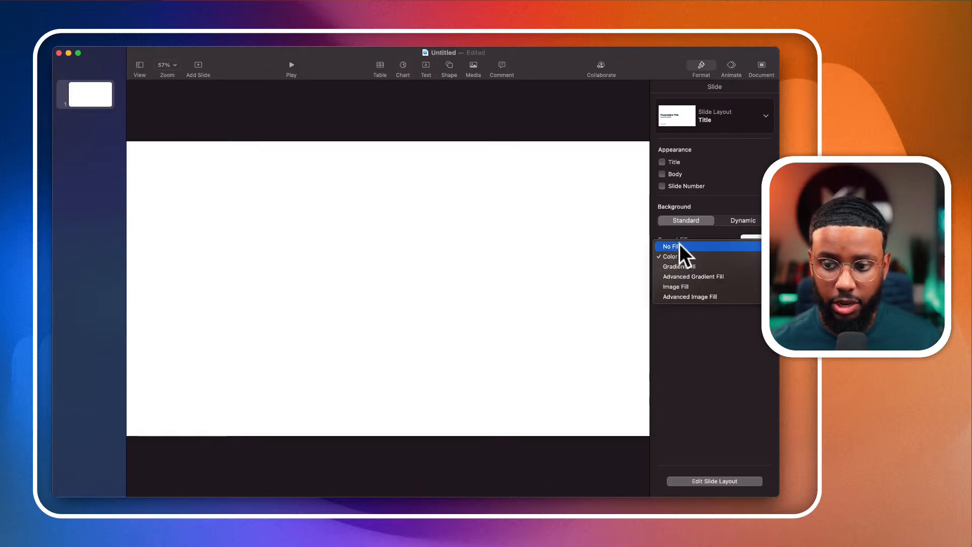
left_click(679, 246)
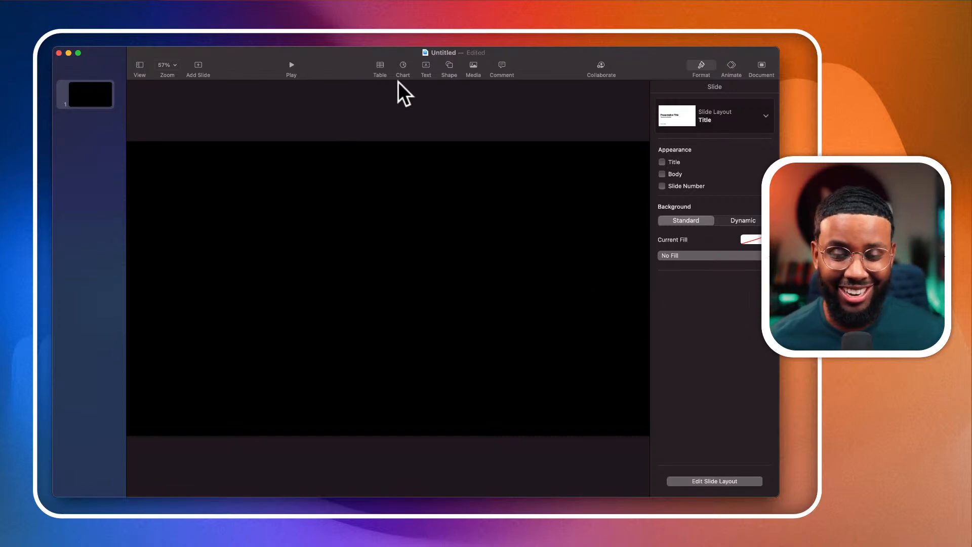
Insert a parallelogram from the Geometry shapes and fill it with turquoise
left_click(449, 65)
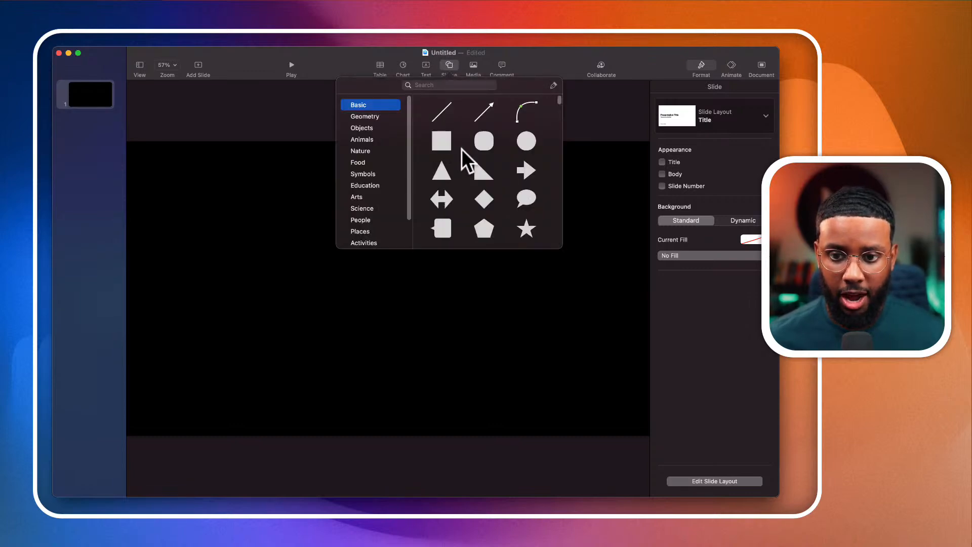
scroll(438, 187, "down", 2)
scroll(438, 186, "down", 5)
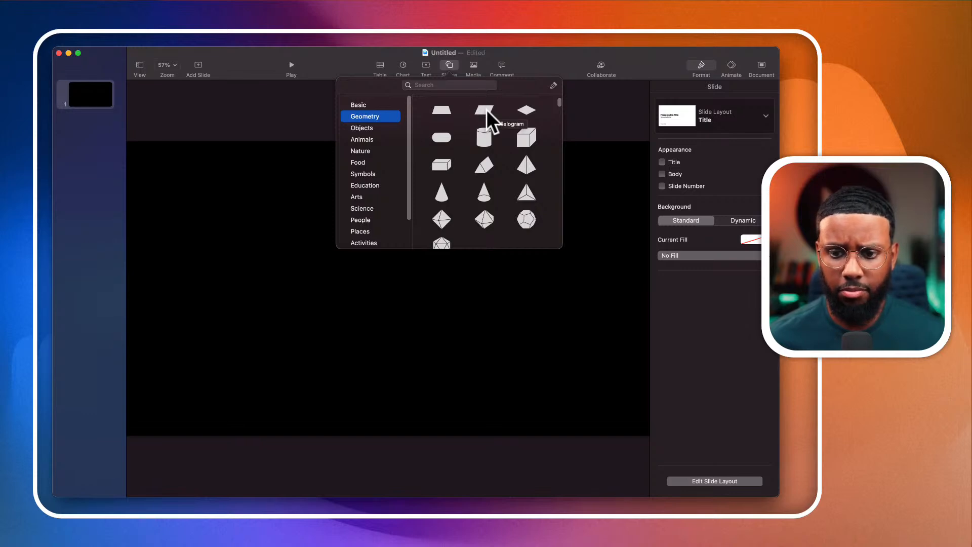
left_click(487, 111)
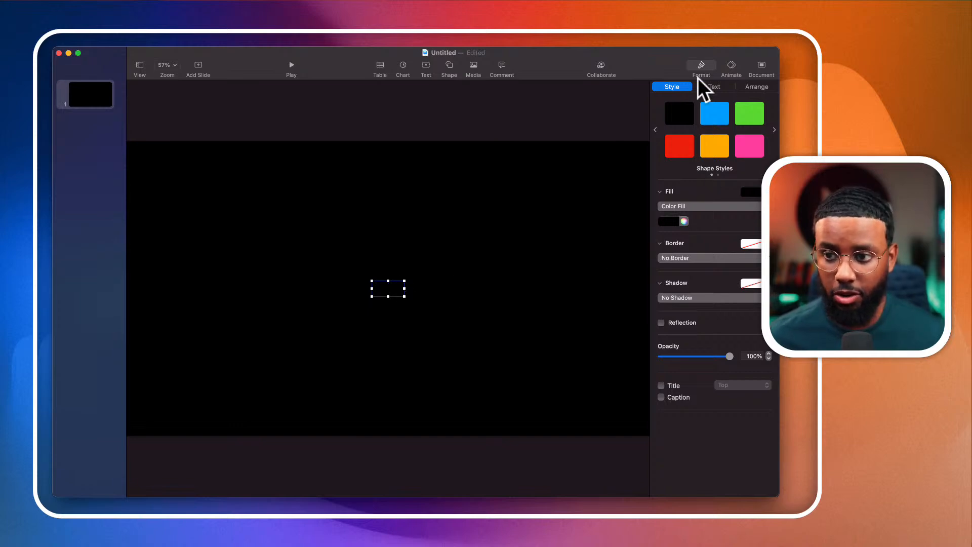
left_click(671, 222)
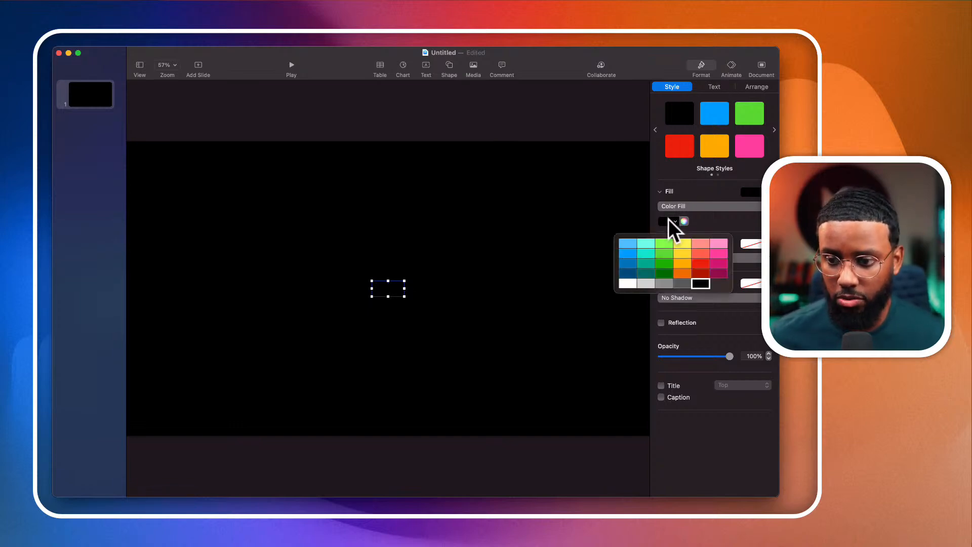
left_click(649, 253)
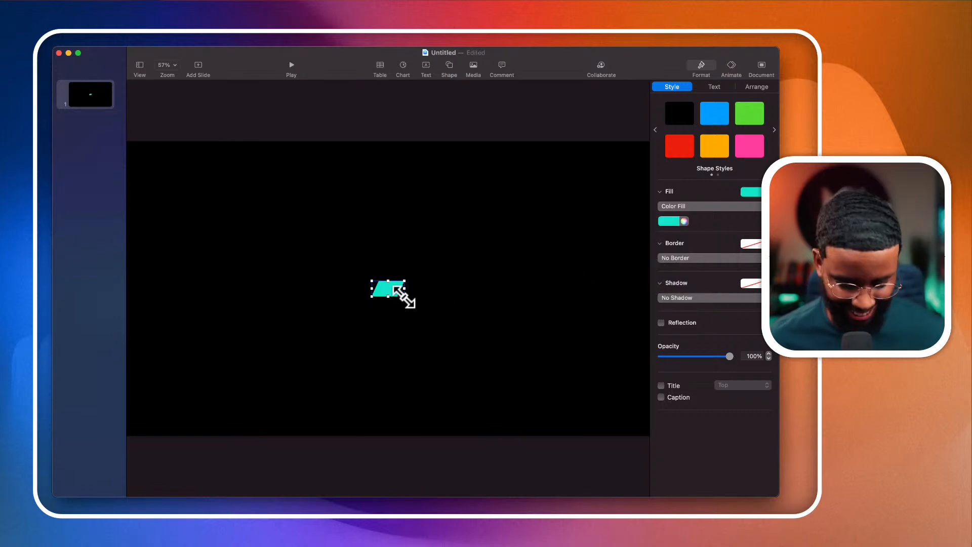
Enlarge the parallelogram to about 477 pt wide, turn off Constrain proportions and flatten it to about 75 pt high
left_click_drag(404, 297, 560, 370)
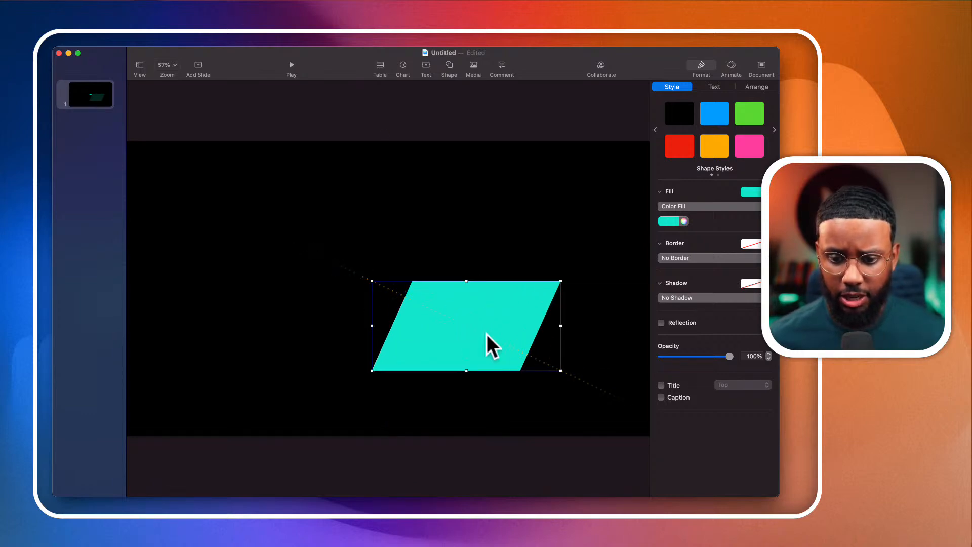
left_click_drag(466, 370, 393, 347)
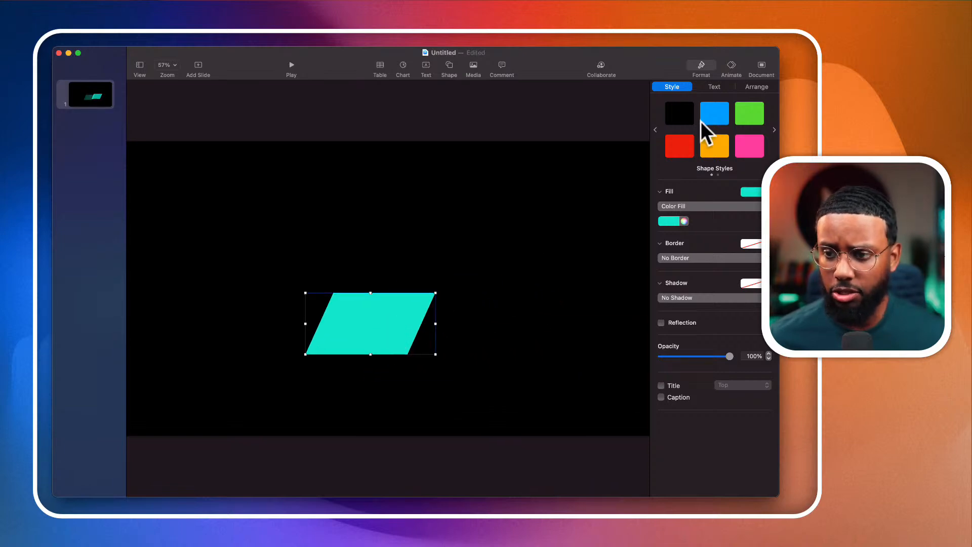
left_click(756, 86)
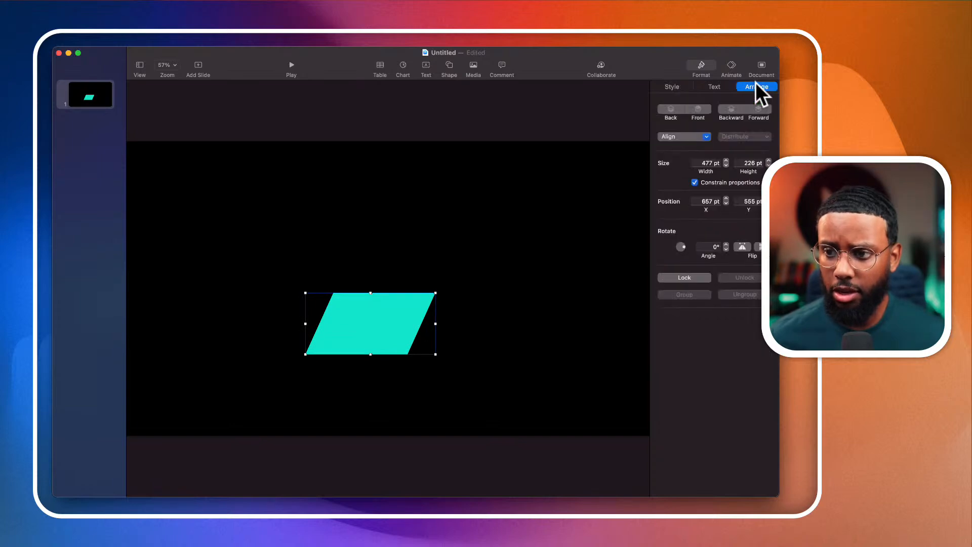
left_click(695, 183)
left_click_drag(371, 353, 373, 313)
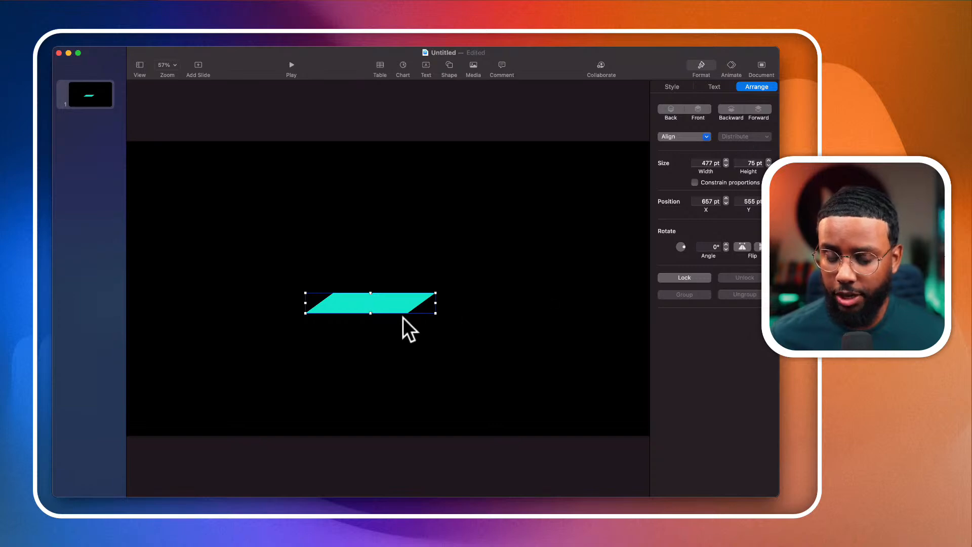
Scale the flattened parallelogram to about twice its size, place it near the slide's center and deselect it
left_click_drag(403, 307, 486, 348)
left_click_drag(411, 306, 448, 290)
left_click(412, 222)
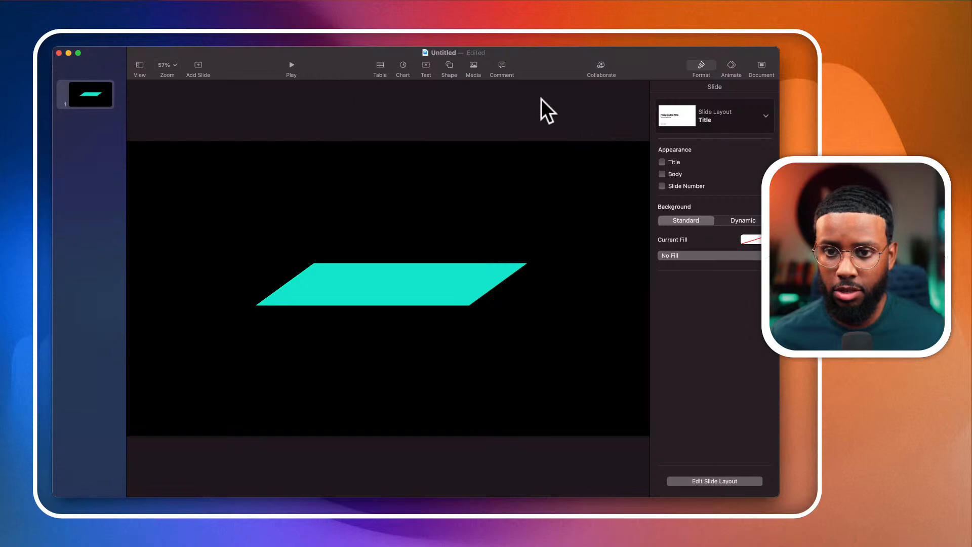
Add a text box over the parallelogram reading "Marshall Mathers"
left_click(426, 67)
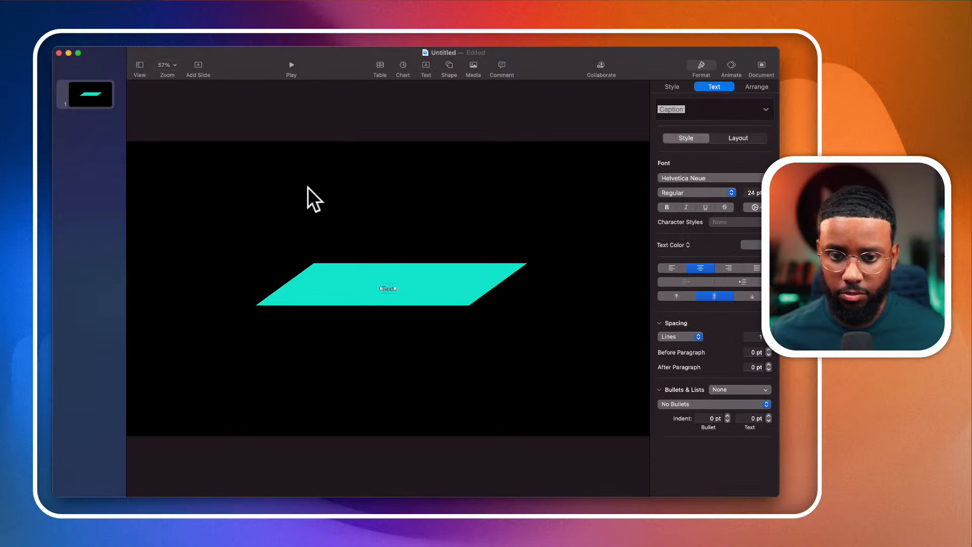
left_click(390, 289)
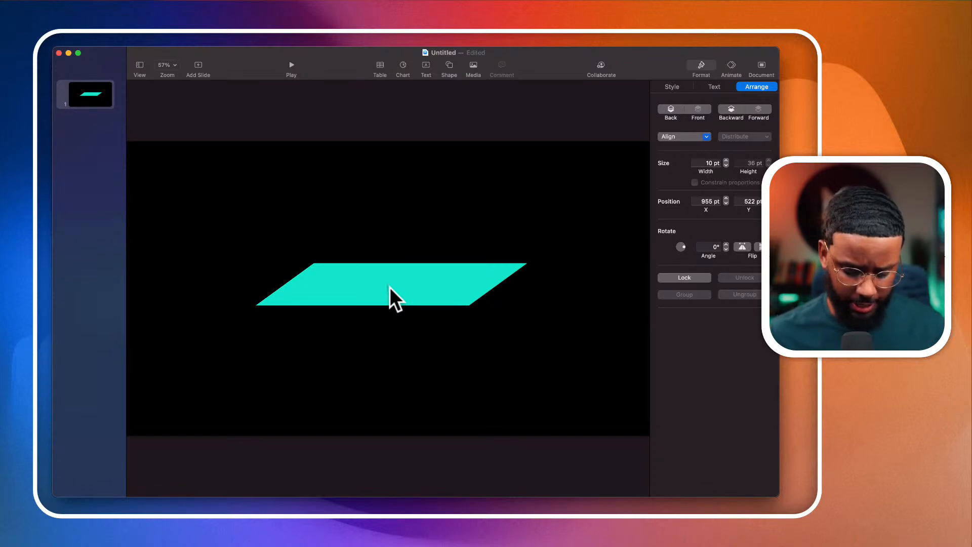
type("Marshall")
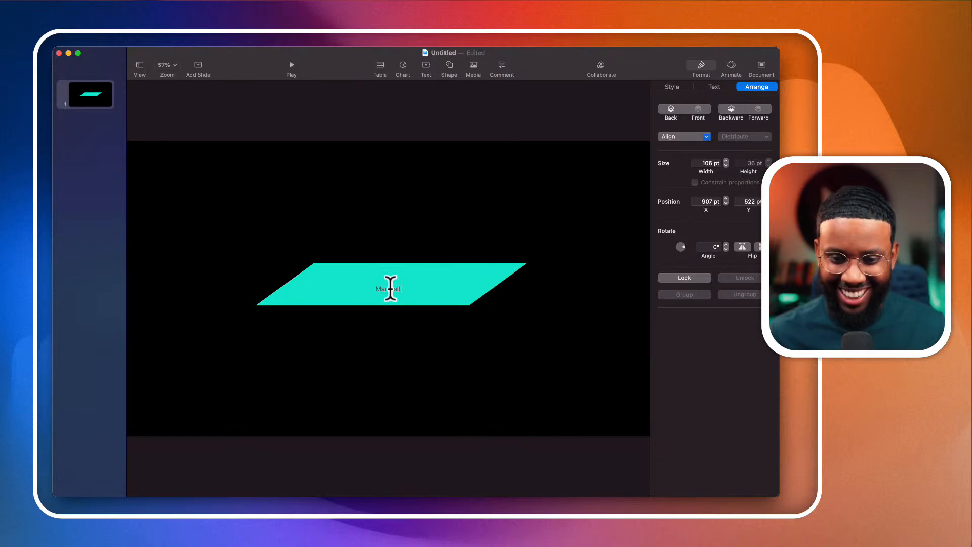
type("s")
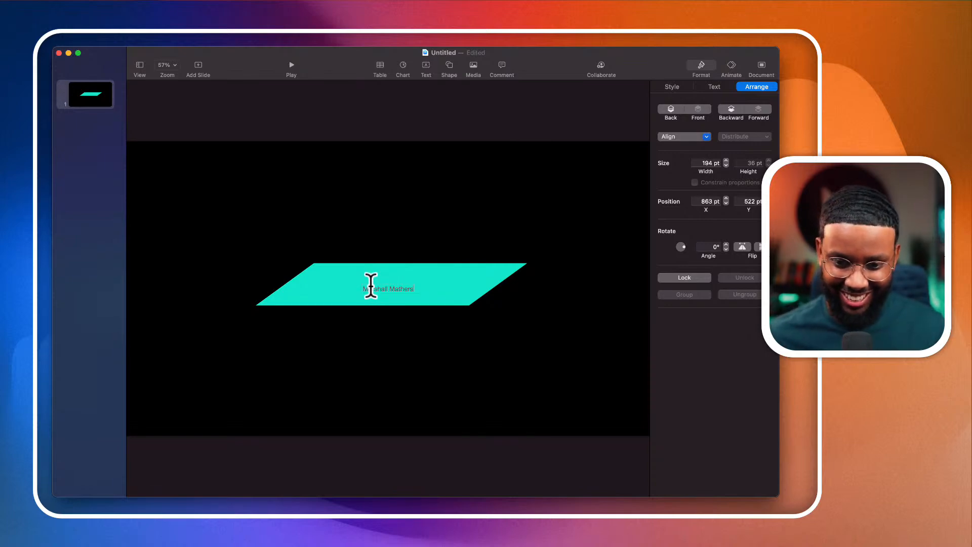
Change the color of the whole name text to white
triple_click(370, 289)
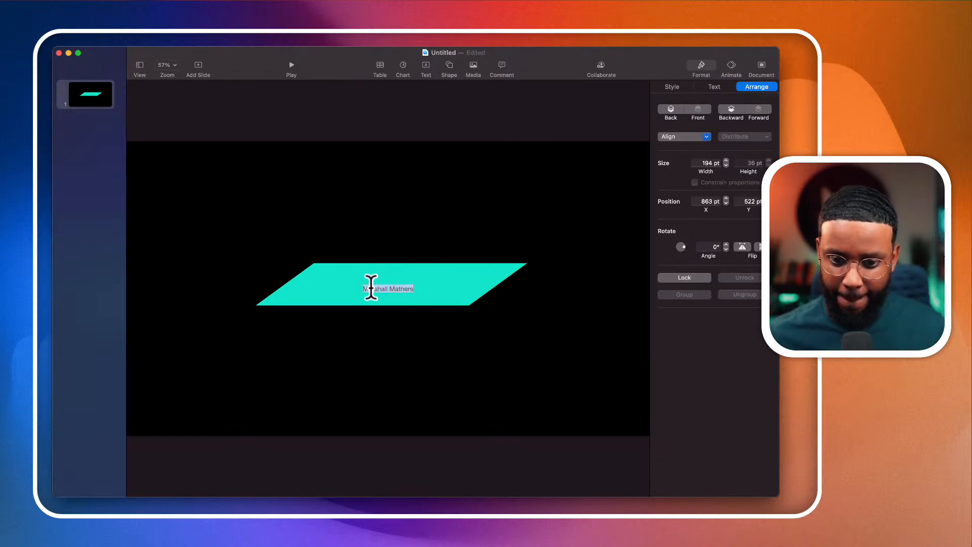
left_click(684, 89)
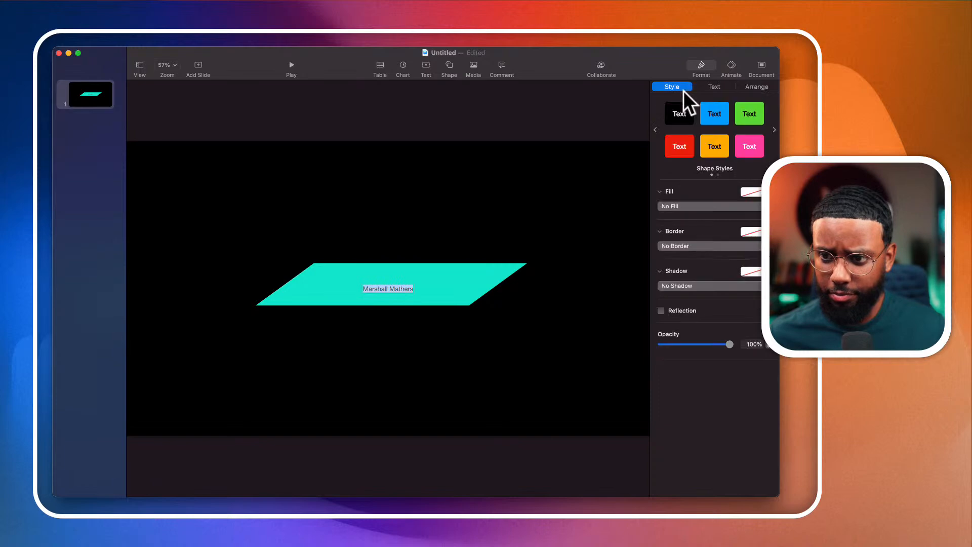
left_click(715, 88)
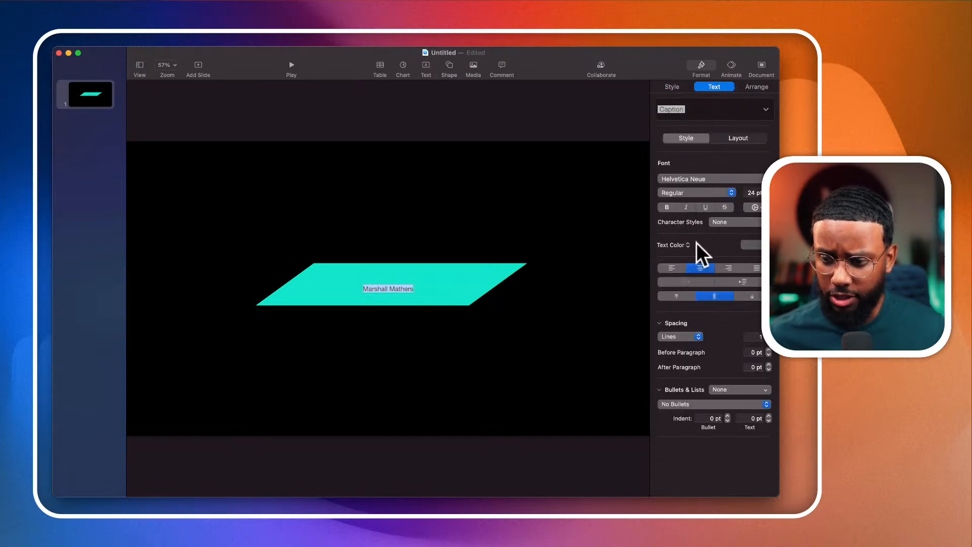
left_click(754, 245)
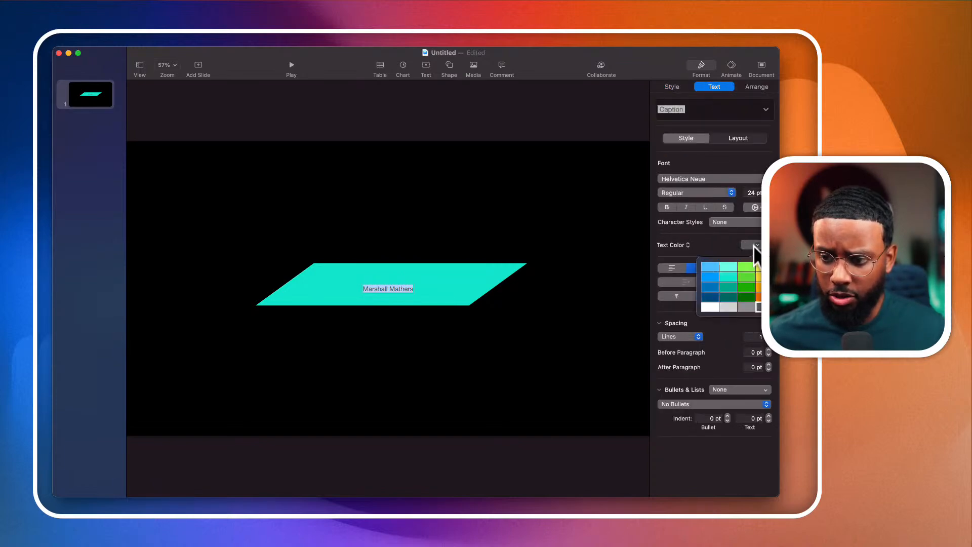
left_click(710, 305)
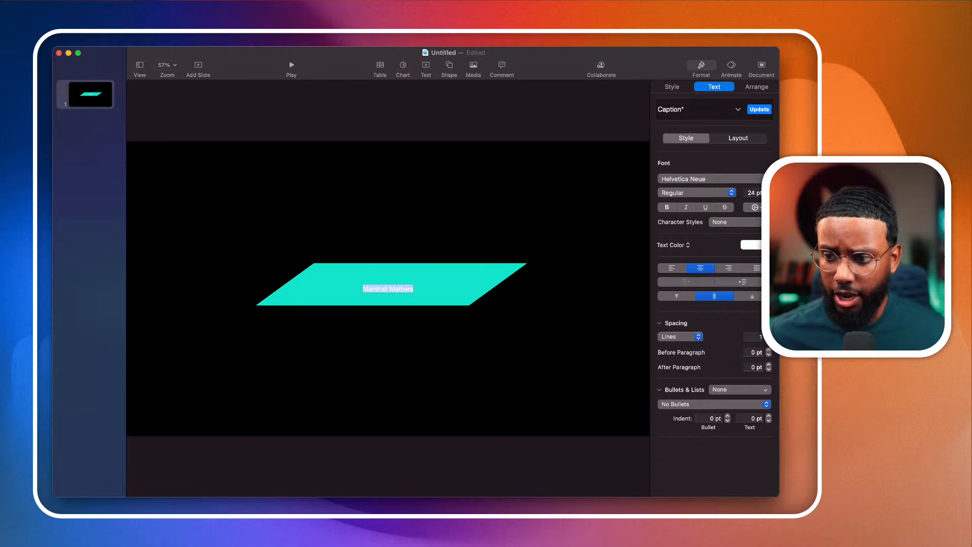
Make the parallelogram editable and shift its two bottom corner points to the right to reduce the slant
left_click(473, 269)
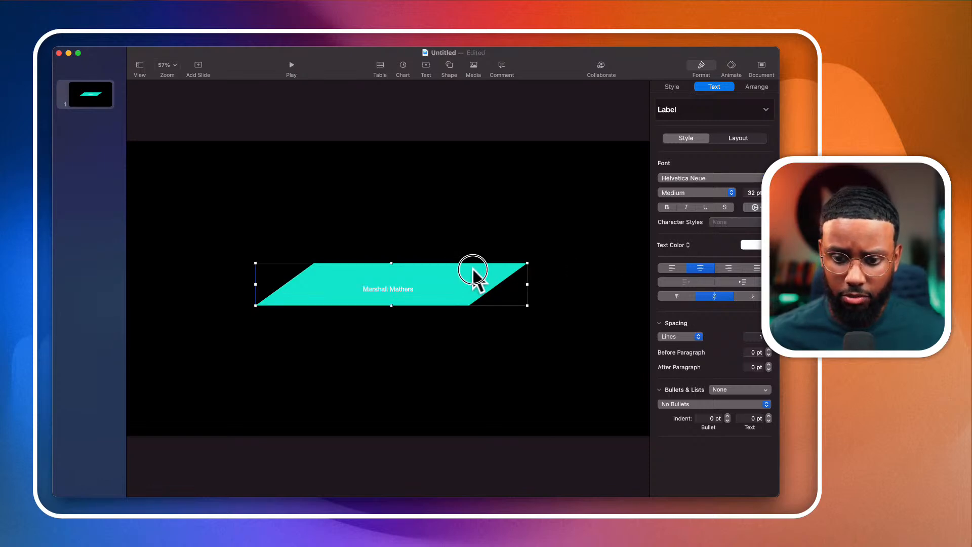
right_click(473, 269)
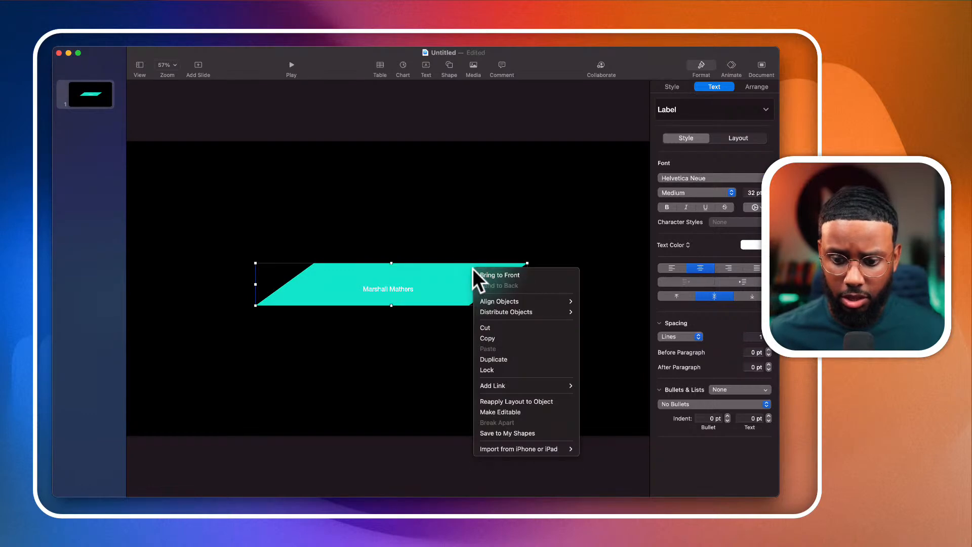
left_click(502, 411)
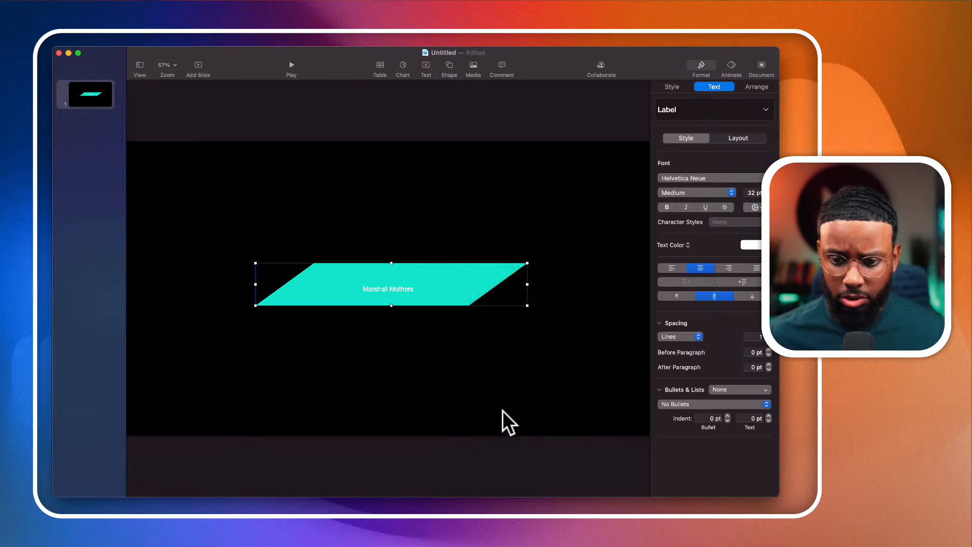
left_click(255, 305)
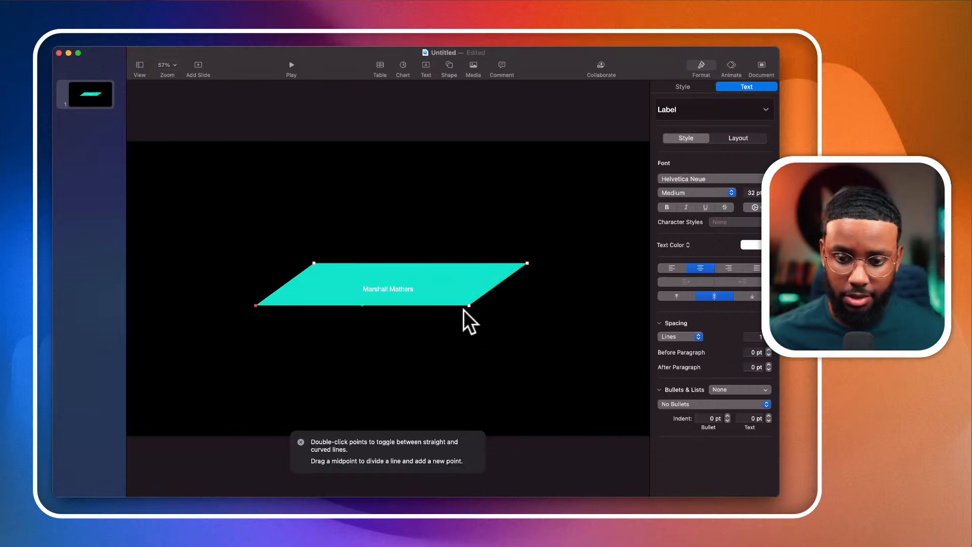
left_click_drag(469, 304, 505, 300)
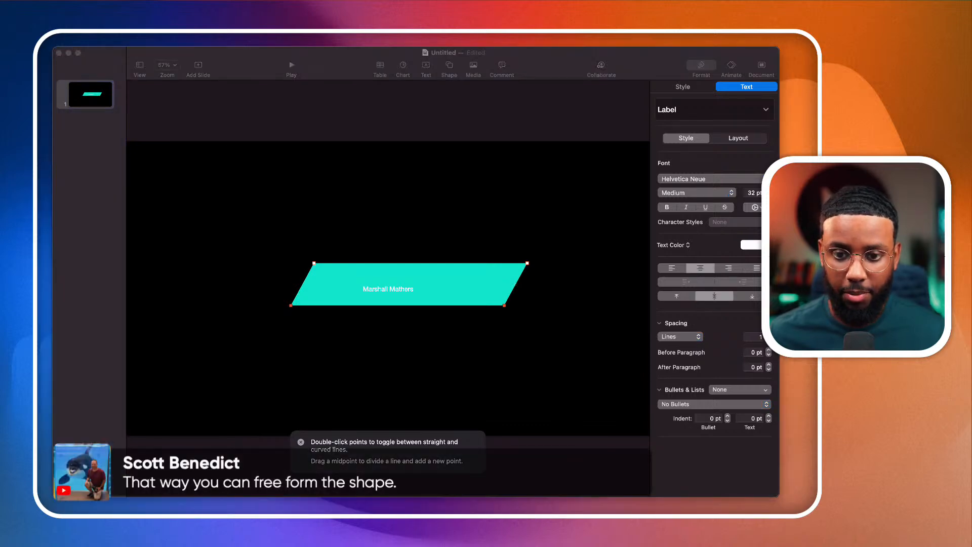
Change the font of the whole name text "Marshall Mathers" to Gilroy
left_click(397, 282)
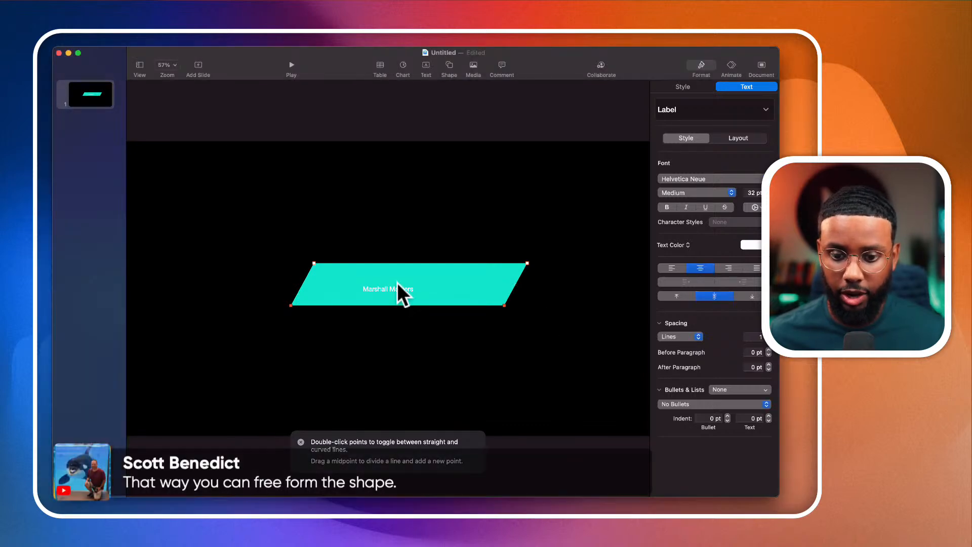
left_click(398, 286)
triple_click(406, 289)
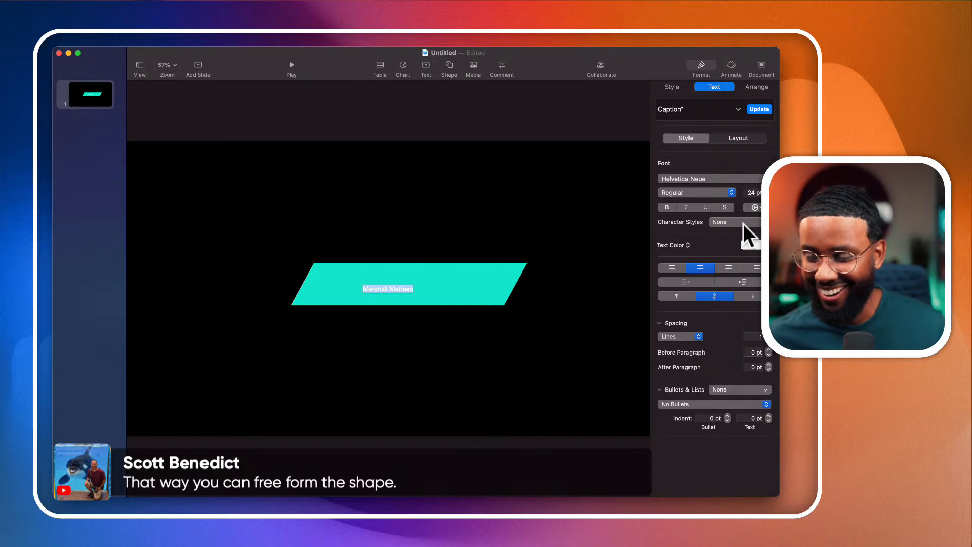
left_click(707, 177)
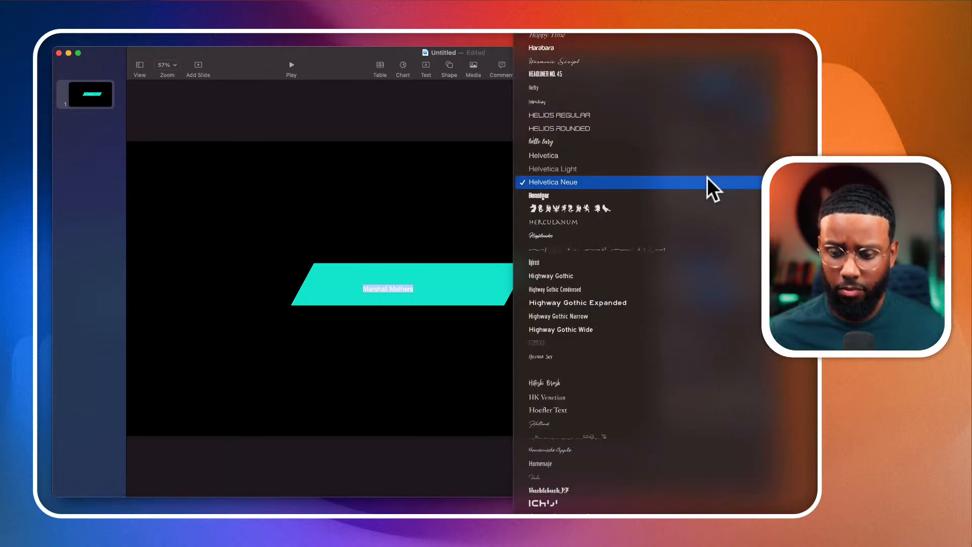
type("g")
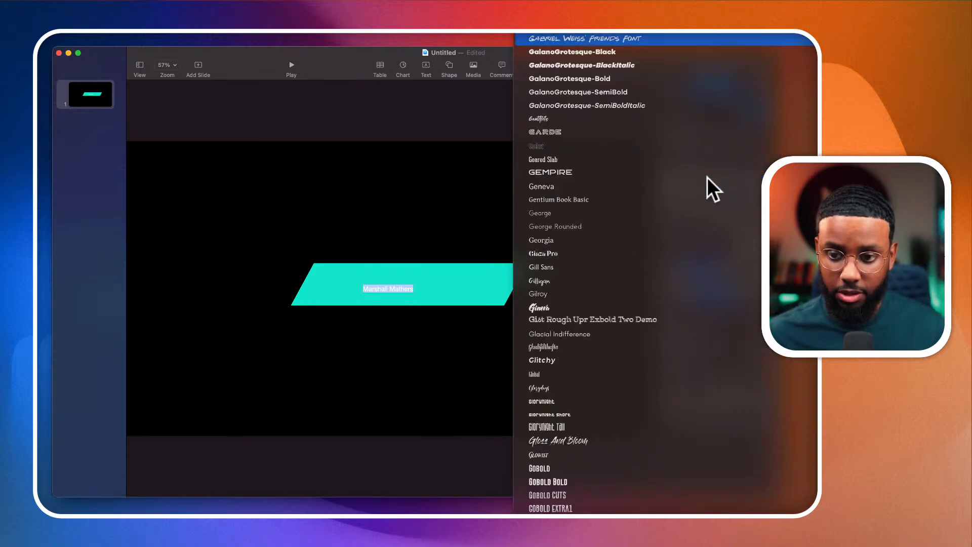
type("ilr")
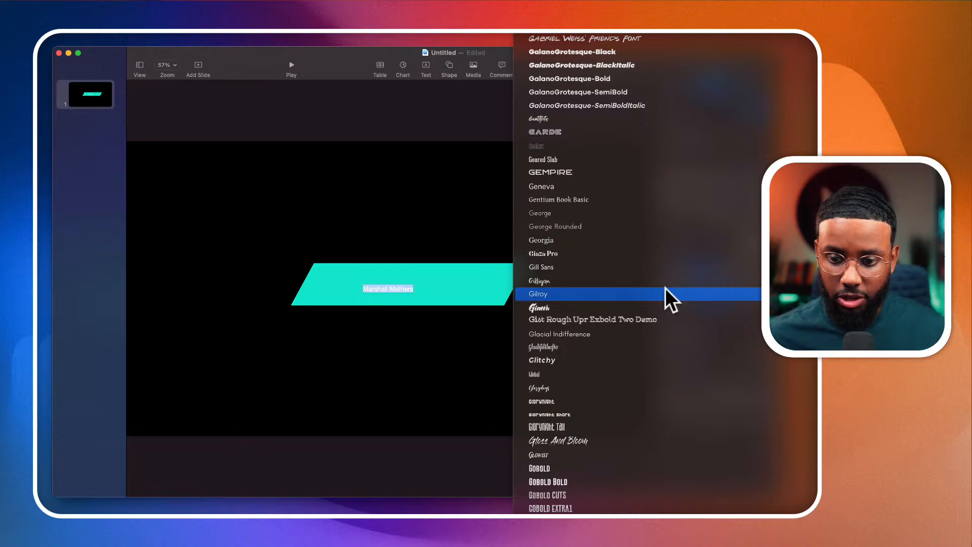
left_click(666, 291)
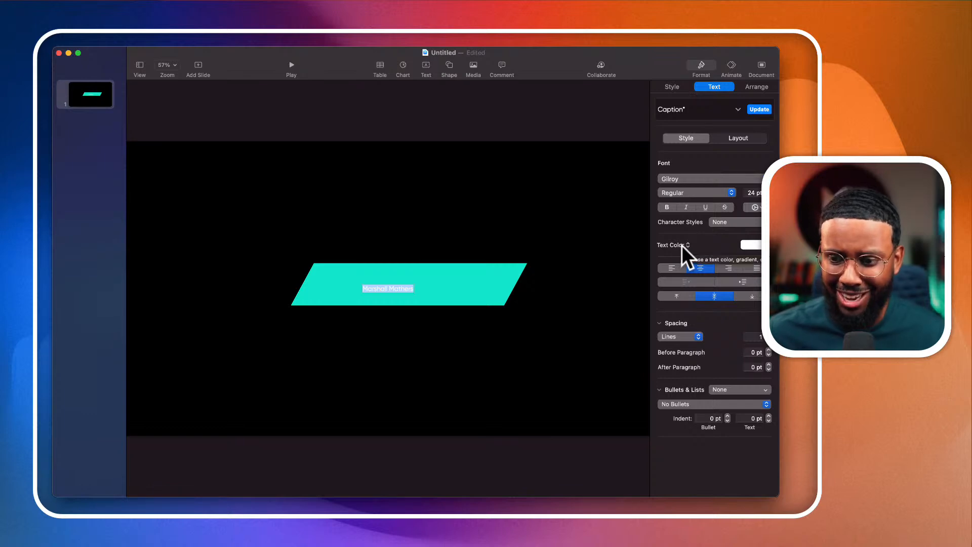
Set the name text's size to 87 pt and center the text box on the parallelogram
left_click(760, 189)
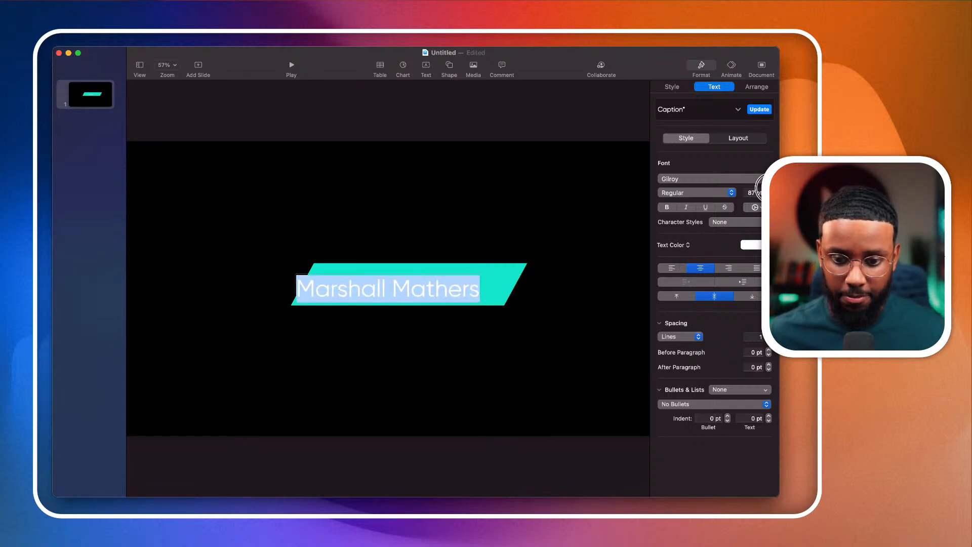
left_click(399, 290)
left_click(427, 330)
left_click_drag(427, 297, 290, 289)
Set only the word "Marshall" to the Gilroy Bold typeface and keep the name centered on the parallelogram
double_click(392, 290)
left_click(403, 290)
left_click(707, 192)
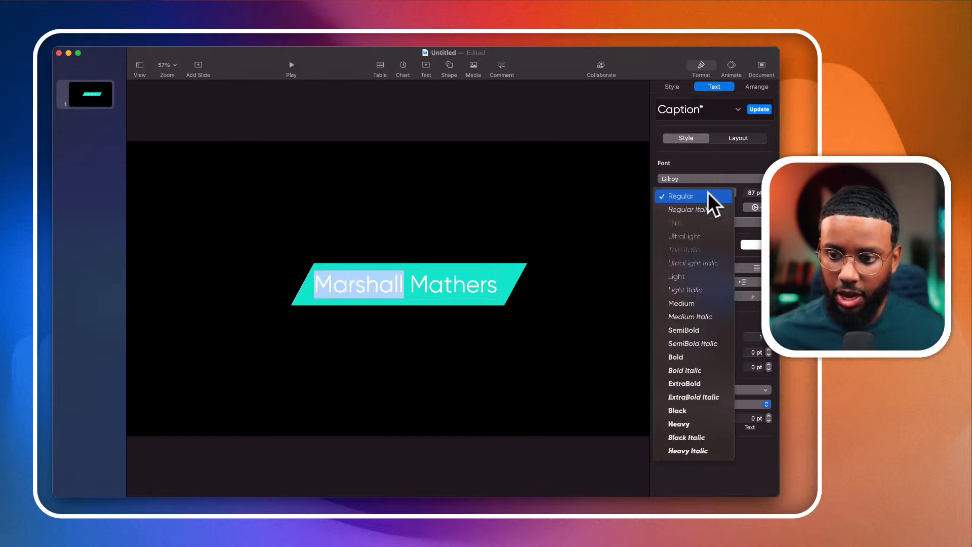
left_click(710, 357)
left_click(510, 265)
left_click_drag(438, 290, 442, 289)
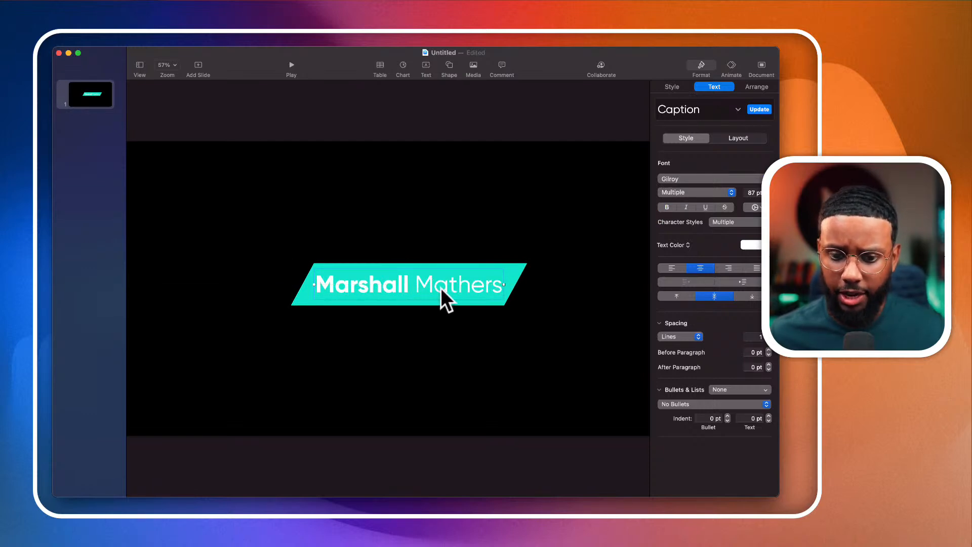
Change the parallelogram's color fill to a darker teal green
left_click(520, 266)
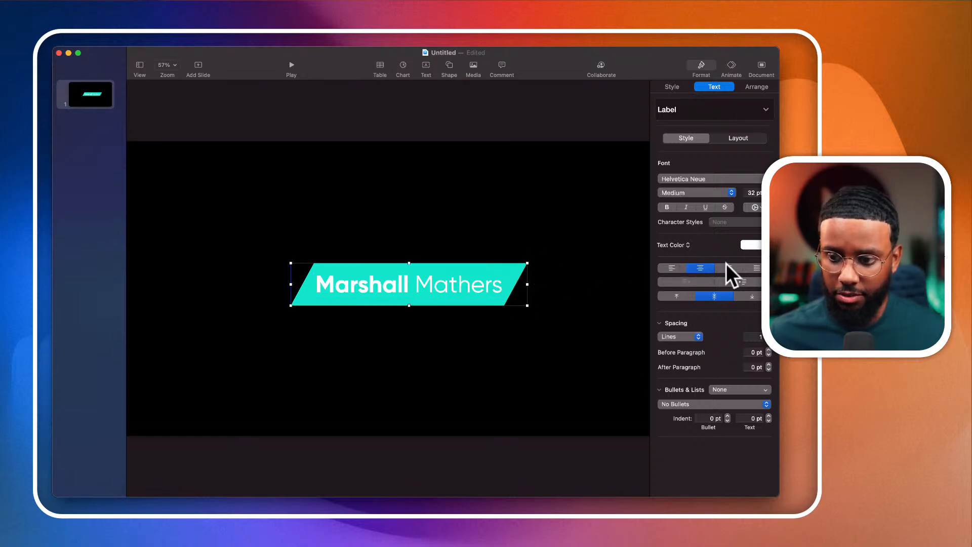
left_click(679, 88)
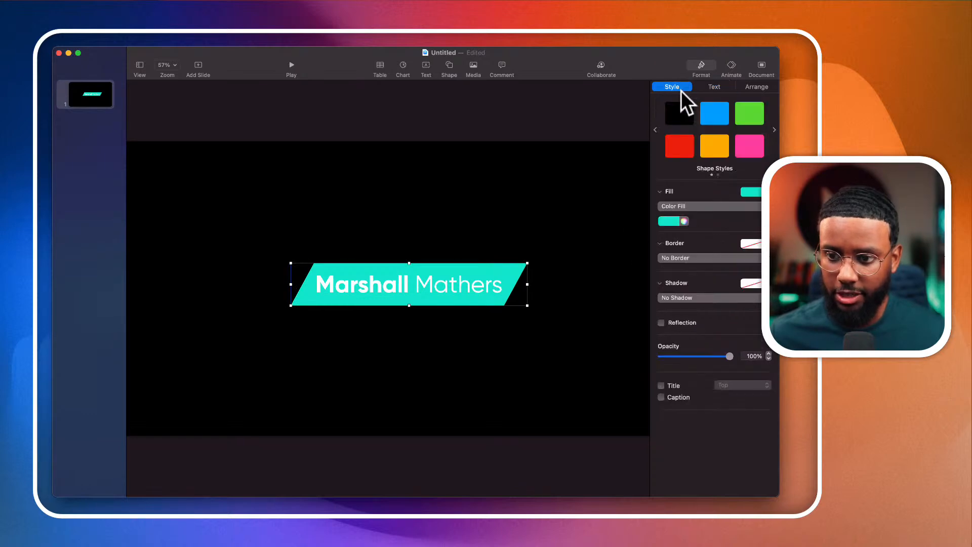
left_click(673, 220)
left_click(651, 249)
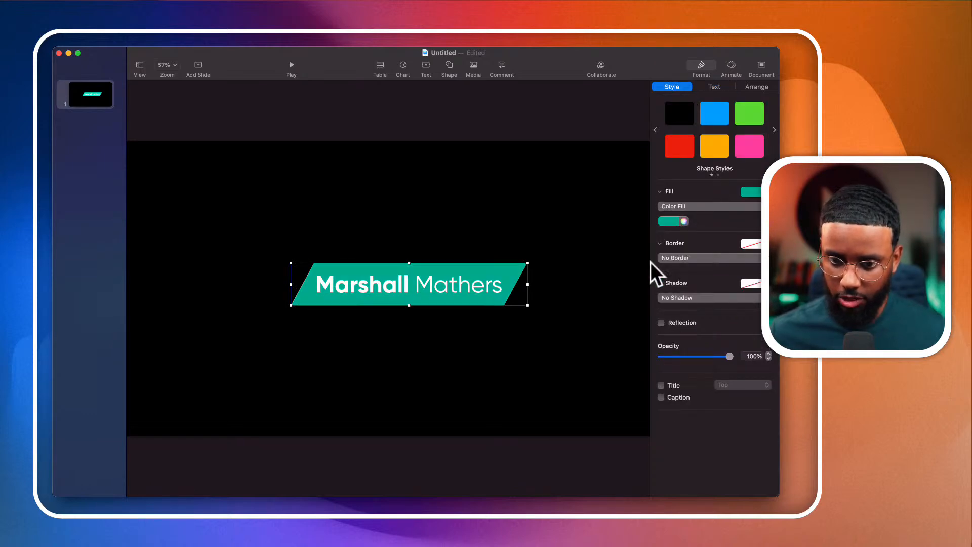
left_click(515, 318)
left_click(470, 286)
double_click(476, 286)
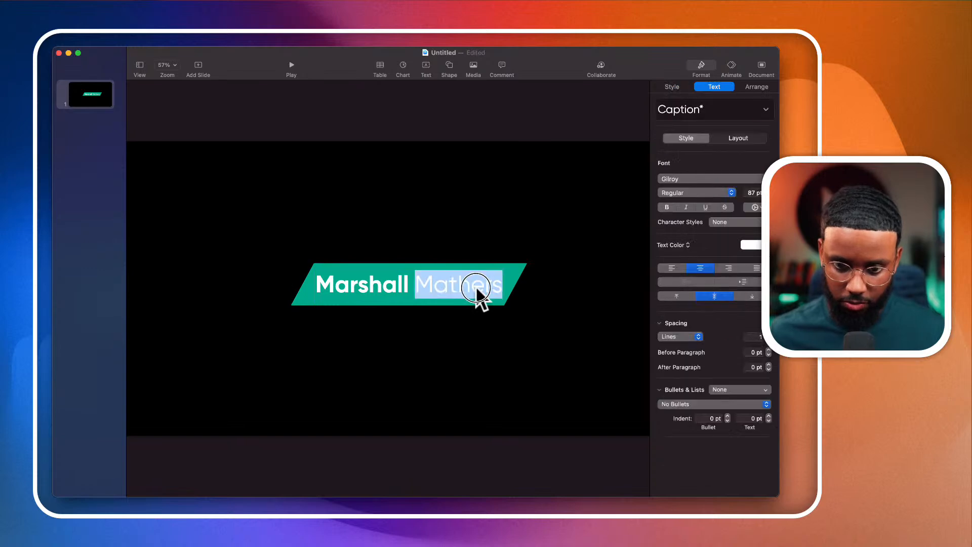
left_click(475, 349)
left_click(458, 288)
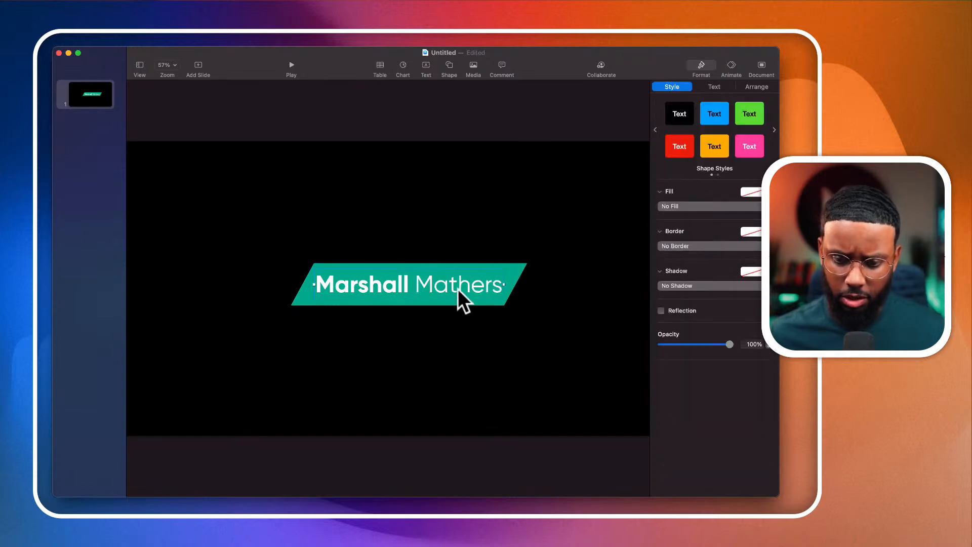
left_click(457, 289)
left_click(379, 321)
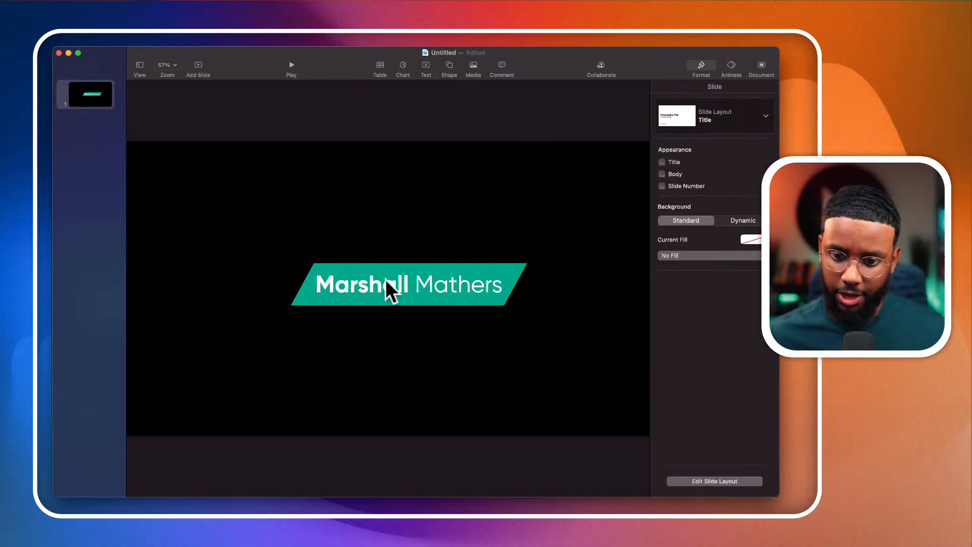
Duplicate the name text box and move the copy to the right of the original
left_click(384, 278)
right_click(384, 279)
left_click(370, 277)
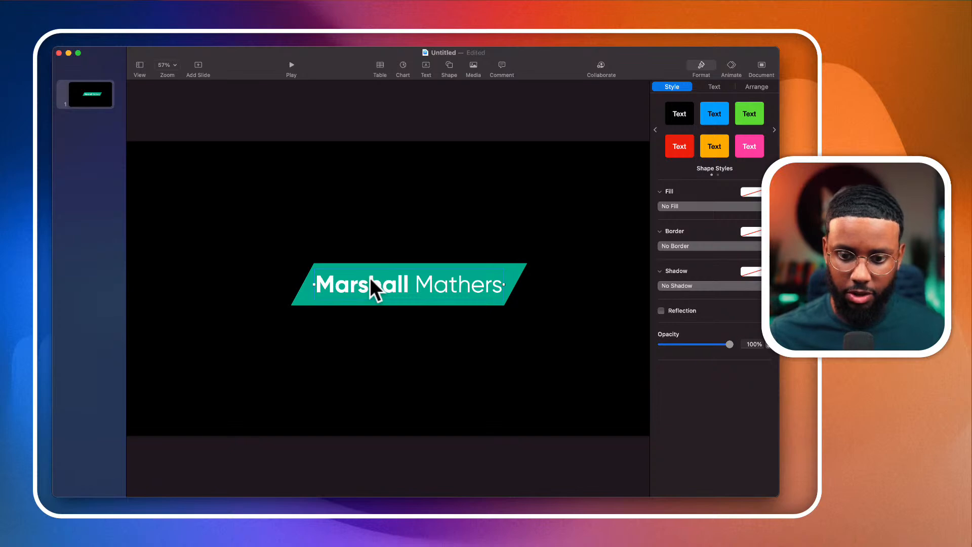
left_click(370, 277)
double_click(370, 278)
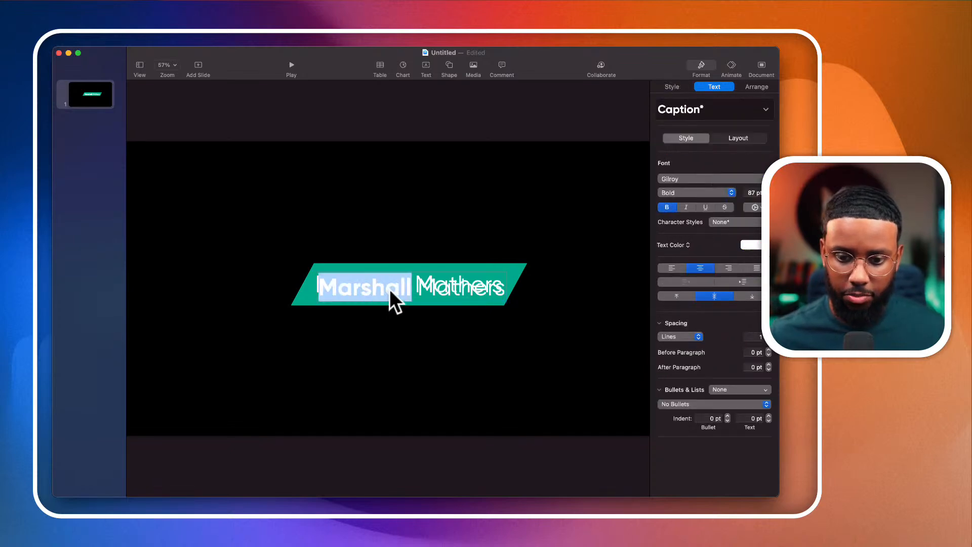
left_click(445, 300)
left_click_drag(445, 299, 537, 287)
Delete "Mathers" from the original name text box so it contains only "Marshall"
double_click(361, 288)
left_click(403, 282)
left_click_drag(415, 283, 511, 278)
double_click(439, 284)
left_click(403, 283)
left_click_drag(404, 283, 526, 281)
key("BackSpace")
Delete "Marshall" from the duplicated text box so it contains only "Mathers"
left_click(512, 302)
left_click(427, 282)
left_click_drag(435, 286, 390, 287)
left_click_drag(595, 287, 368, 284)
double_click(470, 284)
left_click(476, 284)
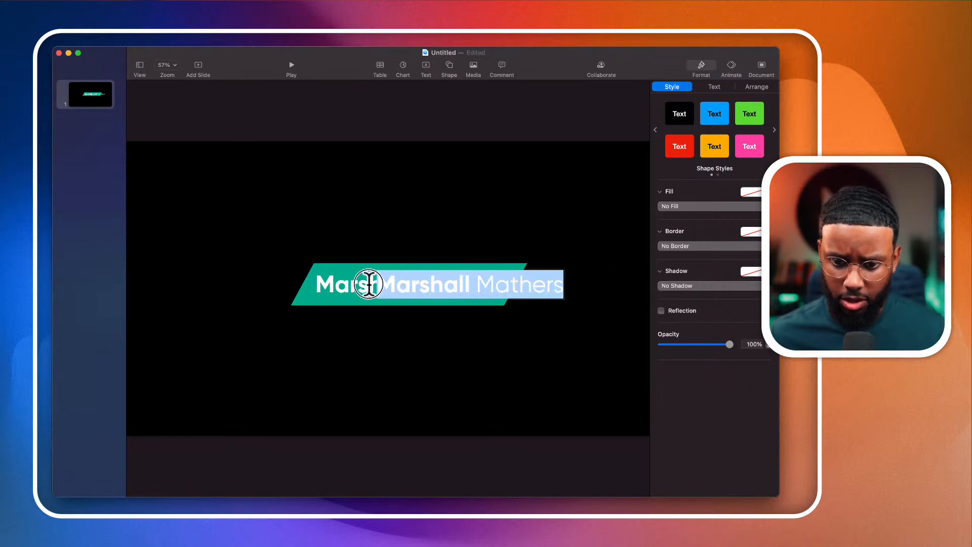
left_click(479, 284)
left_click_drag(477, 284, 368, 285)
key("BackSpace")
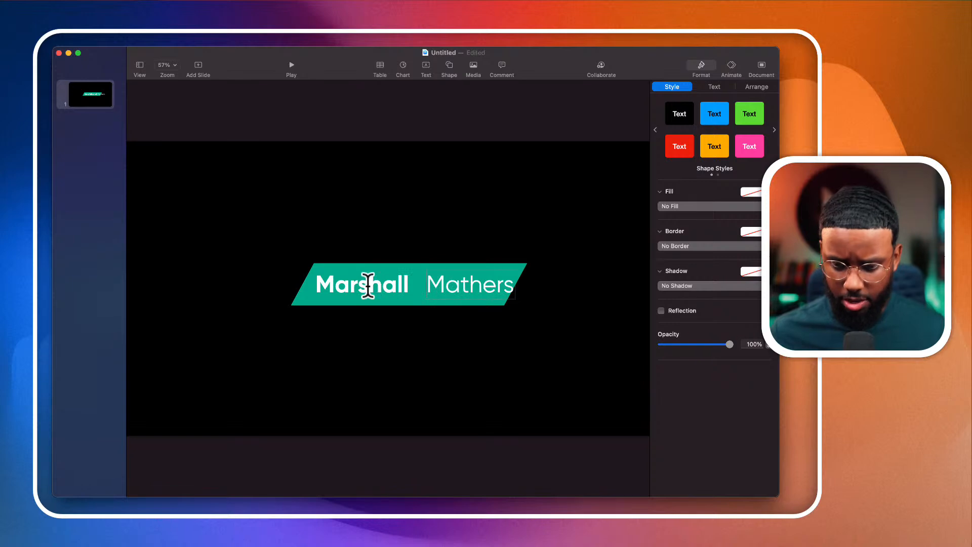
Move the "Mathers" text box close beside "Marshall" on the parallelogram and deselect it
left_click(555, 329)
left_click_drag(490, 306, 475, 286)
left_click(469, 319)
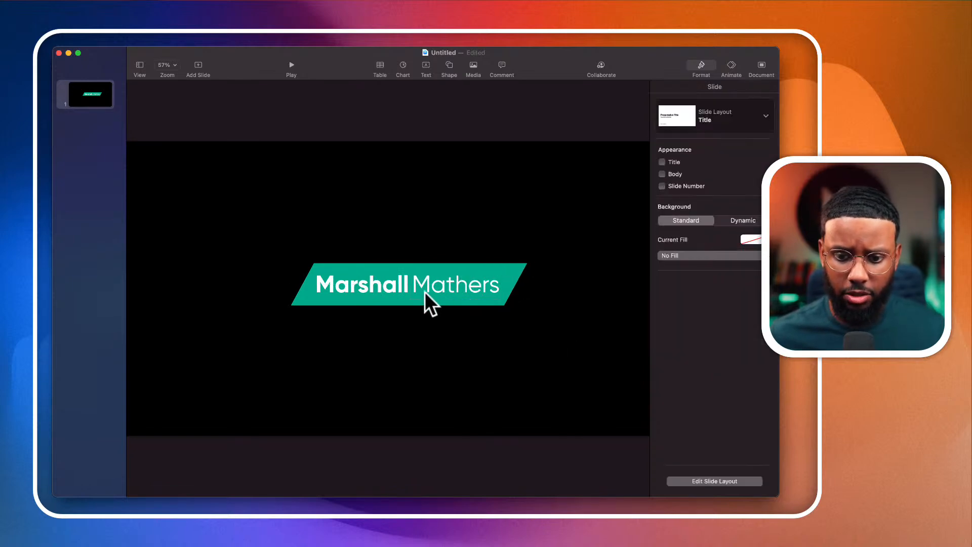
Reduce the parallelogram's height slightly from its lower edge and move both name text boxes up to center them on it
left_click(404, 263)
left_click_drag(408, 305, 440, 282)
left_click(393, 286)
left_click(439, 286, "shift")
left_click(470, 324)
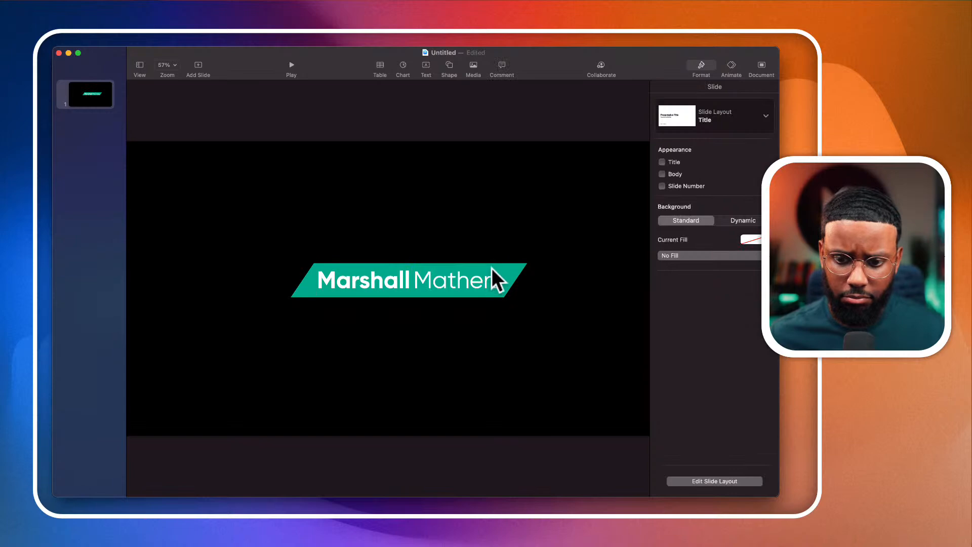
Duplicate the parallelogram and align the copy horizontally with the original, offset slightly below it
left_click(491, 271)
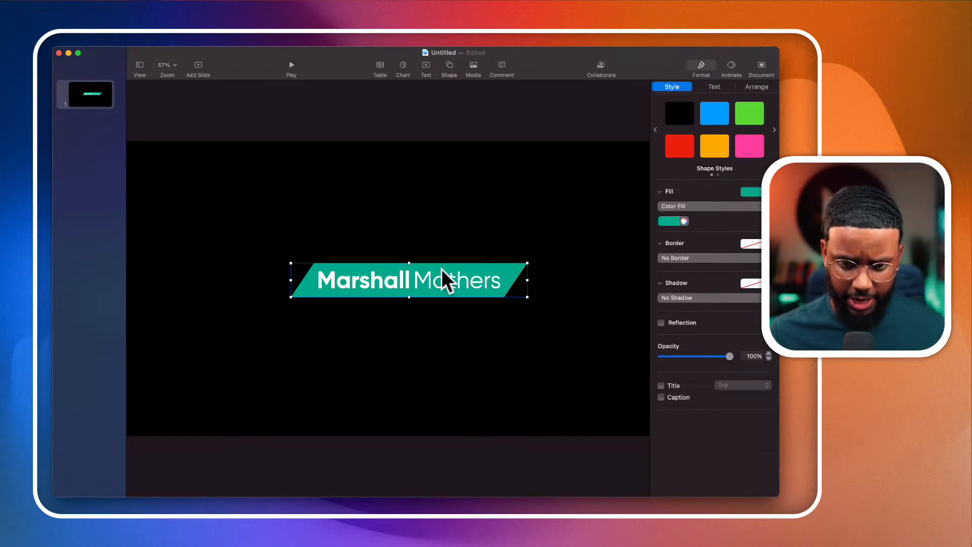
key("super+d")
left_click_drag(438, 277, 439, 289)
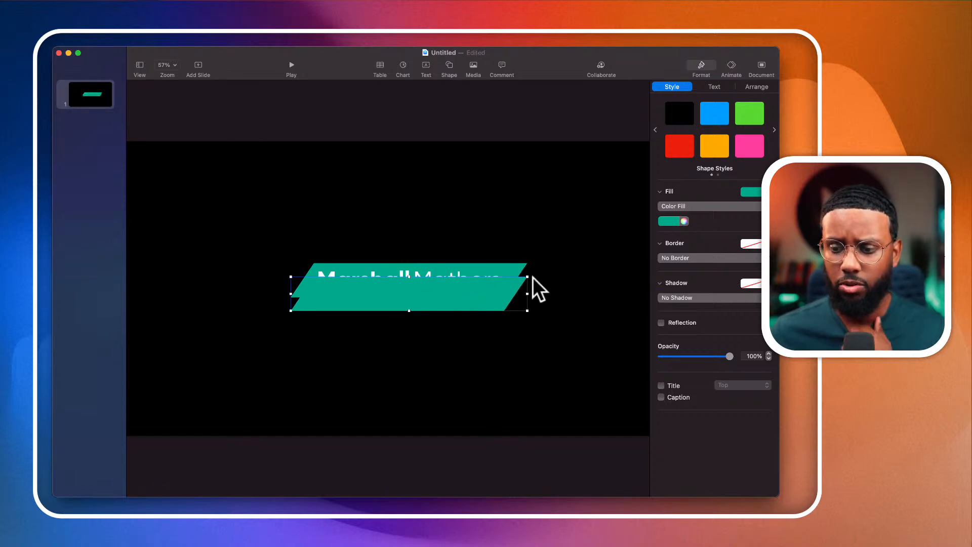
Fill the duplicated parallelogram with a darker teal and send it to the back
left_click(671, 224)
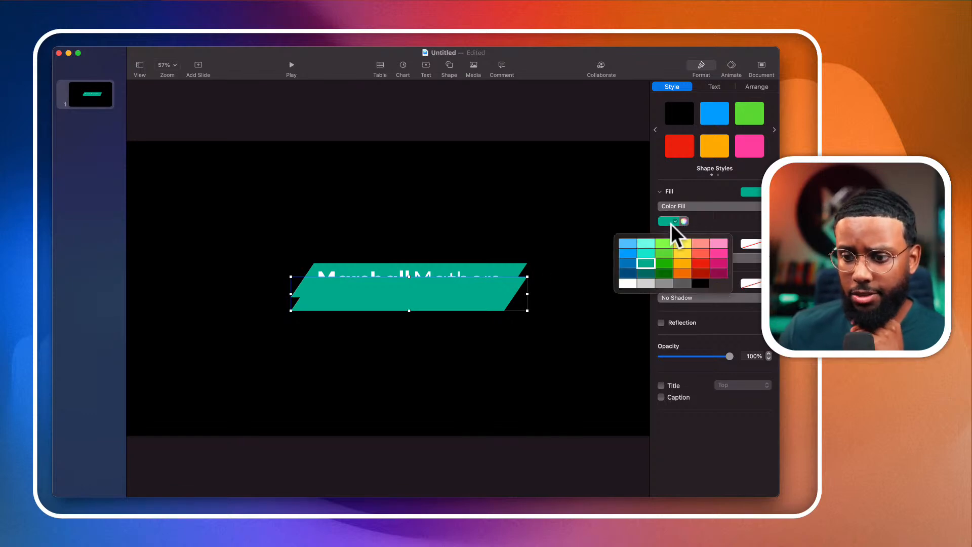
left_click(645, 273)
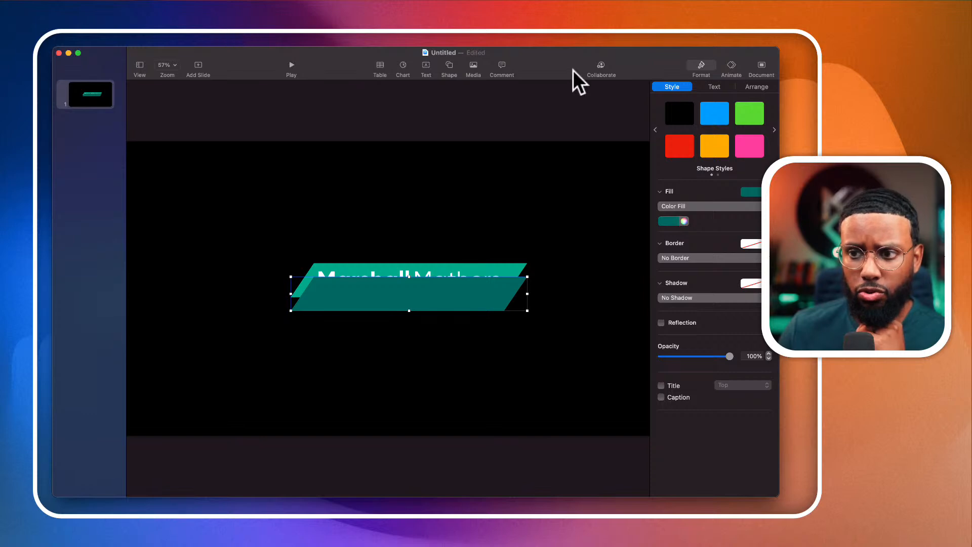
left_click(221, 31)
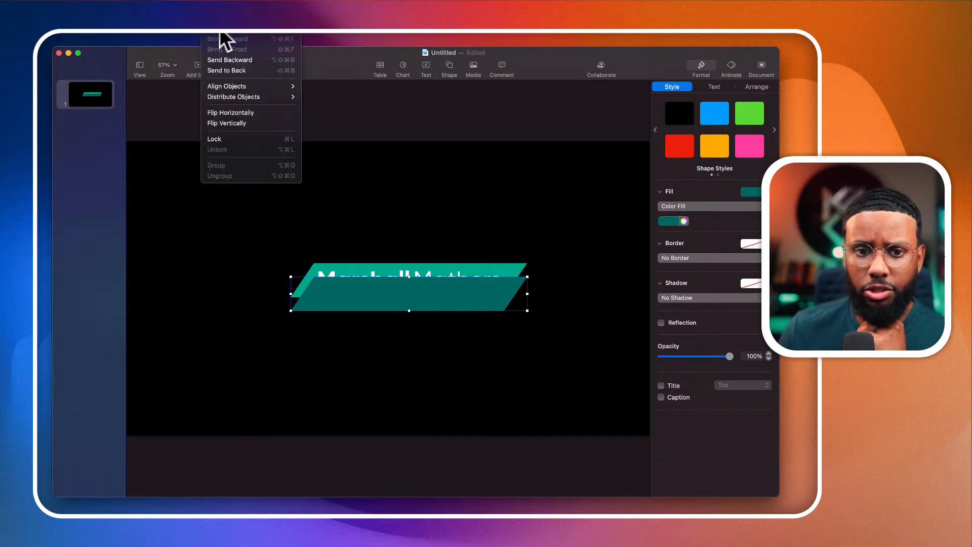
left_click(223, 67)
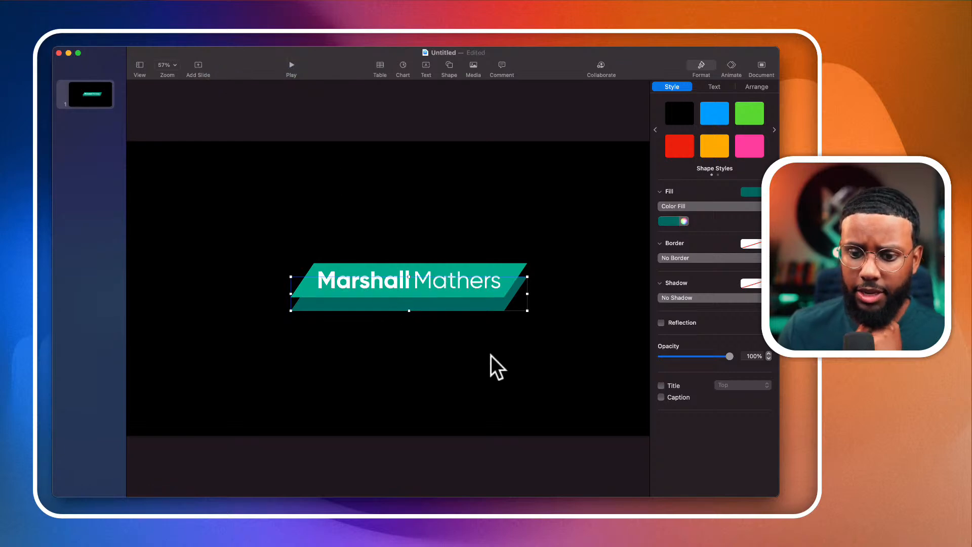
Duplicate the "Mathers" text box onto the lower dark strip and replace its text with "TECH EVANGELIST"
left_click(415, 286)
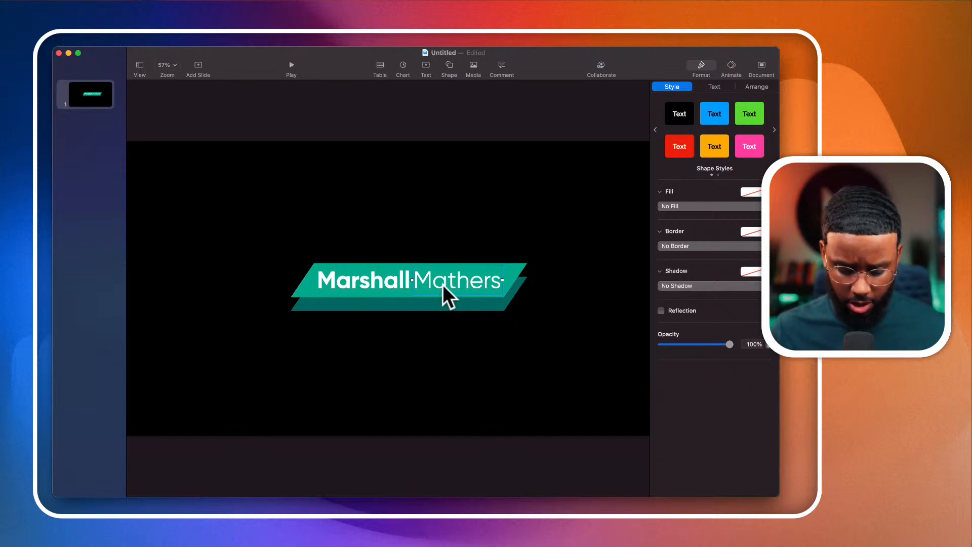
left_click_drag(442, 285, 444, 310)
double_click(443, 310)
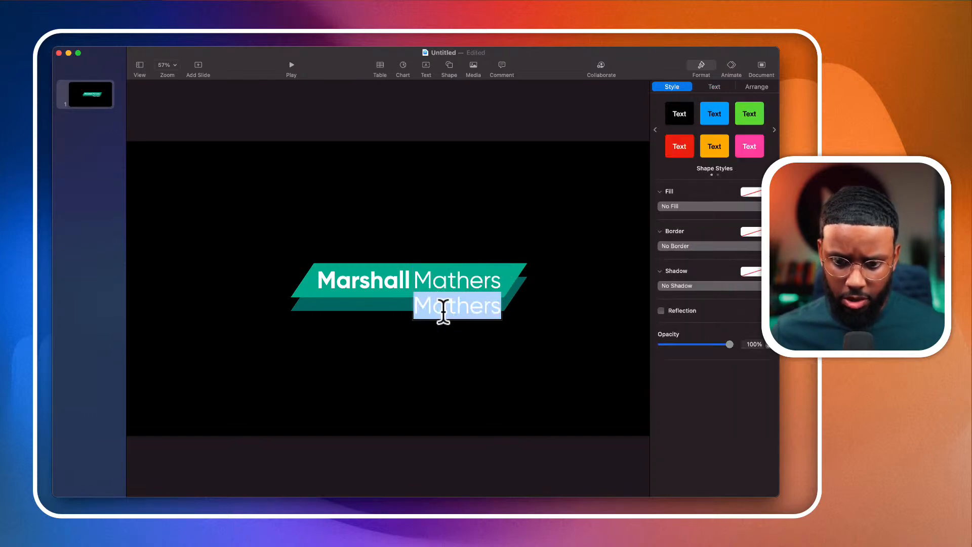
type("TECH")
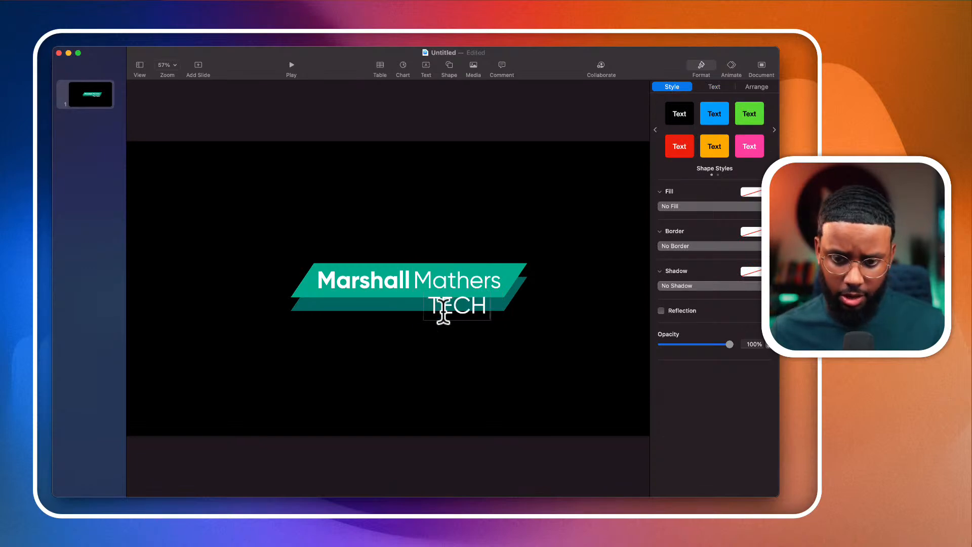
type(" EVANGELIST")
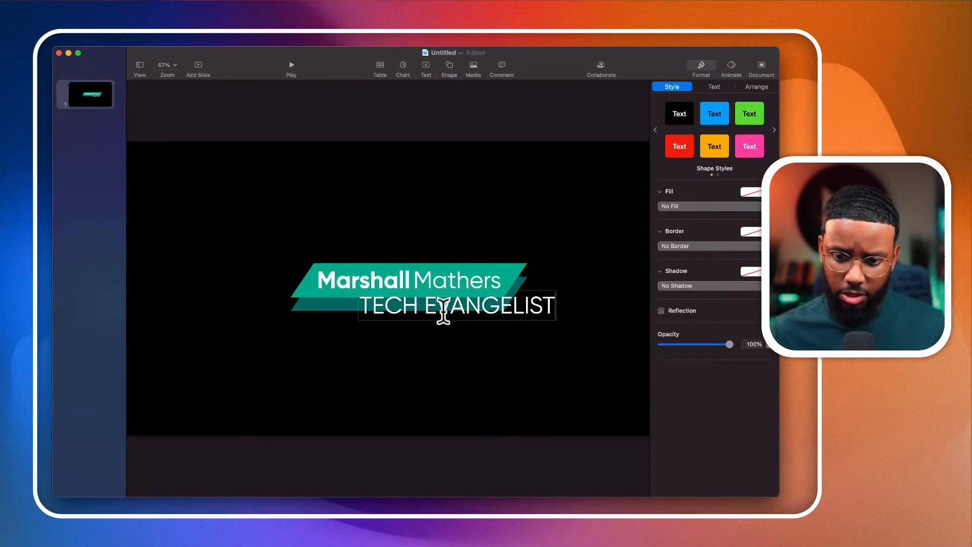
Set the "TECH EVANGELIST" tagline's font size to 39 pt and its Gilroy weight to Bold
double_click(428, 310)
triple_click(428, 310)
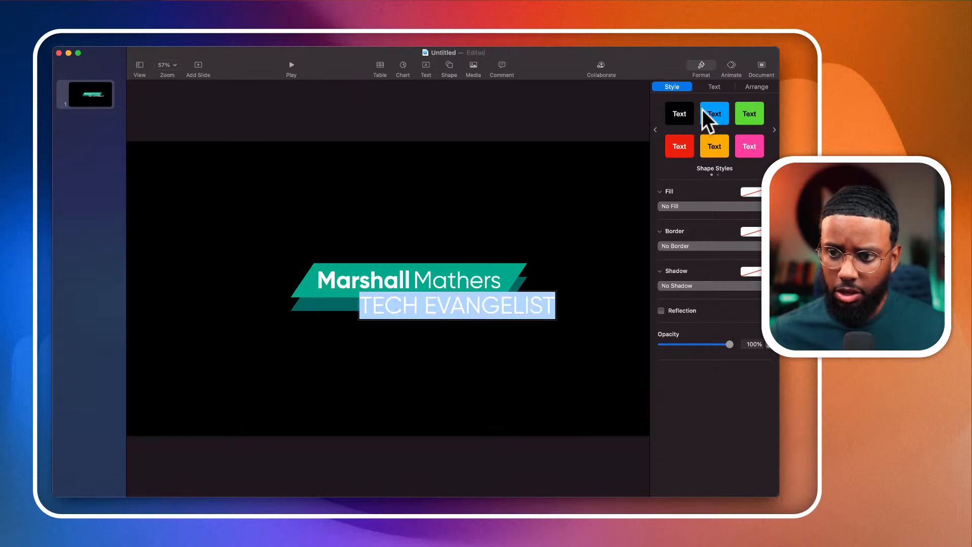
left_click(713, 87)
left_click(768, 194)
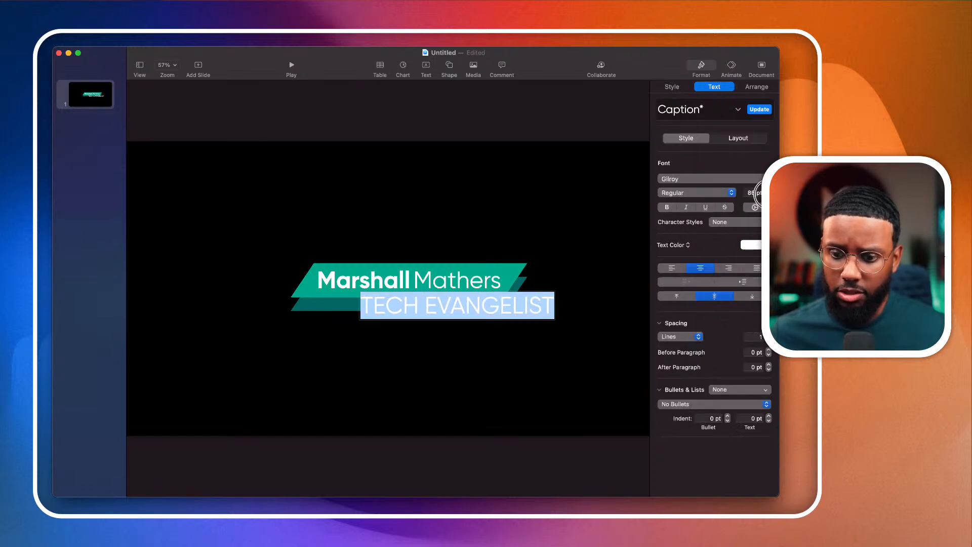
left_click(762, 194)
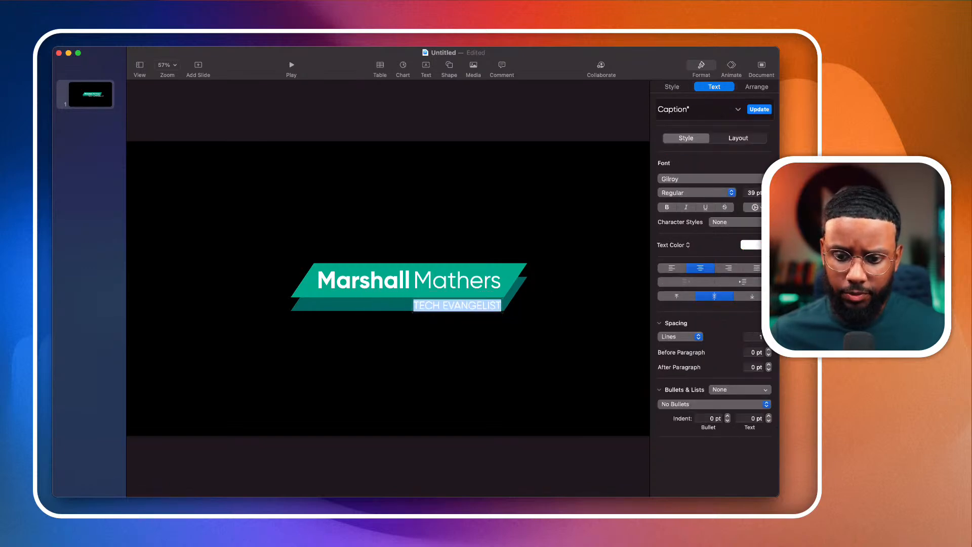
left_click(728, 195)
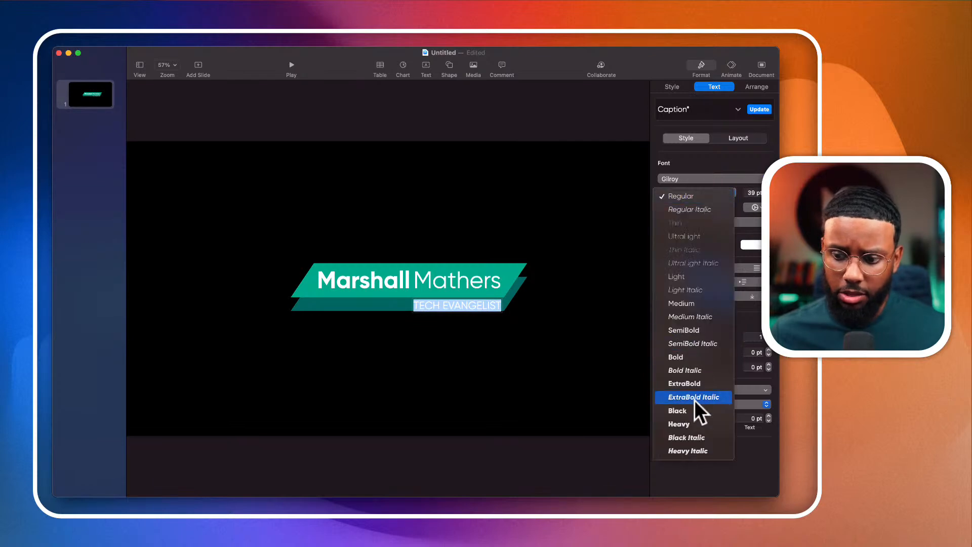
left_click(695, 424)
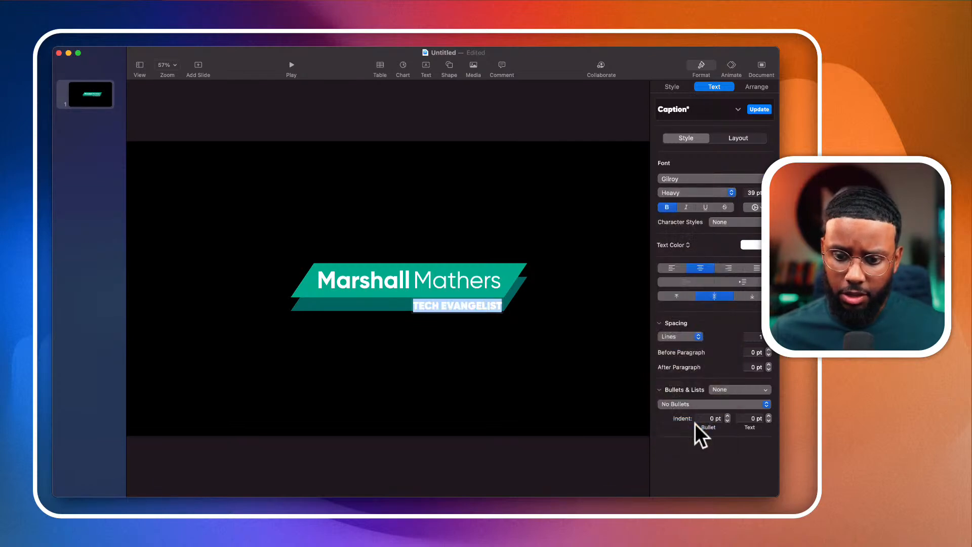
left_click(716, 193)
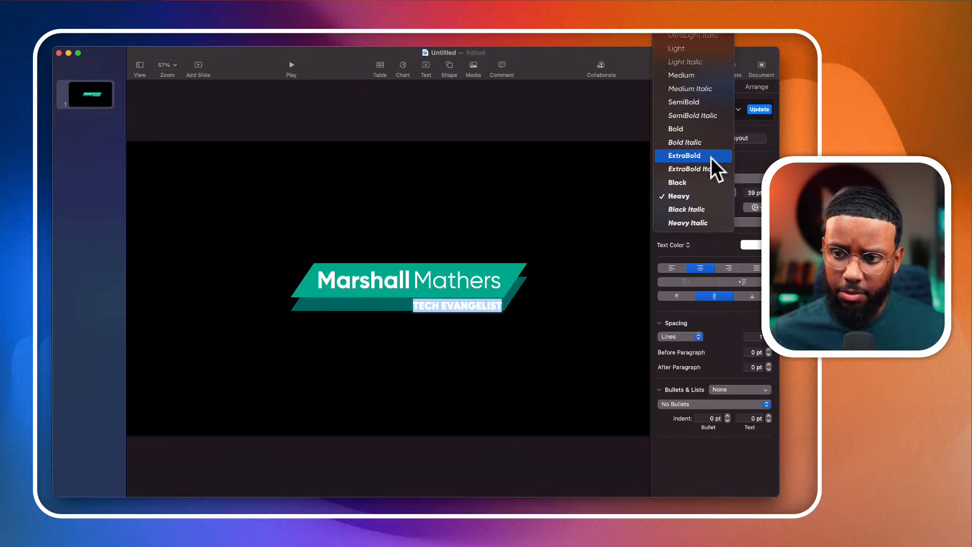
left_click(709, 130)
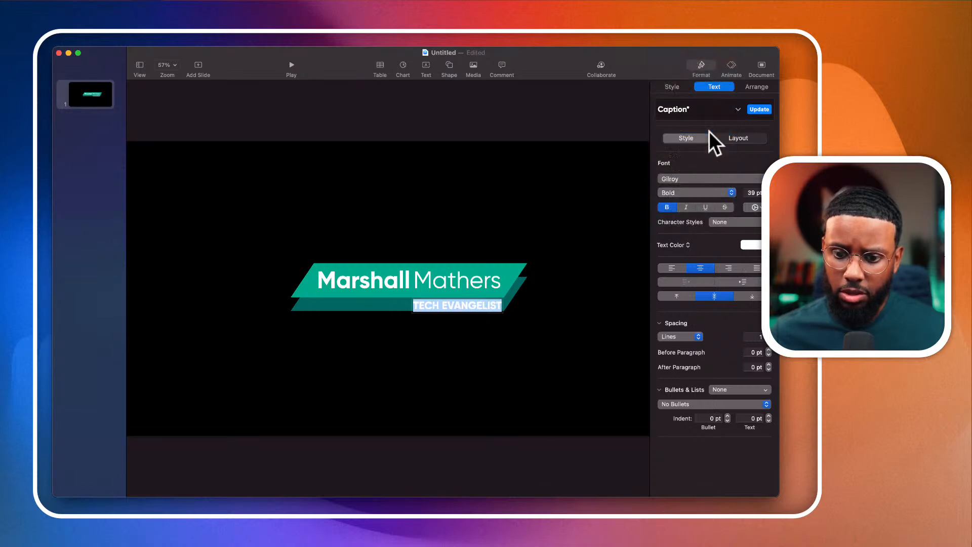
Widen the tagline's character spacing until it spans the name's width, and move it onto the dark strip at about x 657 pt, y 567 pt
left_click(755, 207)
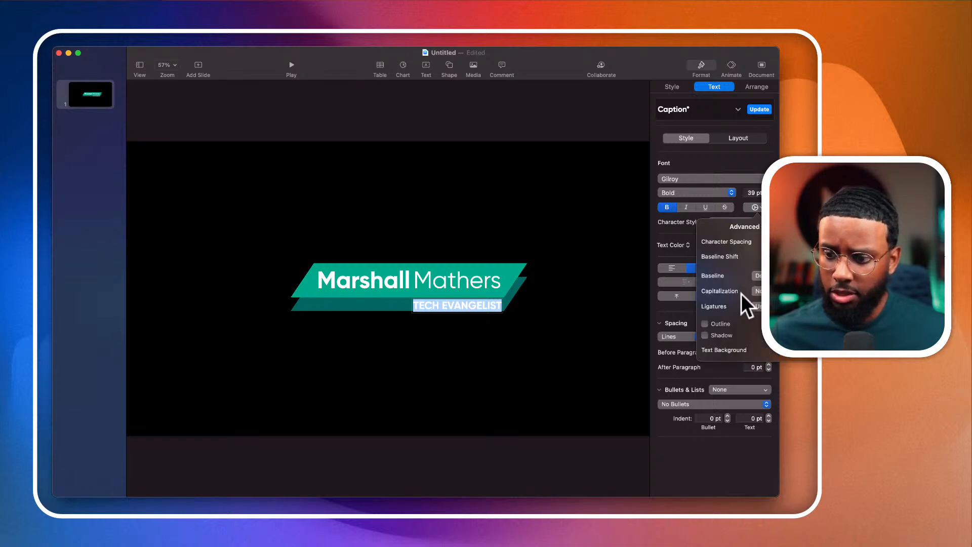
left_click(753, 206)
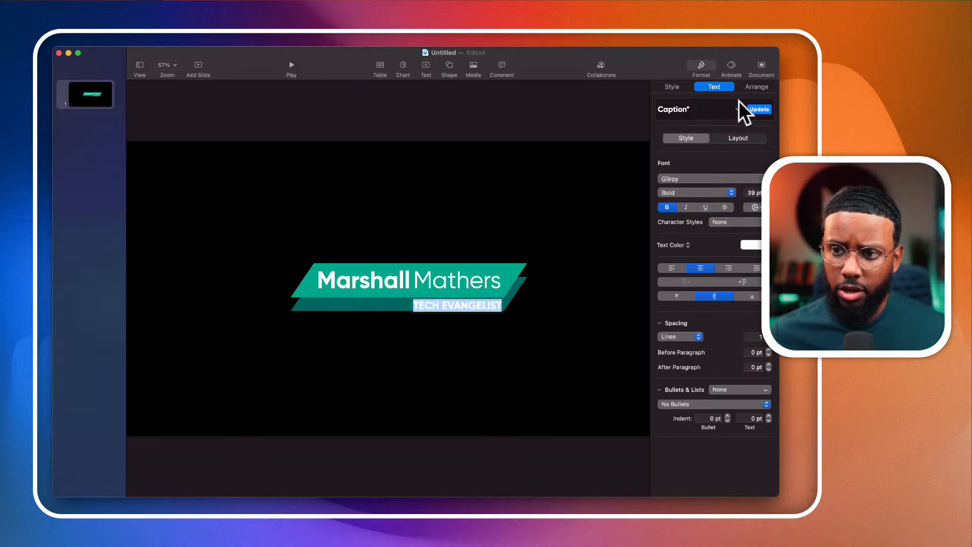
left_click(754, 207)
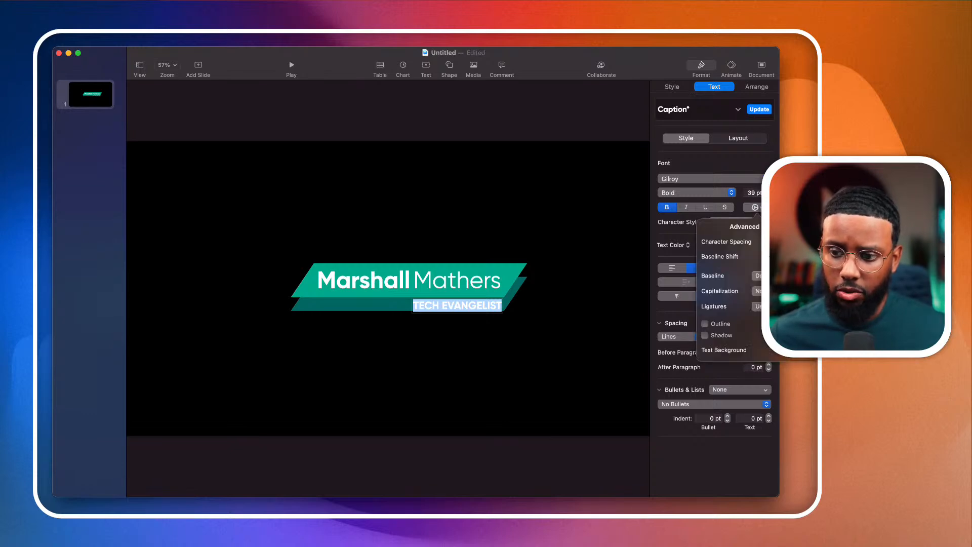
left_click(808, 239)
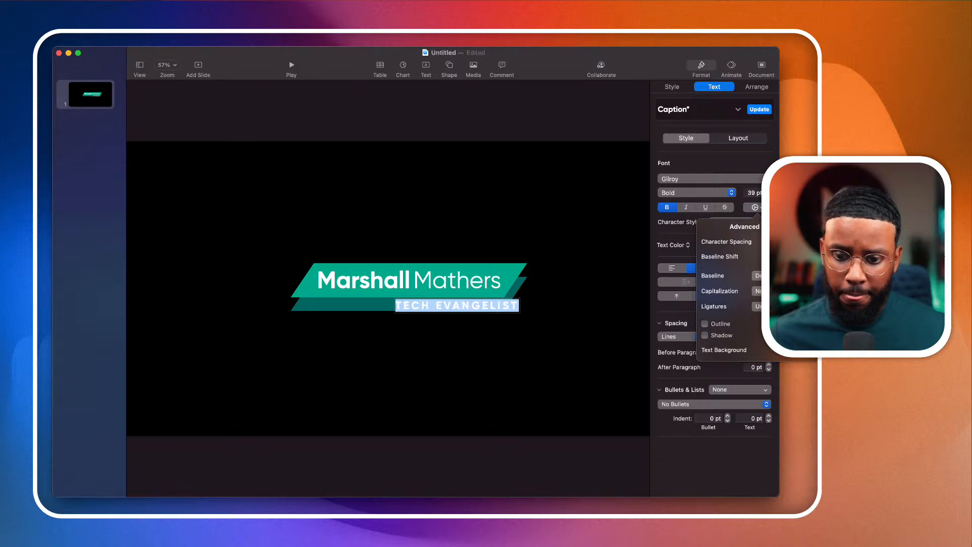
left_click(542, 316)
left_click_drag(519, 304, 483, 302)
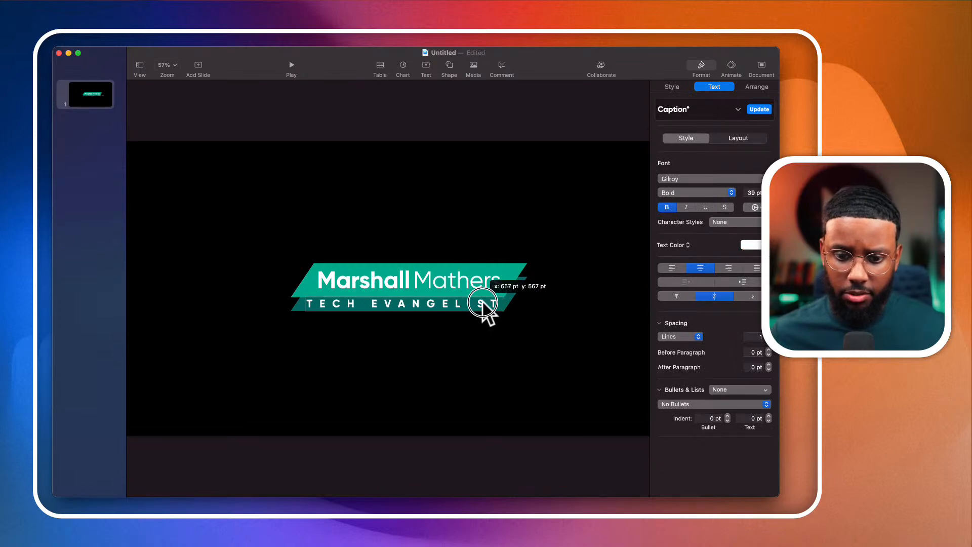
left_click(543, 330)
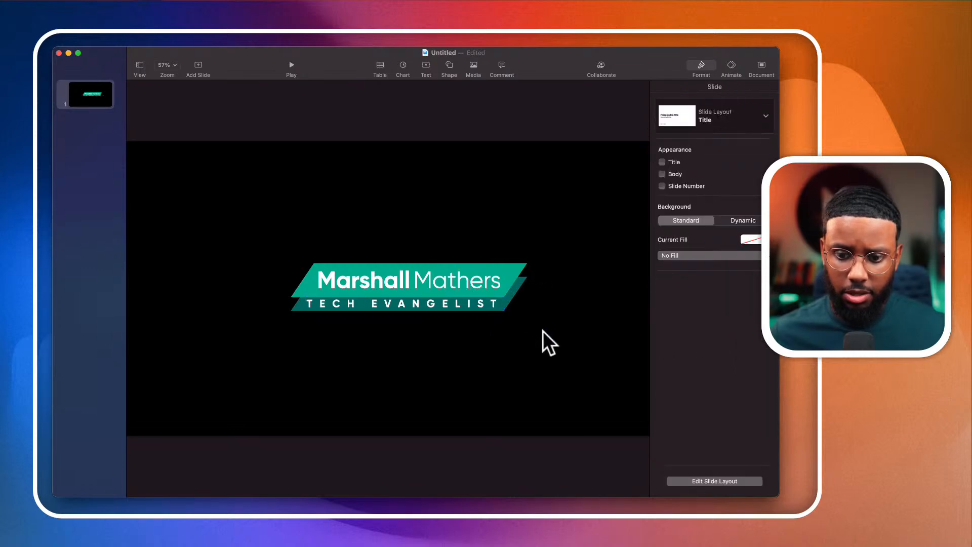
Flip the darker parallelogram horizontally and shift the tagline over it to about x 706 pt, y 569 pt
left_click(521, 284)
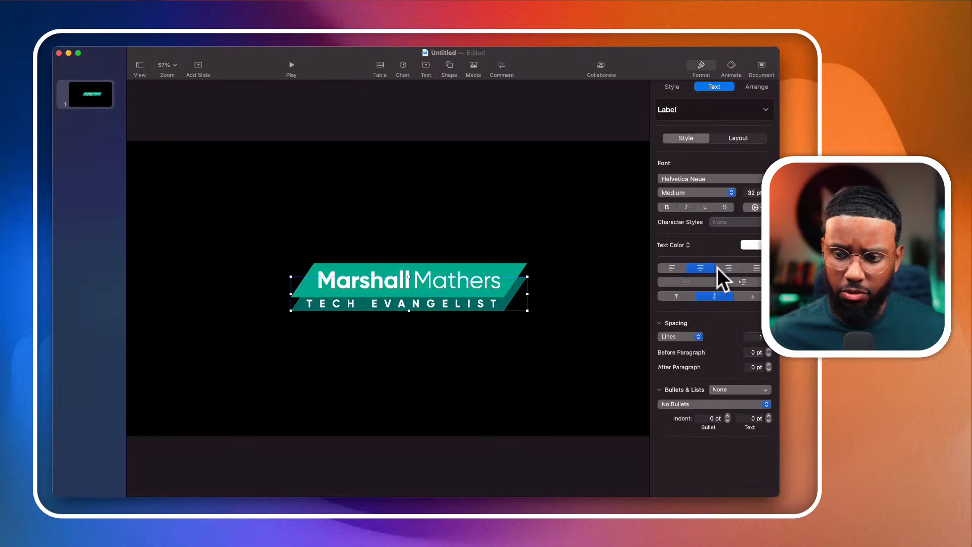
left_click(757, 86)
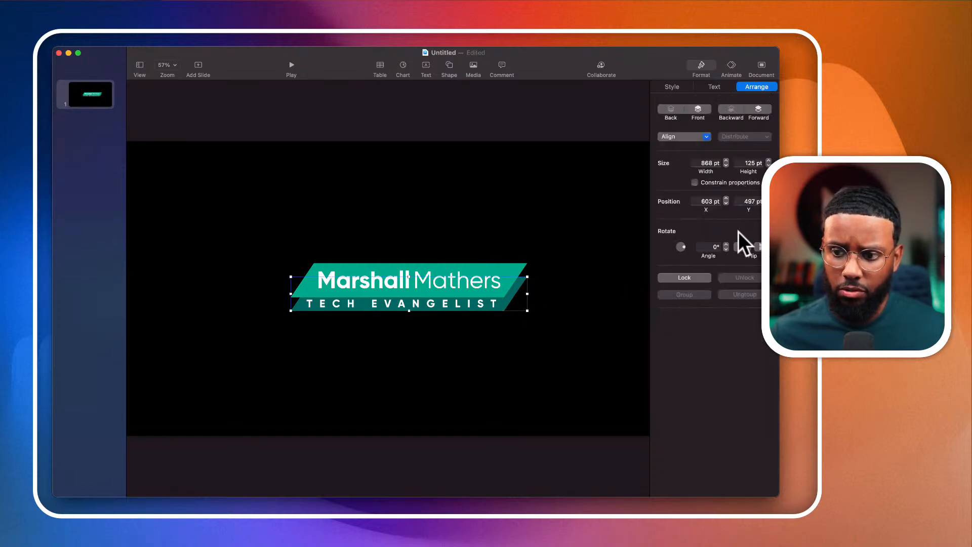
left_click(742, 245)
left_click(575, 284)
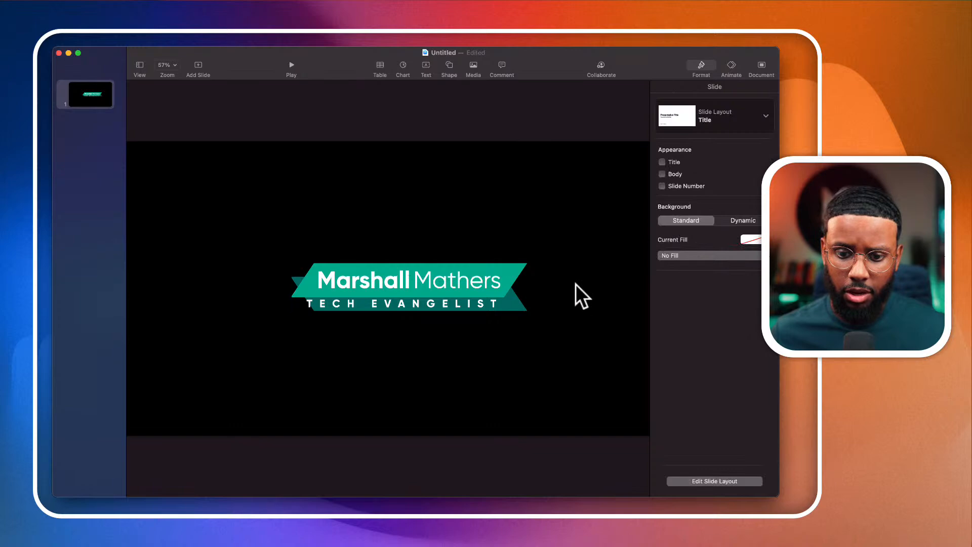
left_click(470, 309)
left_click_drag(470, 309, 483, 312)
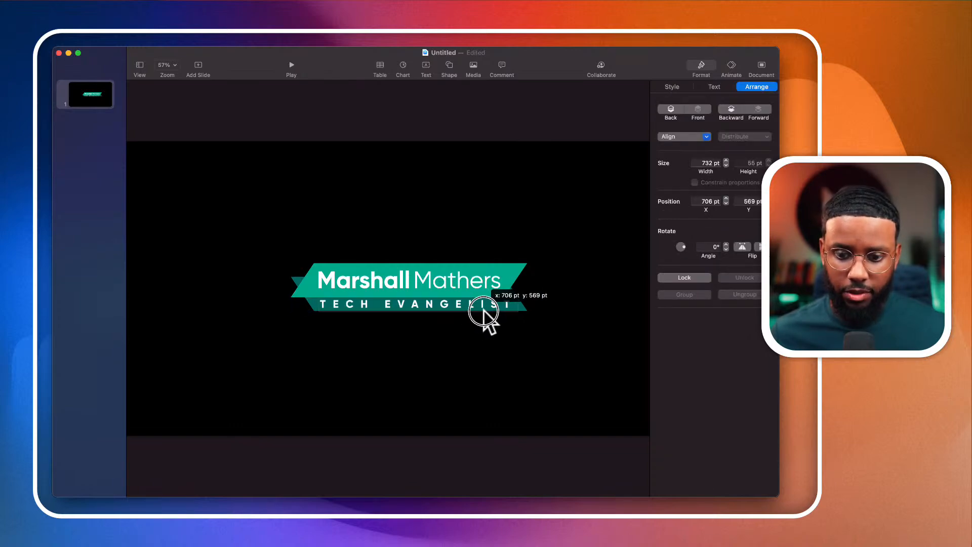
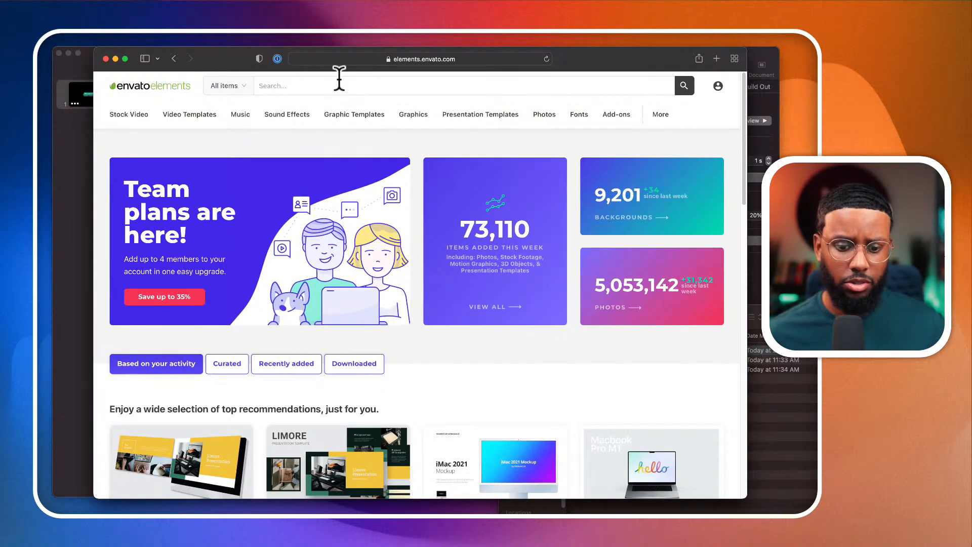
Search all items on Envato Elements for "lower thirds"
type("lowr")
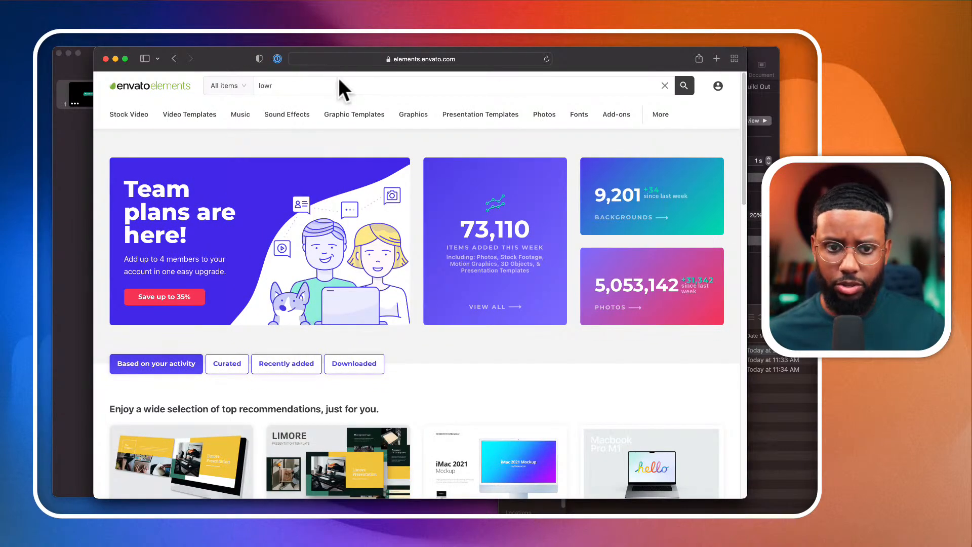
key("BackSpace")
type("er thirds")
key("Return")
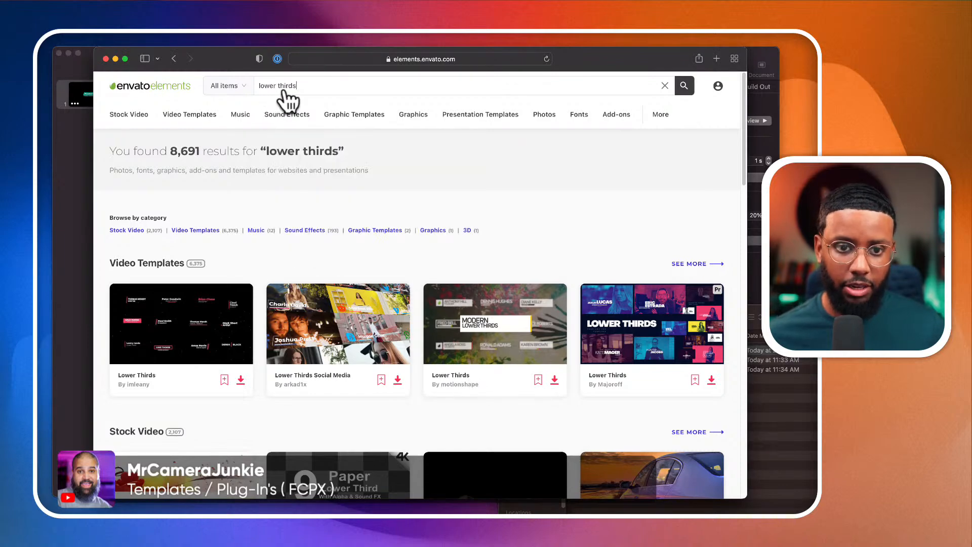
Look through the lower-thirds search results and preview the first three video templates
scroll(251, 273, "down", 2)
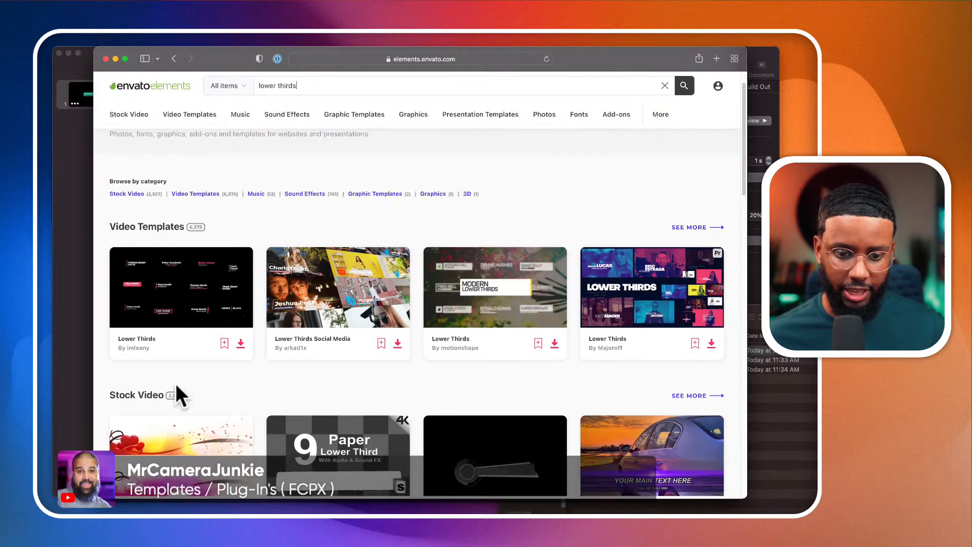
mouse_move(159, 274)
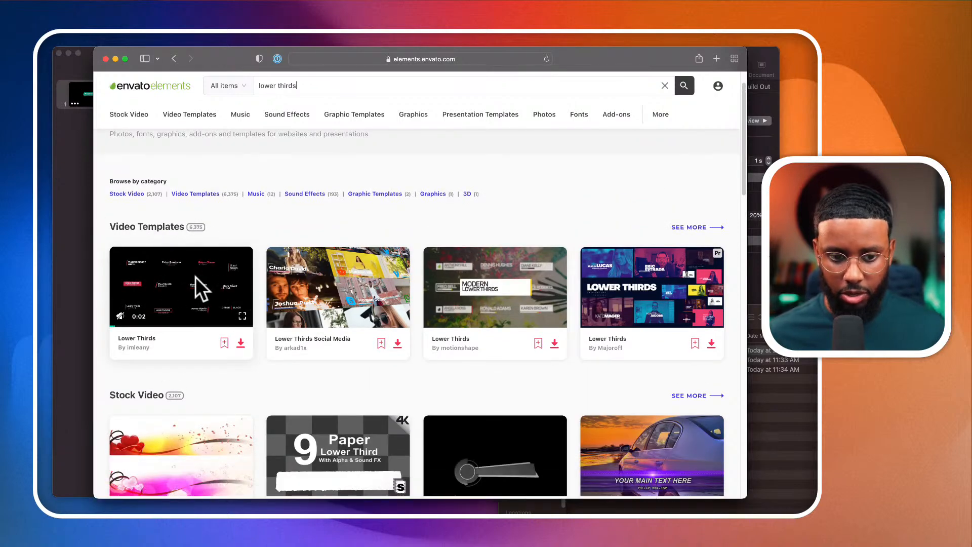
mouse_move(337, 280)
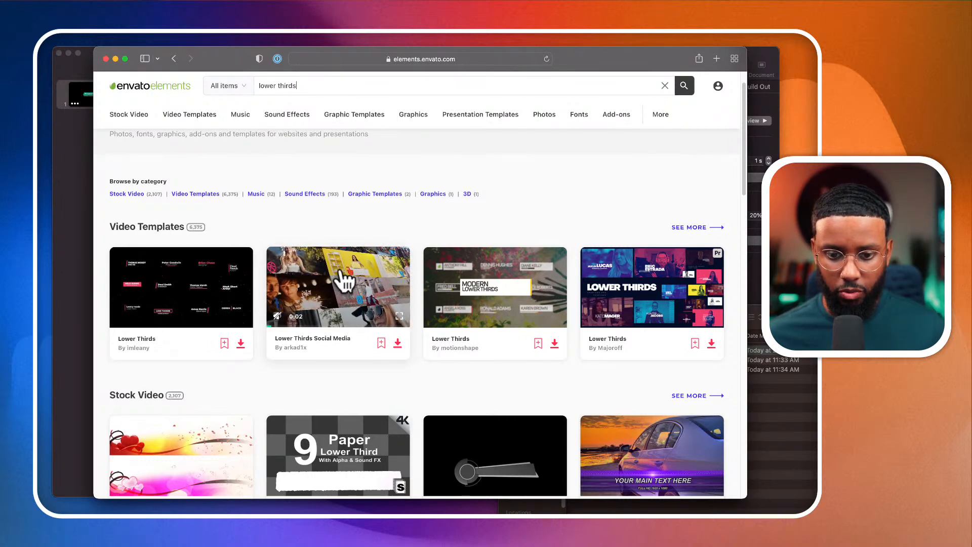
mouse_move(474, 295)
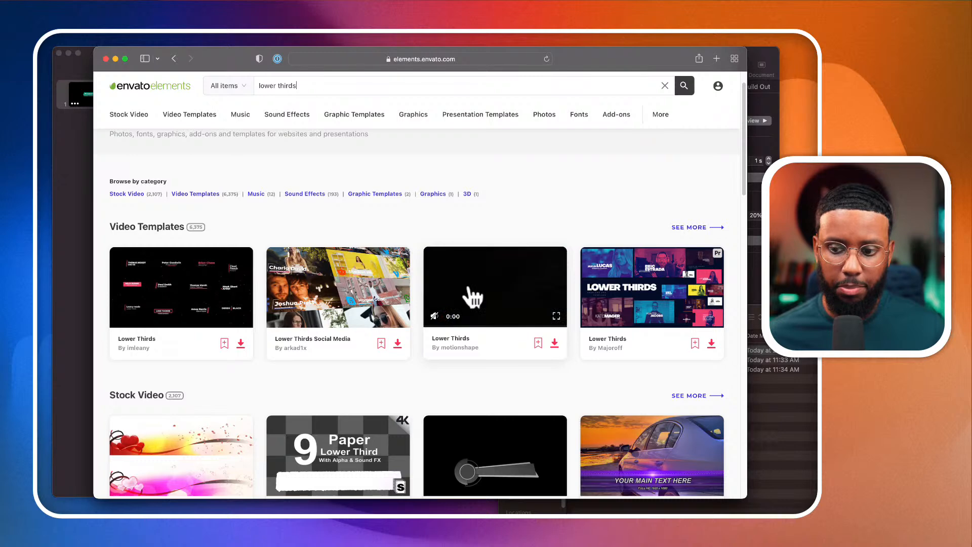
scroll(653, 192, "up", 1)
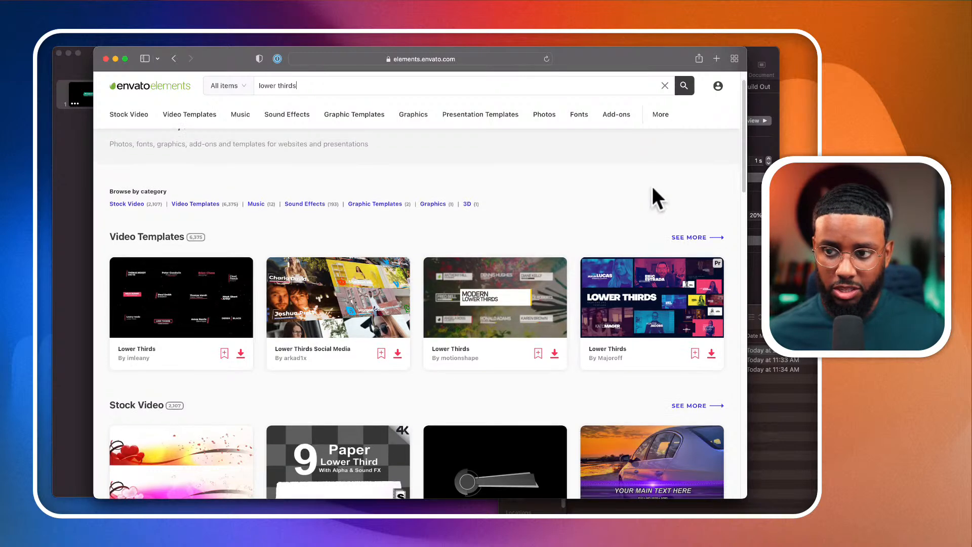
scroll(654, 228, "down", 1)
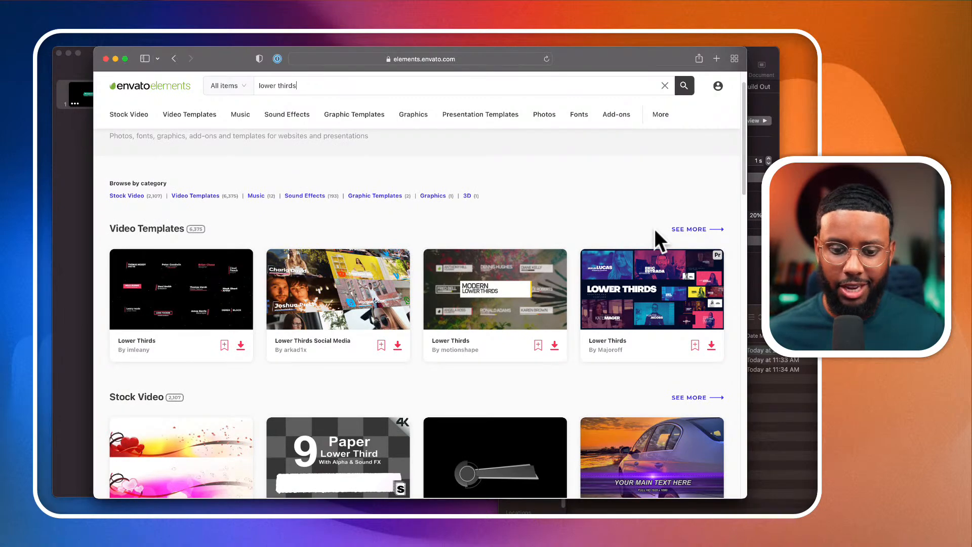
scroll(654, 229, "down", 5)
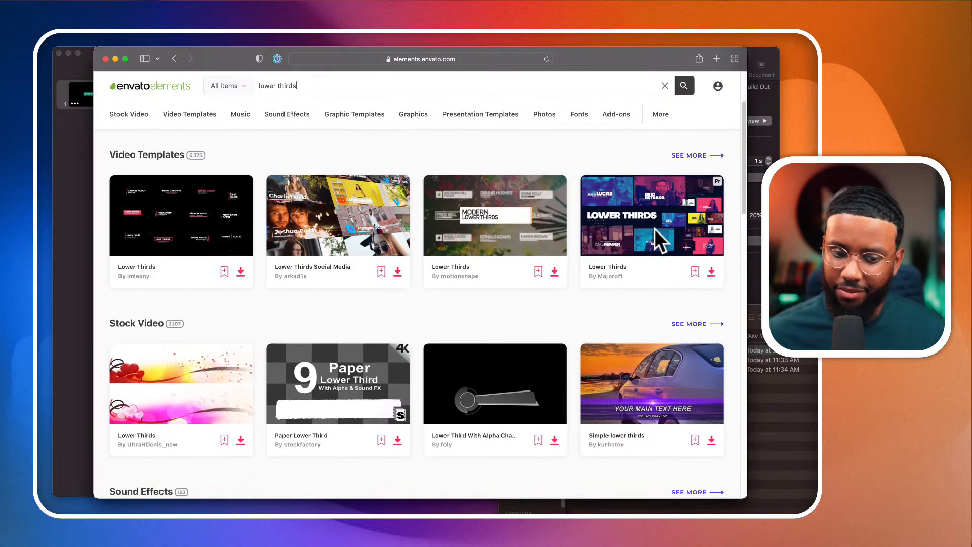
scroll(654, 228, "up", 3)
scroll(654, 229, "up", 3)
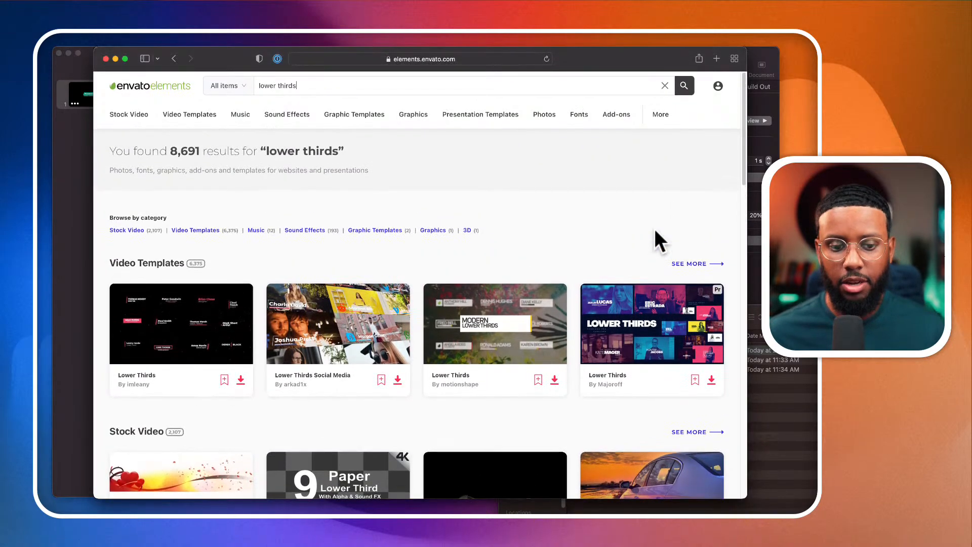
left_click(718, 91)
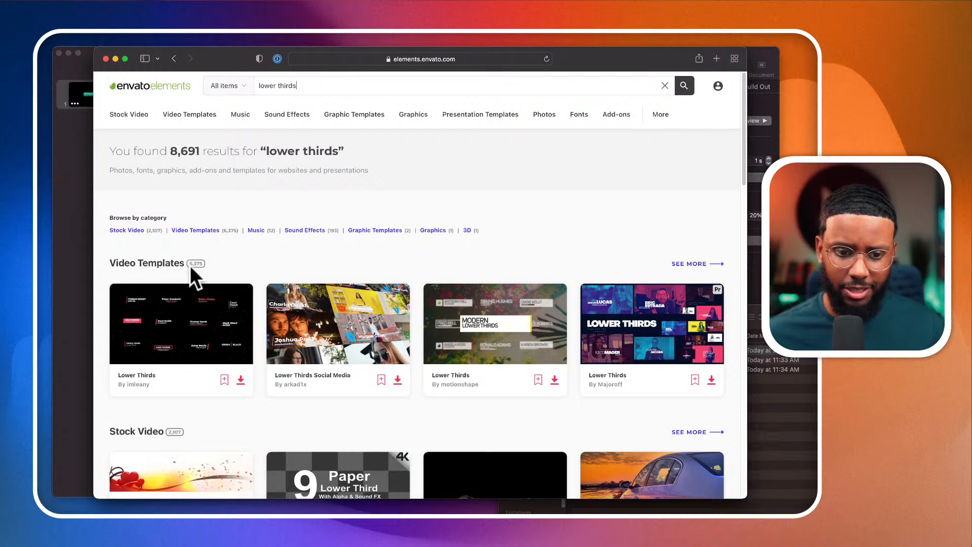
Show all lower-thirds video templates and filter them to those supporting Final Cut Pro and Apple Motion
left_click(692, 265)
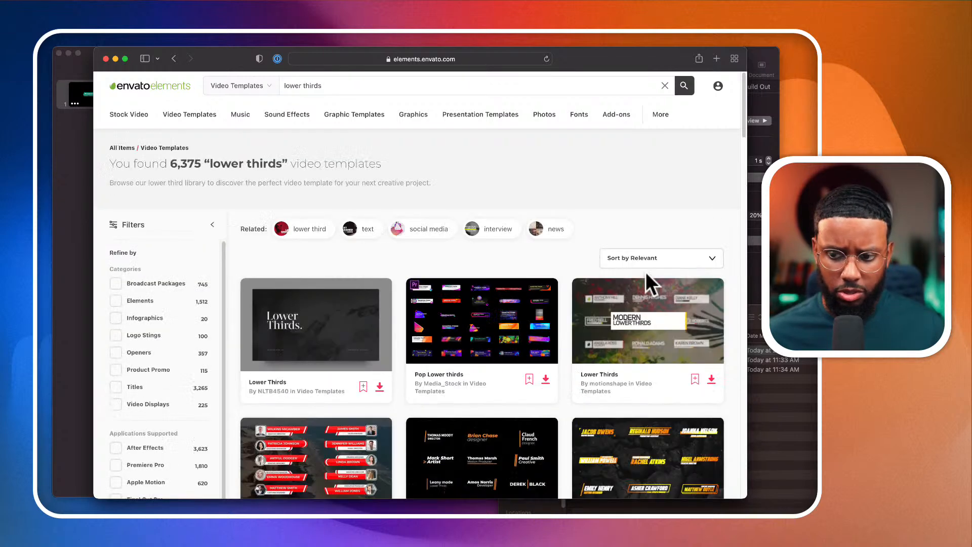
scroll(181, 367, "down", 3)
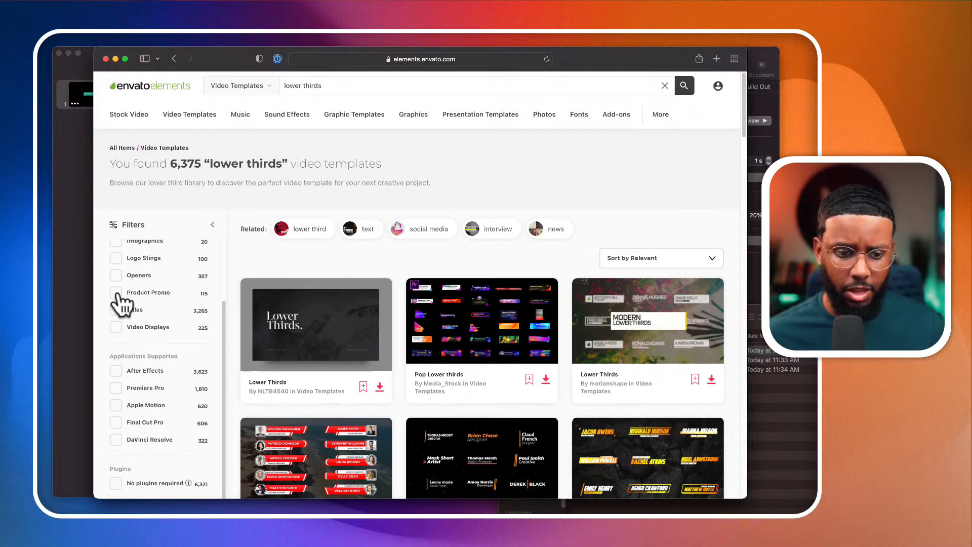
scroll(118, 411, "down", 2)
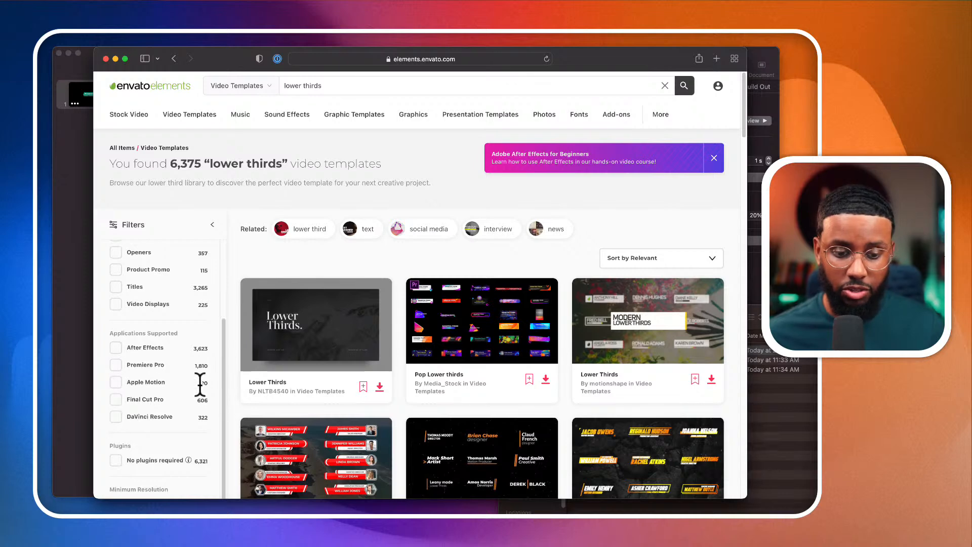
left_click(116, 400)
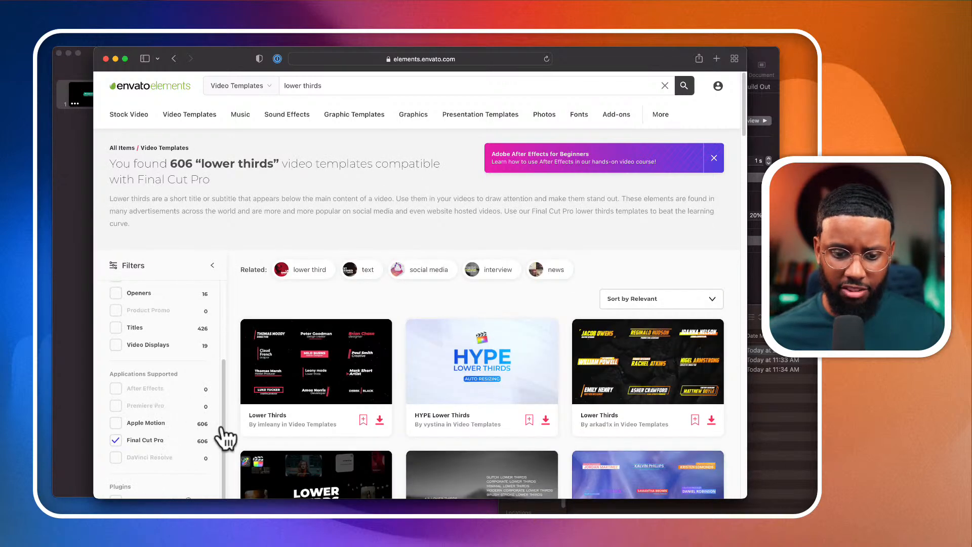
scroll(243, 425, "down", 2)
scroll(263, 411, "down", 2)
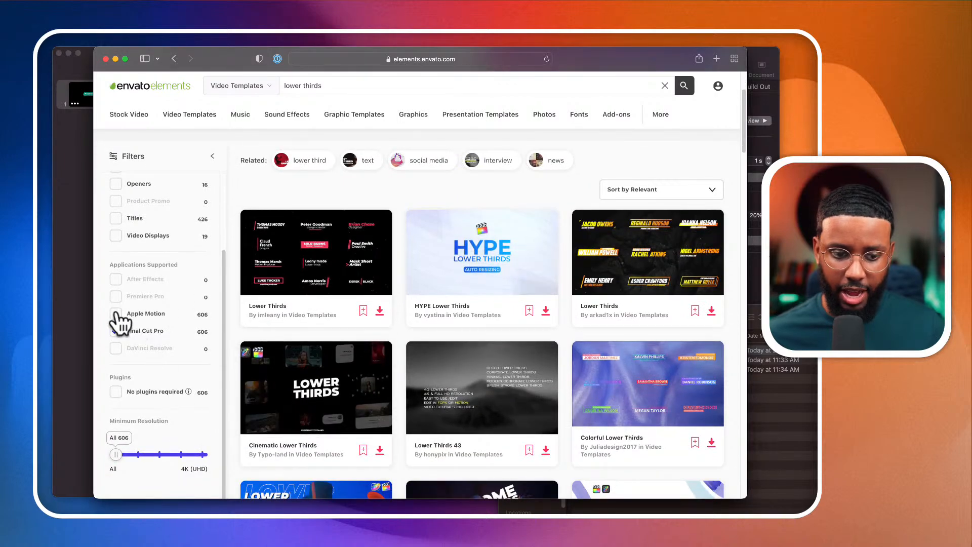
left_click(116, 313)
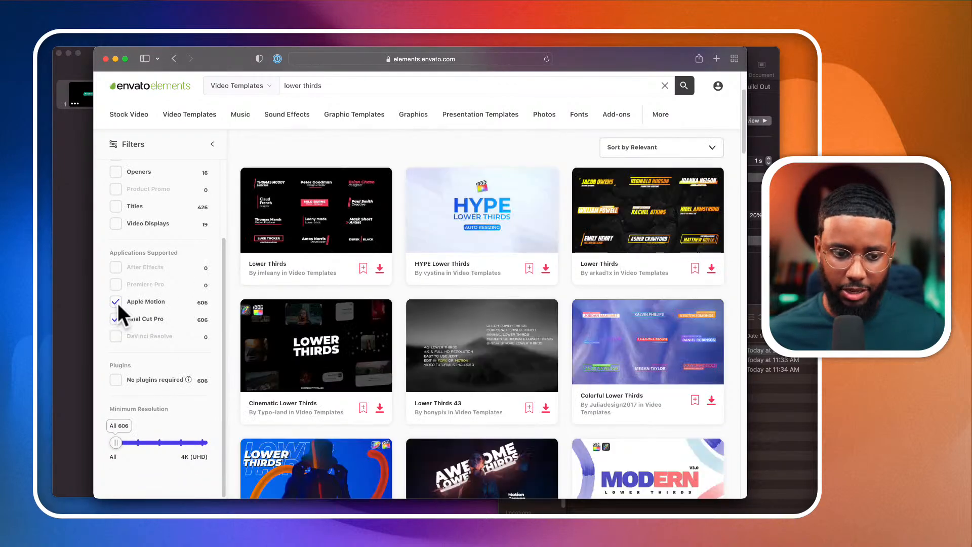
Remove the Apple Motion filter, keeping Final Cut Pro, and browse the matching lower-thirds templates
left_click(117, 302)
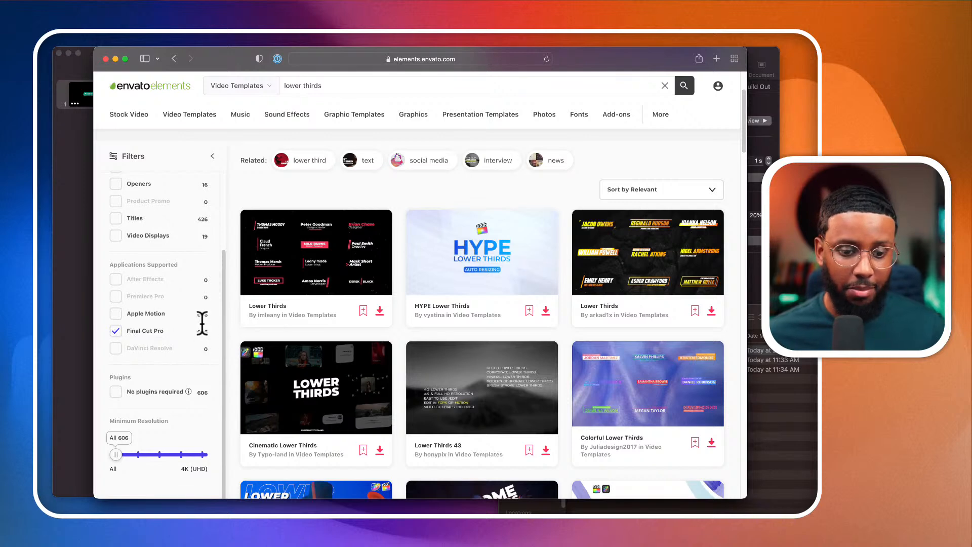
scroll(341, 273, "down", 5)
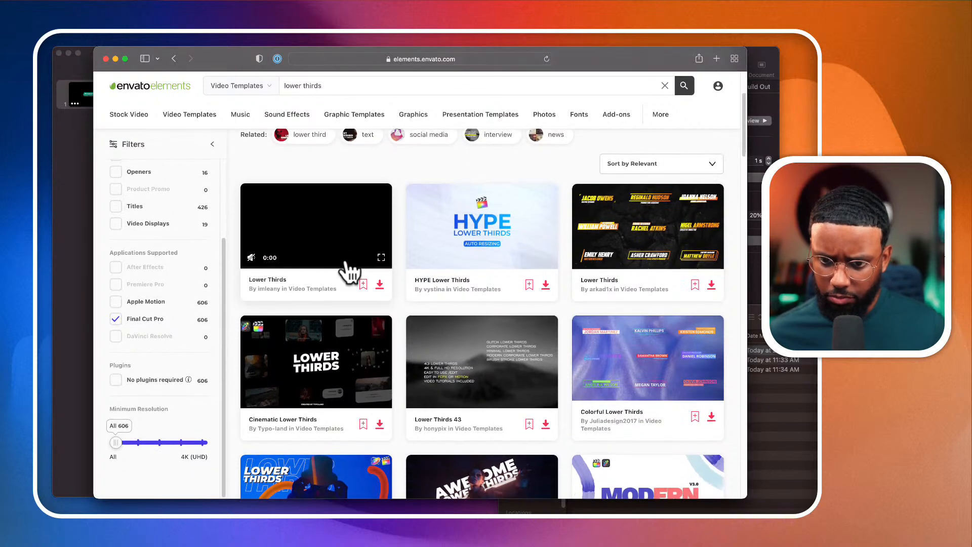
scroll(354, 268, "up", 3)
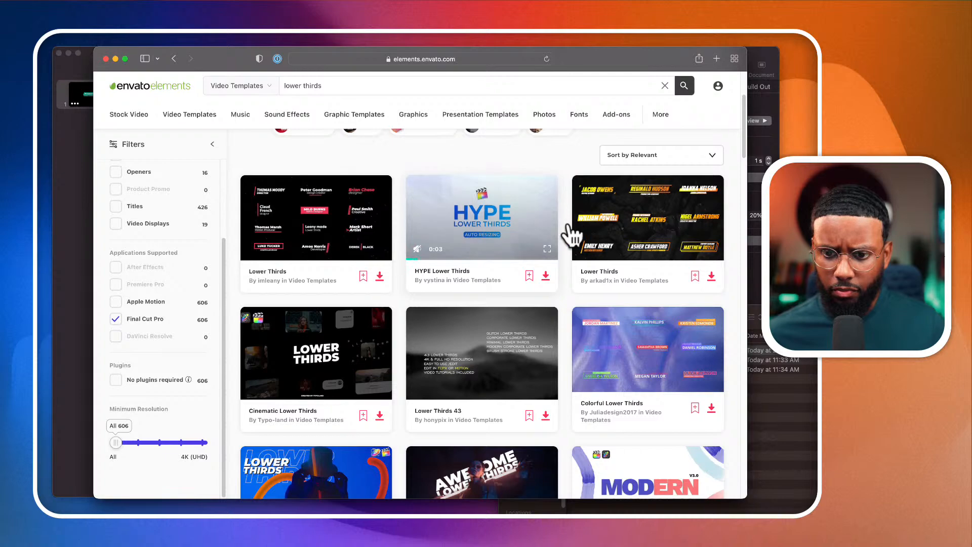
scroll(595, 302, "down", 2)
scroll(595, 302, "down", 7)
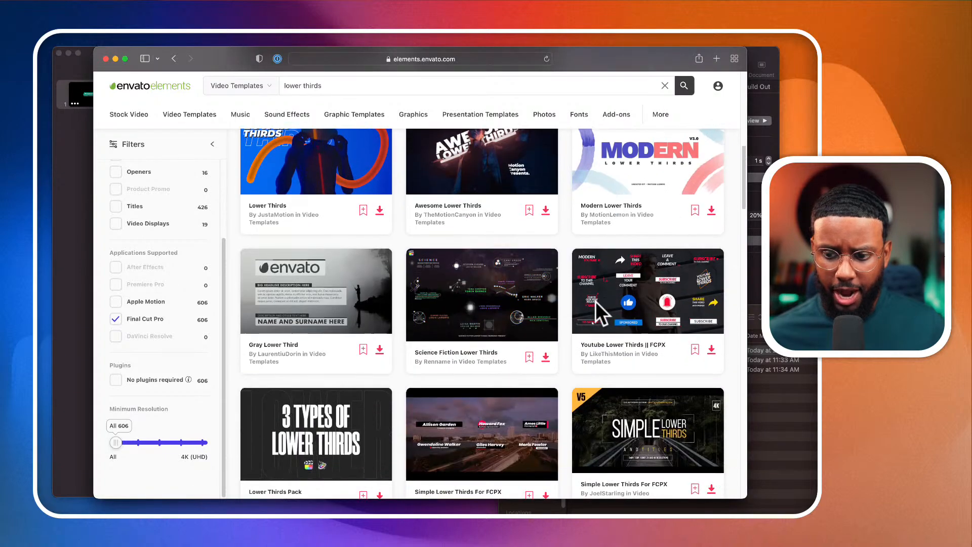
scroll(634, 253, "up", 3)
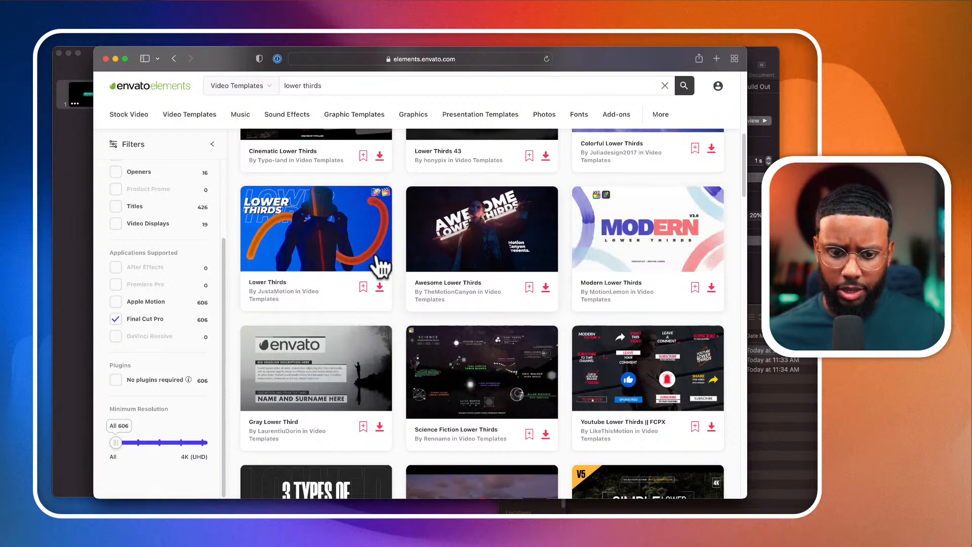
Preview the blue Lower Thirds template by JustaMotion, open its item page and play the preview video there
mouse_move(377, 254)
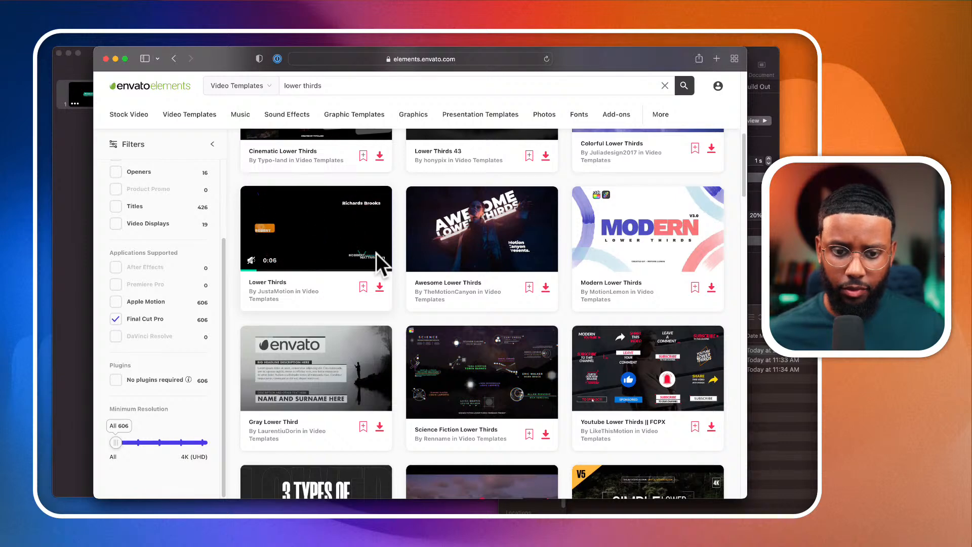
left_click(327, 230)
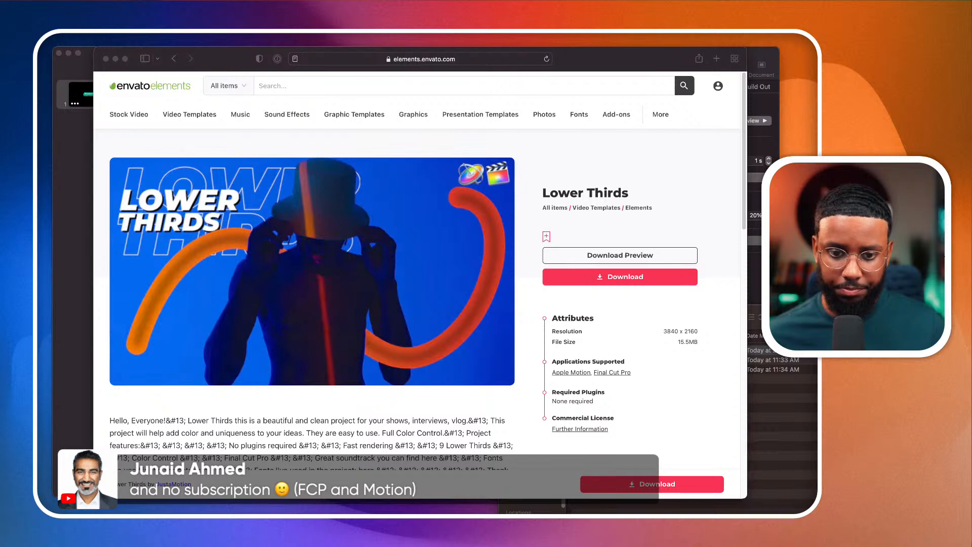
left_click(412, 326)
scroll(412, 325, "down", 1)
left_click(122, 338)
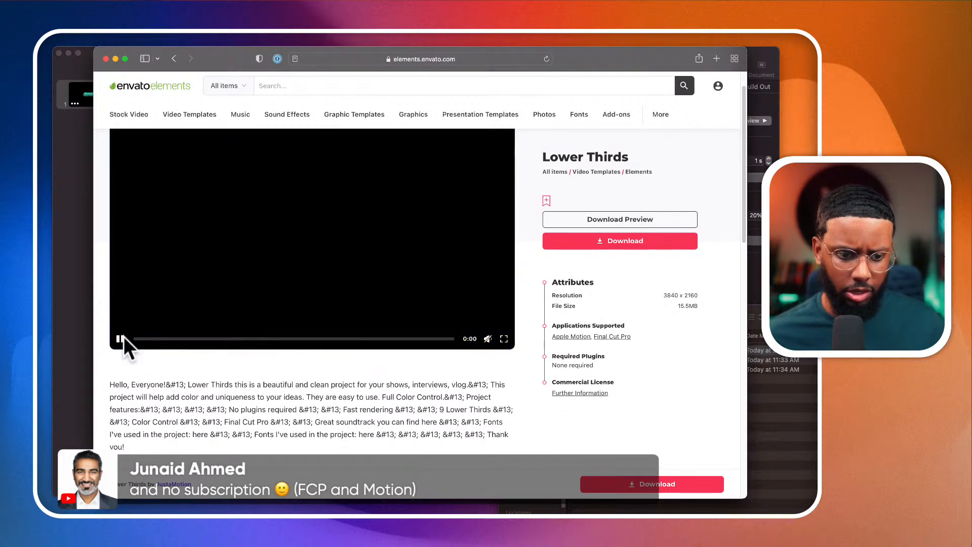
scroll(175, 360, "up", 1)
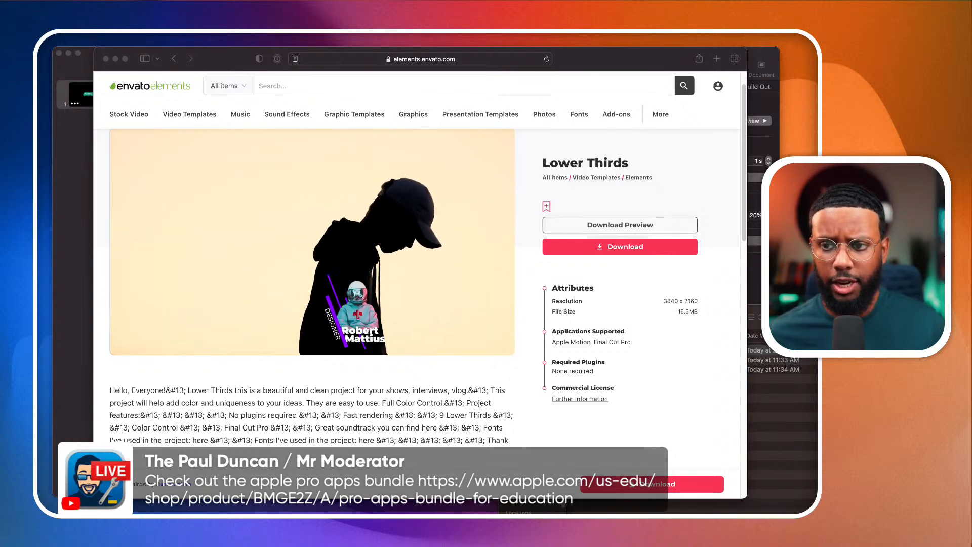
Search the web for "apple pro apps bundle education" in a new browser tab
left_click(715, 59)
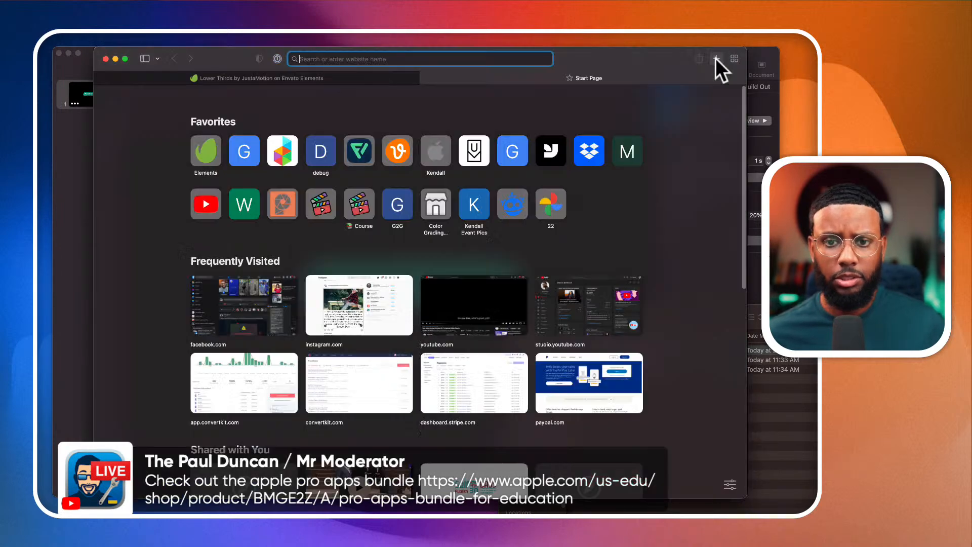
type("apple pro ")
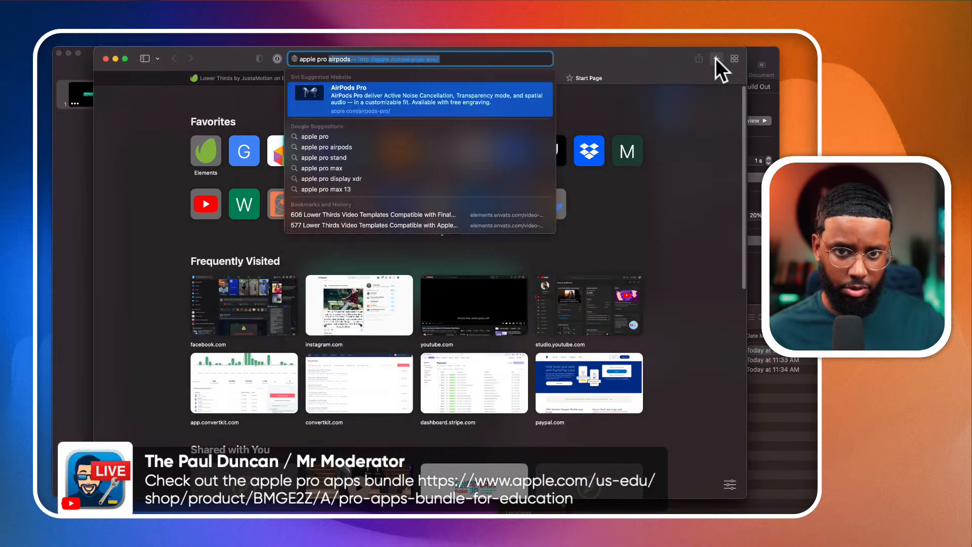
type("apps bund")
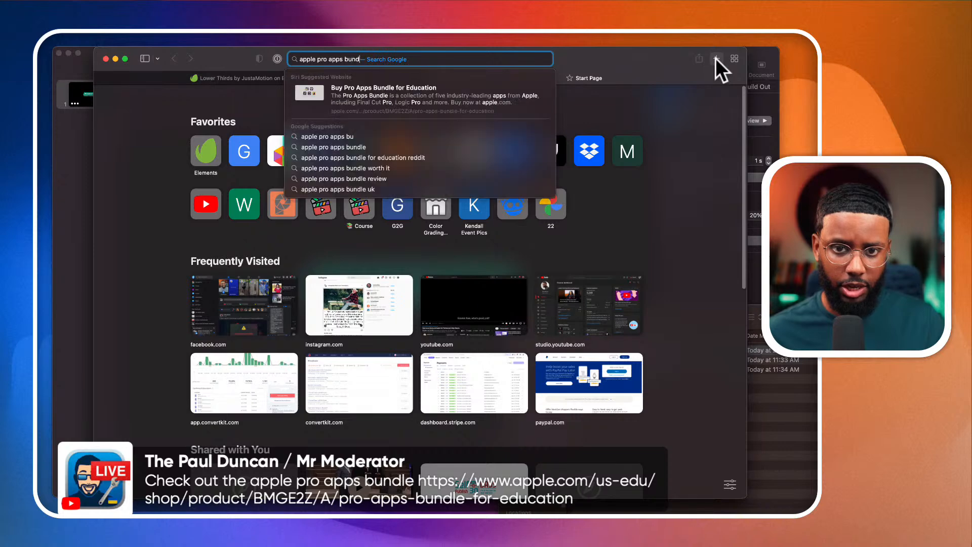
type("le education")
key("Return")
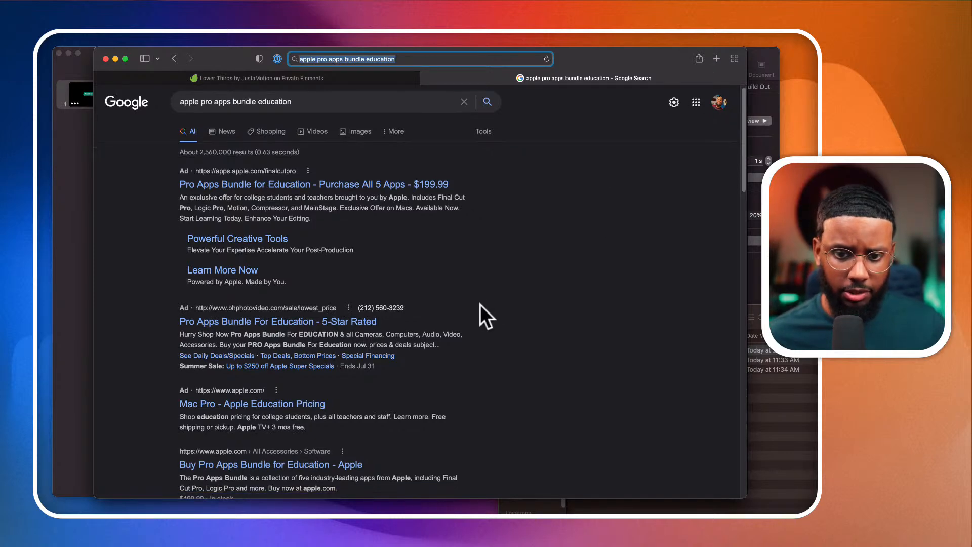
Open Apple's own "Buy Pro Apps Bundle for Education" page from the search results
scroll(480, 305, "down", 3)
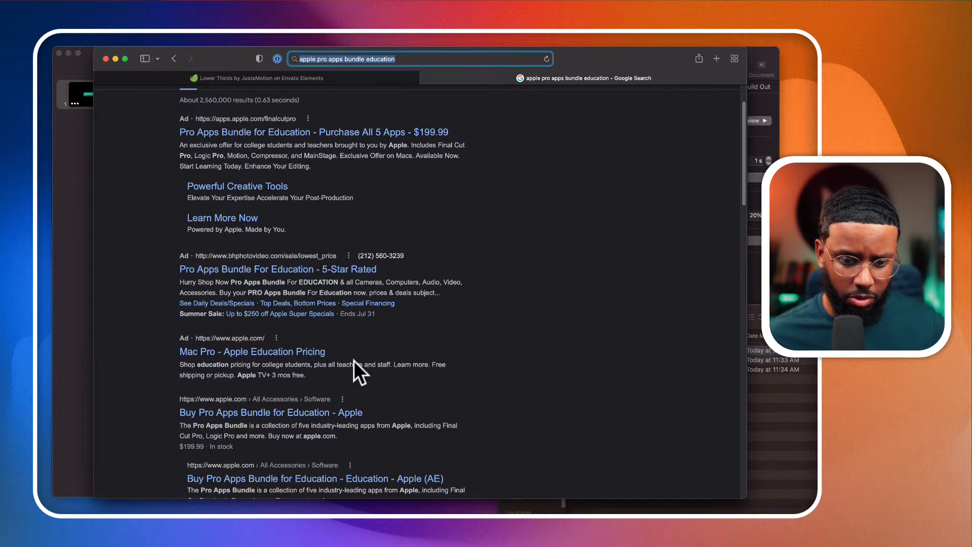
scroll(354, 361, "down", 3)
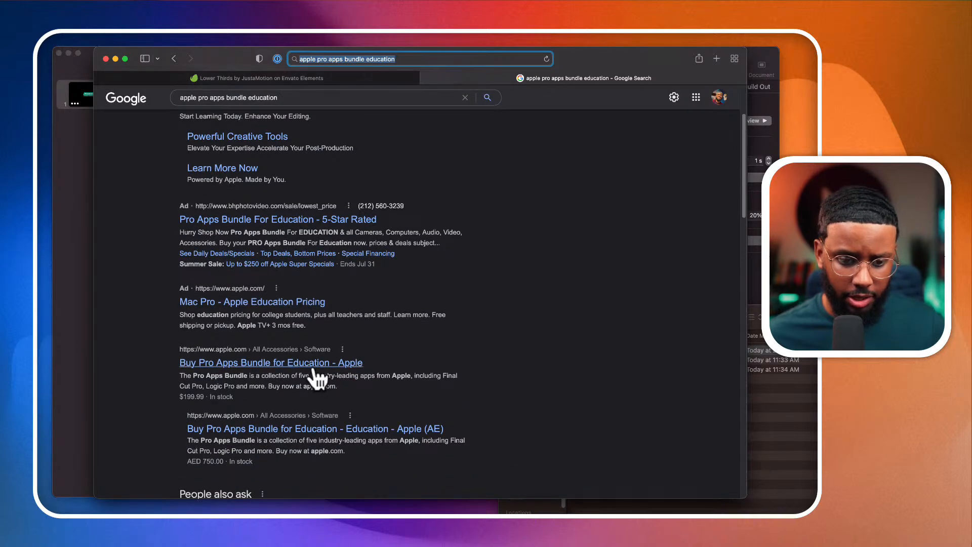
left_click(286, 363)
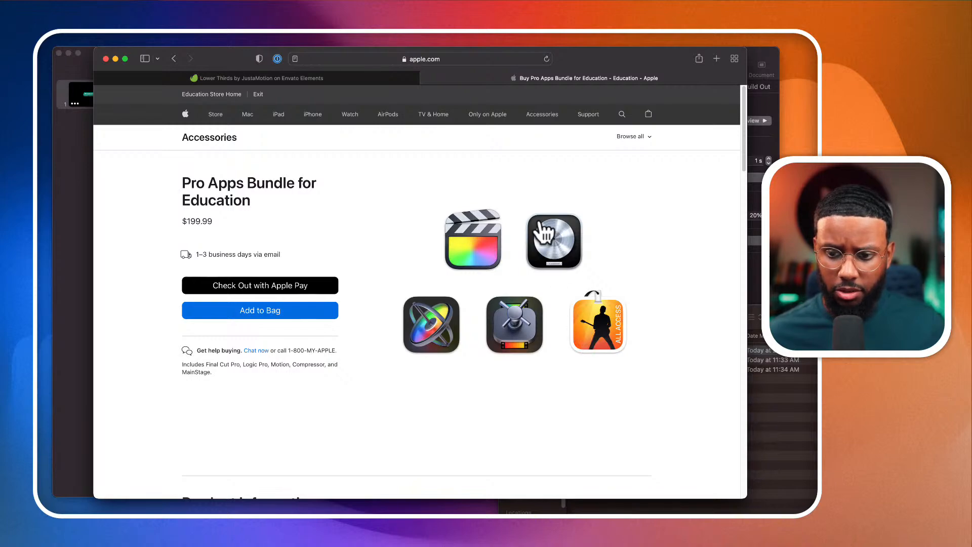
Read the bundle's product information covering Final Cut Pro, Logic Pro, Motion, Compressor and MainStage
scroll(530, 294, "down", 15)
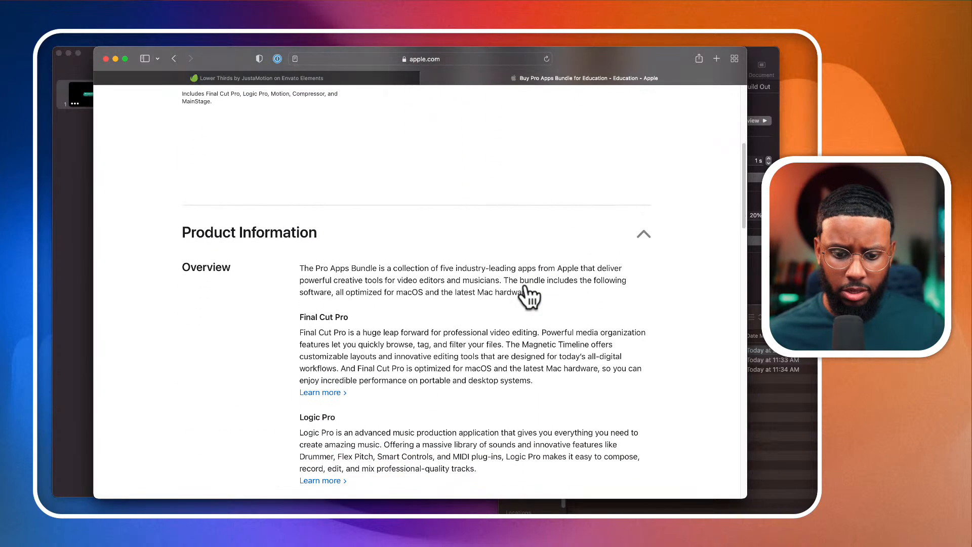
scroll(526, 285, "down", 3)
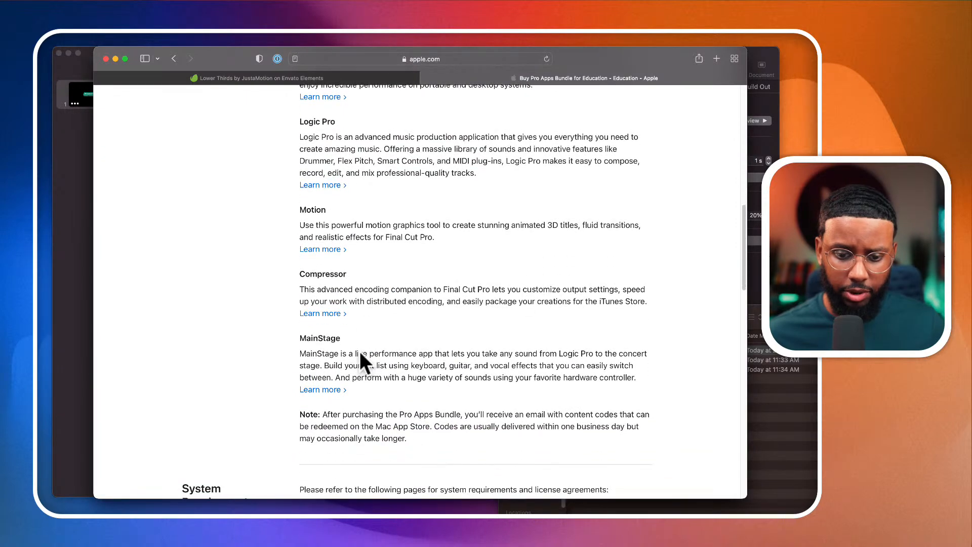
scroll(359, 349, "up", 5)
scroll(359, 349, "down", 2)
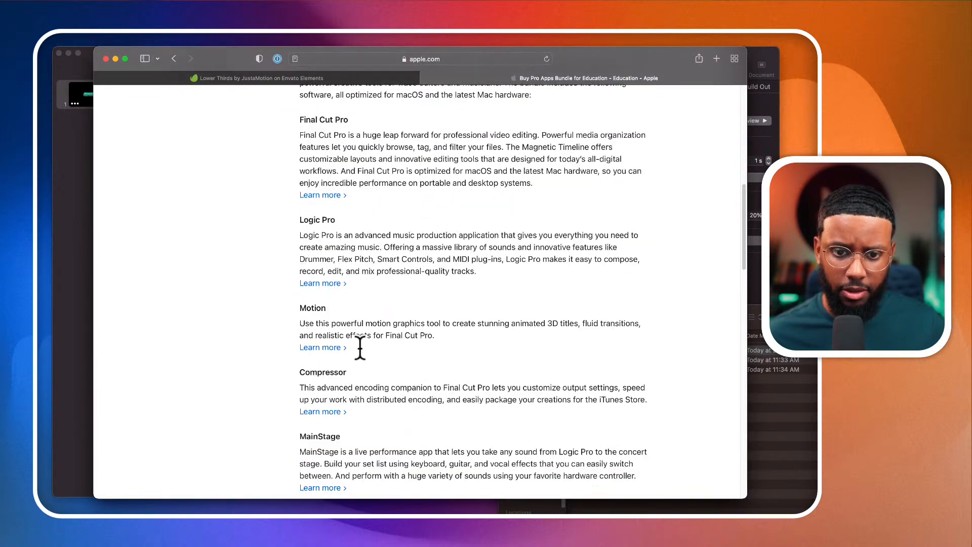
scroll(360, 349, "down", 2)
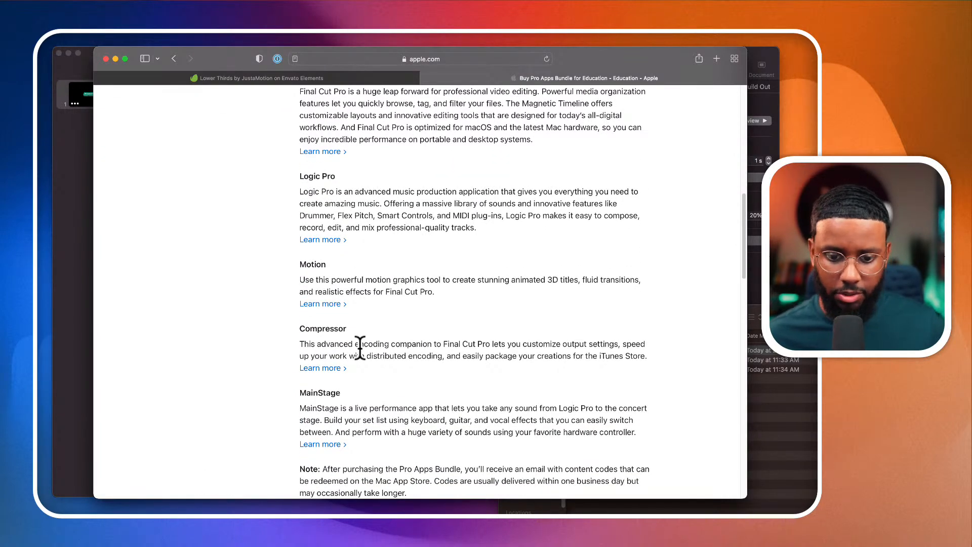
scroll(360, 348, "down", 6)
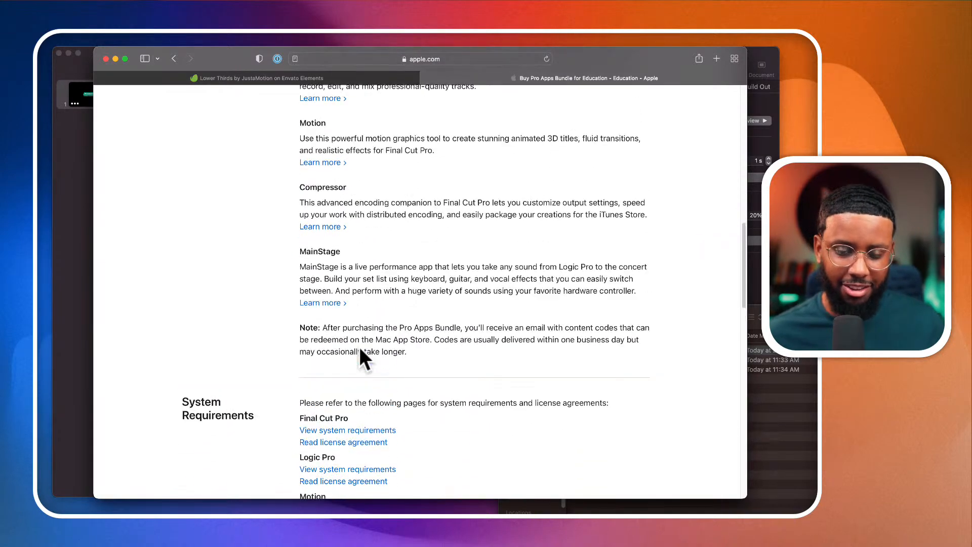
scroll(359, 346, "up", 8)
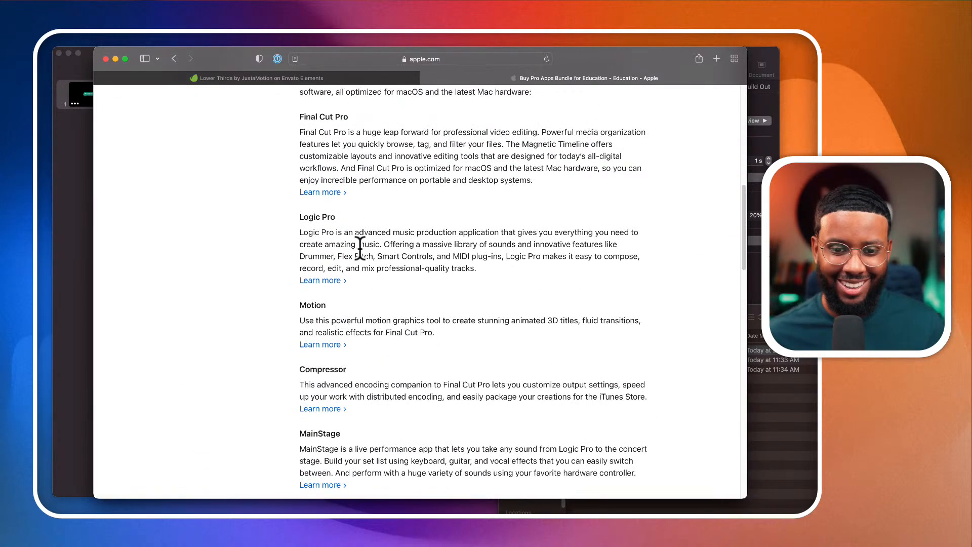
scroll(374, 293, "down", 2)
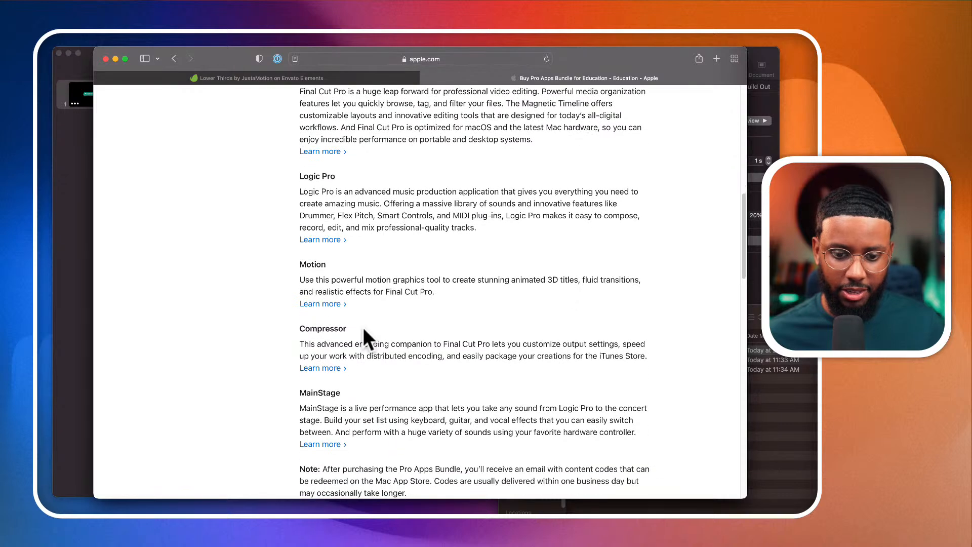
scroll(366, 360, "down", 1)
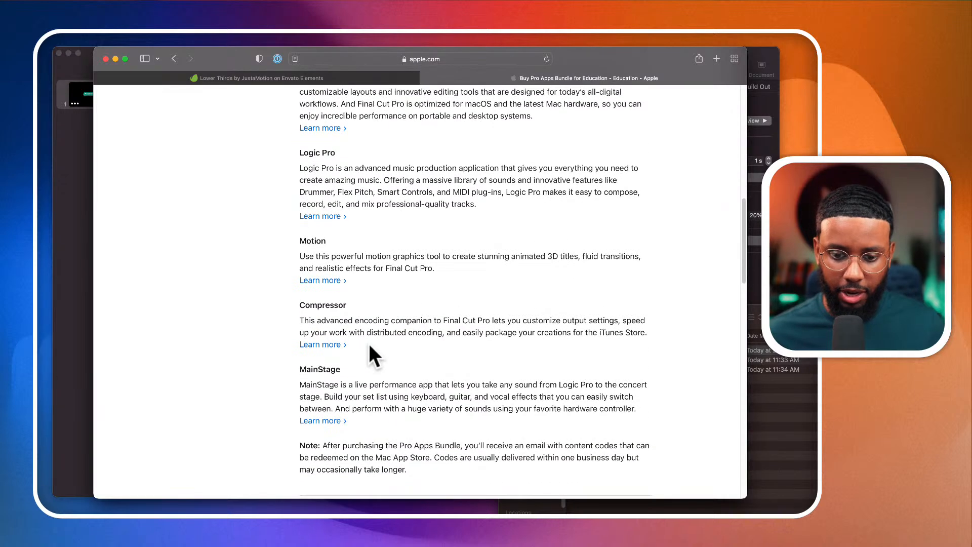
Highlight the Compressor description while reading it and clear the selection
left_click_drag(355, 343, 298, 319)
scroll(367, 333, "down", 1)
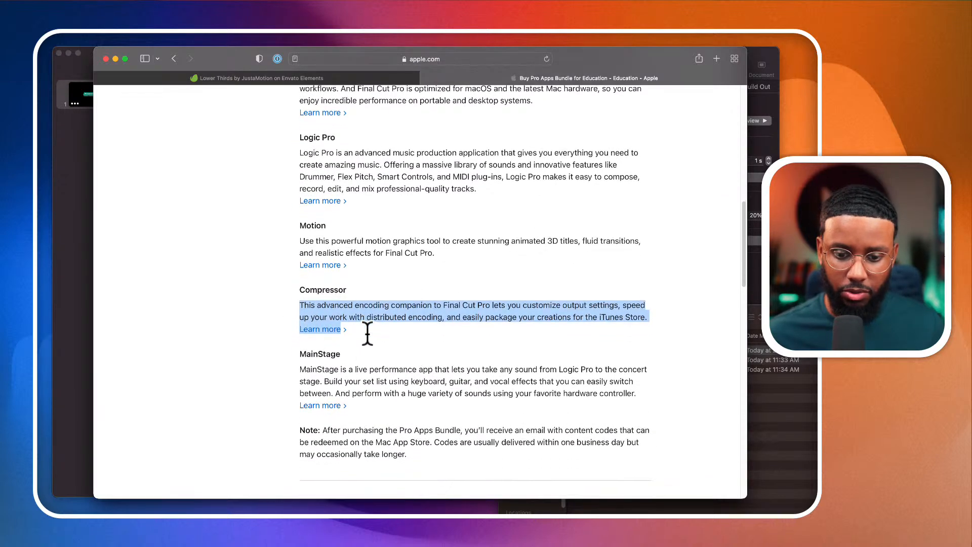
left_click(465, 335)
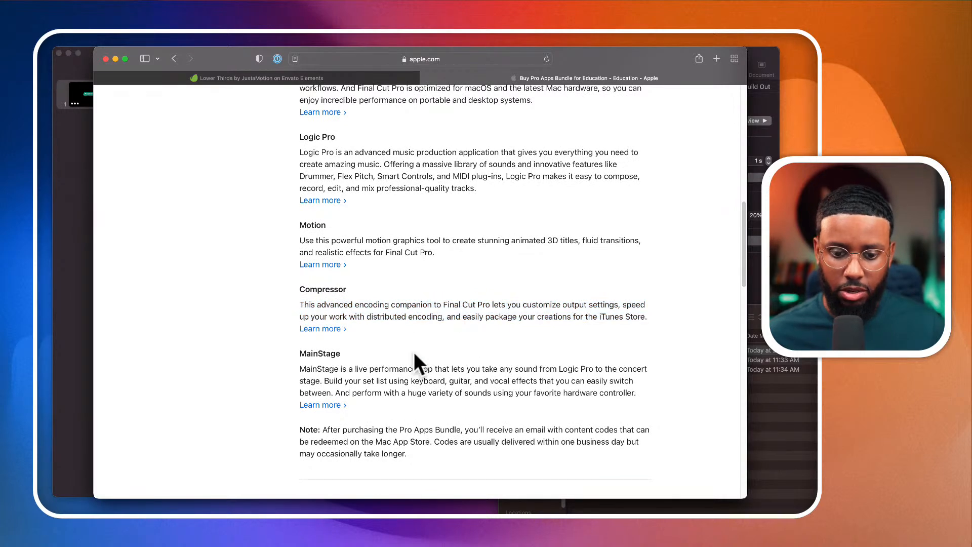
Review the MainStage description, the purchase note and the System Requirements section, ending back at the start of the product page
scroll(414, 351, "down", 2)
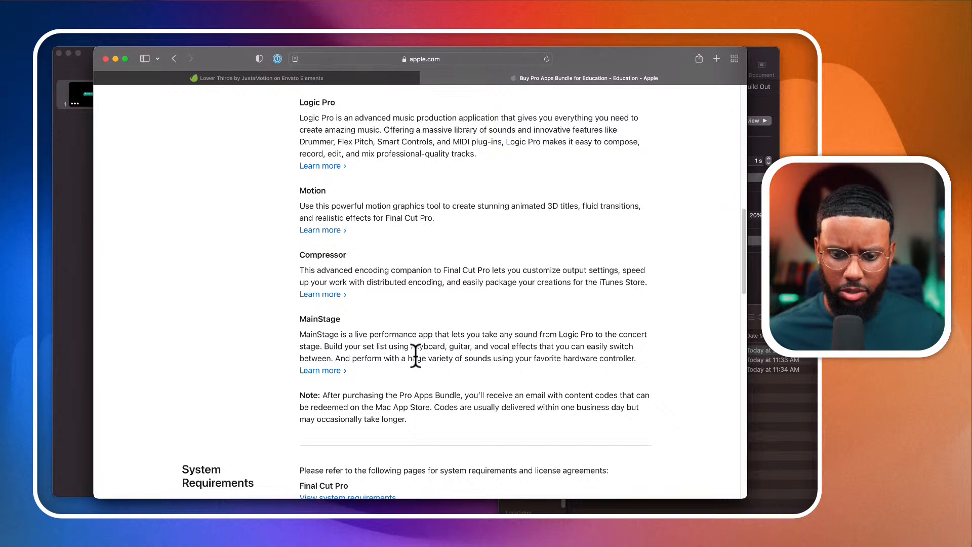
scroll(415, 356, "down", 2)
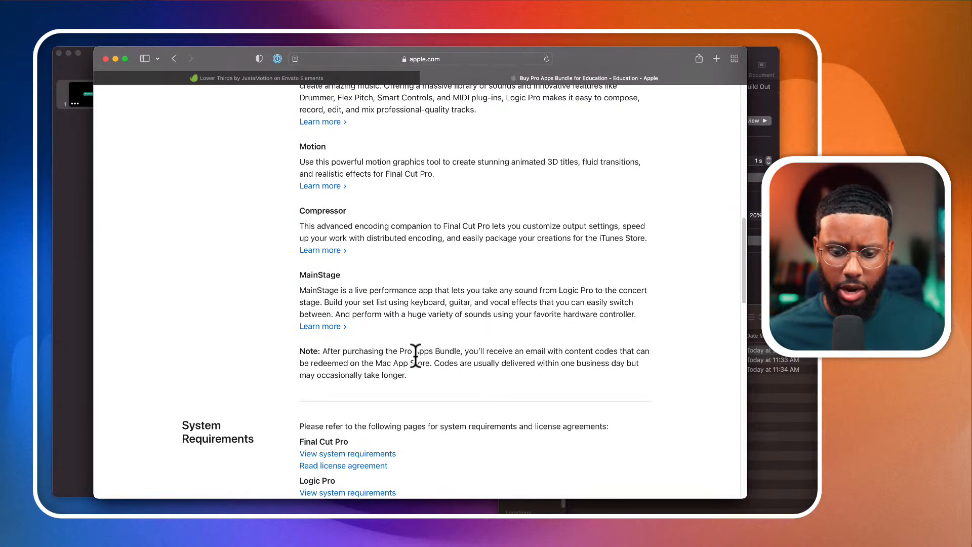
scroll(415, 356, "down", 7)
scroll(415, 356, "up", 4)
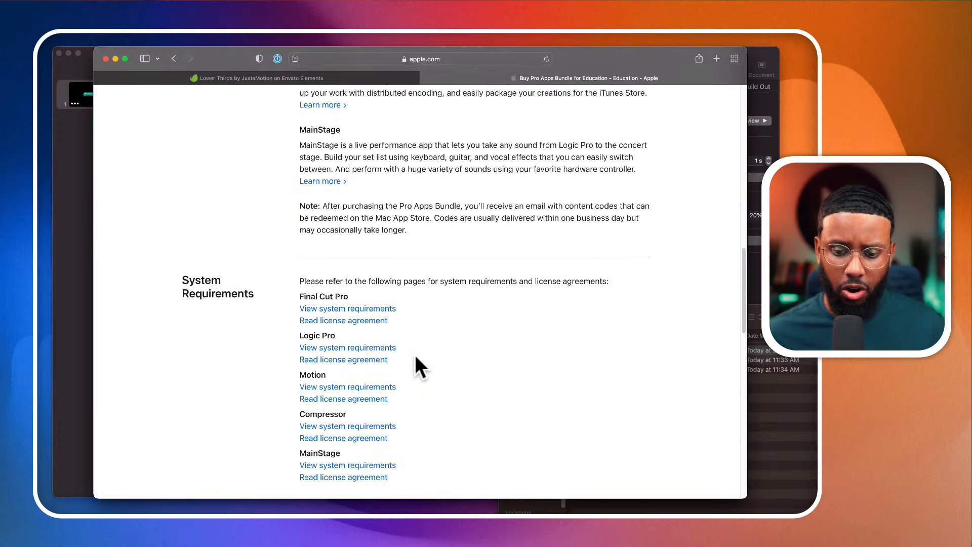
scroll(415, 356, "up", 15)
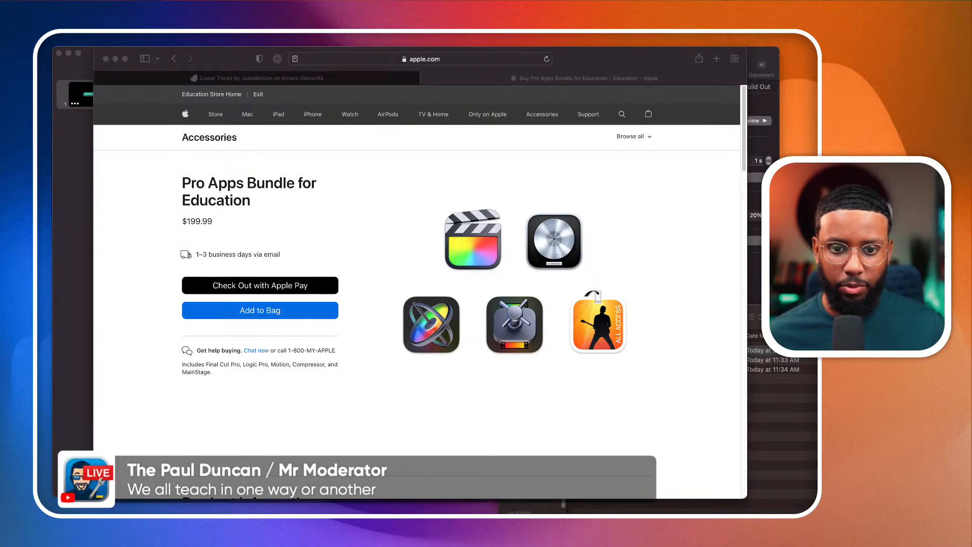
Highlight the email delivery time on the Pro Apps Bundle page and clear the selection
left_click(705, 232)
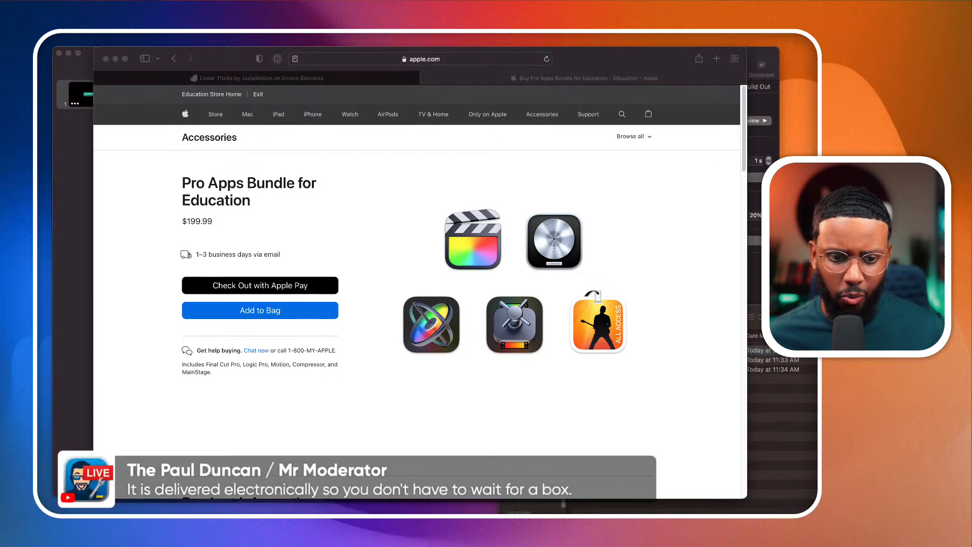
left_click(569, 378)
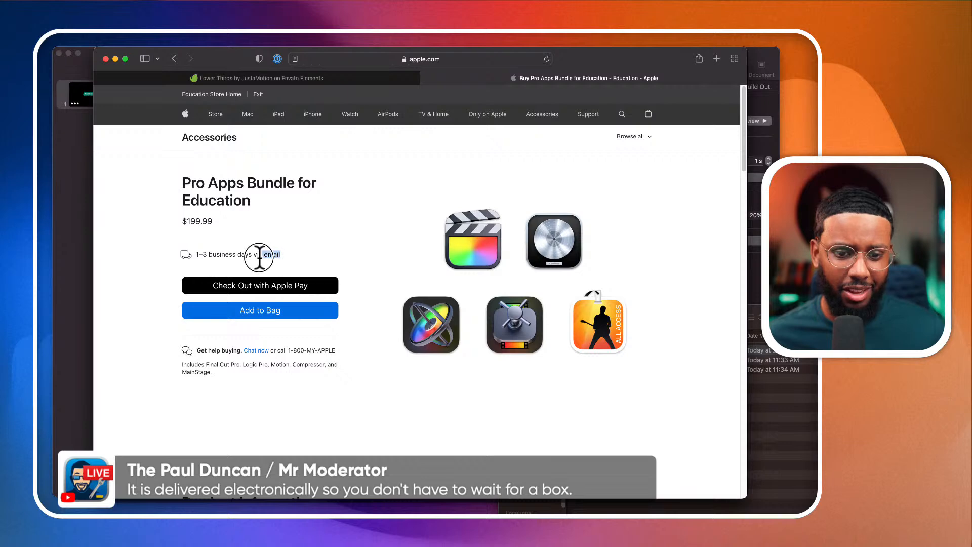
triple_click(195, 254)
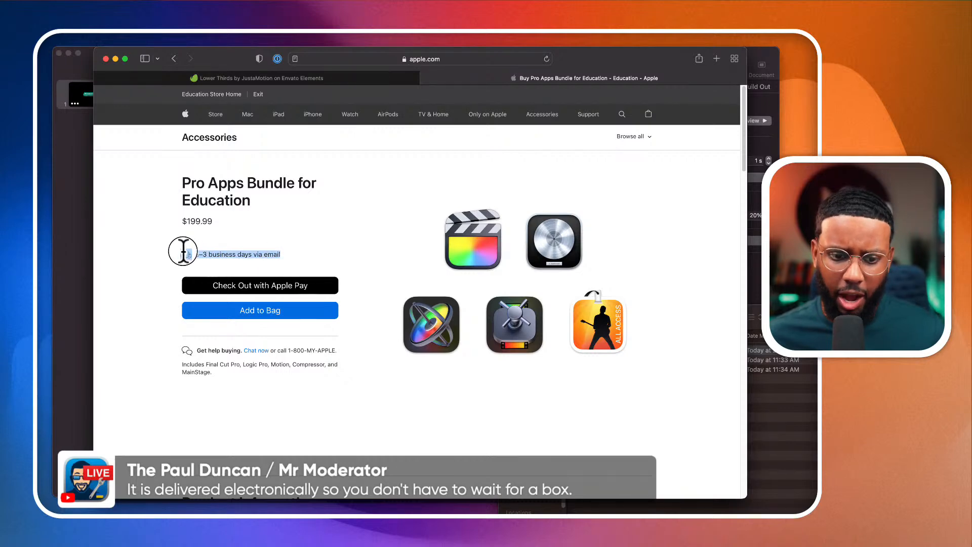
left_click(286, 252)
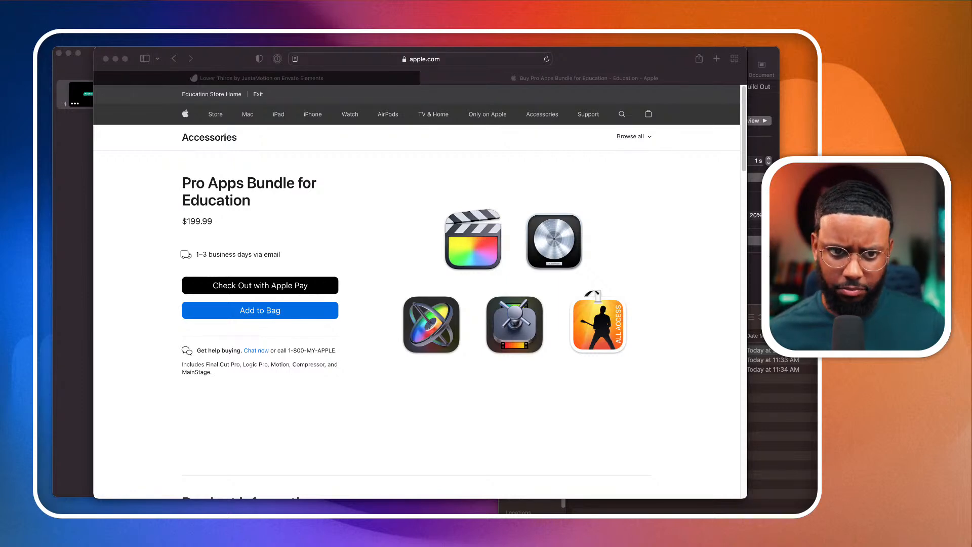
left_click(225, 156)
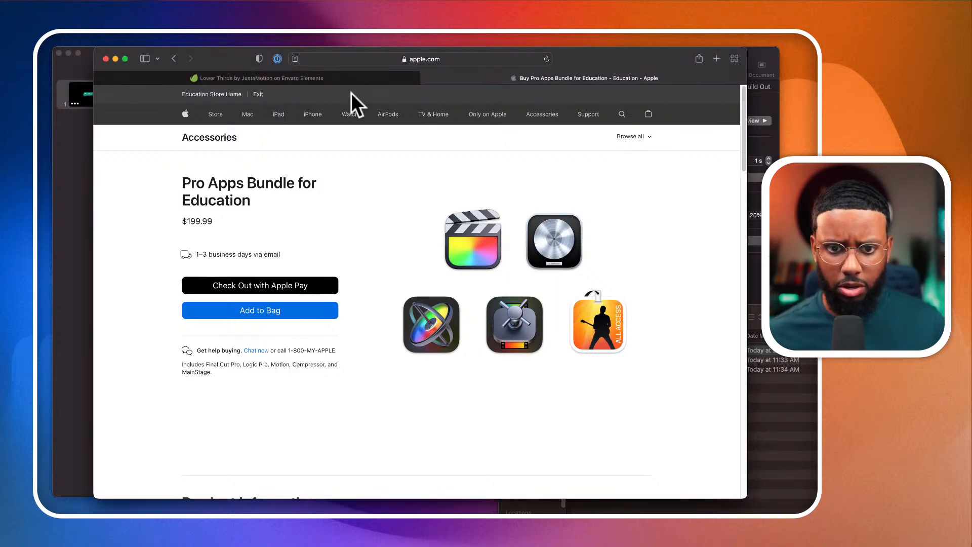
Return to the Envato Elements Lower Thirds page, assign the template to the existing Ecamm project and start its licensed download
left_click(335, 79)
left_click(615, 259)
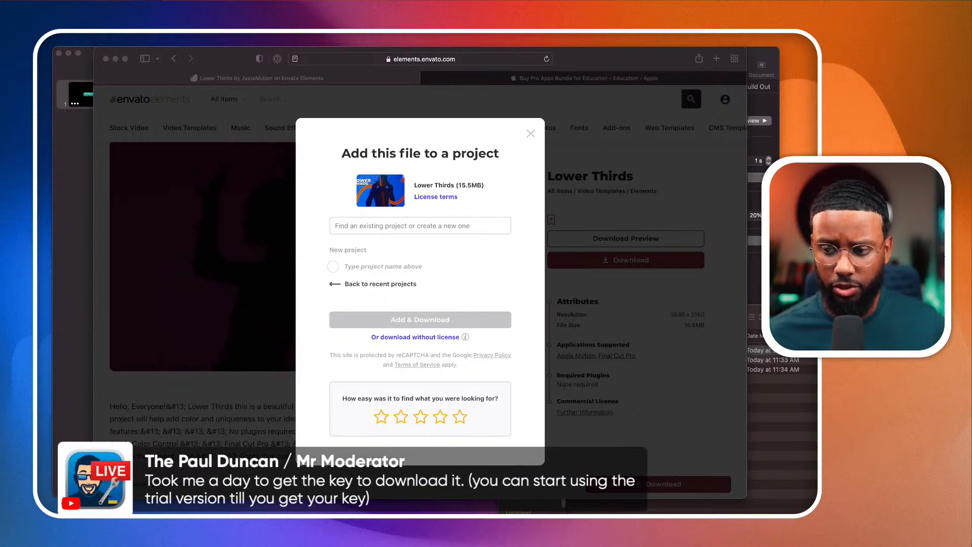
left_click(520, 295)
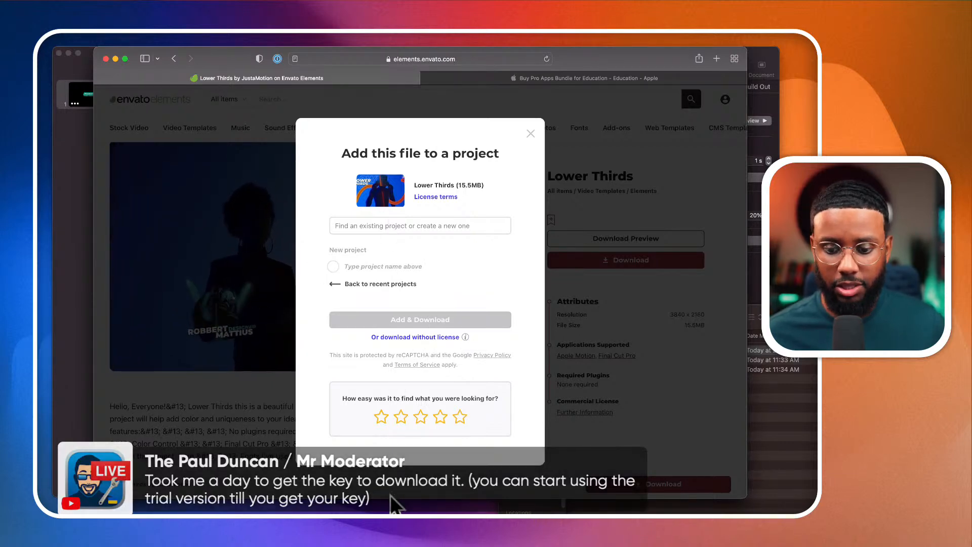
mouse_move(462, 339)
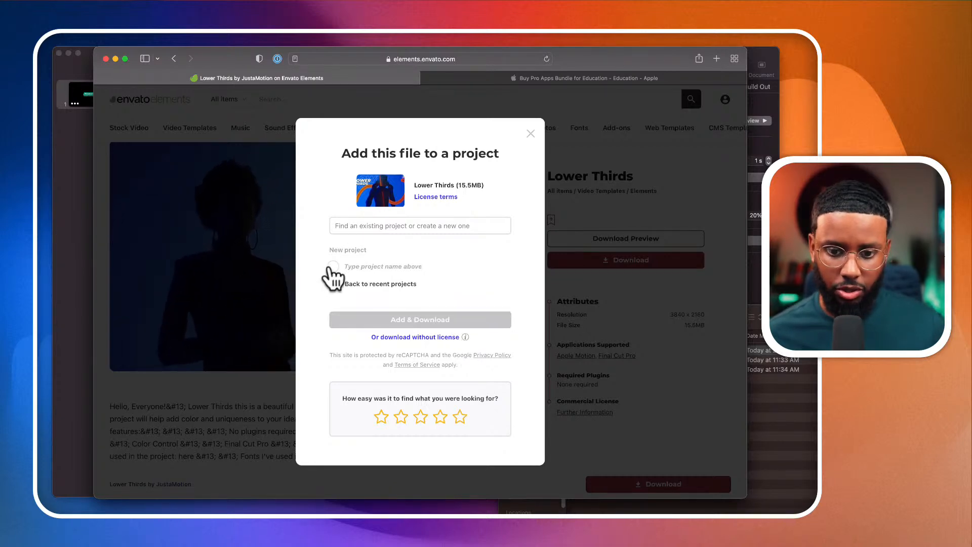
left_click(334, 281)
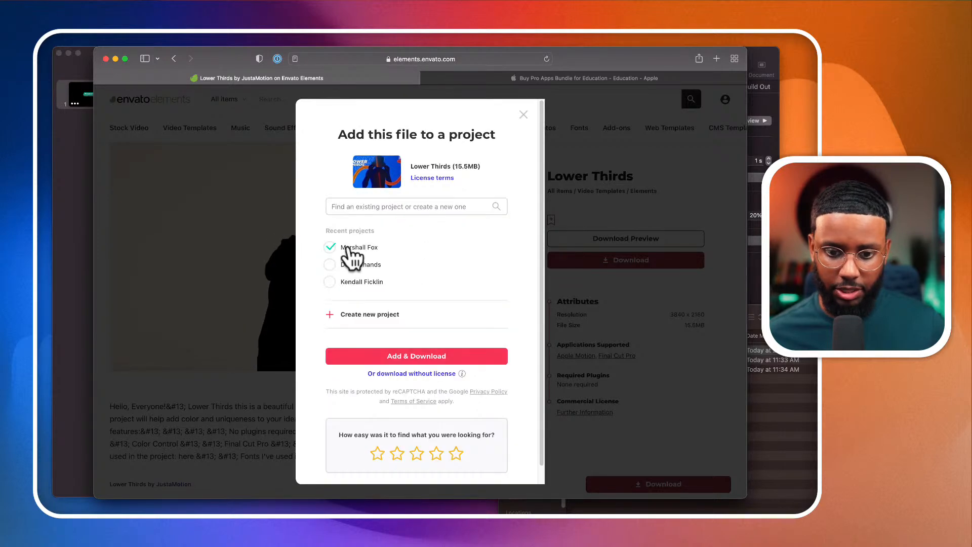
left_click(364, 206)
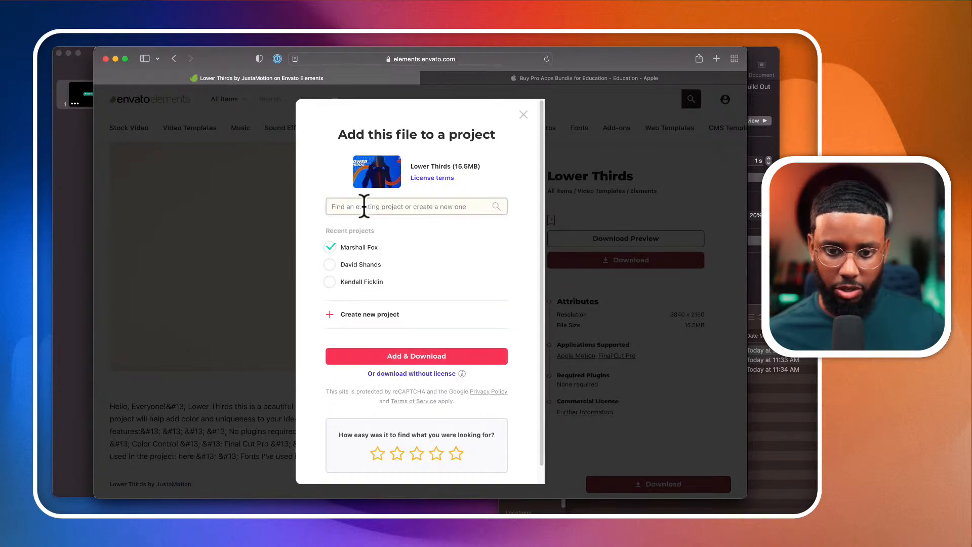
type("Ecamm")
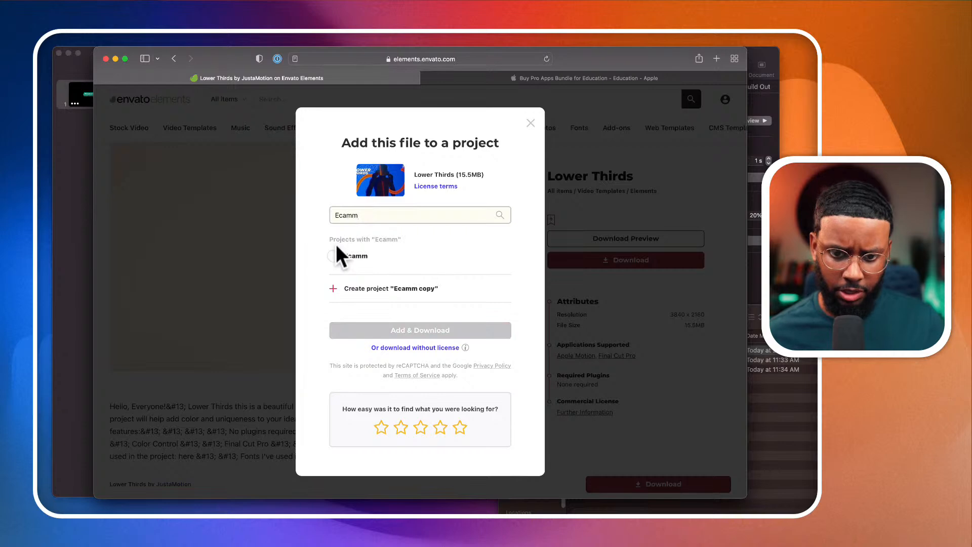
left_click(335, 253)
left_click(390, 330)
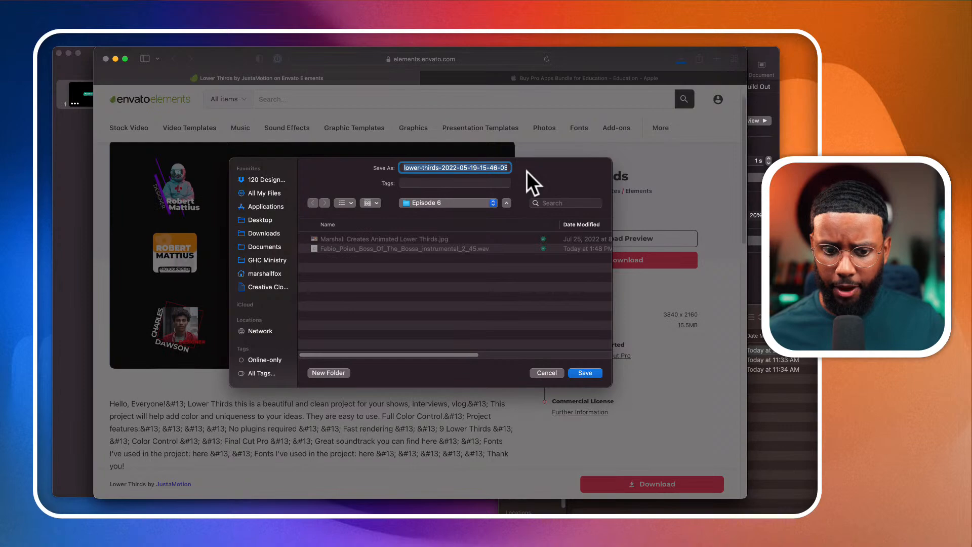
Save the downloaded template as "Lower Thirds Pack" in the Episode 6 folder
type("Low")
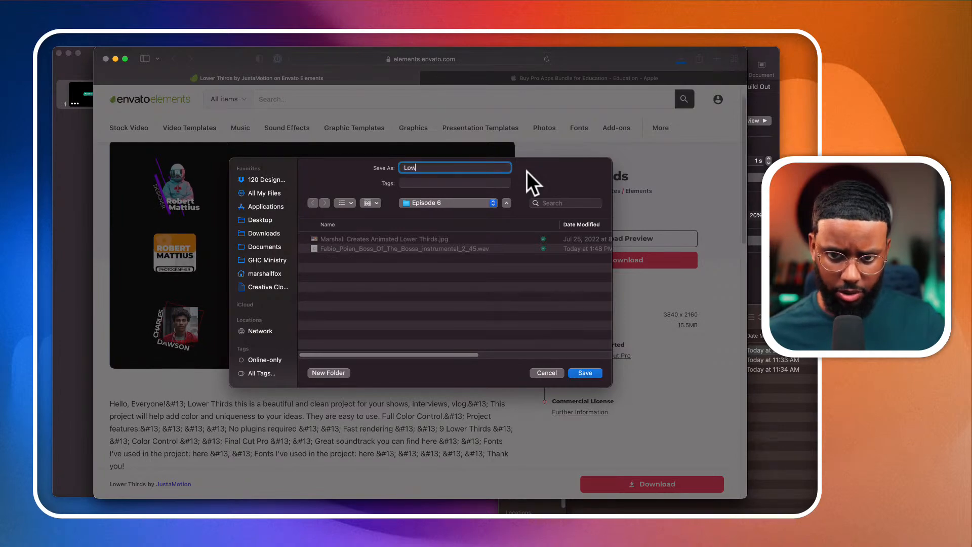
type("er Thirds Pack")
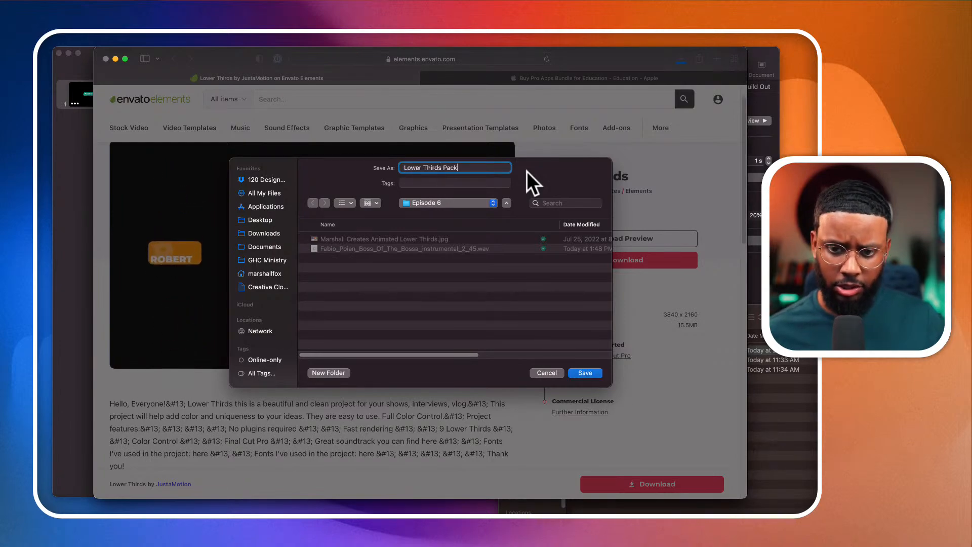
key("Return")
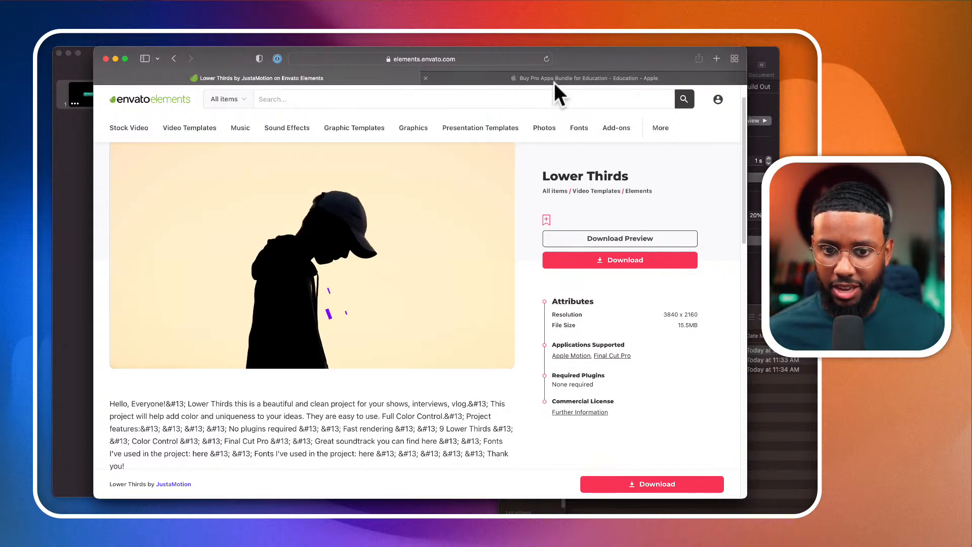
Switch to Finder and search All My Files for "lower" to locate the downloaded pack
mouse_move(553, 83)
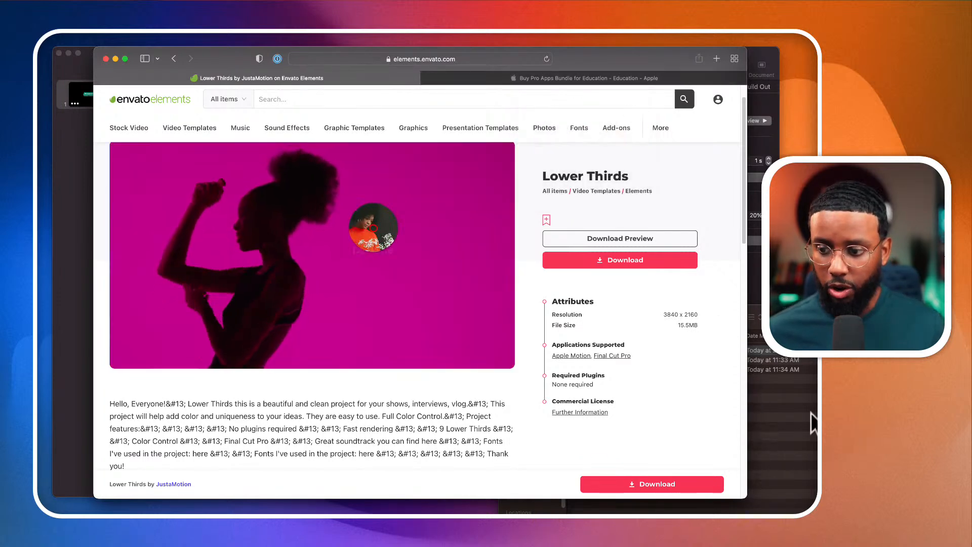
left_click(778, 354)
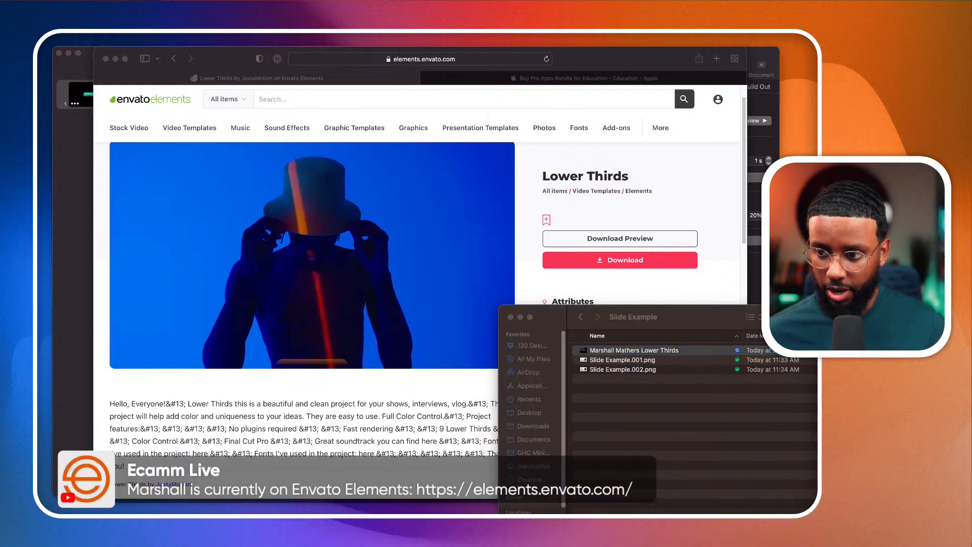
left_click(542, 357)
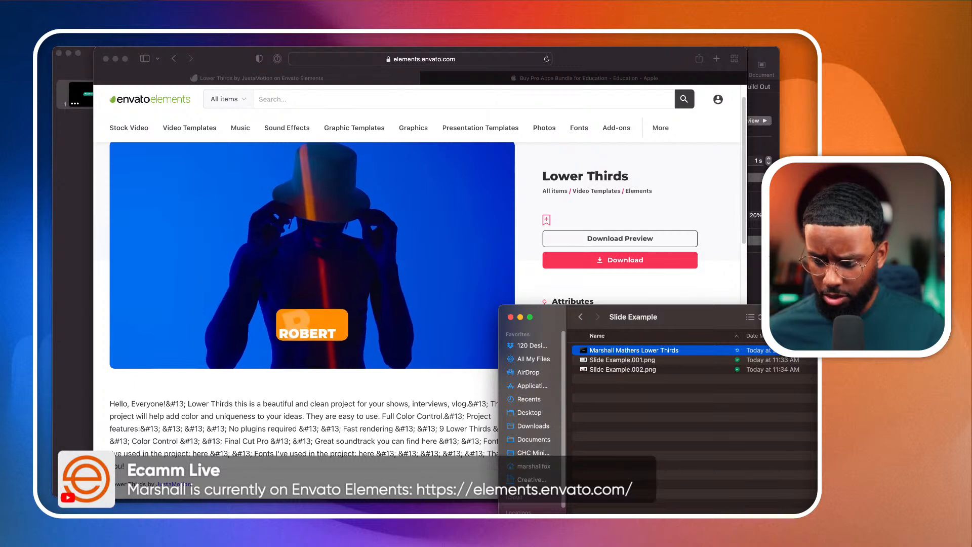
left_click(545, 358)
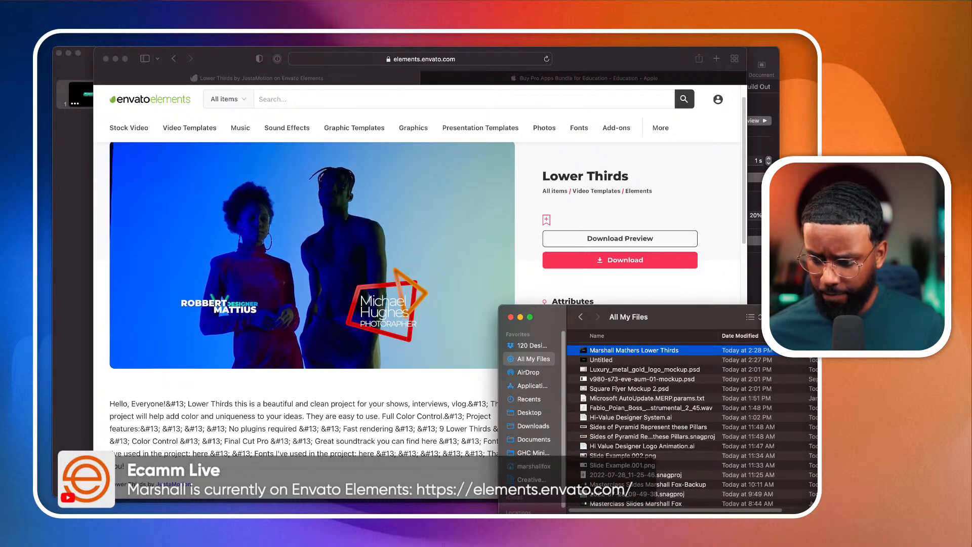
key("super+r")
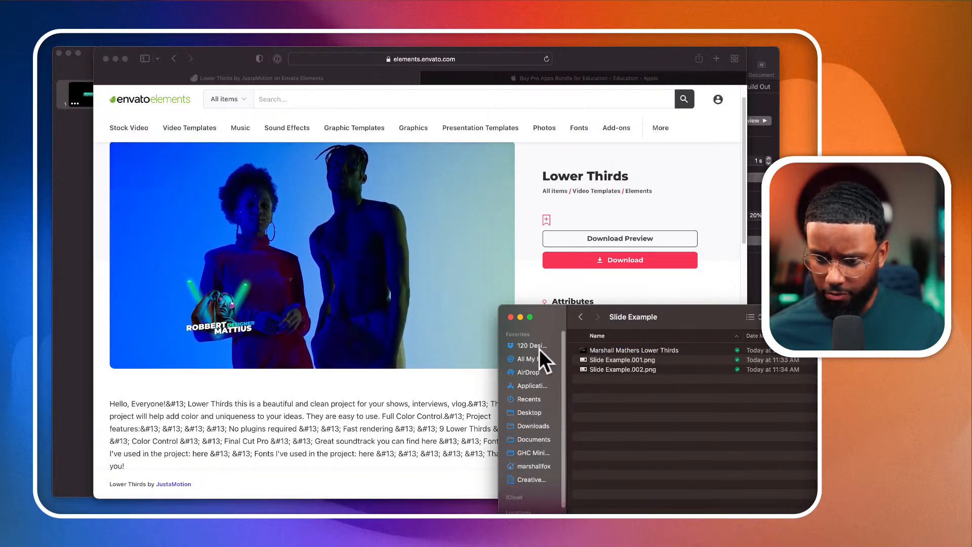
left_click(526, 358)
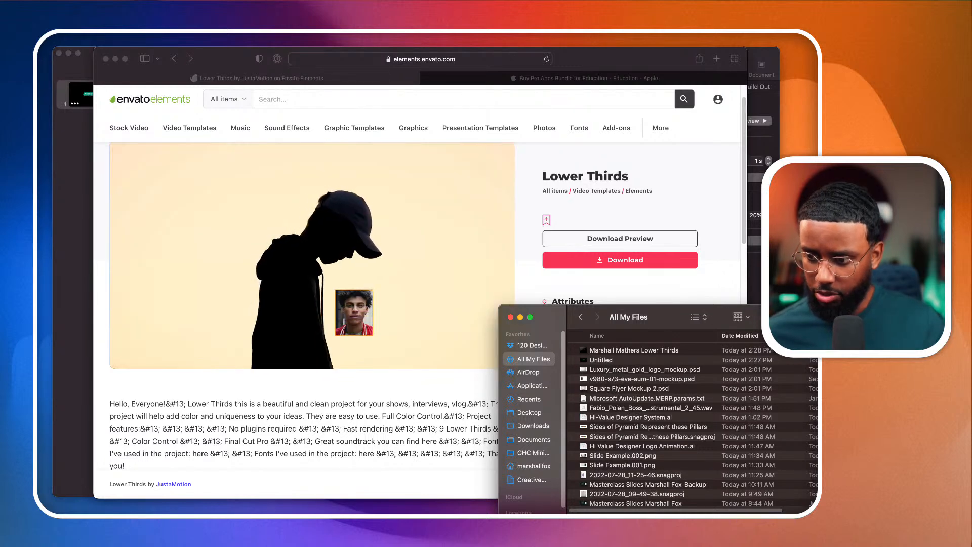
type("e")
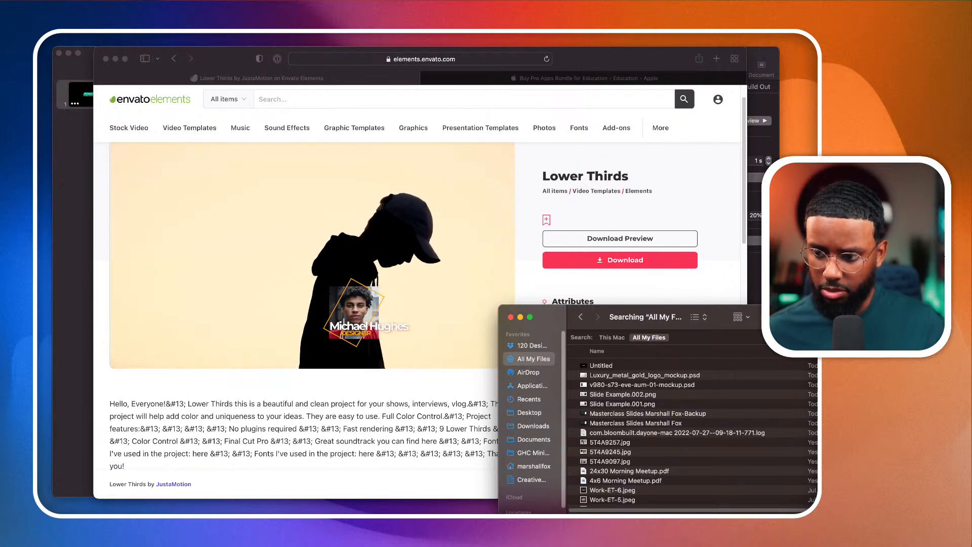
type("lower")
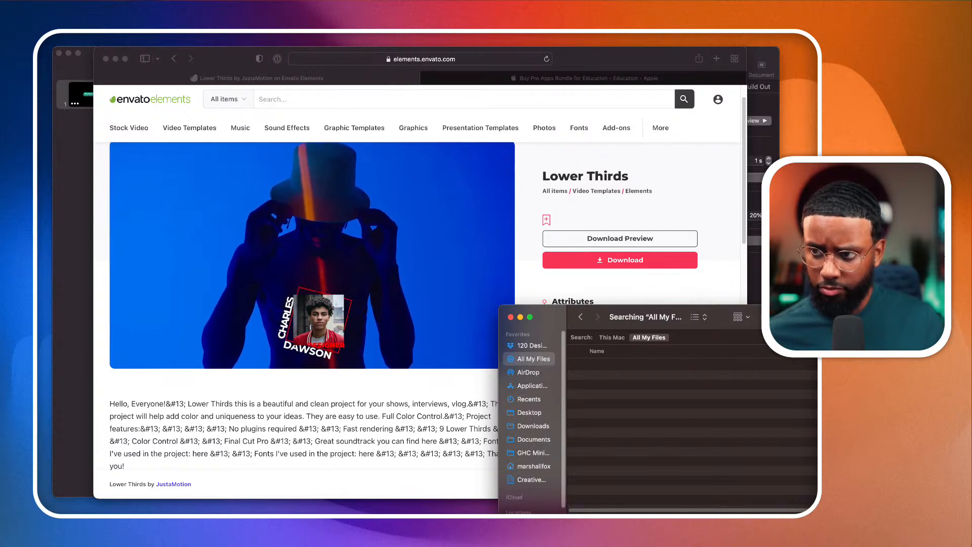
Search the Mac for "episode 6" with Spotlight and open the Episode 6 folder
key("super+space")
type("episod")
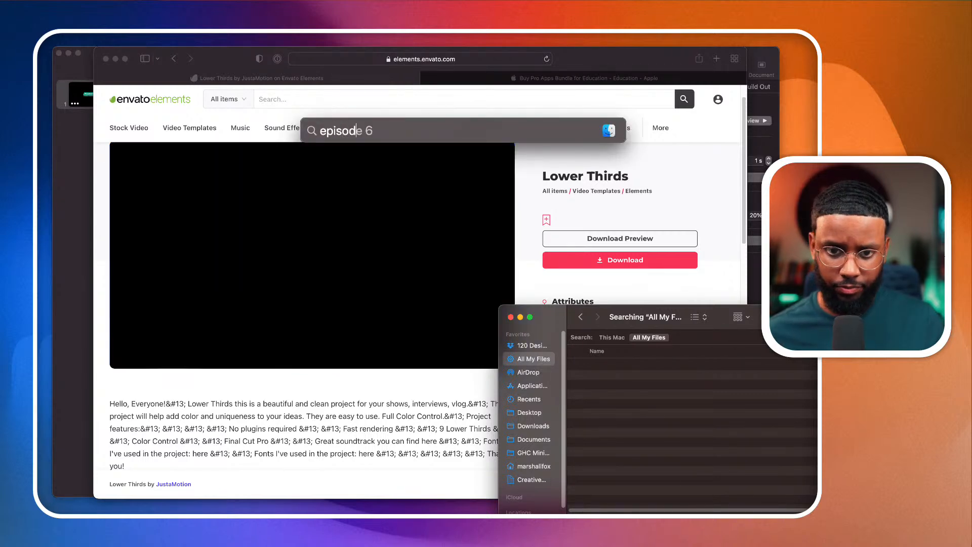
type("e 6")
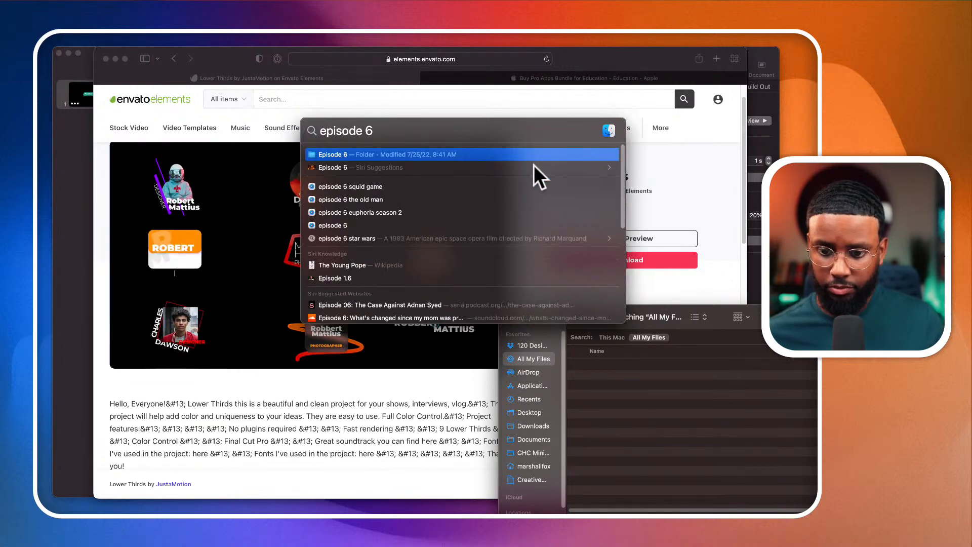
left_click(418, 154)
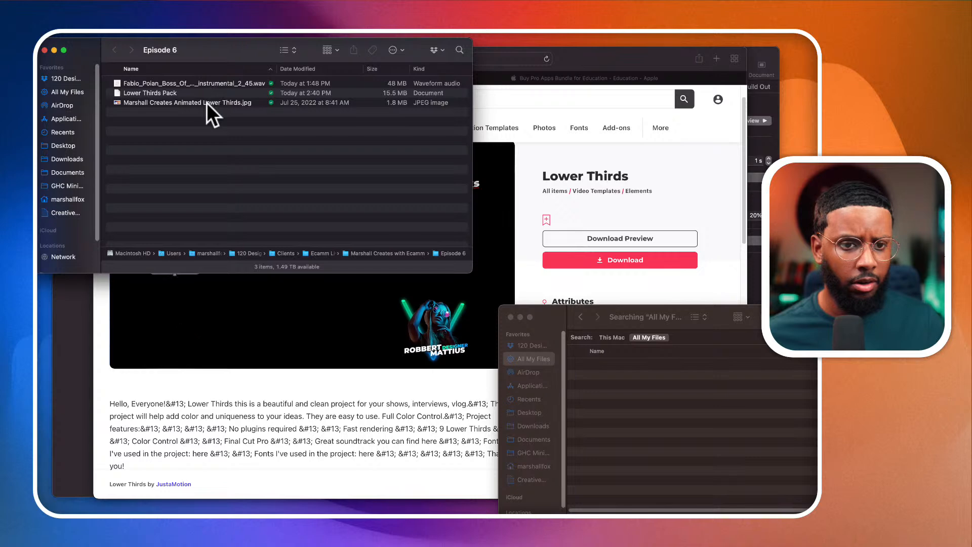
left_click(673, 220)
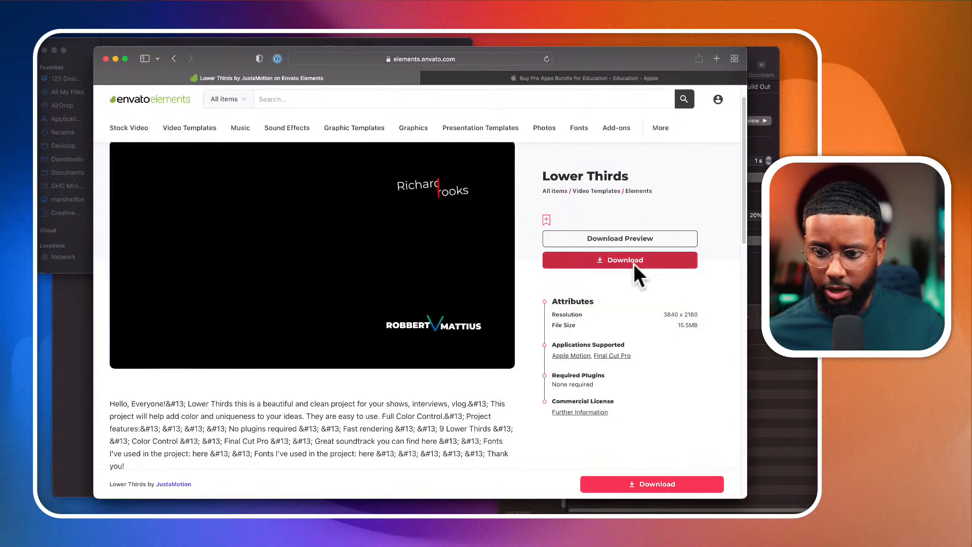
left_click(633, 261)
left_click(352, 248)
left_click(402, 357)
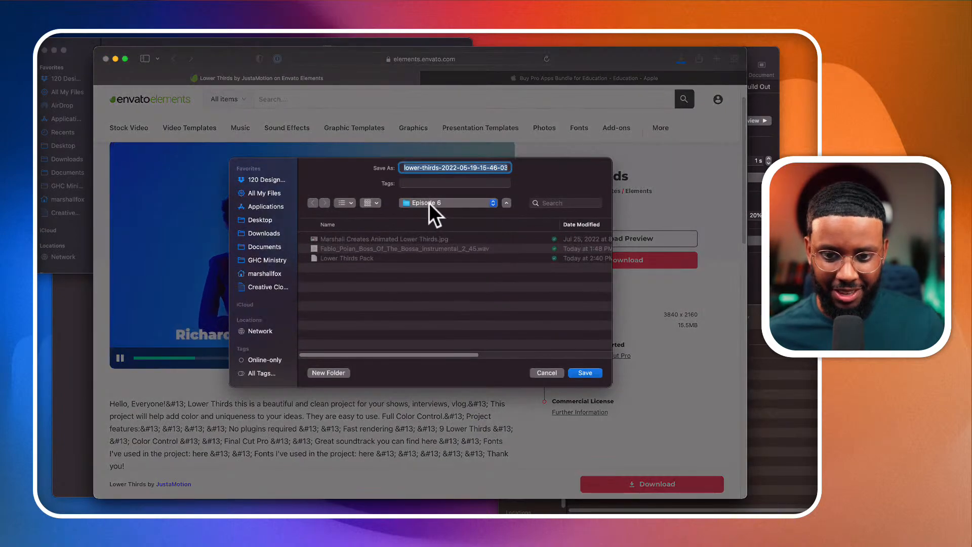
left_click(429, 202)
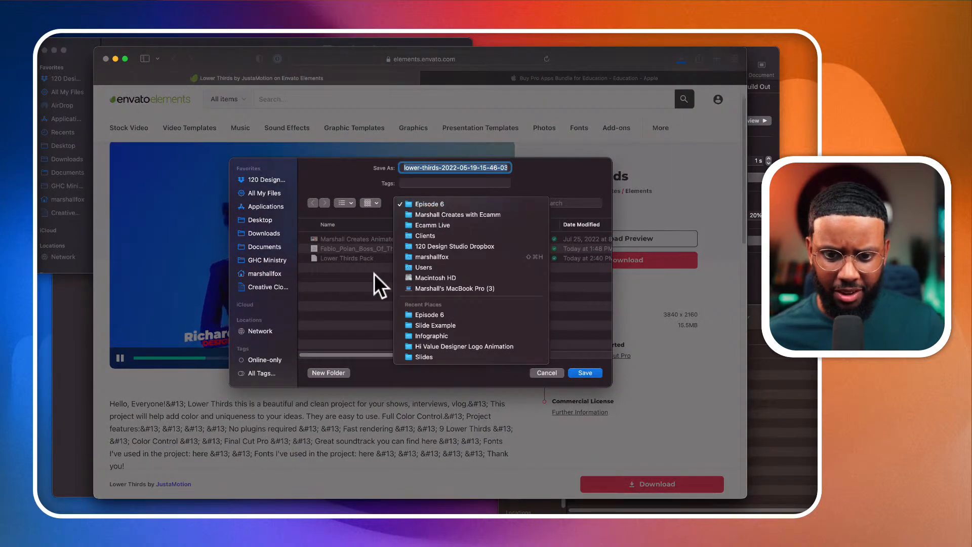
left_click(390, 286)
left_click(550, 372)
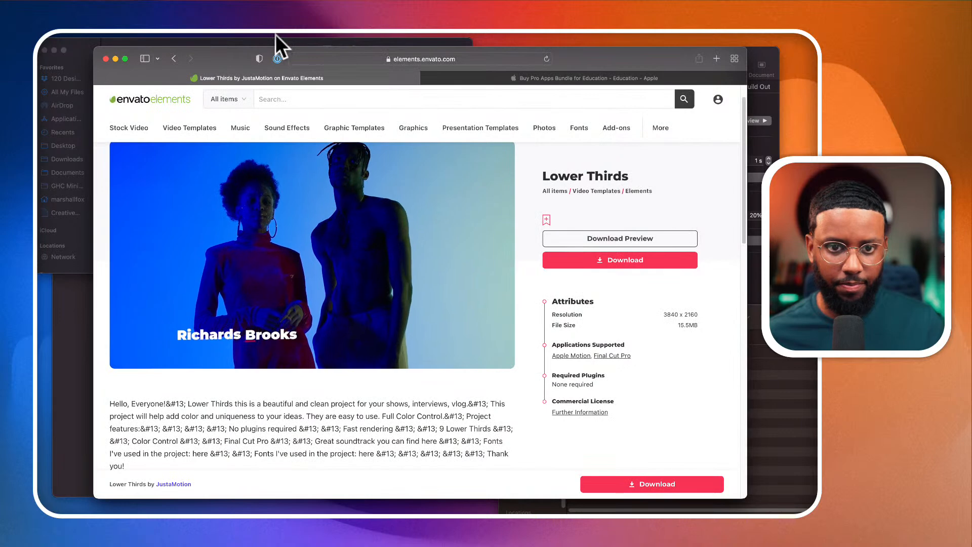
Try to open the Lower Thirds Pack file from the Episode 6 folder
left_click(275, 40)
double_click(196, 92)
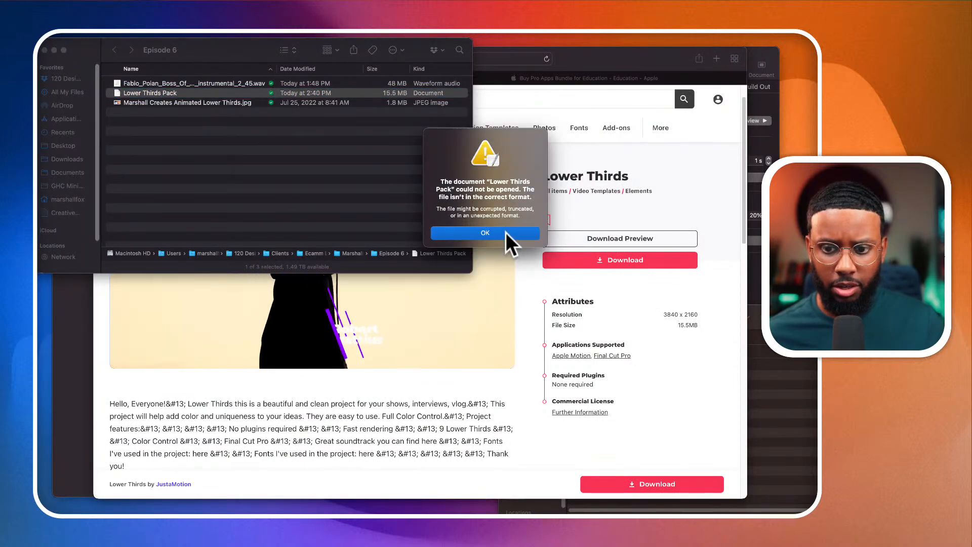
left_click(506, 233)
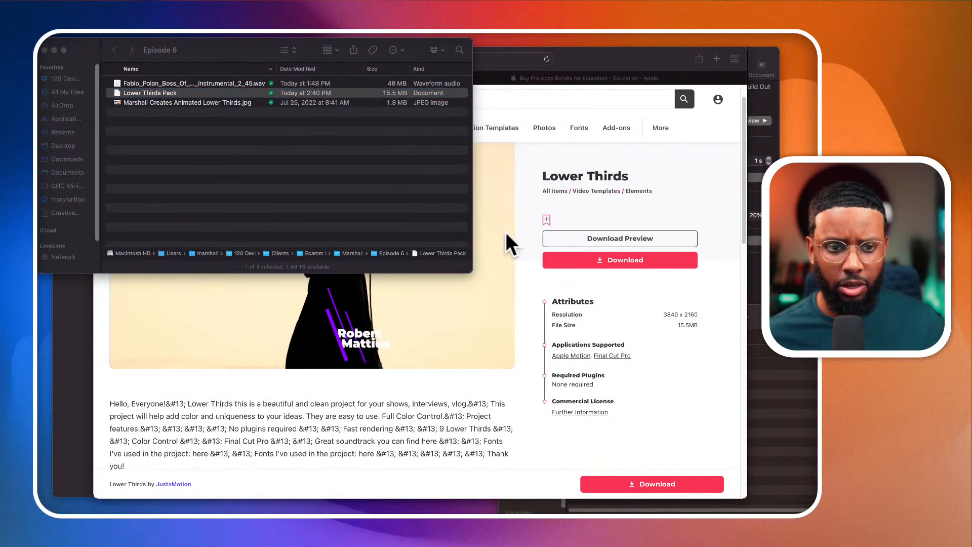
right_click(236, 93)
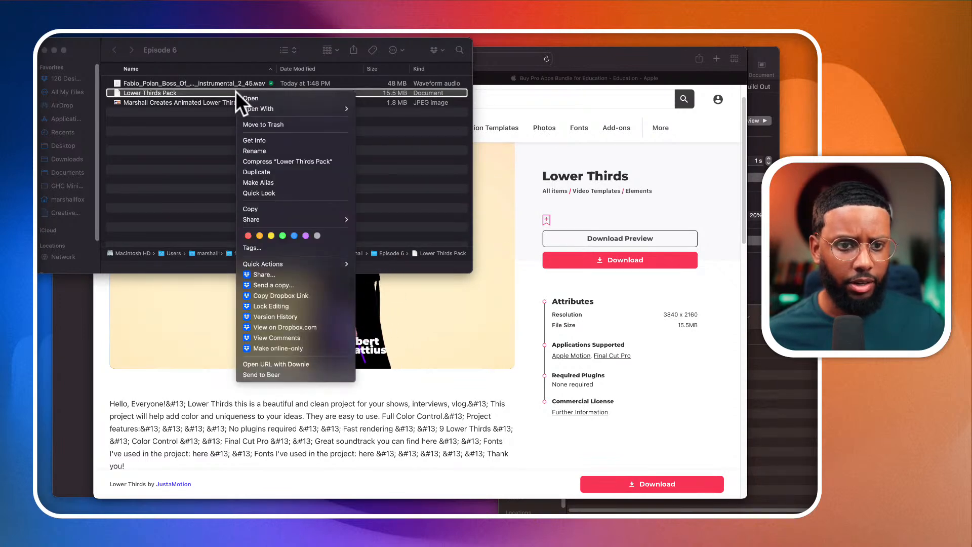
left_click(200, 138)
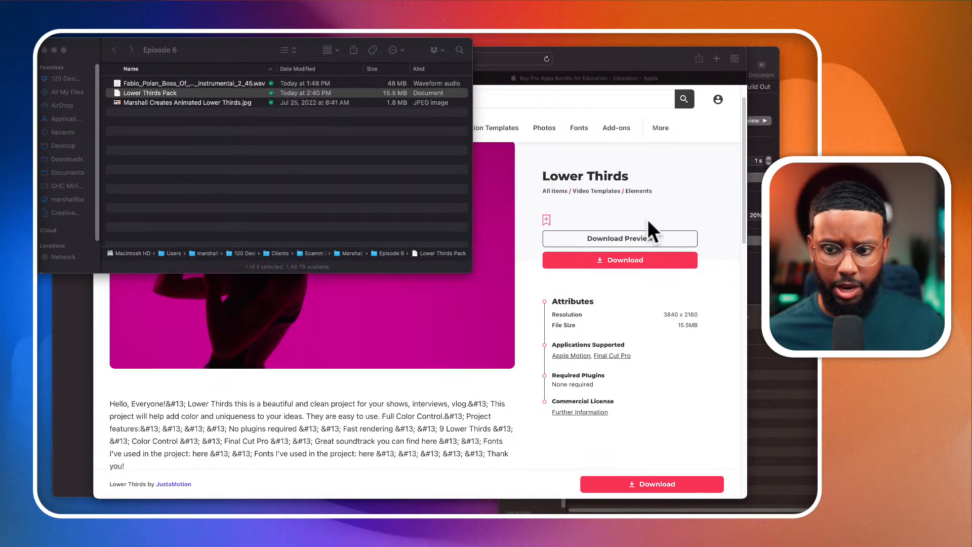
Download the Lower Thirds template again under the Ecamm project, save it in Episode 6 with its default name, and return to Finder
left_click(647, 224)
scroll(646, 273, "down", 3)
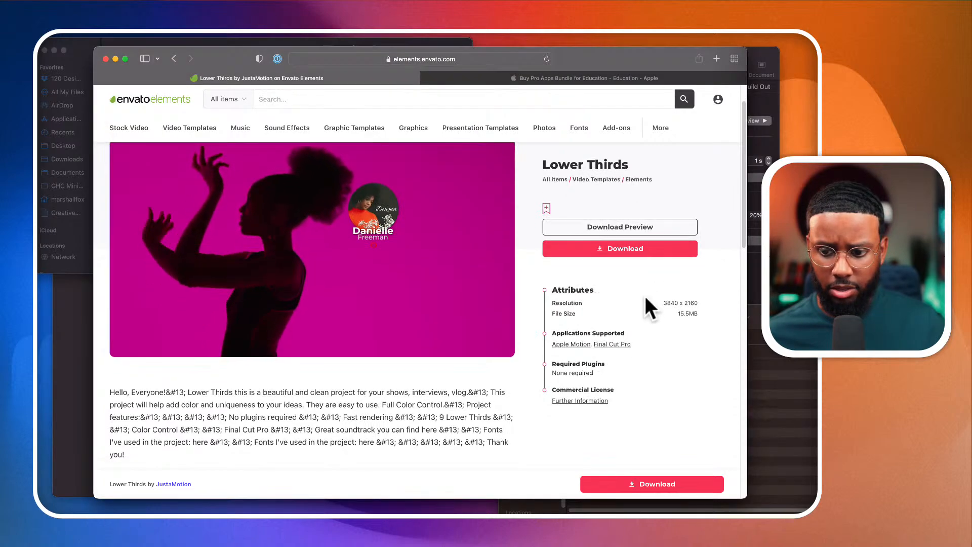
scroll(645, 299, "up", 4)
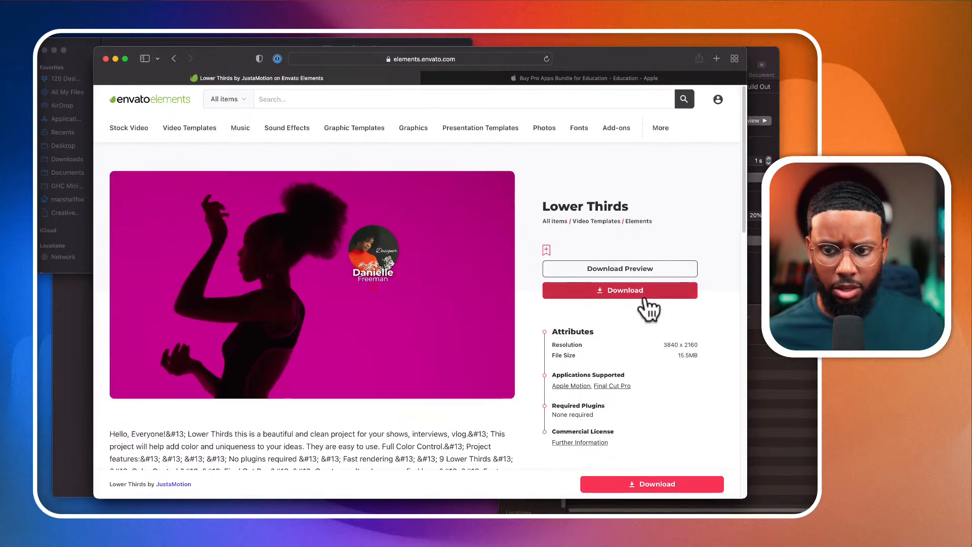
scroll(646, 306, "down", 2)
left_click(636, 214)
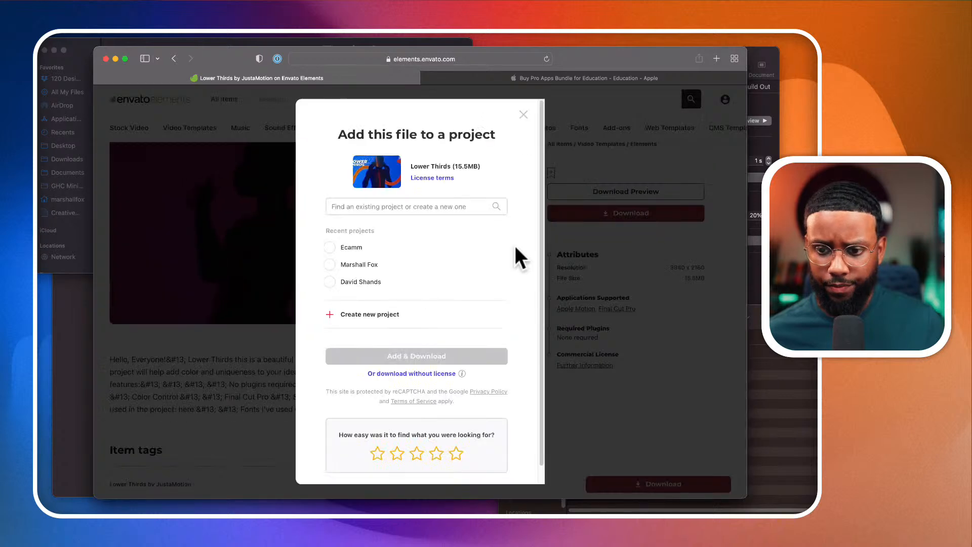
left_click(350, 248)
left_click(398, 356)
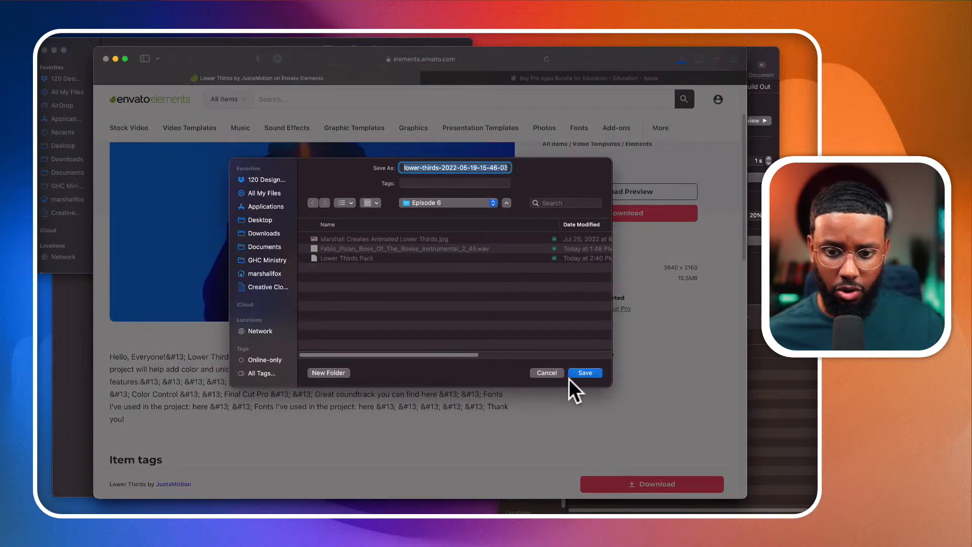
left_click(575, 371)
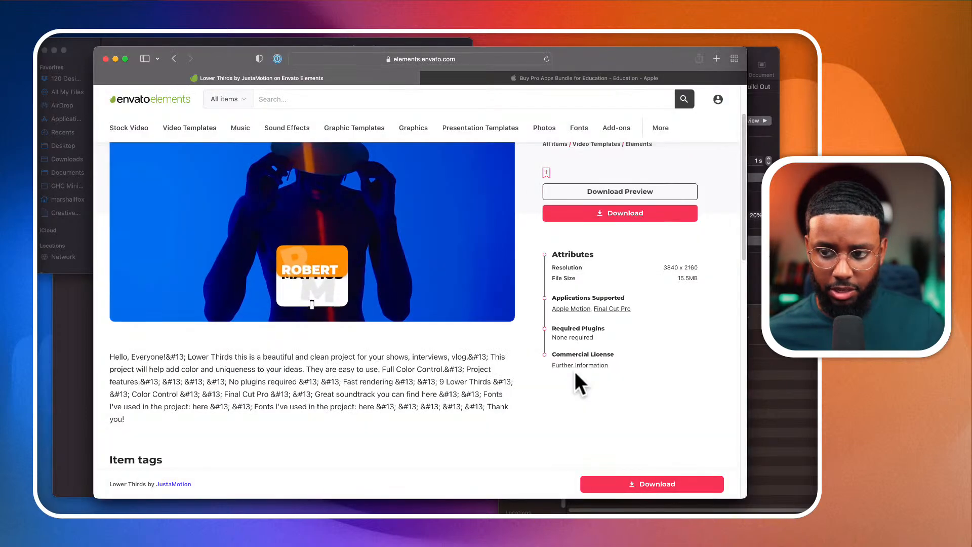
left_click(773, 407)
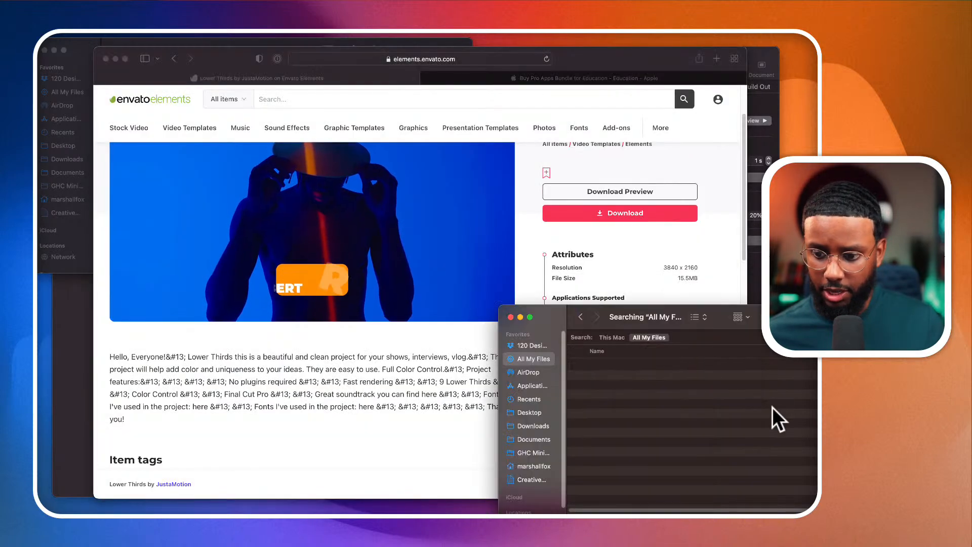
Extract the newly downloaded lower-thirds ZIP archive in the Episode 6 folder and open the extracted Lower Thirds folder
left_click(532, 347)
left_click(532, 358)
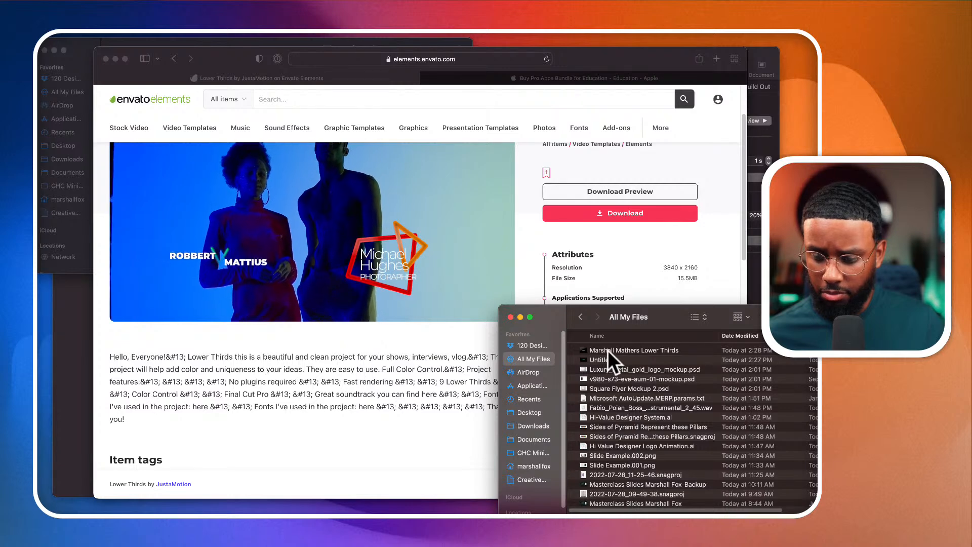
left_click(251, 43)
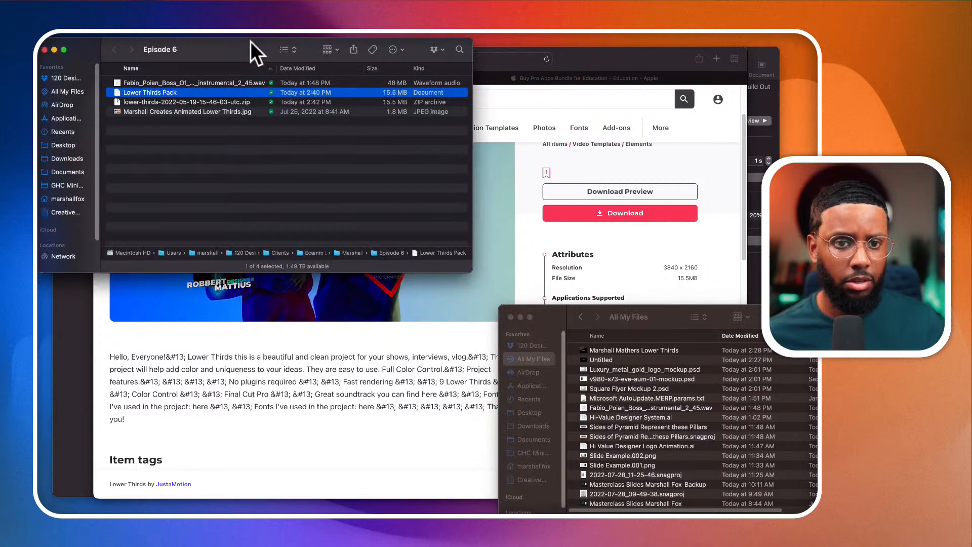
double_click(203, 99)
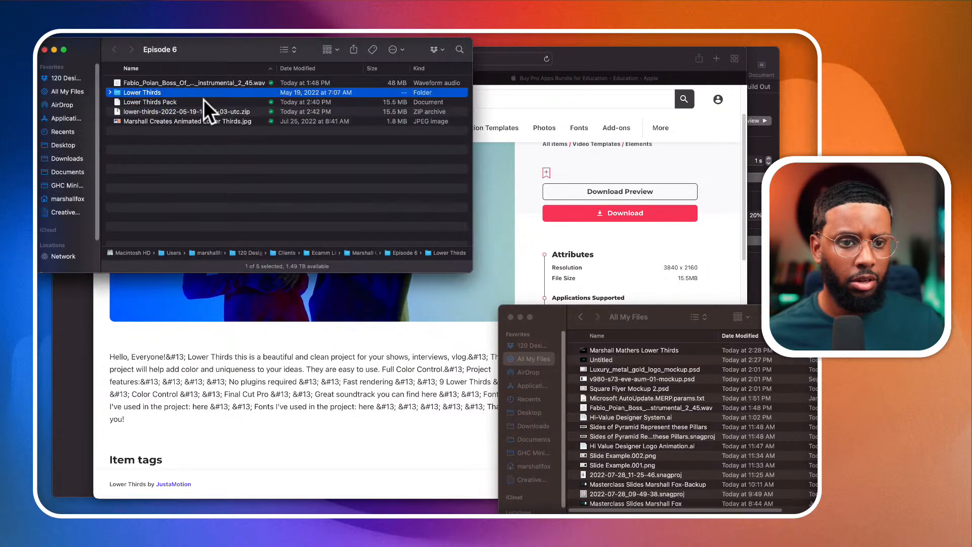
double_click(196, 91)
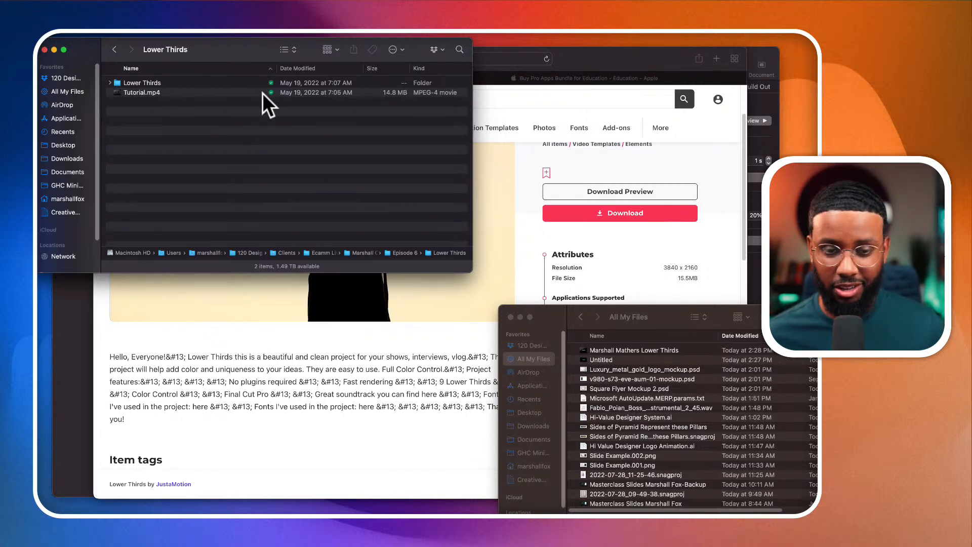
left_click(120, 52)
left_click(132, 50)
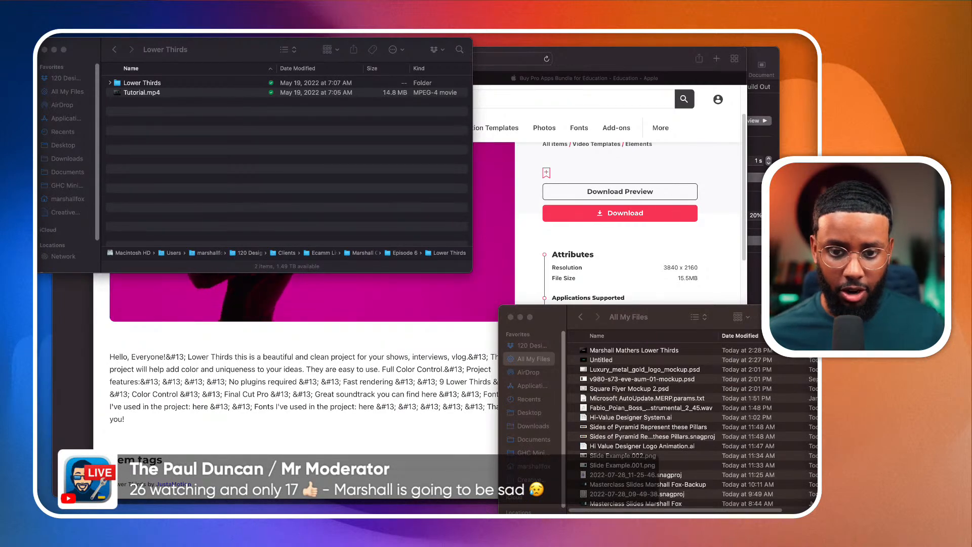
Open Tutorial.mp4 from the Lower Thirds folder, shrink its playback window and skip ahead to about 00:32
left_click(221, 112)
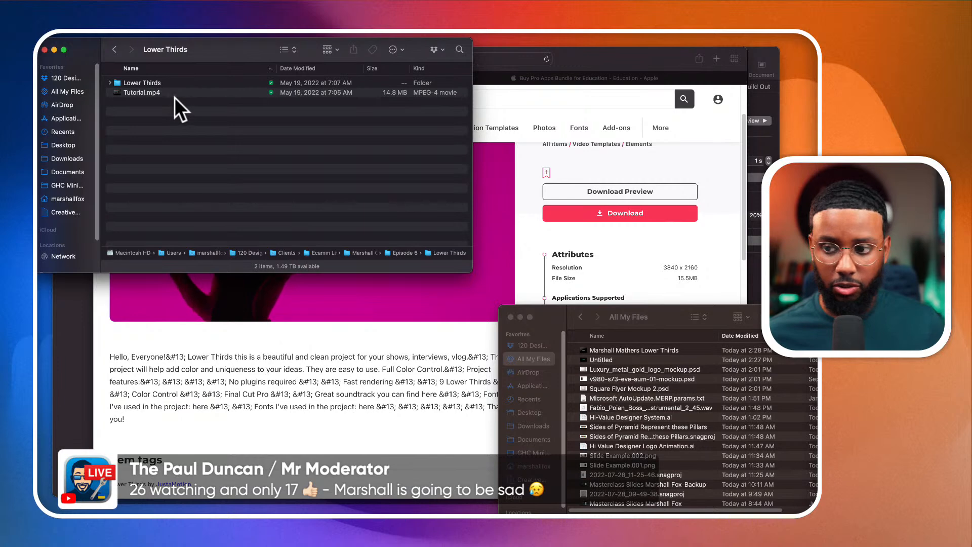
left_click_drag(171, 54, 235, 74)
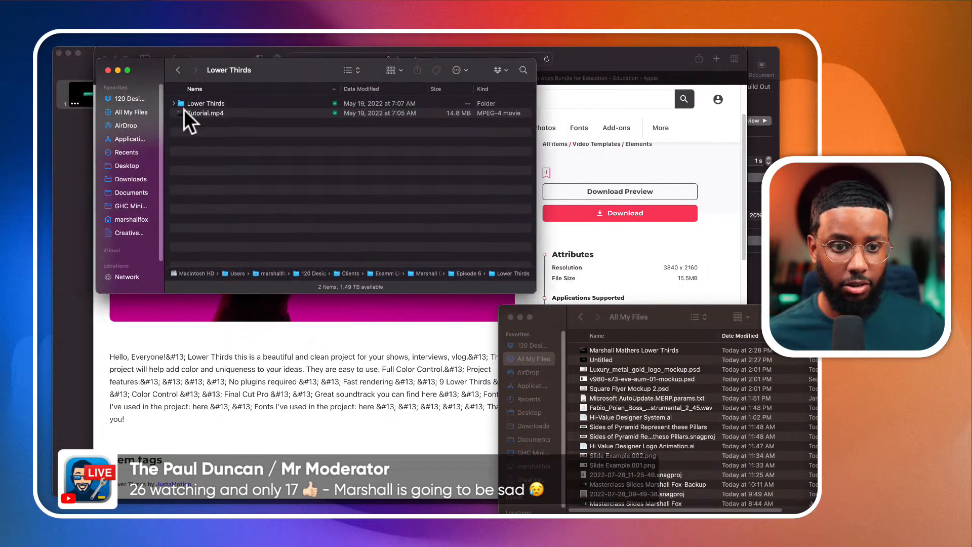
left_click(178, 71)
double_click(210, 113)
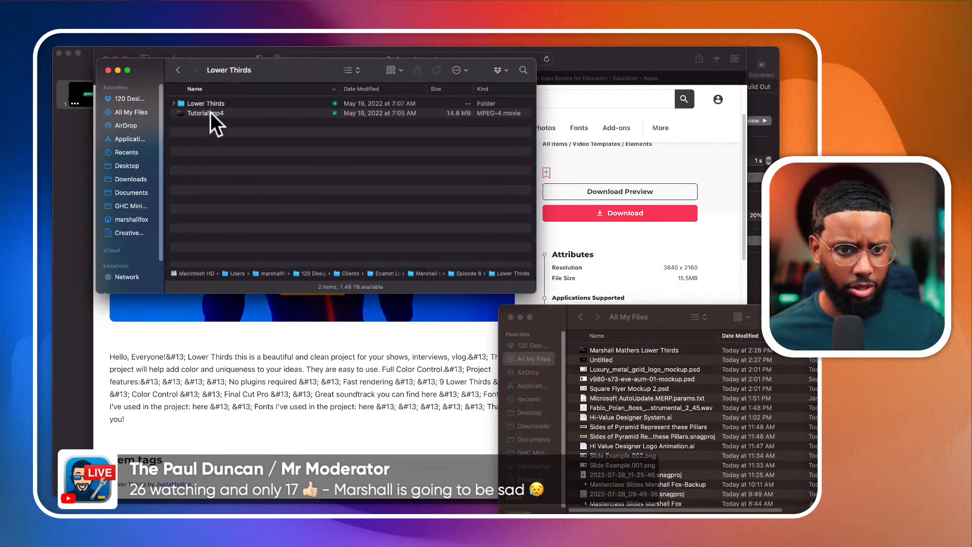
left_click(171, 103)
left_click(171, 103)
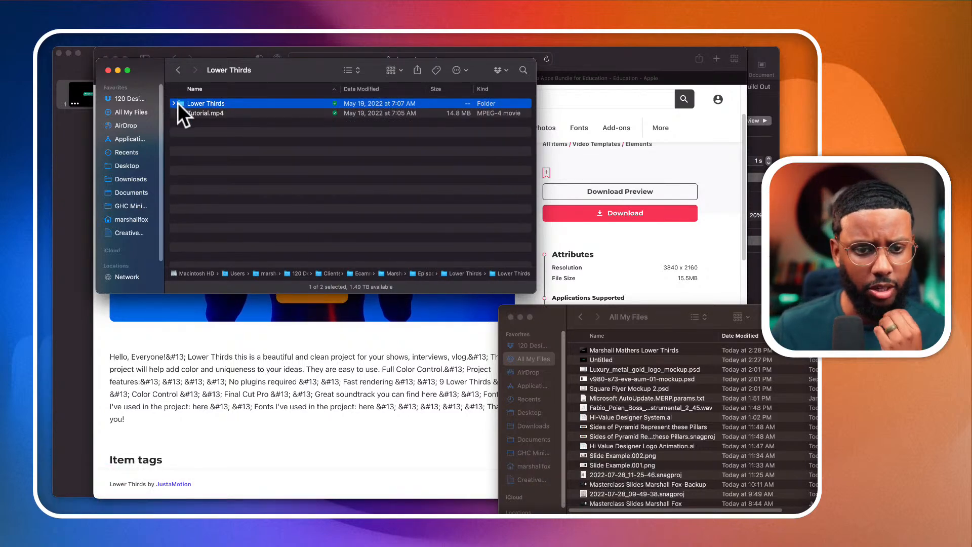
left_click(202, 113)
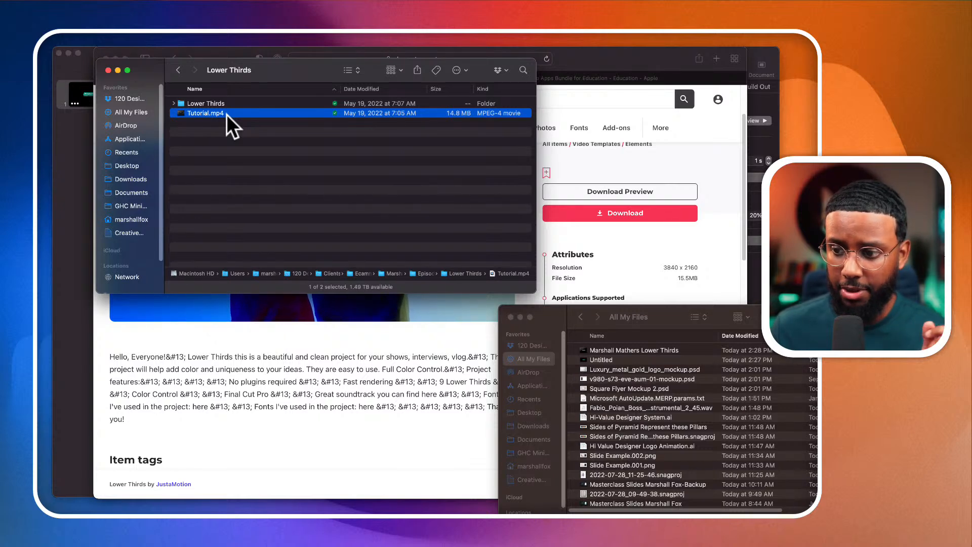
double_click(226, 114)
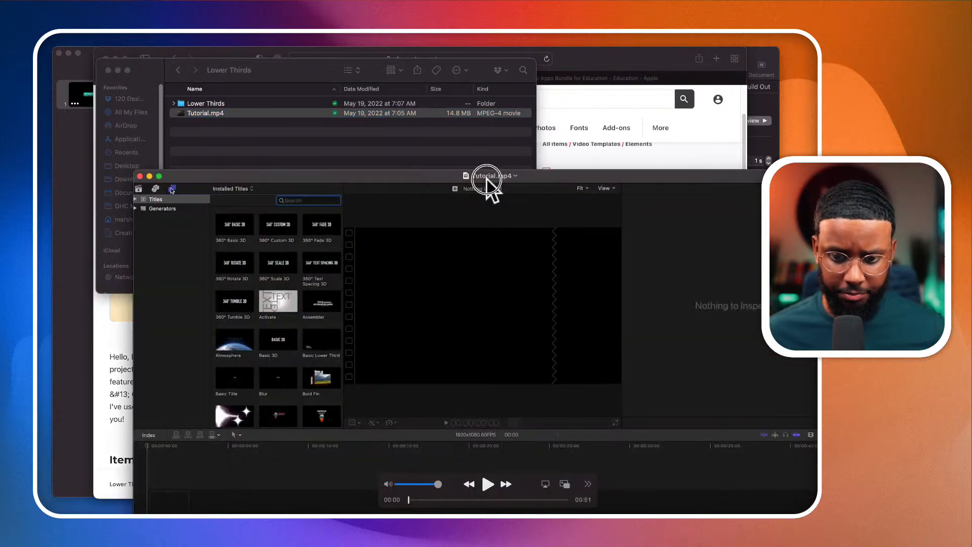
left_click_drag(485, 179, 450, 96)
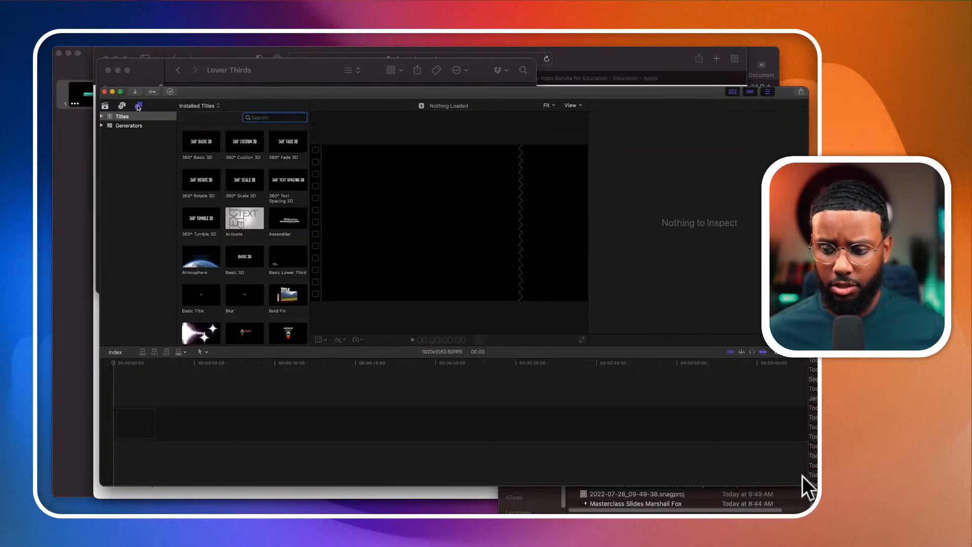
left_click_drag(805, 482, 596, 401)
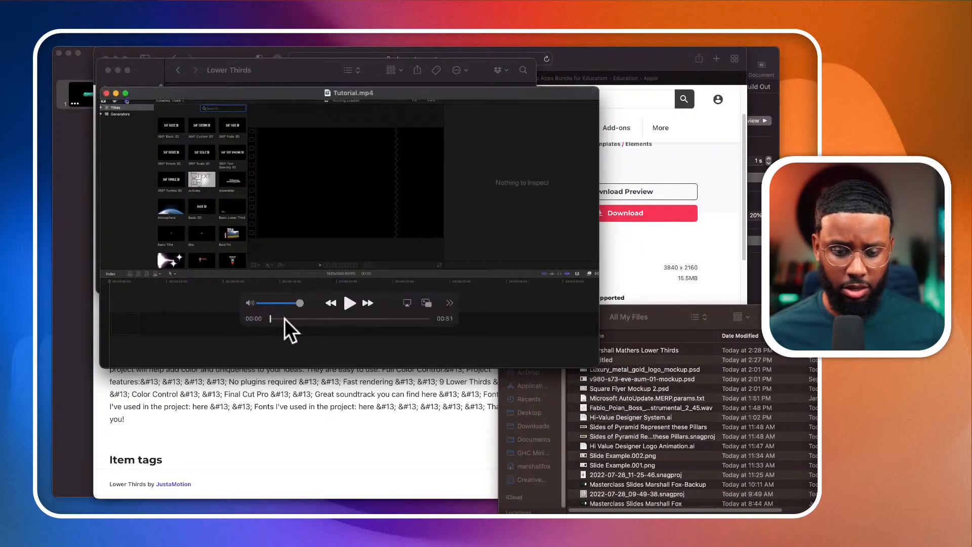
left_click_drag(284, 318, 370, 319)
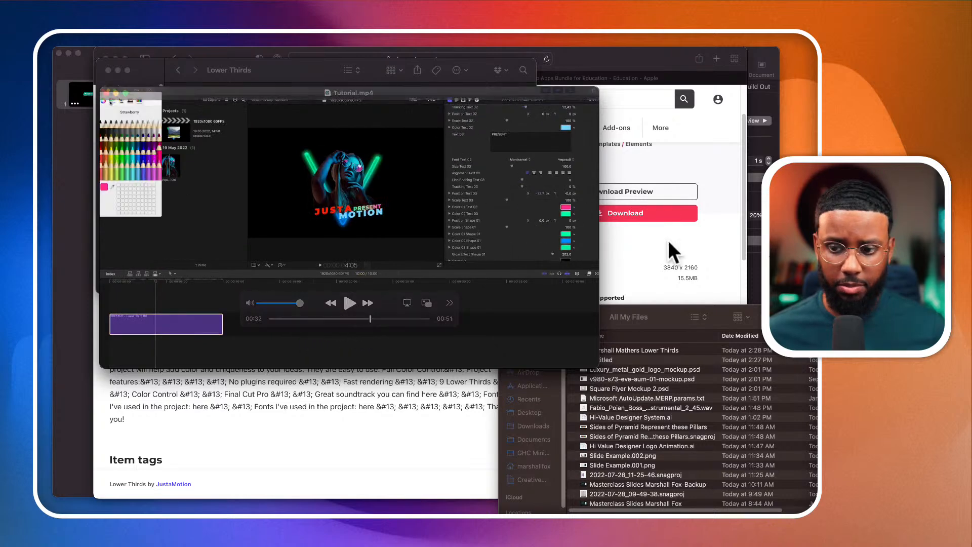
Return to the Envato lower thirds search results in Safari and open the Modern Lower Thirds item page
left_click(673, 251)
left_click(175, 59)
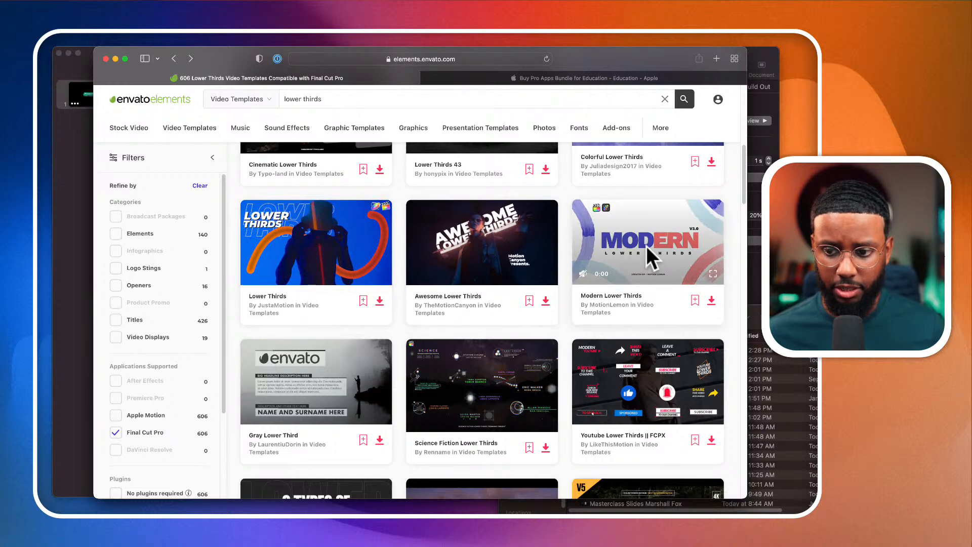
left_click(646, 245)
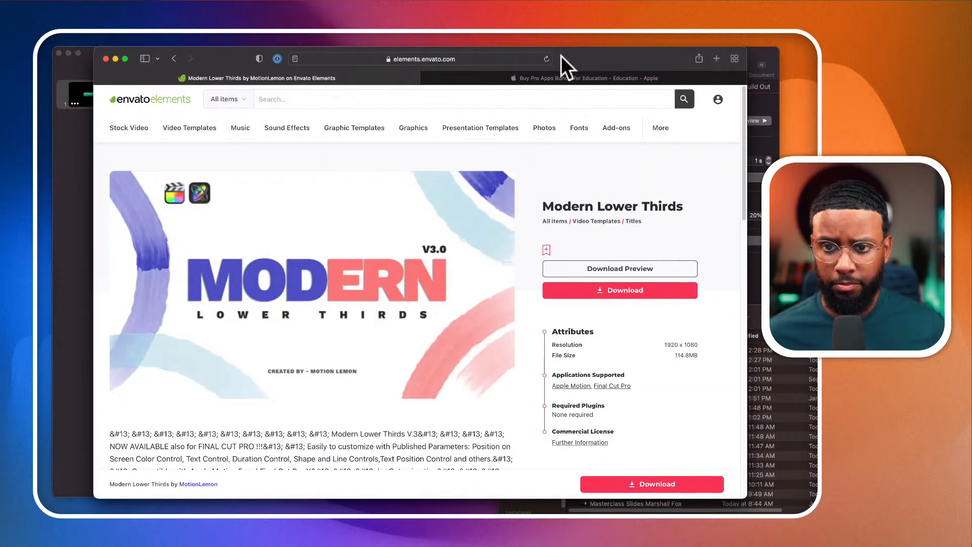
left_click_drag(561, 55, 564, 92)
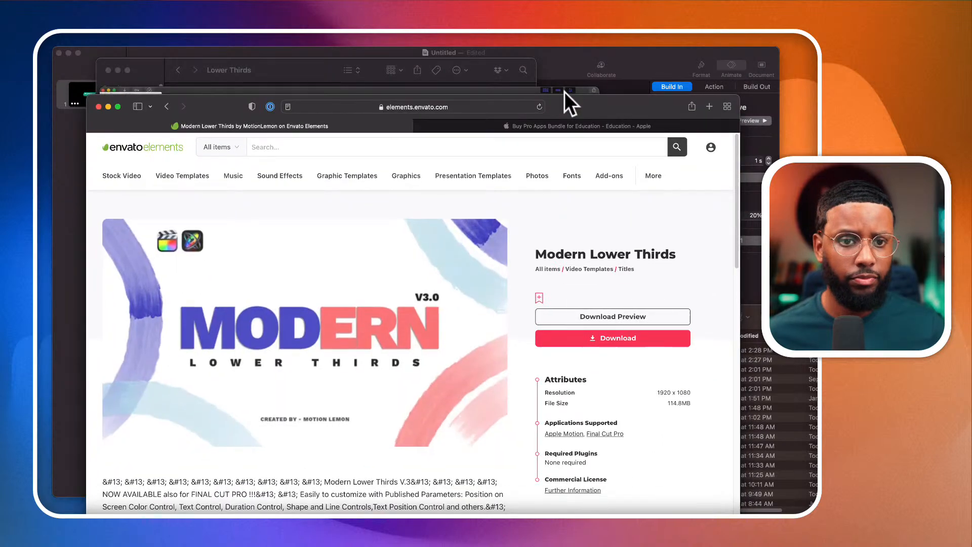
Switch to Finder and examine the nested Lower Thirds folders, both in the pack and from the Episode 6 folder
left_click(324, 65)
left_click(174, 102)
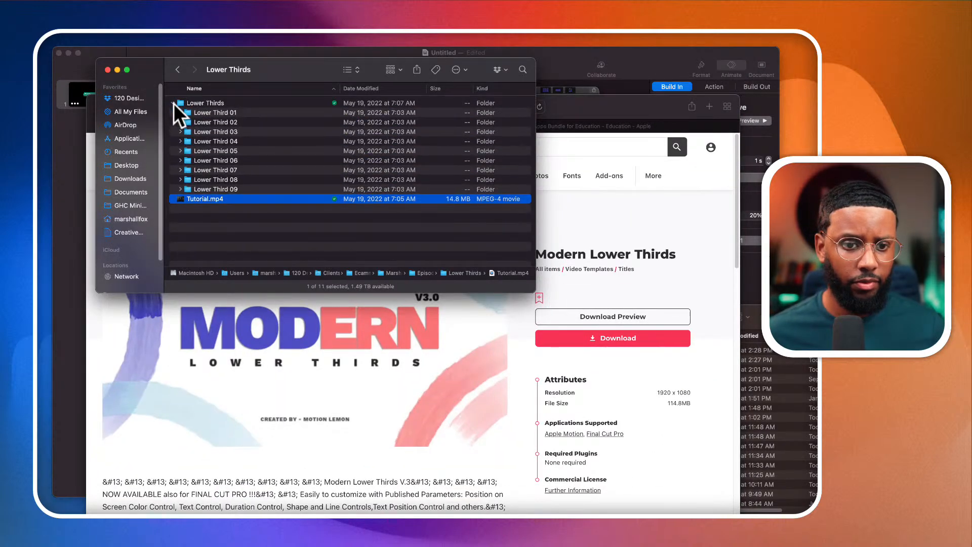
left_click(173, 103)
left_click(177, 69)
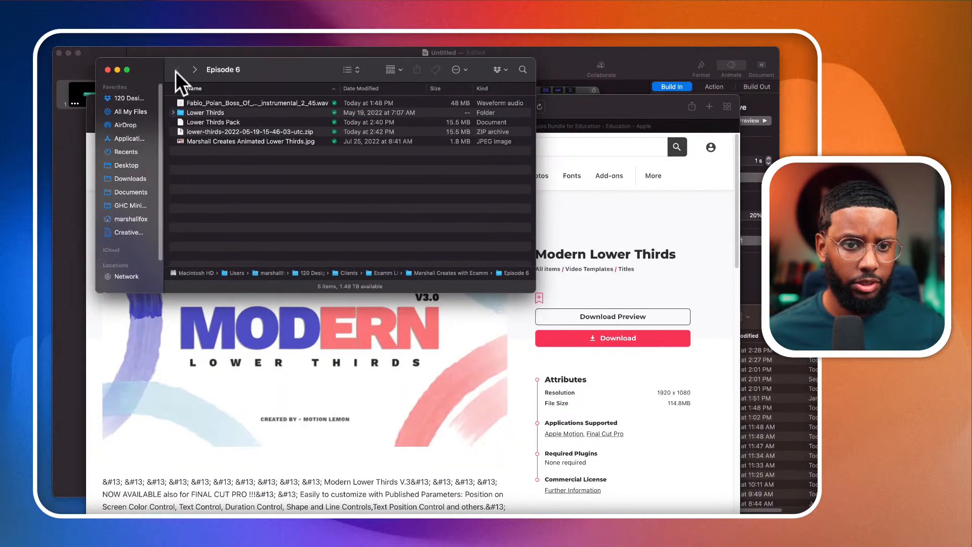
left_click(175, 108)
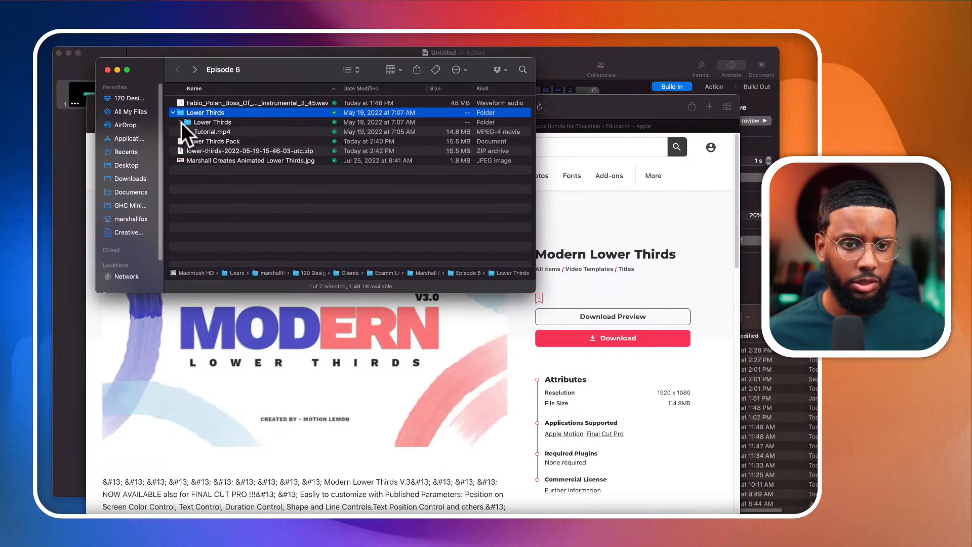
left_click(181, 122)
left_click(181, 122)
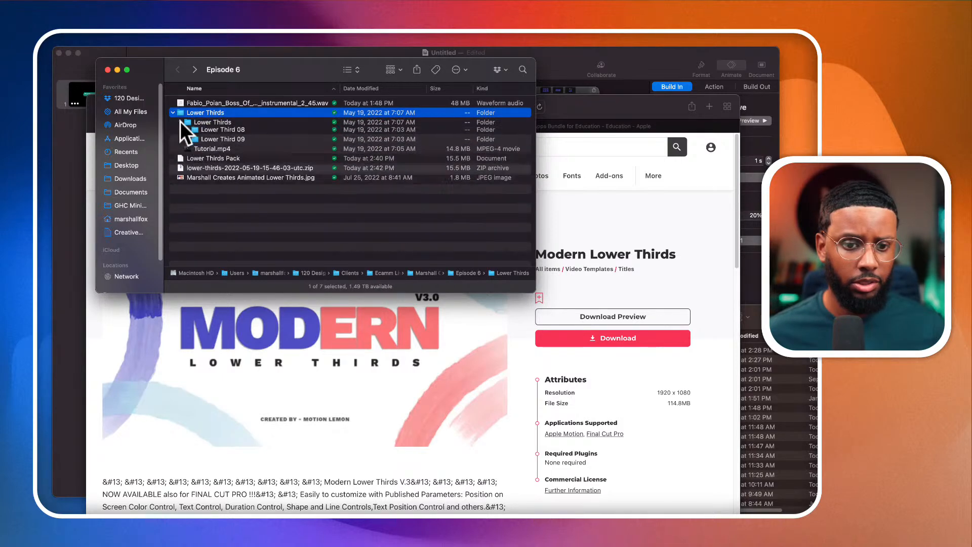
left_click(173, 112)
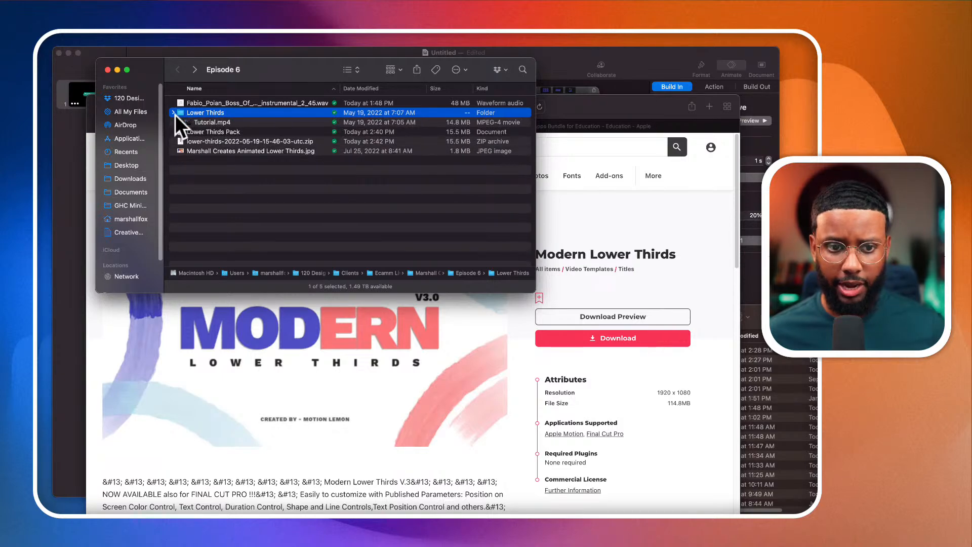
Go back to the search results in Safari, download Modern Lower Thirds under the Ecamm project and save it in Episode 6 with its default name
left_click_drag(595, 115, 596, 86)
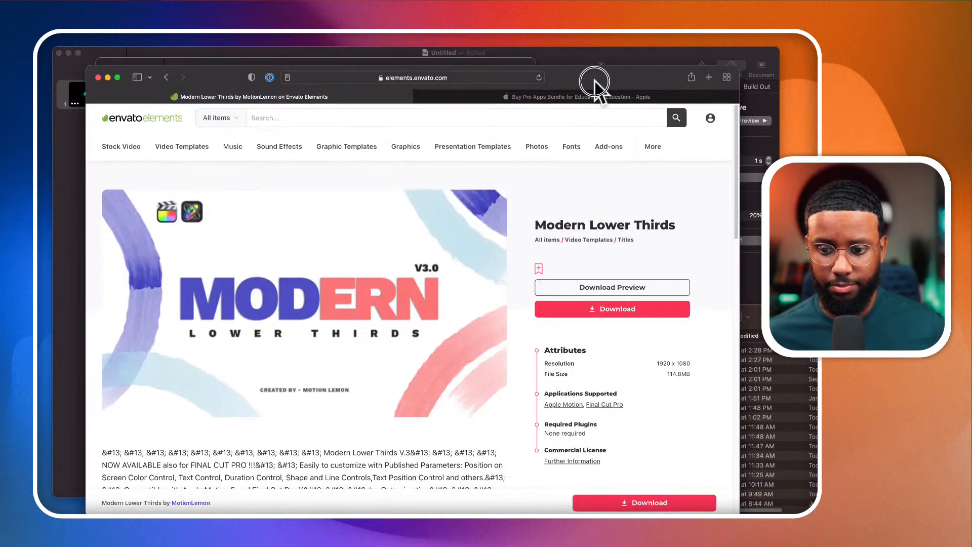
left_click(162, 74)
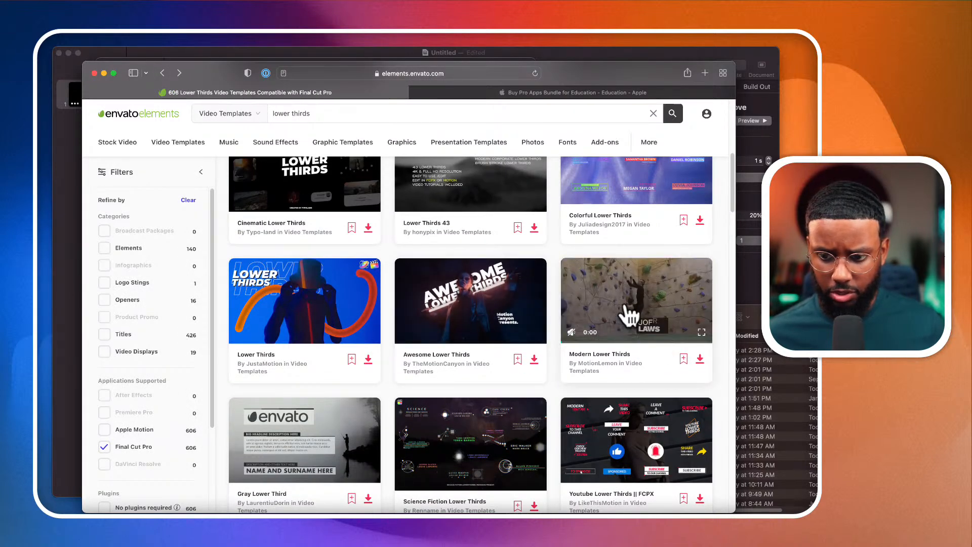
left_click(700, 359)
left_click(335, 264)
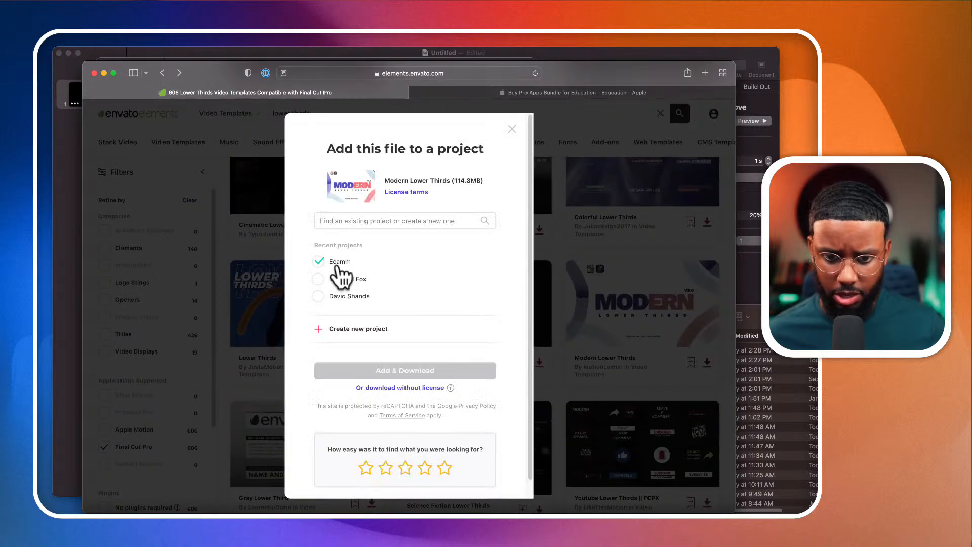
left_click(456, 370)
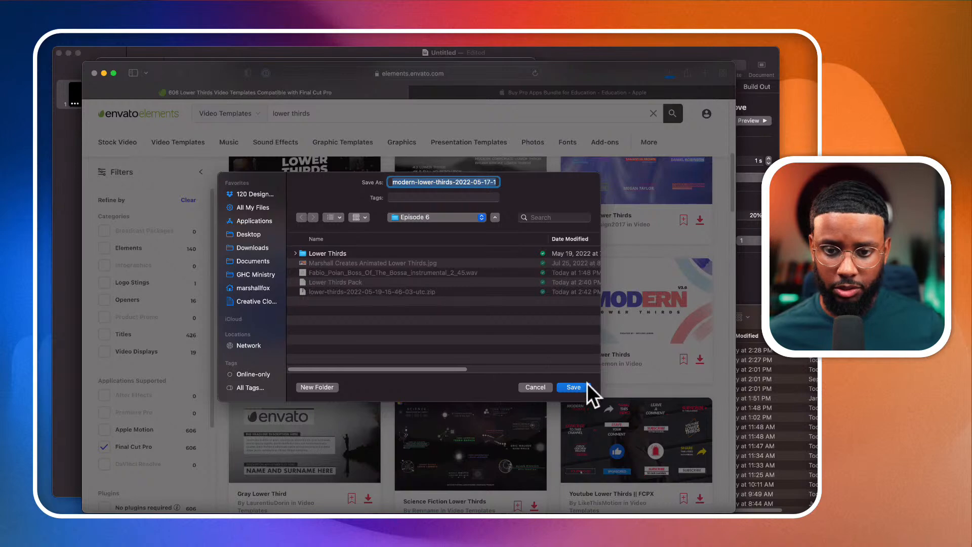
left_click(574, 387)
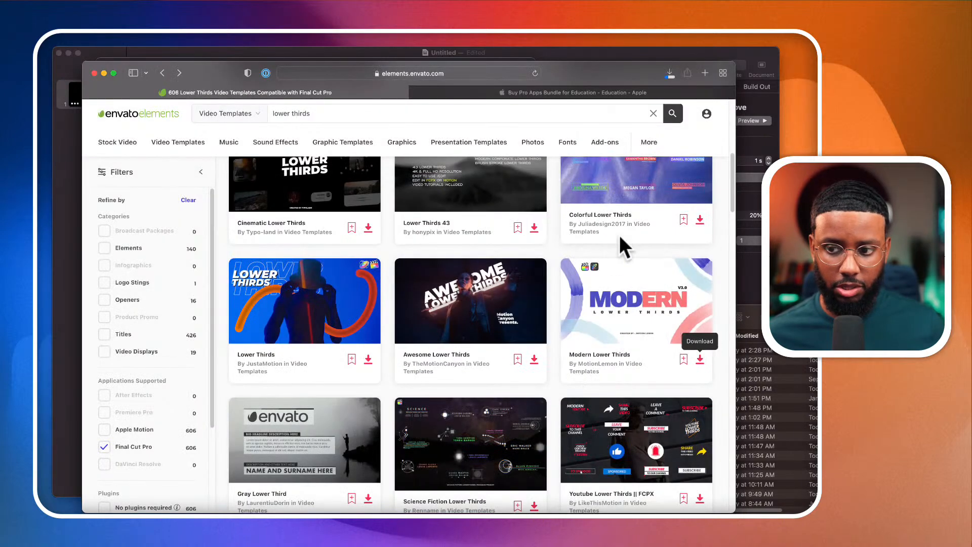
Reveal the downloaded modern-lower-thirds ZIP in Finder, extract it and open the extracted folder
left_click(669, 73)
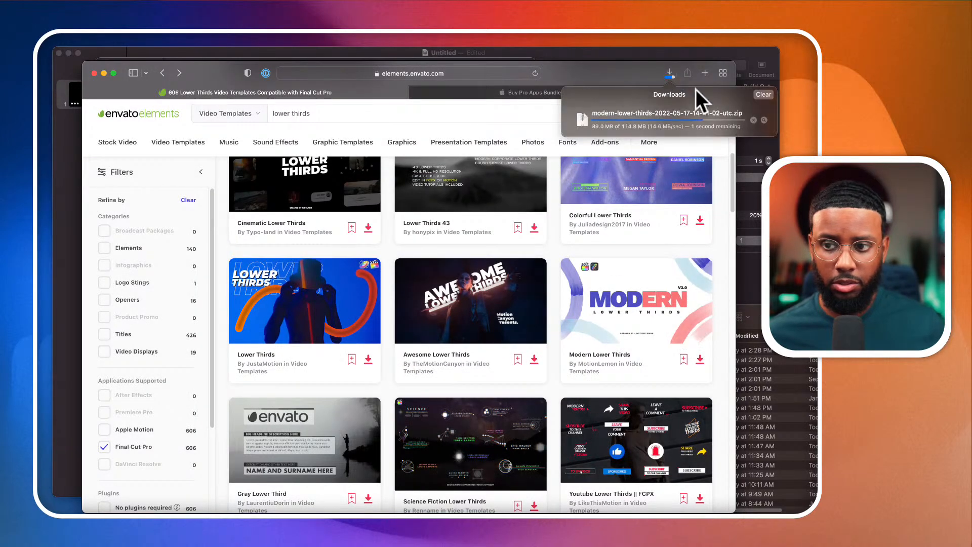
left_click(764, 120)
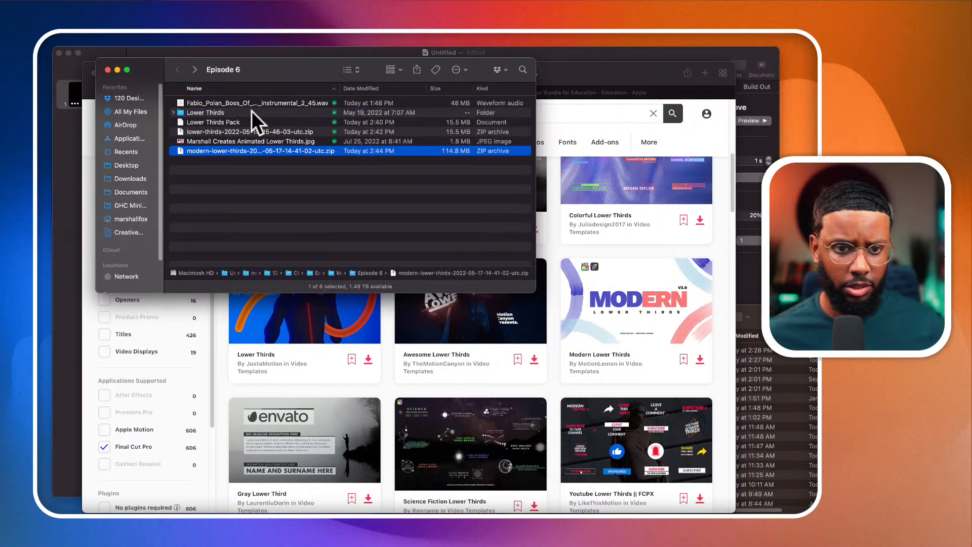
double_click(235, 148)
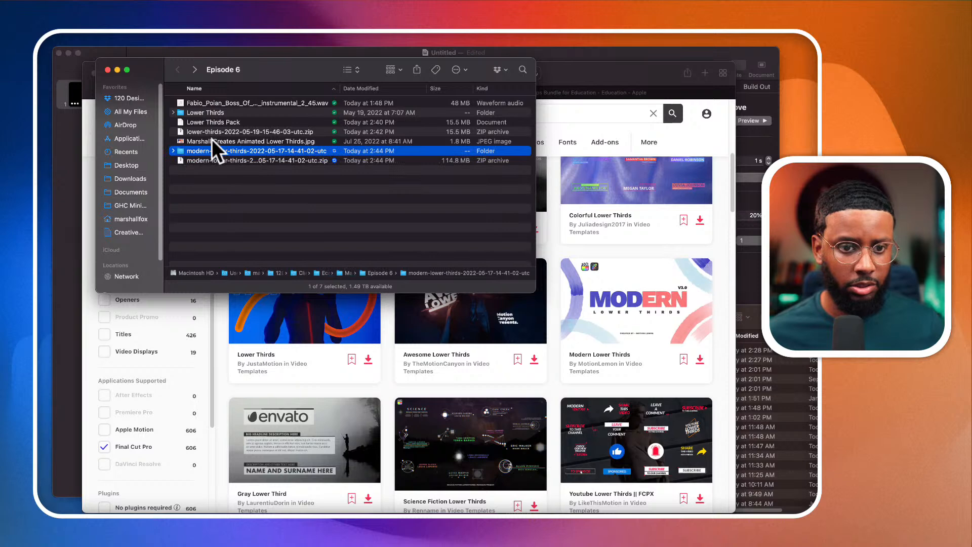
double_click(212, 148)
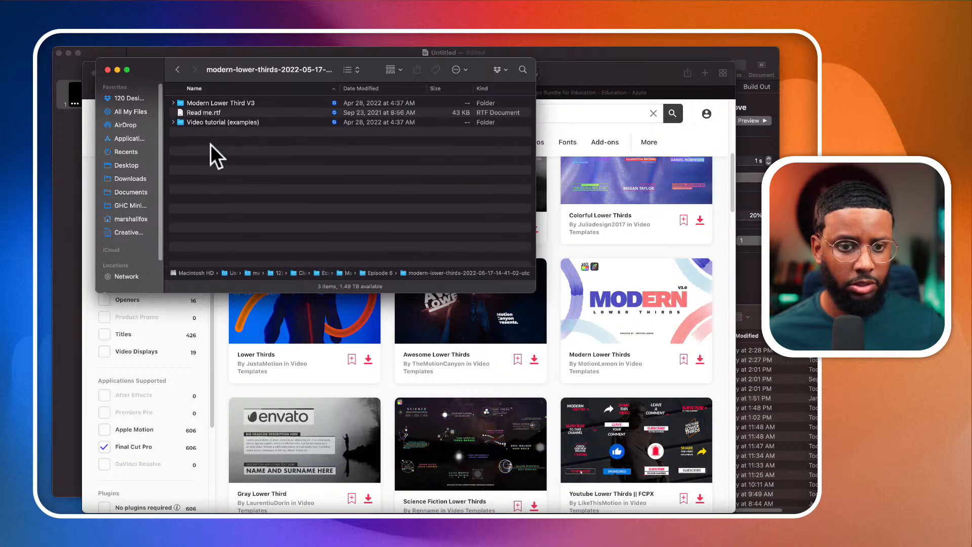
Open Read me.rtf, move its window clear of the folder and expand the Video tutorial (examples) folder
left_click(227, 115)
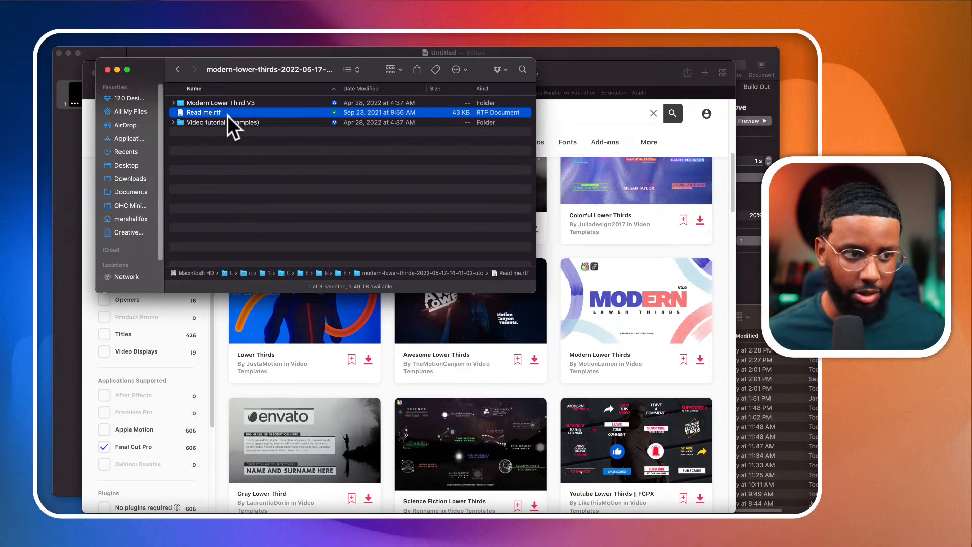
double_click(226, 115)
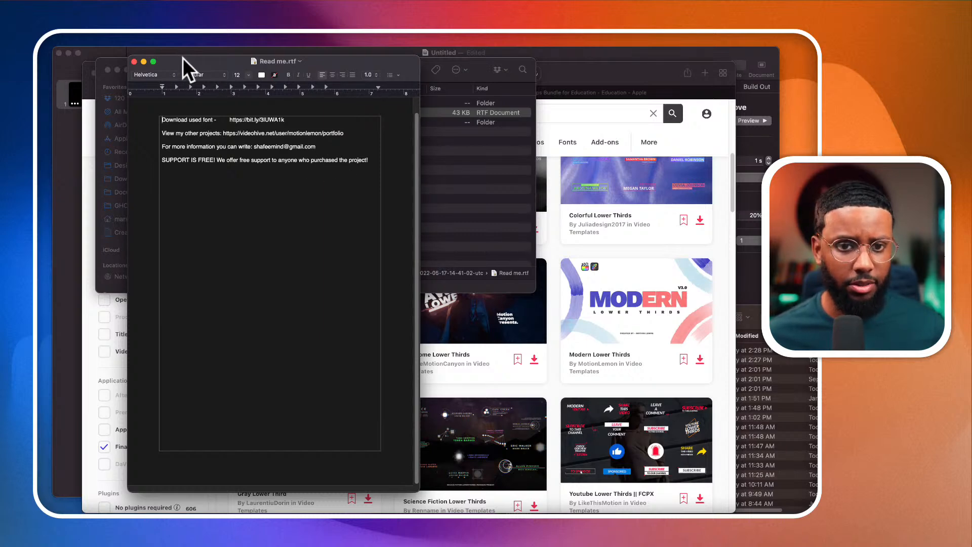
left_click_drag(183, 58, 433, 59)
left_click(177, 122)
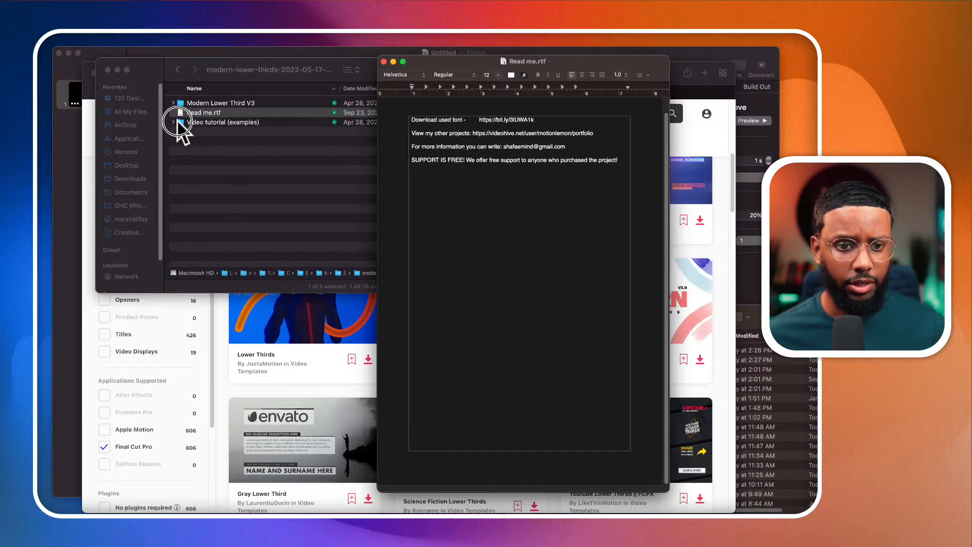
left_click(177, 122)
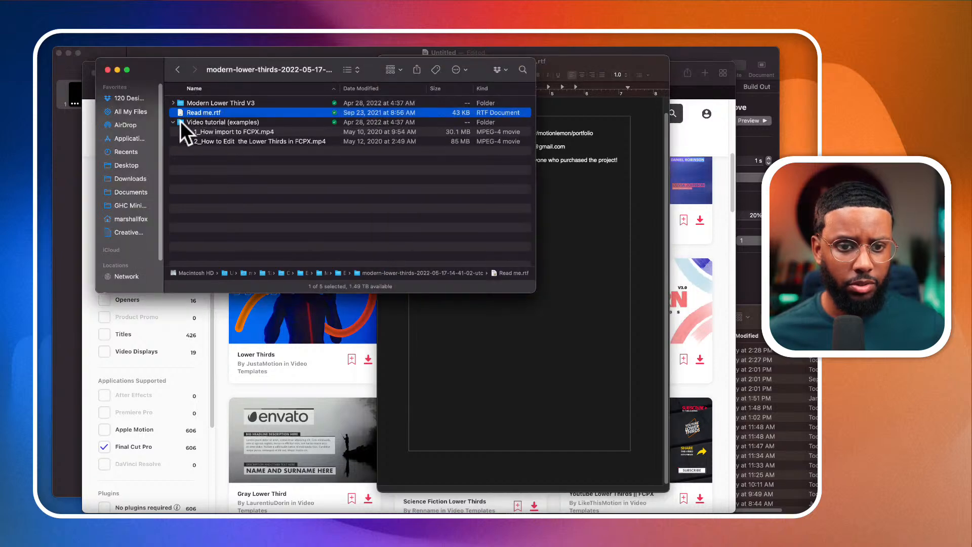
Open 1_How import to FCPX.mp4, resize its player window and watch the import instructions up to 00:41
double_click(220, 135)
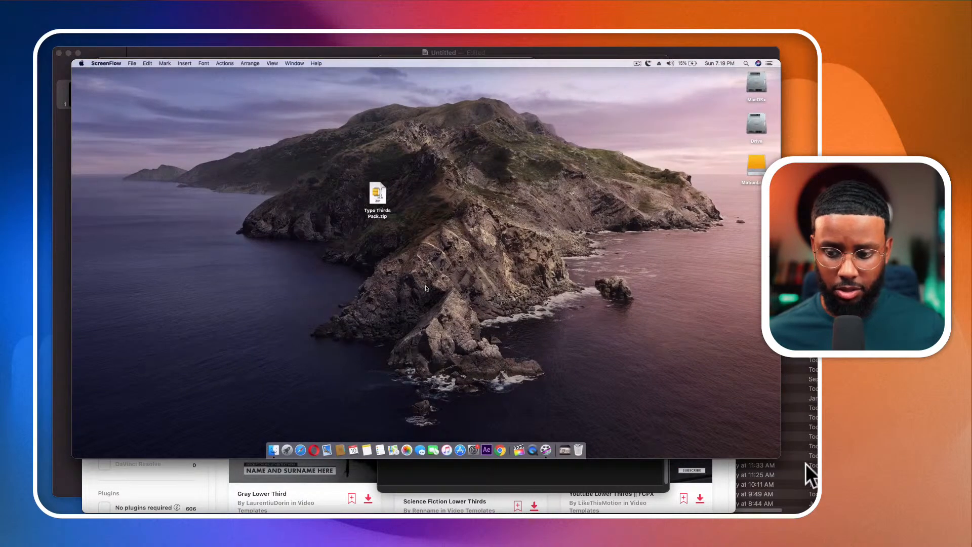
left_click_drag(778, 458, 562, 415)
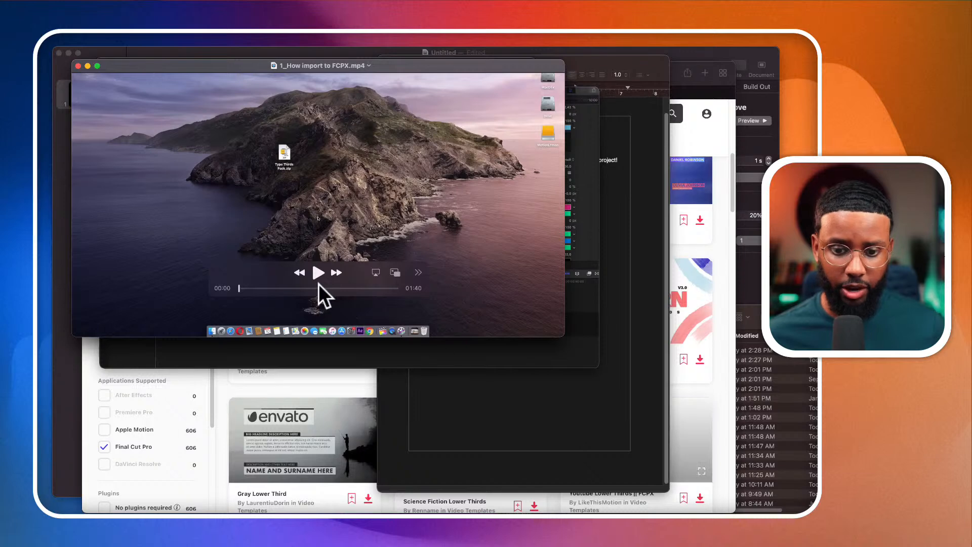
left_click_drag(560, 332, 745, 436)
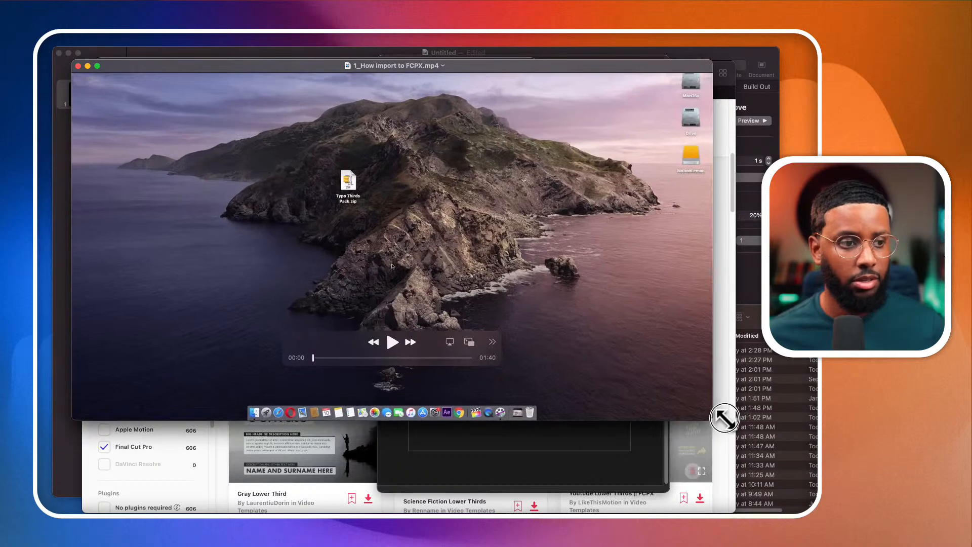
left_click(403, 360)
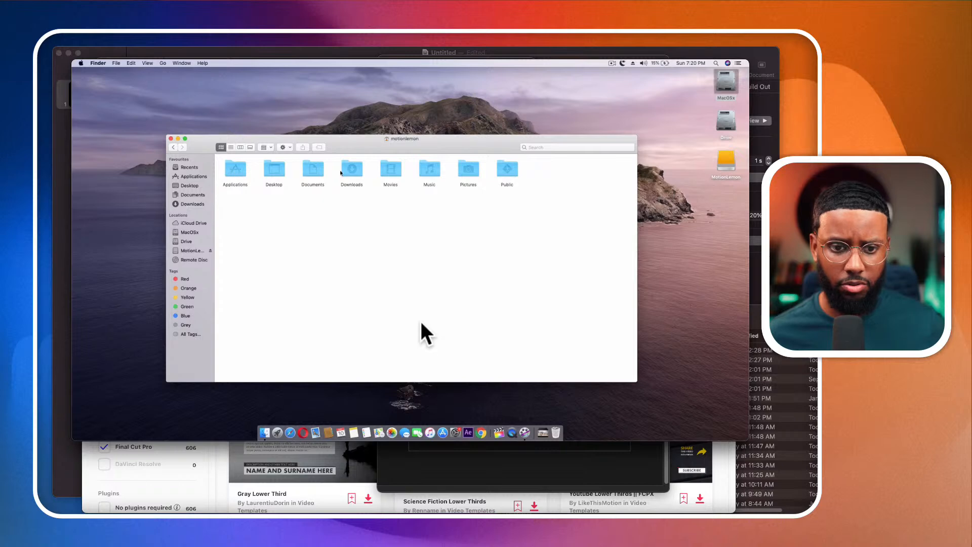
mouse_move(421, 324)
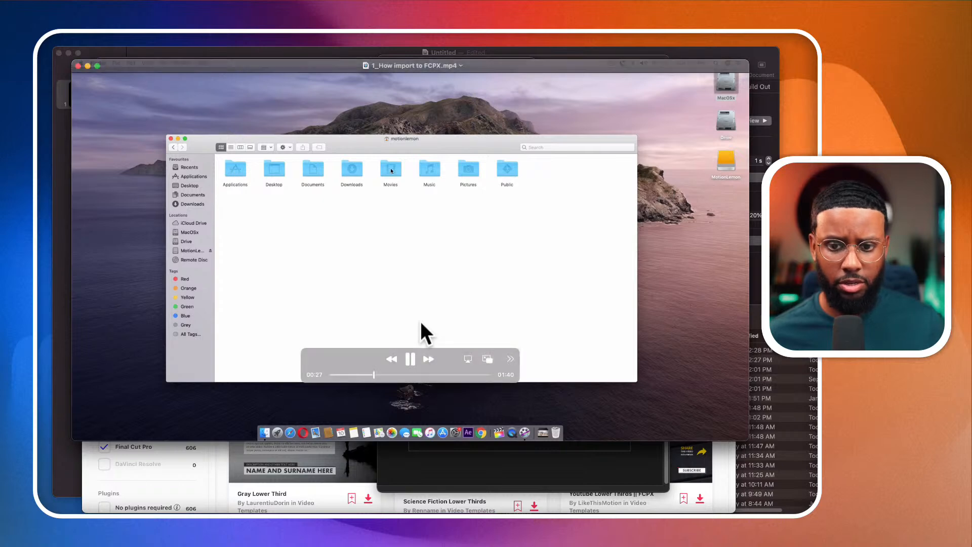
left_click(411, 359)
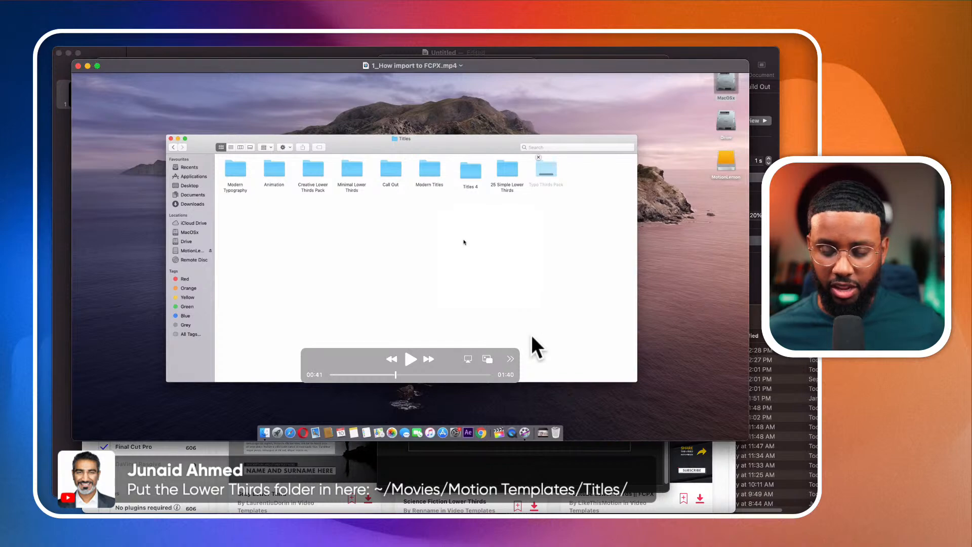
Switch to Finder, move its window over the video and open the Motion Templates folder within the home folder's Movies folder
key("super+Tab")
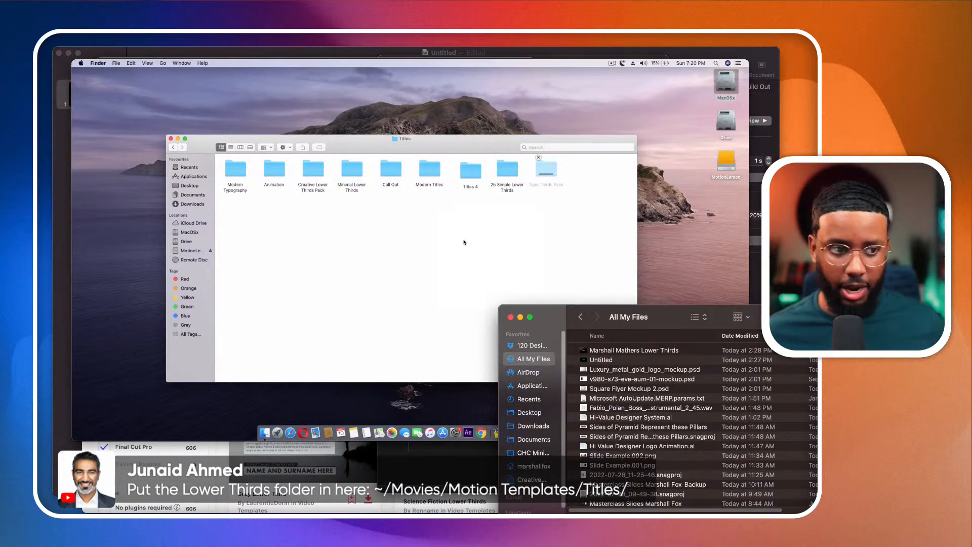
left_click_drag(767, 312, 475, 165)
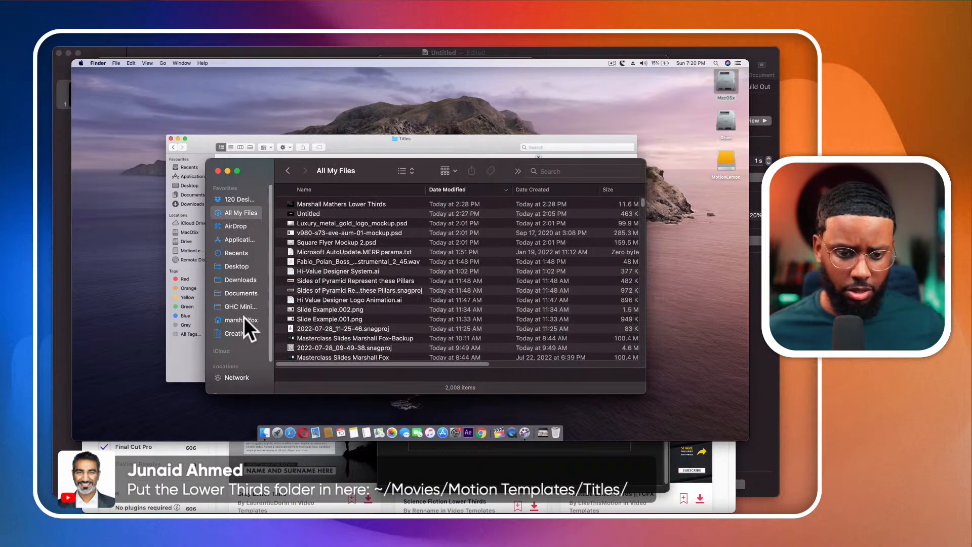
left_click(245, 319)
double_click(312, 272)
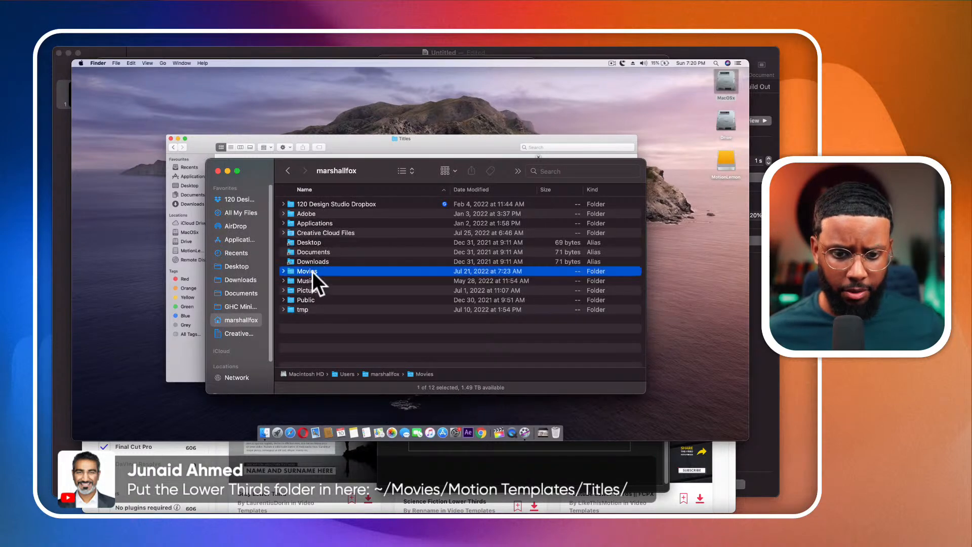
double_click(316, 242)
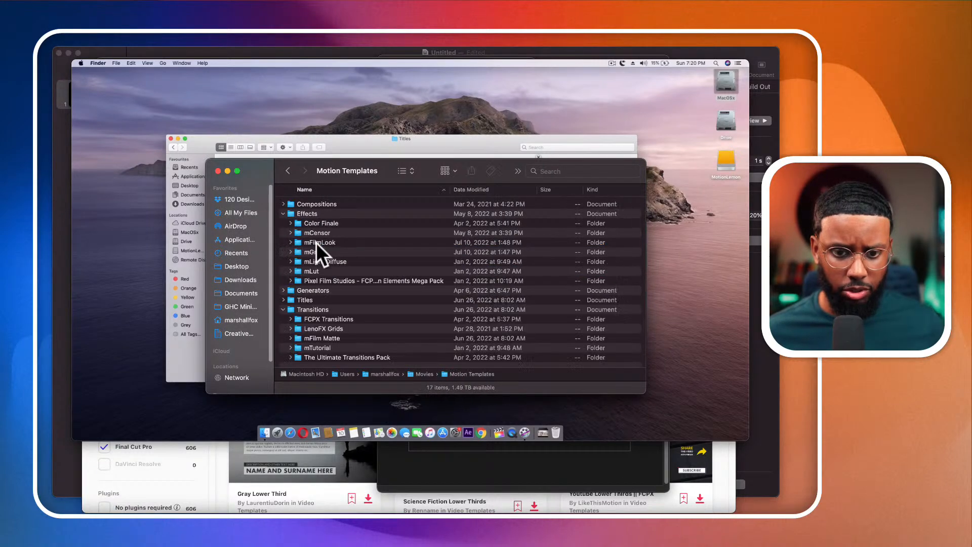
Collapse the Effects folder in Motion Templates, check the contents of Titles and select that folder
left_click(284, 214)
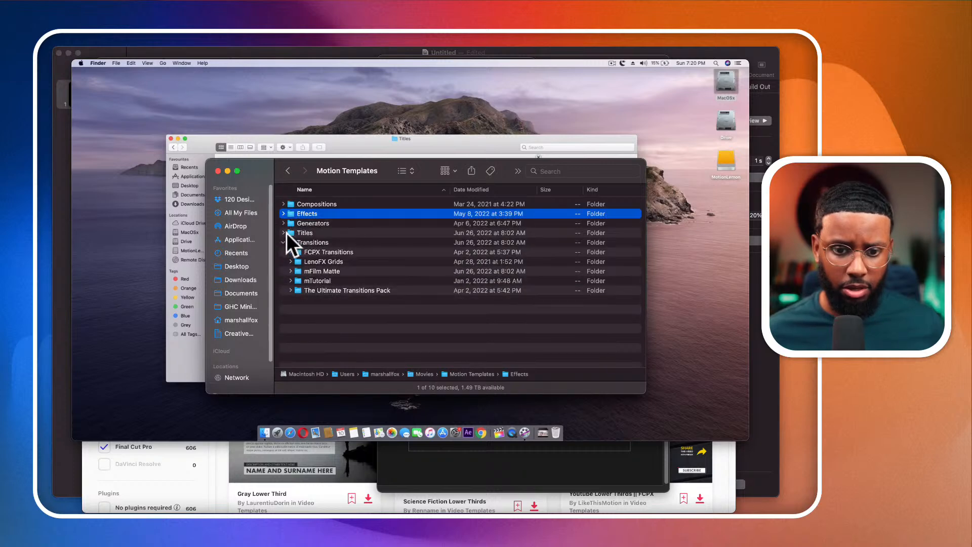
left_click(286, 233)
left_click(284, 232)
left_click(305, 232)
Move the Motion Templates window aside and close the 1_How import to FCPX.mp4 and Tutorial.mp4 videos
left_click_drag(351, 173, 439, 185)
left_click(78, 64)
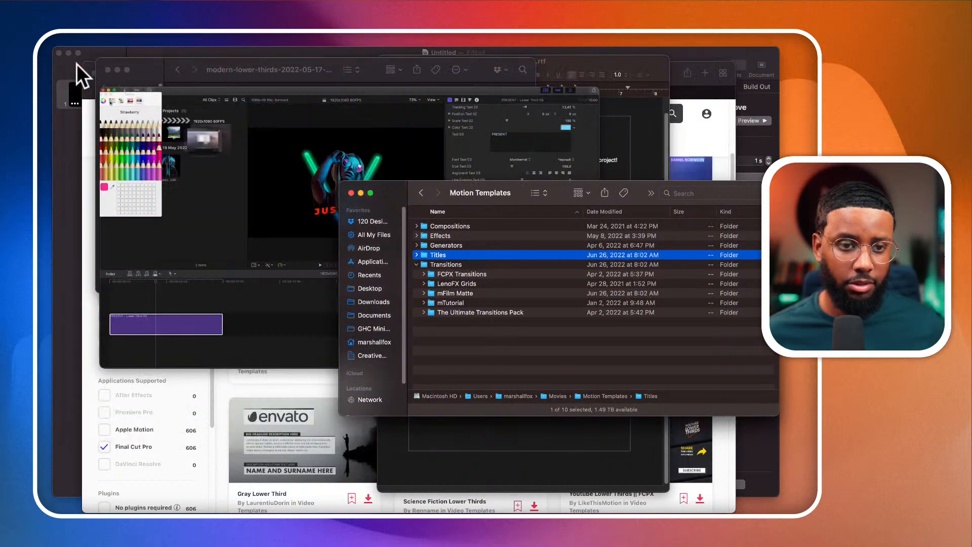
left_click(201, 89)
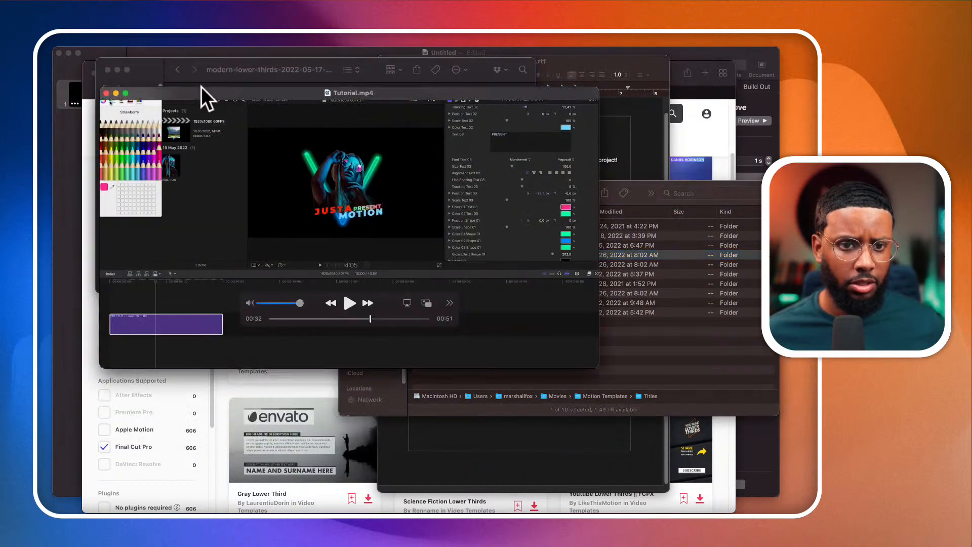
left_click(106, 93)
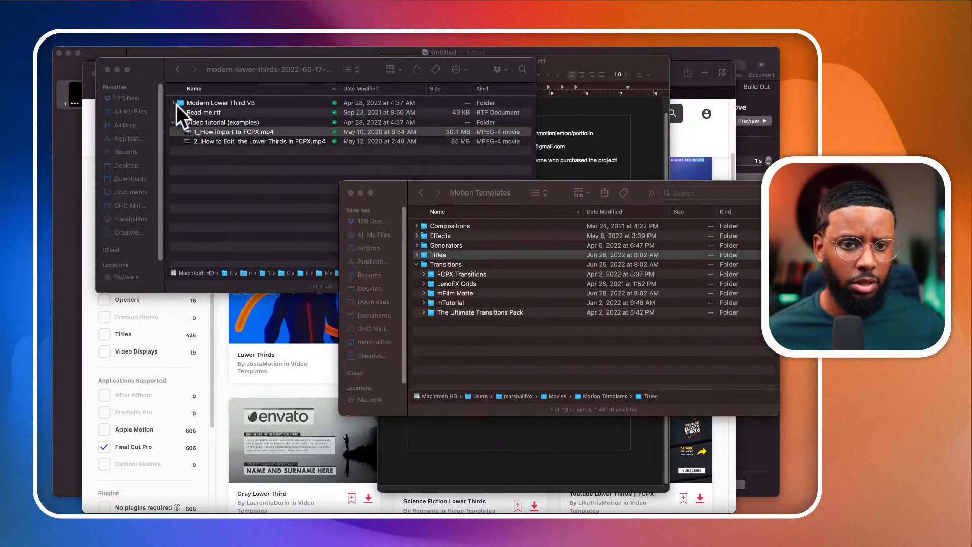
In the extracted modern-lower-thirds folder, collapse Video tutorial (examples), check inside Modern Lower Third V3 and copy that folder
left_click(214, 153)
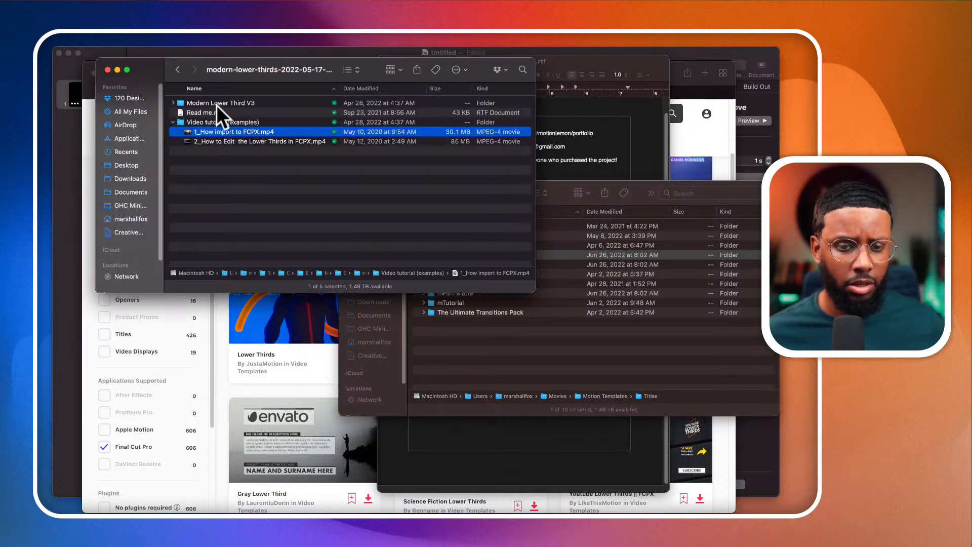
left_click(174, 121)
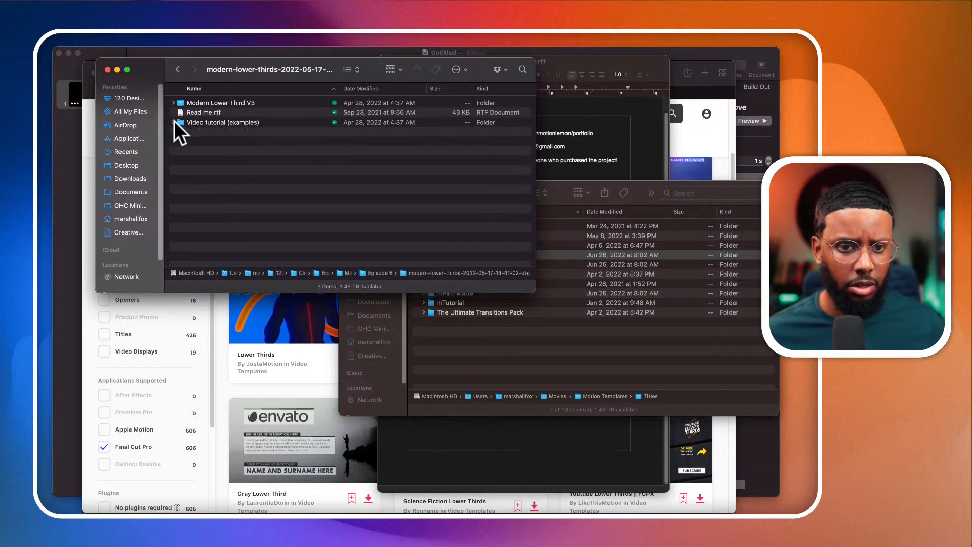
left_click(203, 104)
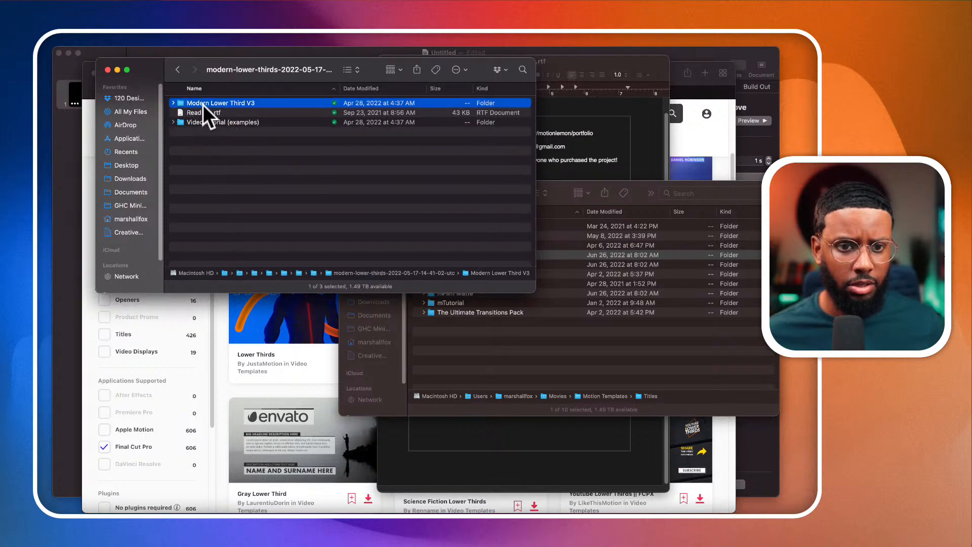
left_click(173, 102)
left_click(173, 102)
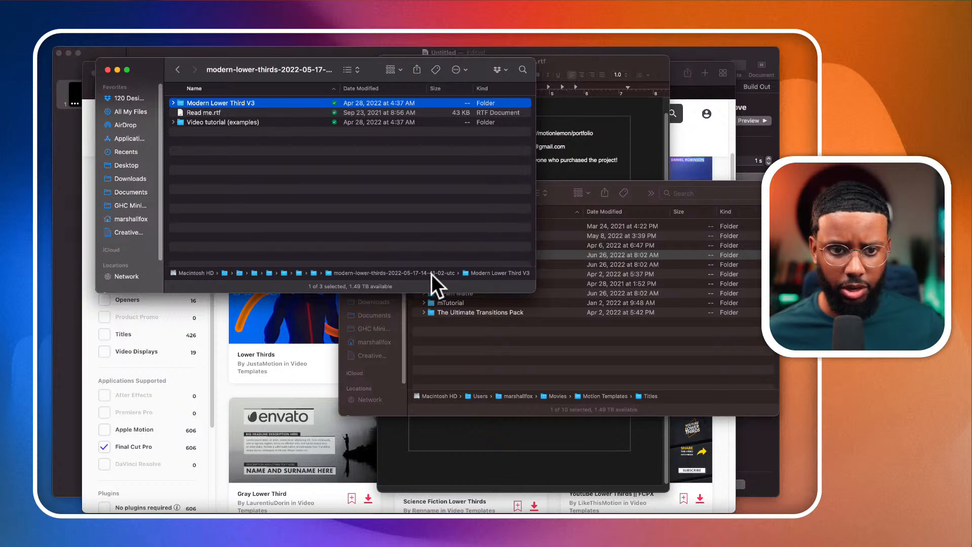
Paste Modern Lower Third V3 into Motion Templates and move it into the Titles folder
left_click(488, 338)
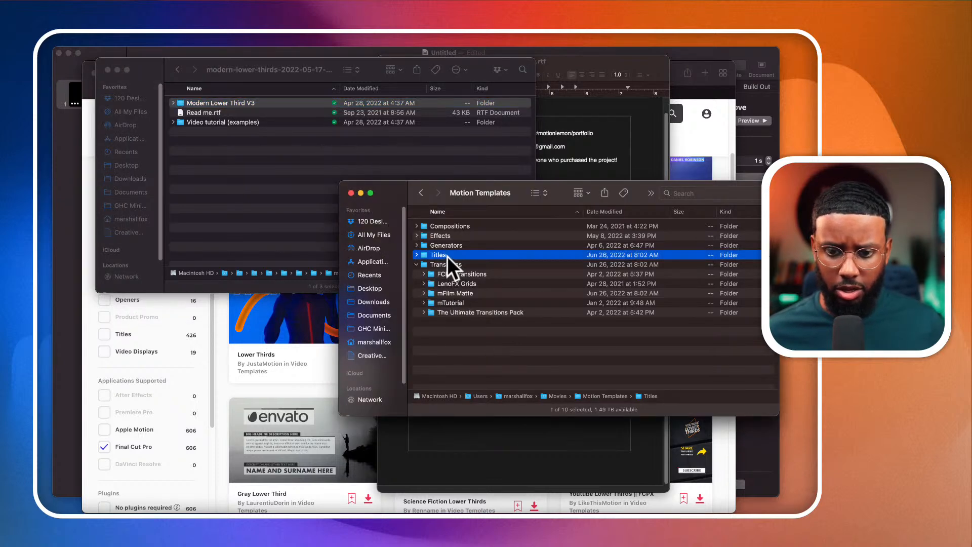
key("super+v")
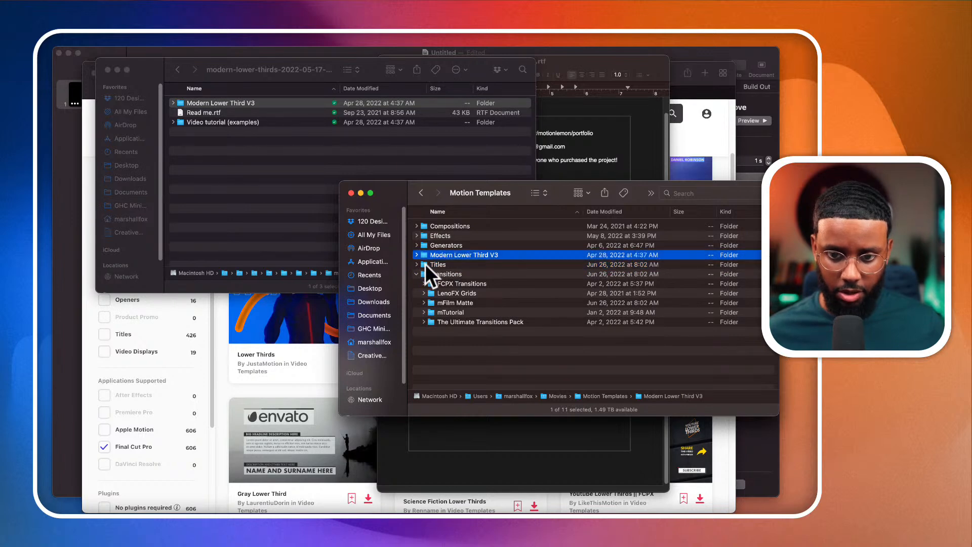
mouse_move(445, 255)
left_mouse_down()
mouse_move(458, 273)
mouse_move(437, 265)
left_mouse_up()
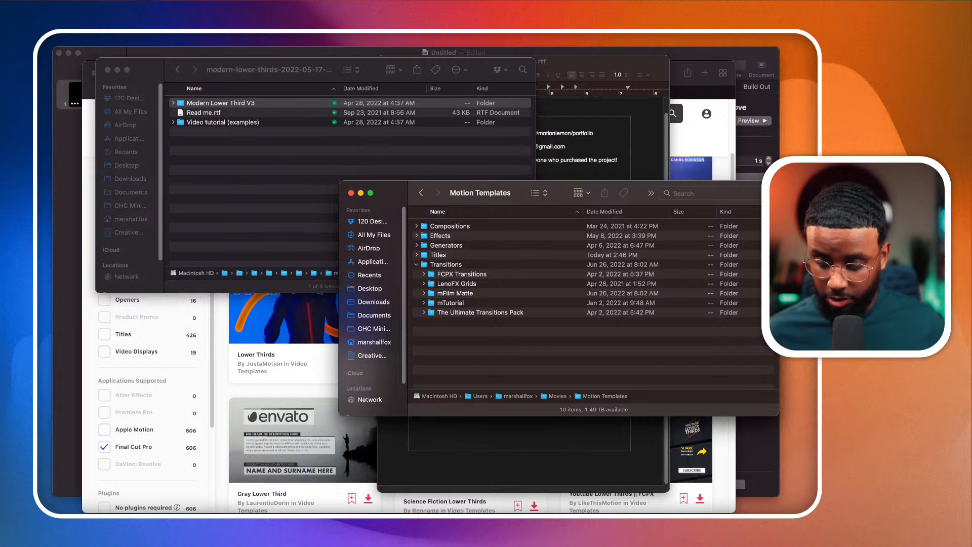
Switch to Final Cut Pro, reposition its window and look through the installed title categories for the new lower thirds
key("super+Tab")
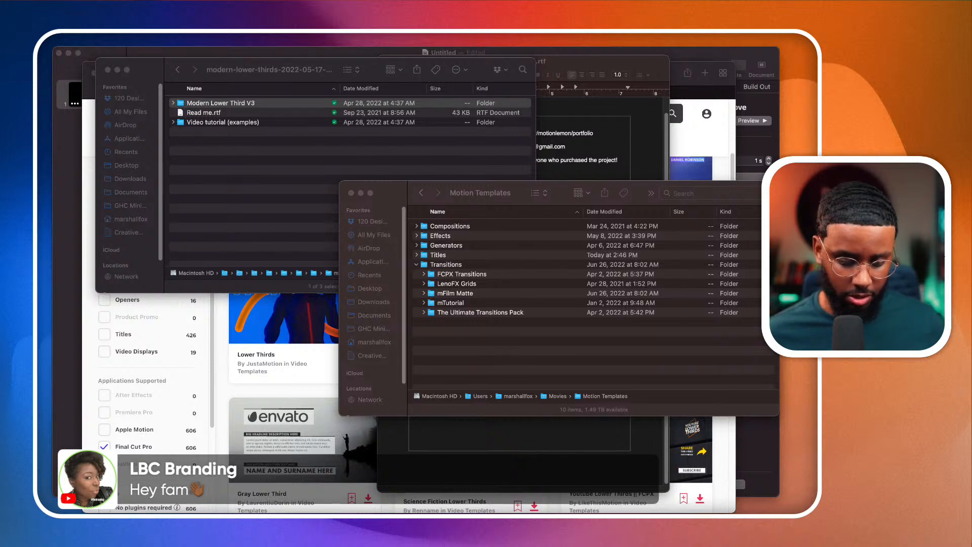
left_click_drag(393, 145, 330, 67)
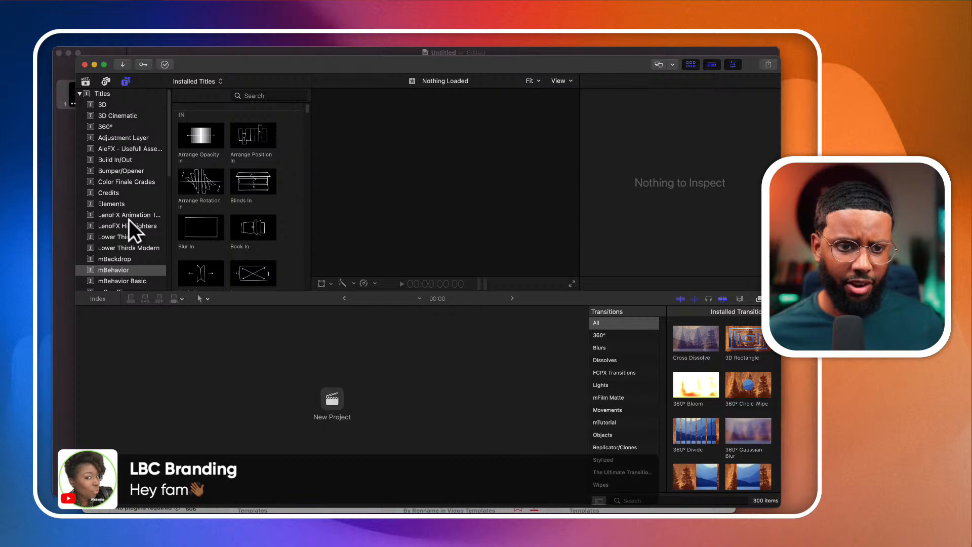
scroll(135, 236, "down", 3)
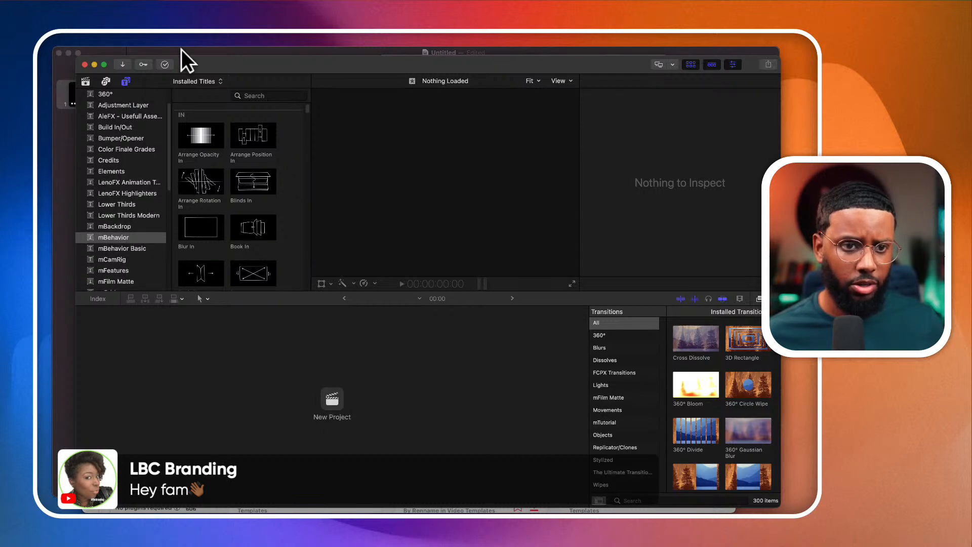
scroll(121, 172, "down", 4)
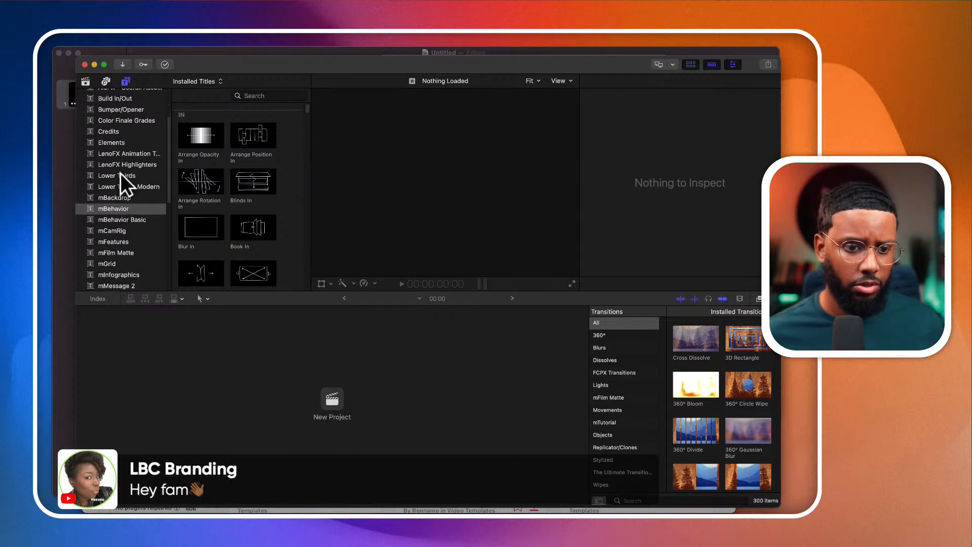
Browse the installed title categories and show the titles in Lower Thirds Modern
left_click(126, 81)
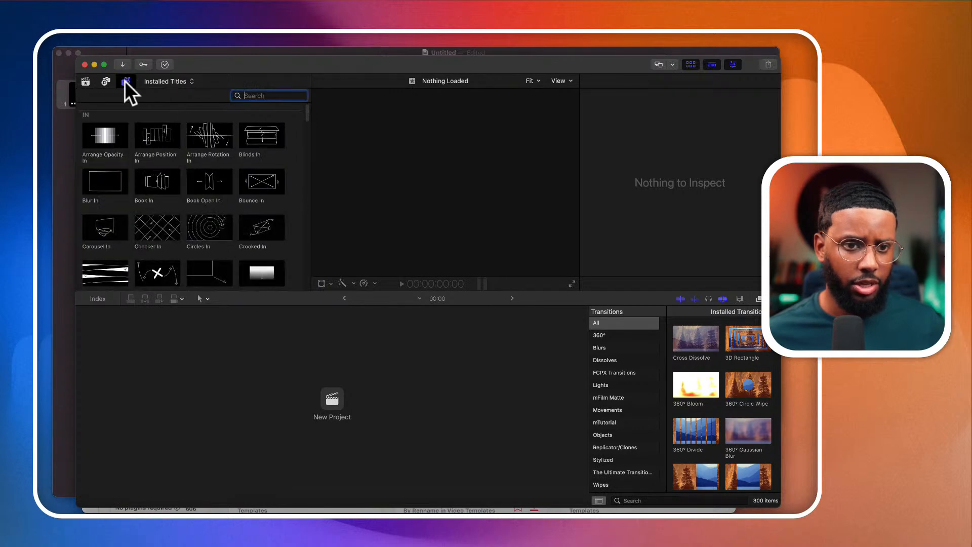
left_click(85, 81)
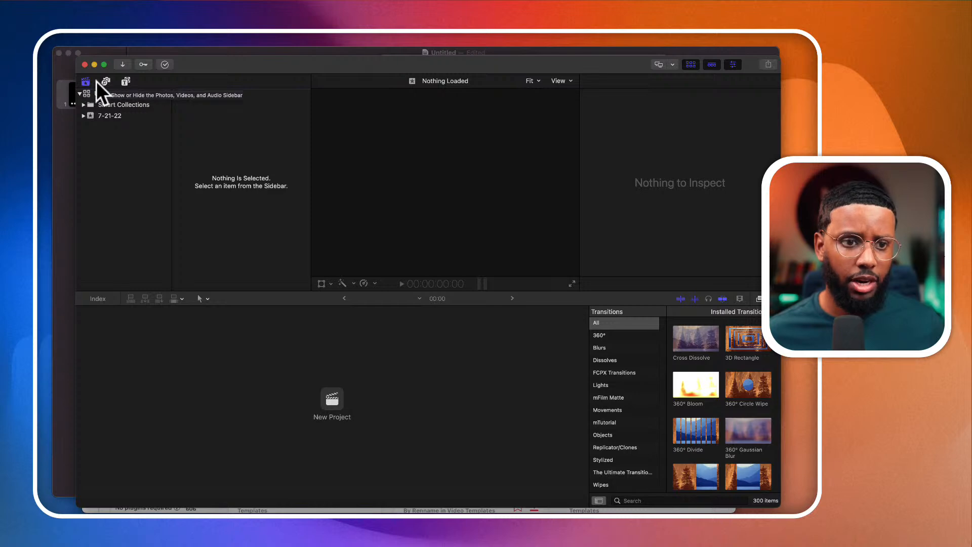
left_click(124, 80)
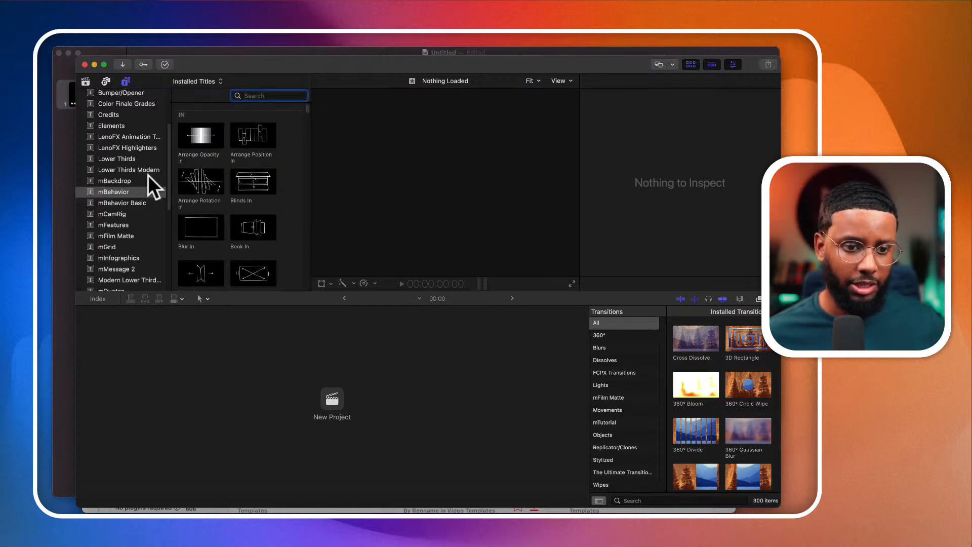
scroll(148, 175, "down", 5)
scroll(148, 175, "down", 7)
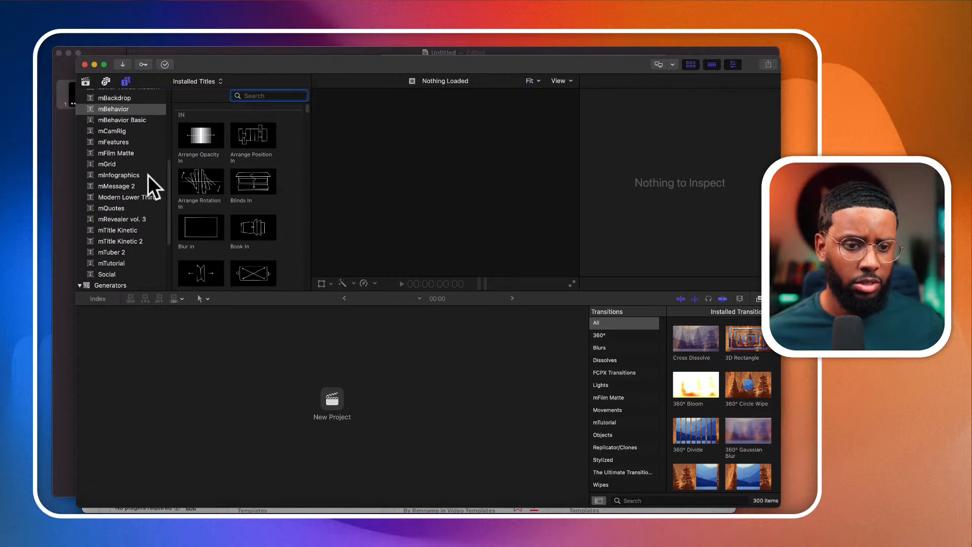
scroll(148, 175, "down", 2)
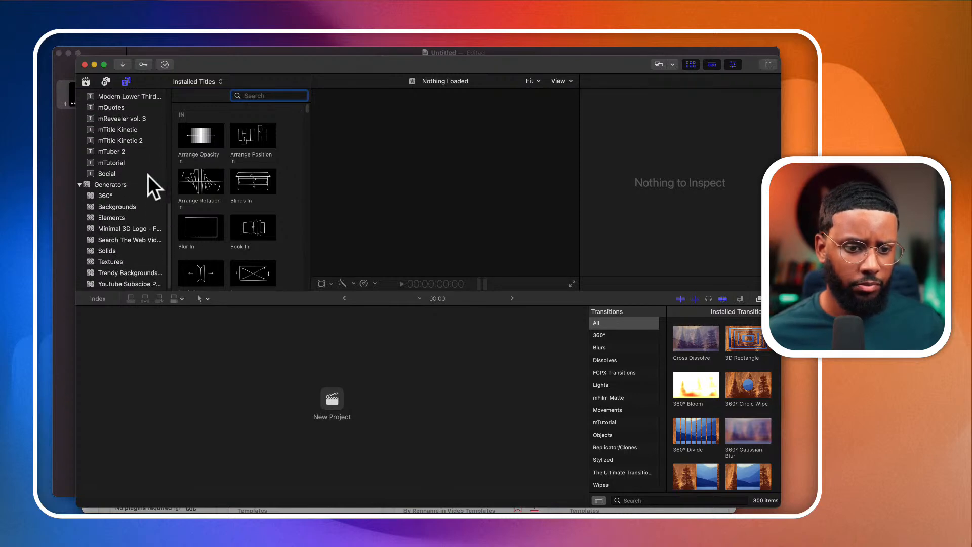
scroll(148, 175, "up", 3)
scroll(128, 169, "up", 5)
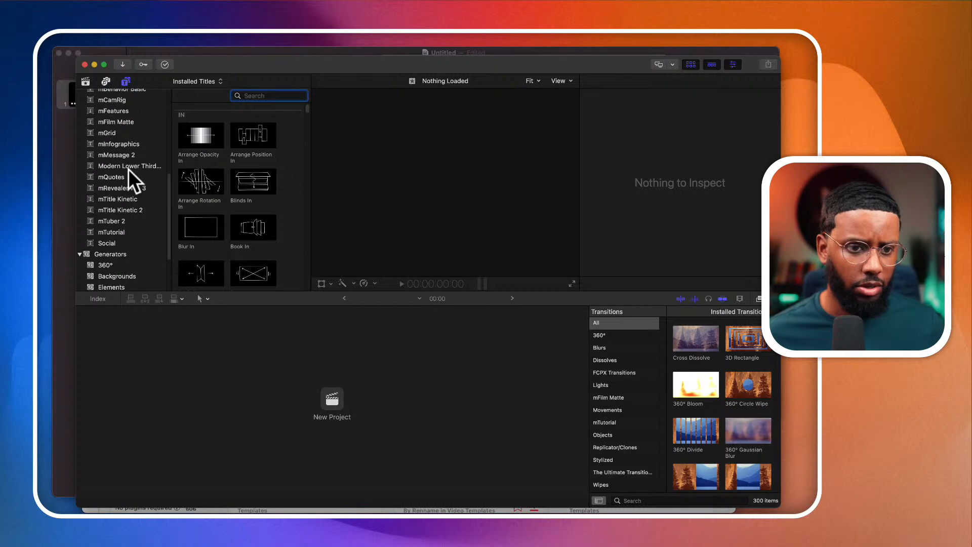
scroll(129, 169, "up", 1)
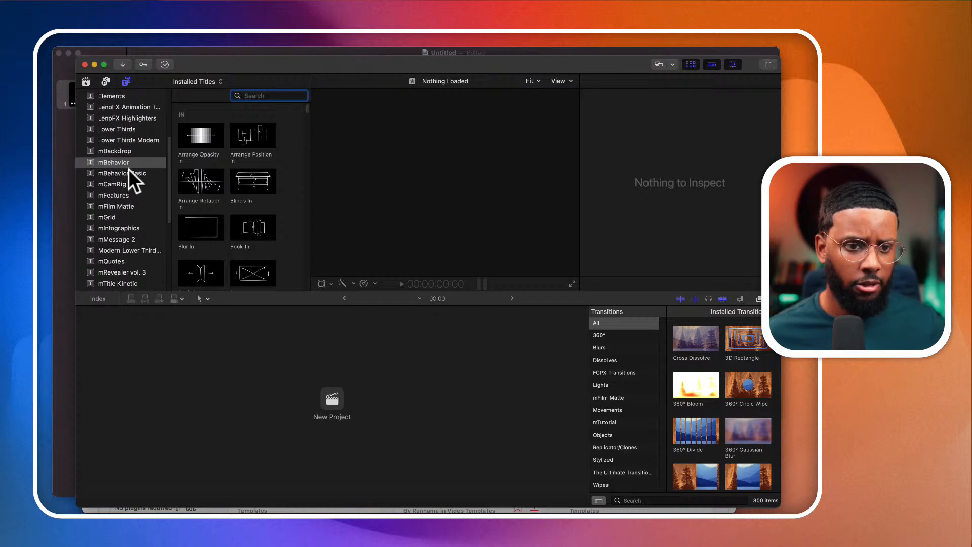
left_click(129, 141)
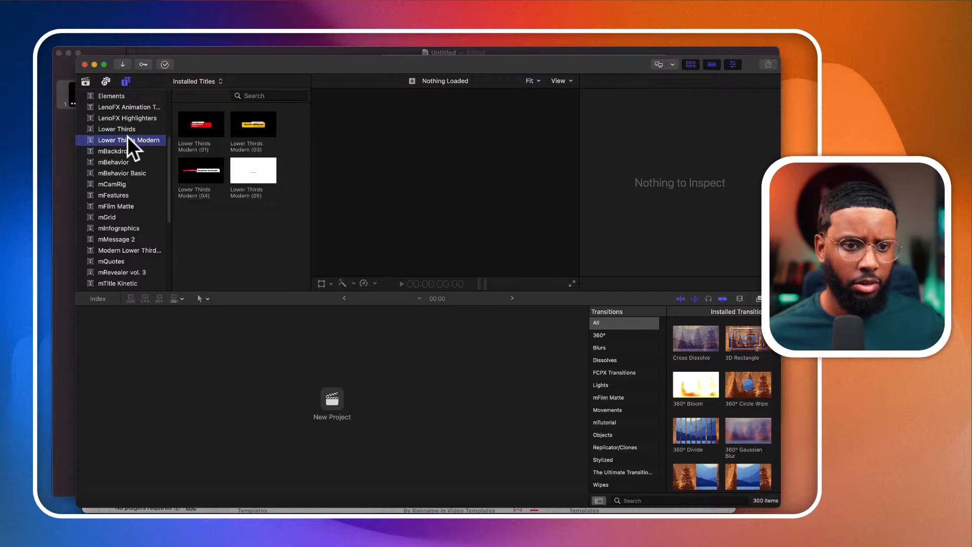
Check the downloaded template folder's name in Finder, and preview Lower Third 01 from the matching Modern Lower Third title category
left_click_drag(200, 71, 200, 100)
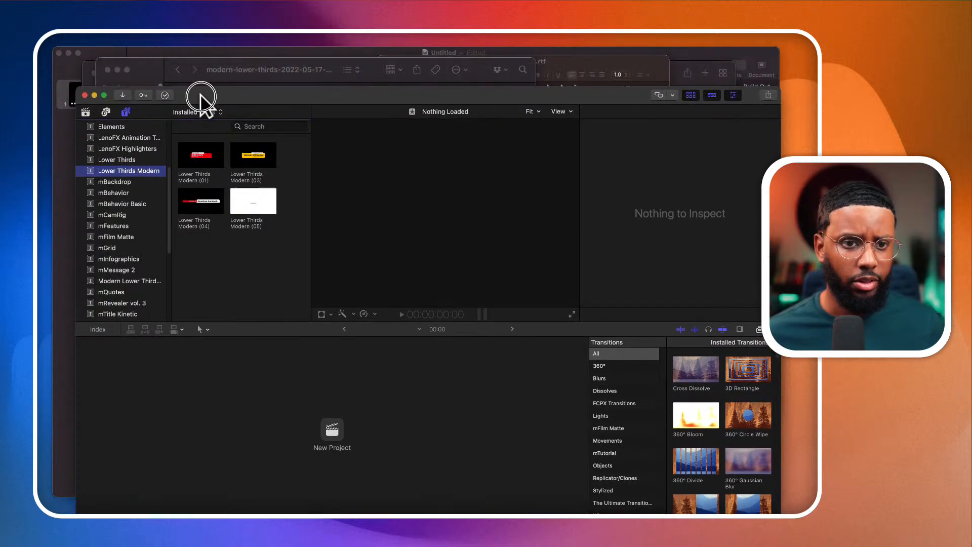
left_click(209, 65)
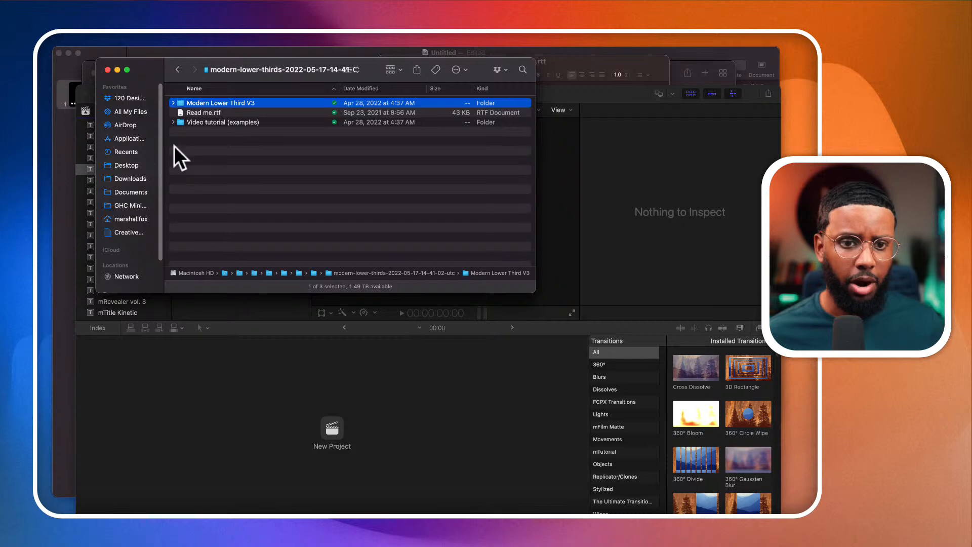
left_click(141, 408)
scroll(120, 226, "down", 2)
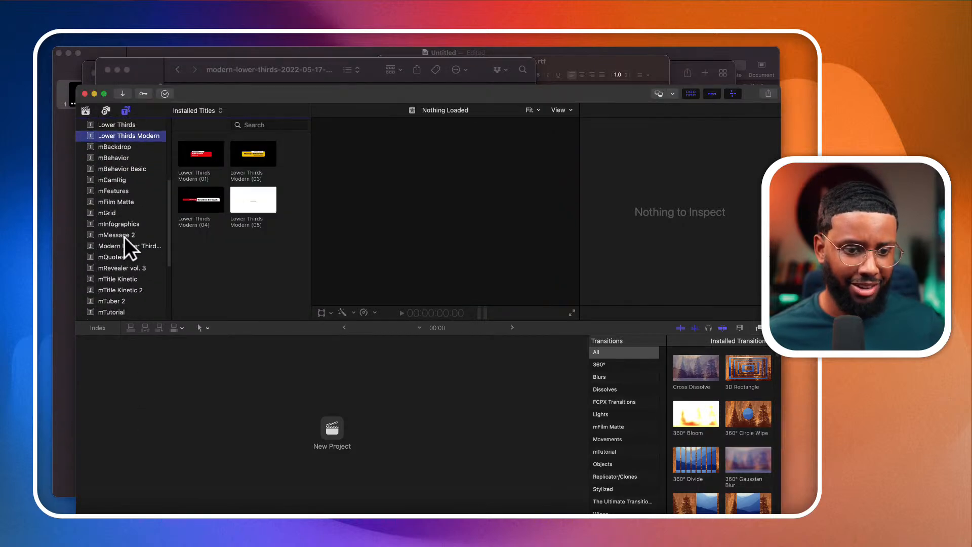
left_click(123, 246)
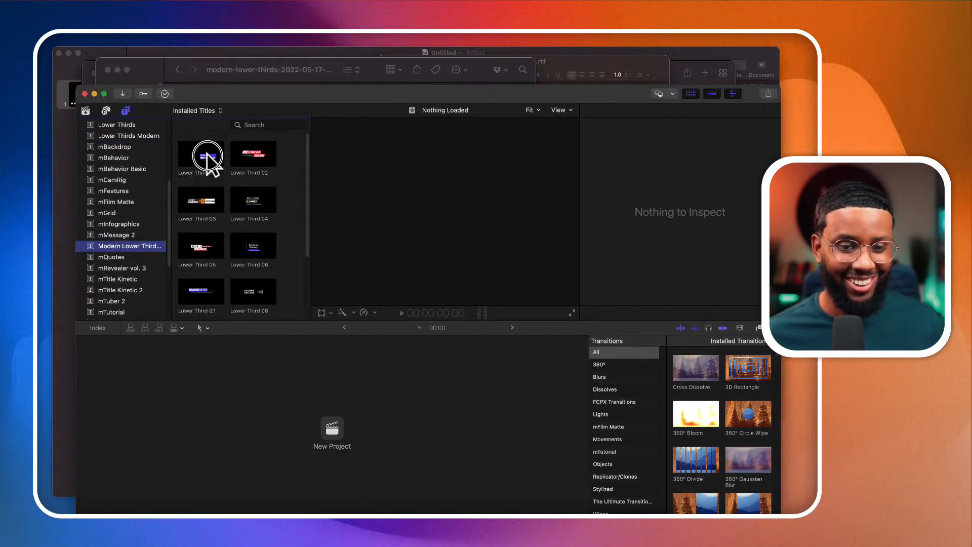
left_click(207, 154)
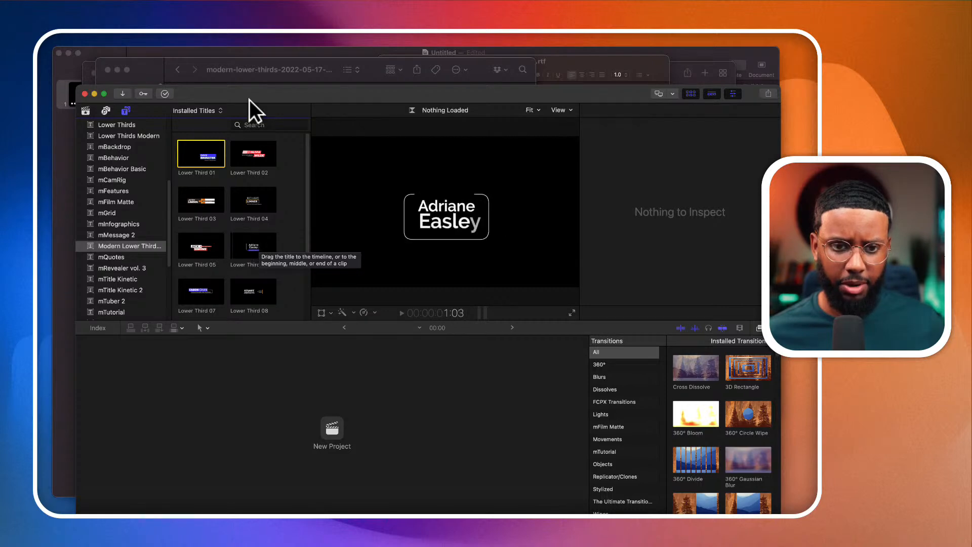
Show the library list and start creating a new library
left_click_drag(250, 94, 239, 52)
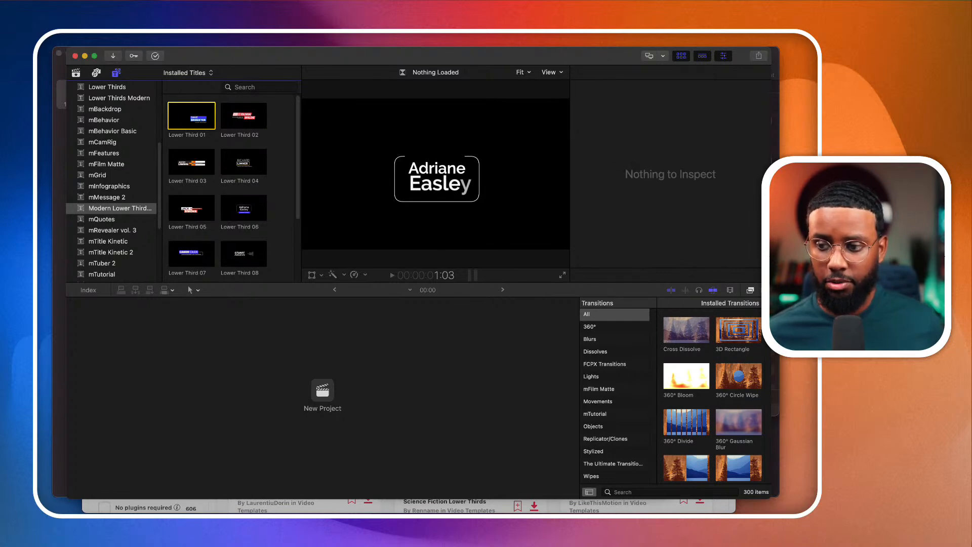
left_click(107, 29)
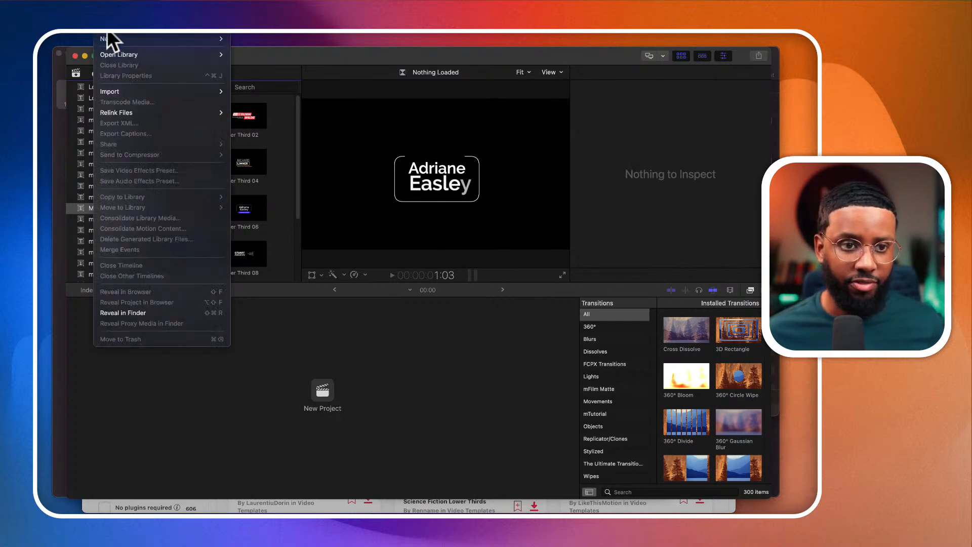
mouse_move(175, 38)
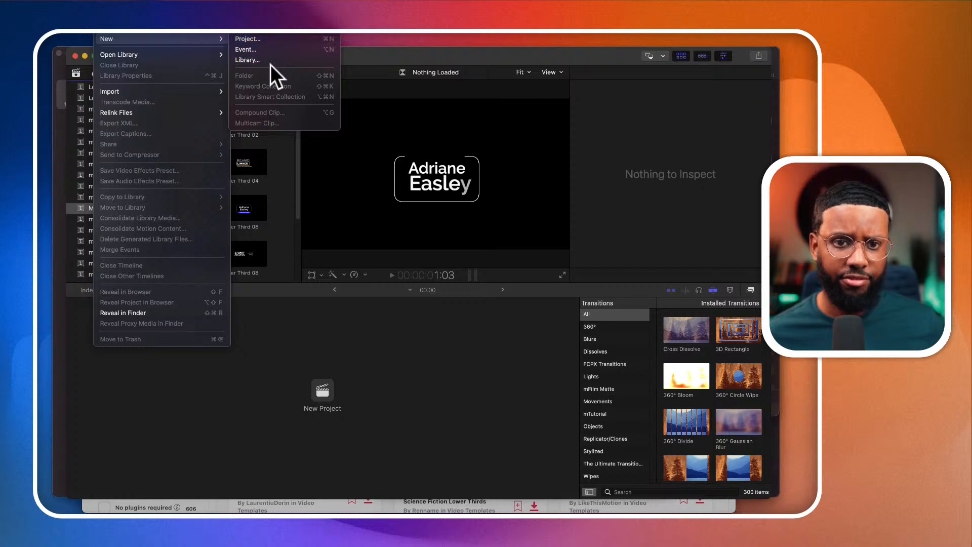
left_click(78, 72)
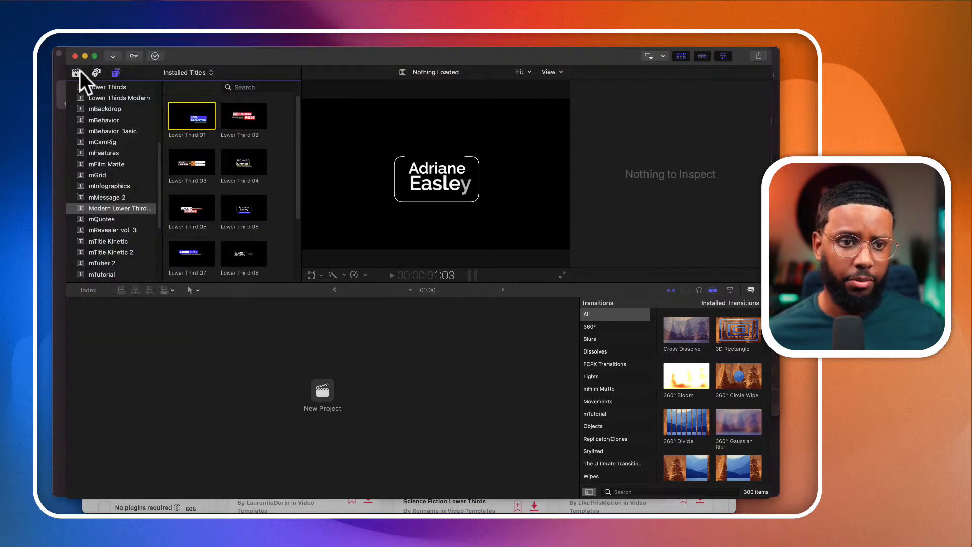
left_click(79, 72)
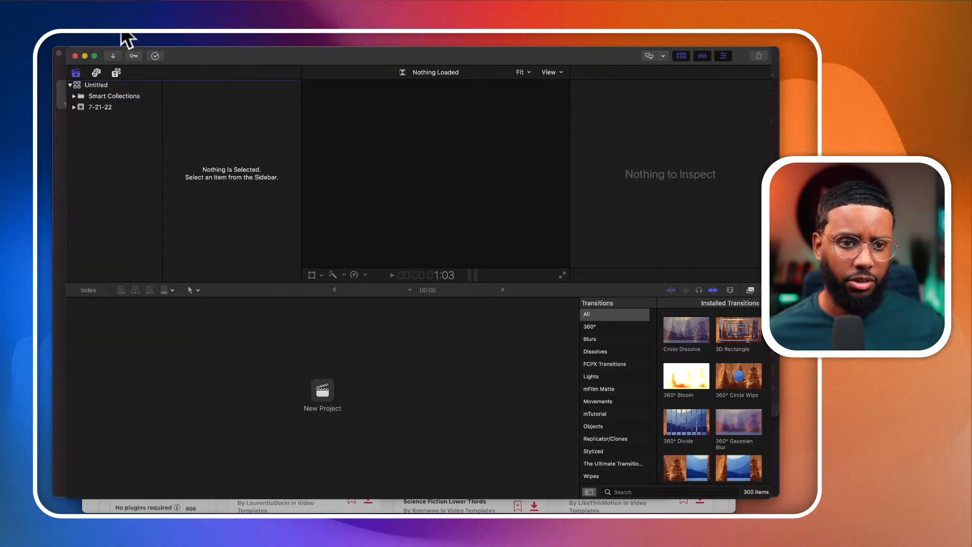
left_click(105, 33)
mouse_move(108, 41)
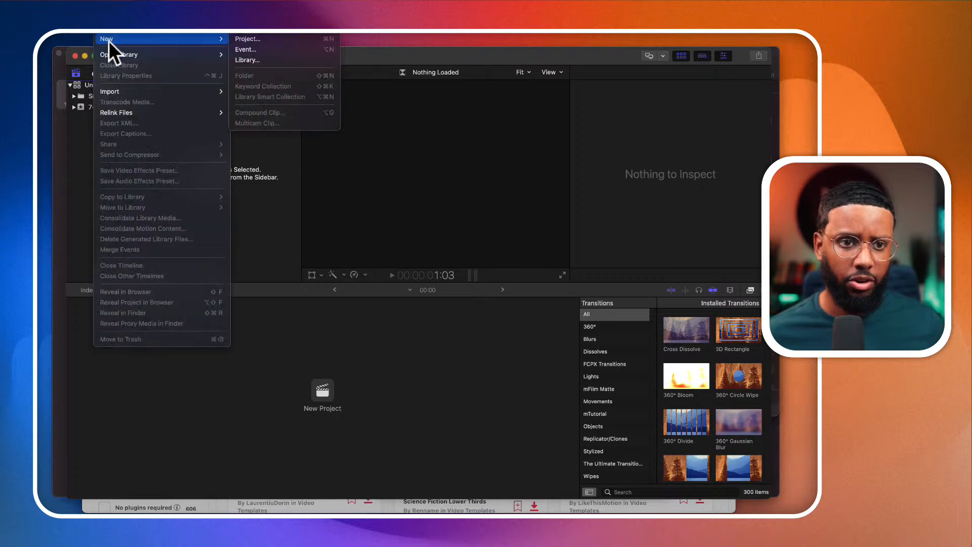
left_click(268, 59)
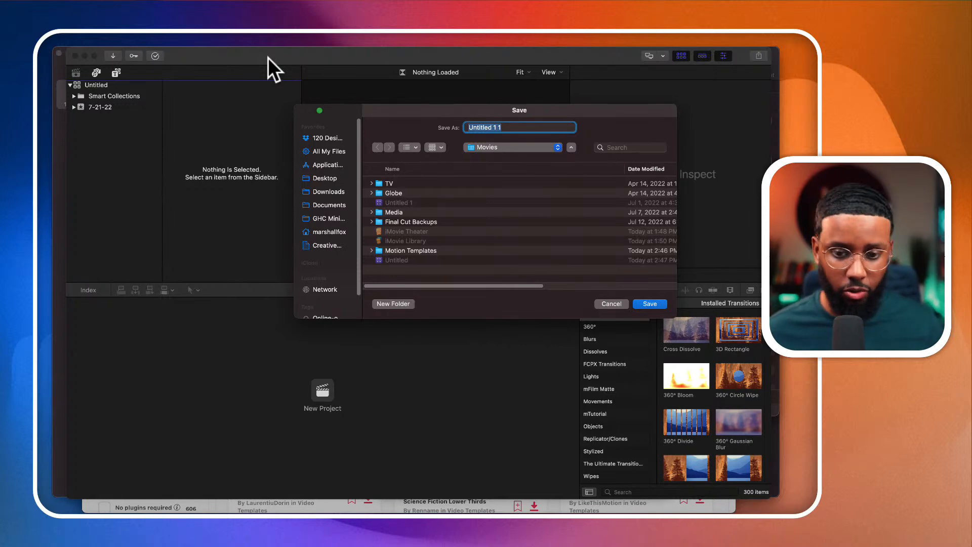
Save the new library as "MCWE Episode 6 Library" in the Movies folder
left_click(521, 149)
left_click(336, 211)
left_click(333, 232)
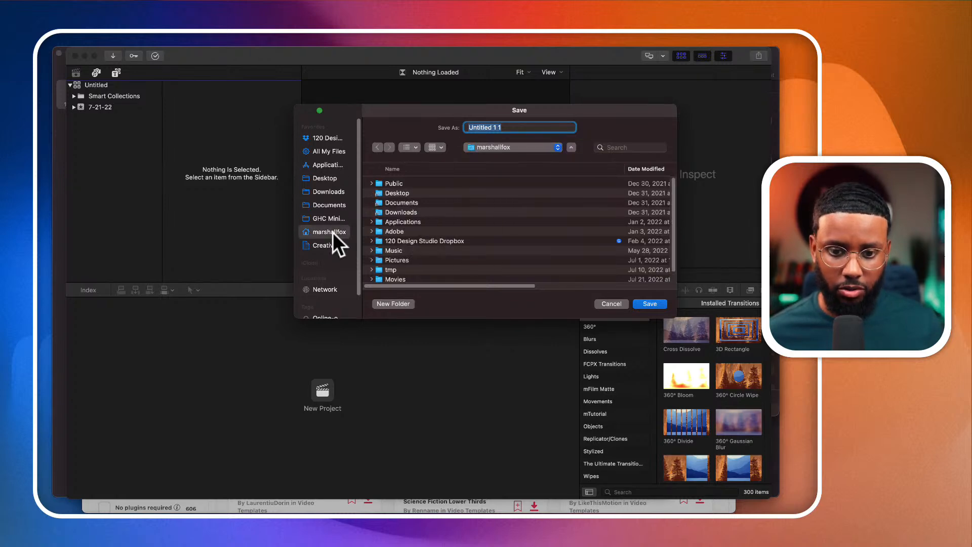
scroll(417, 229, "down", 3)
double_click(408, 264)
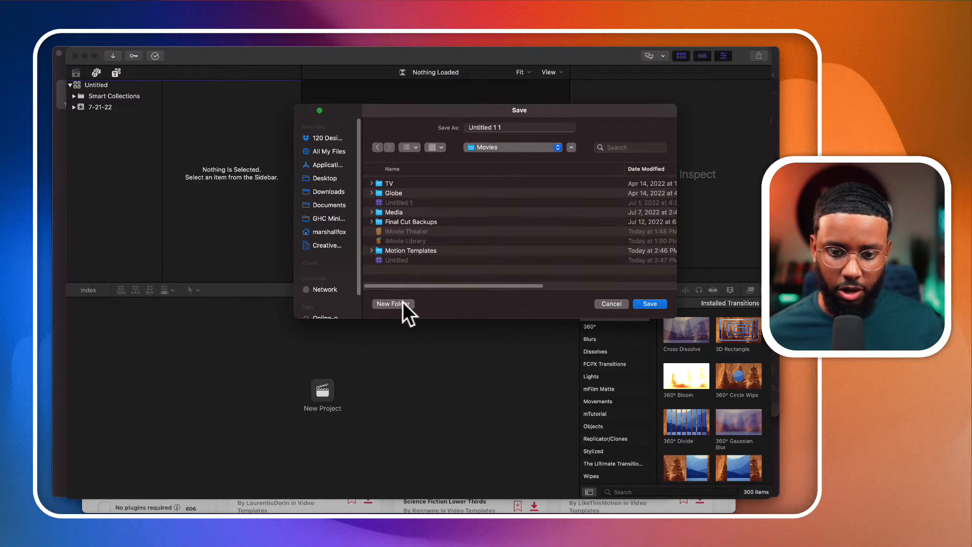
triple_click(493, 127)
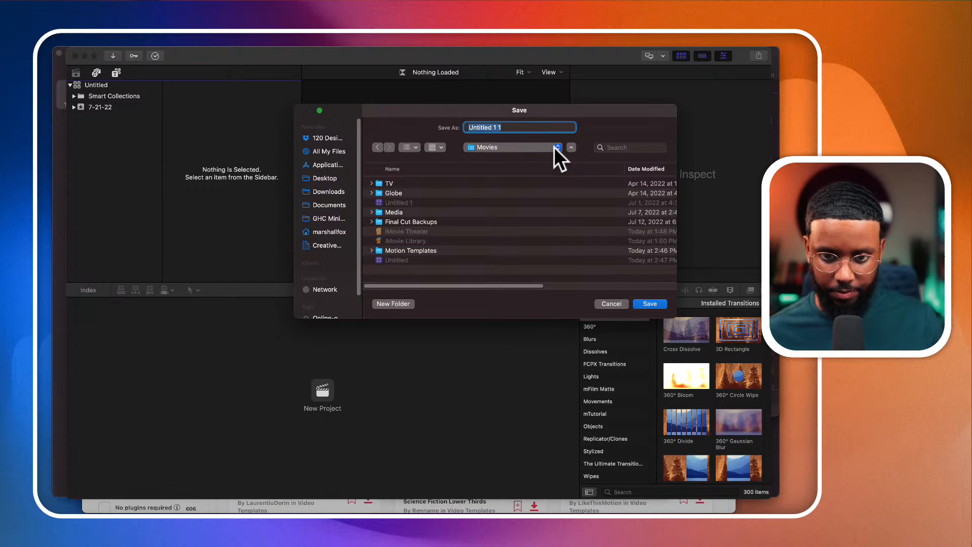
type("MC")
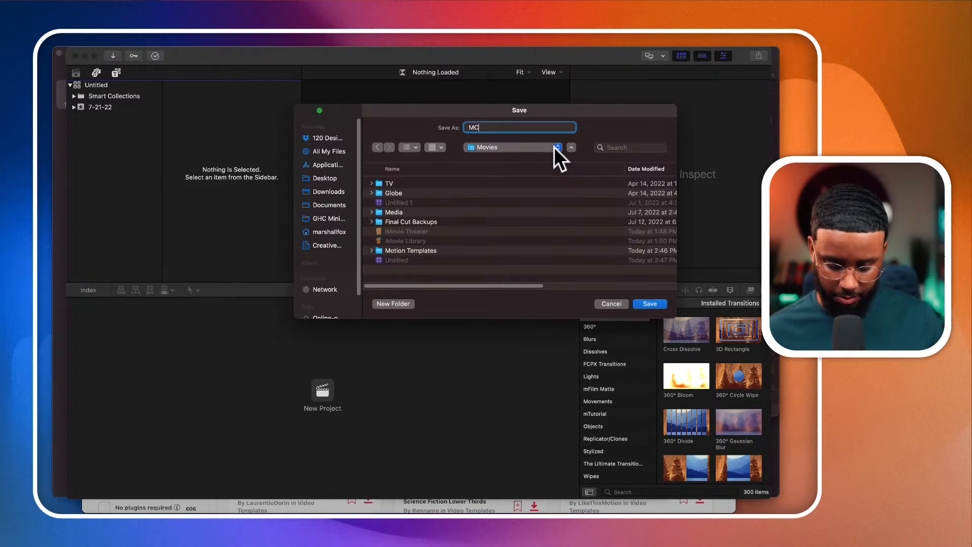
type("WE")
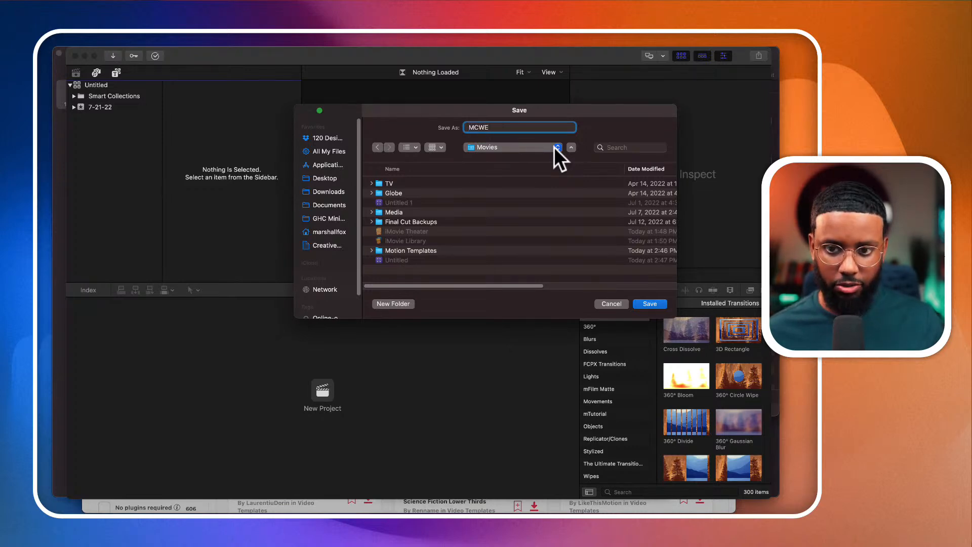
type(" Epis")
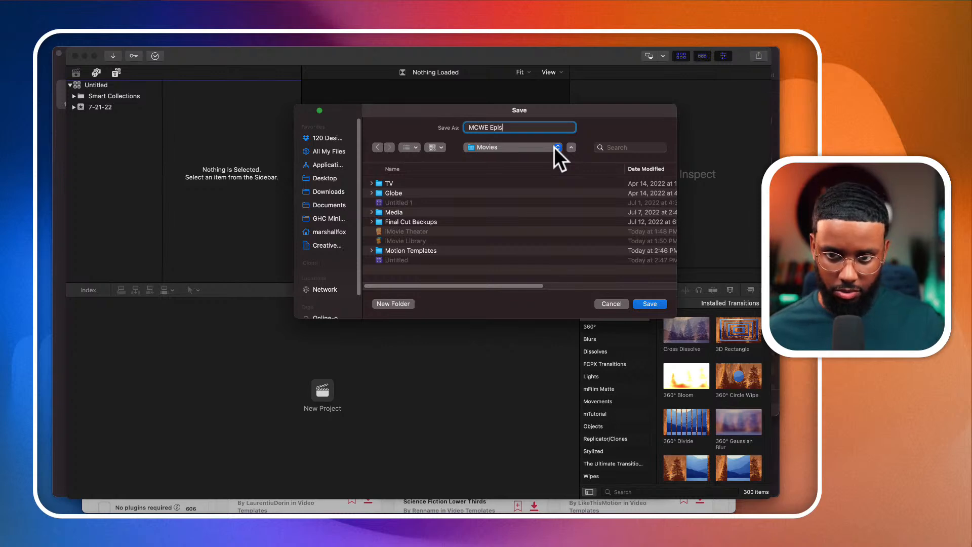
type("ode 6 Library")
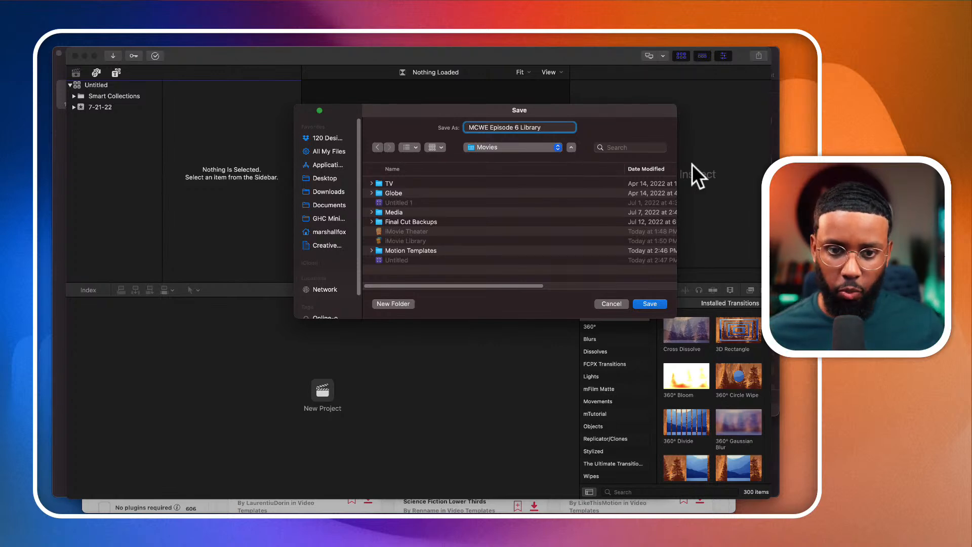
left_click(648, 303)
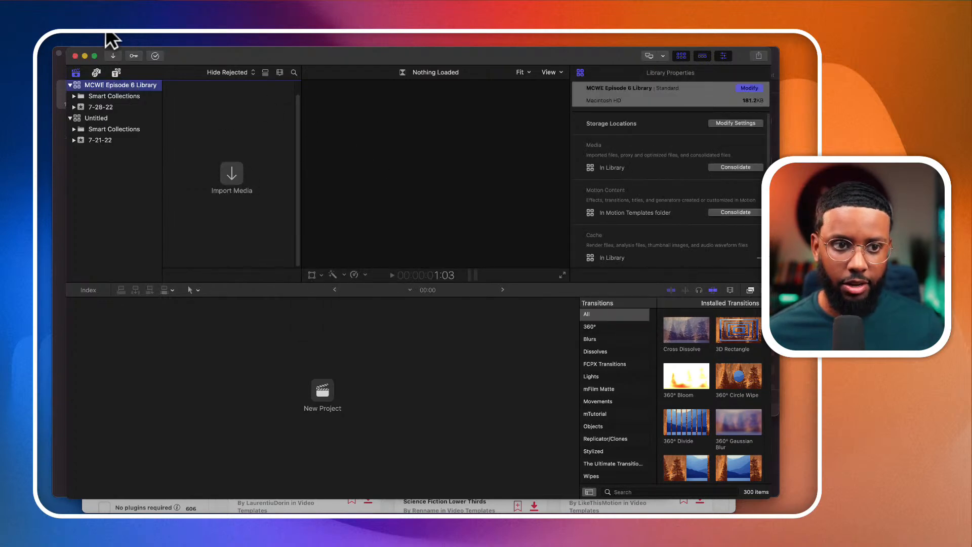
Select the 7-28-22 event in MCWE Episode 6 Library
left_click(105, 32)
mouse_move(106, 40)
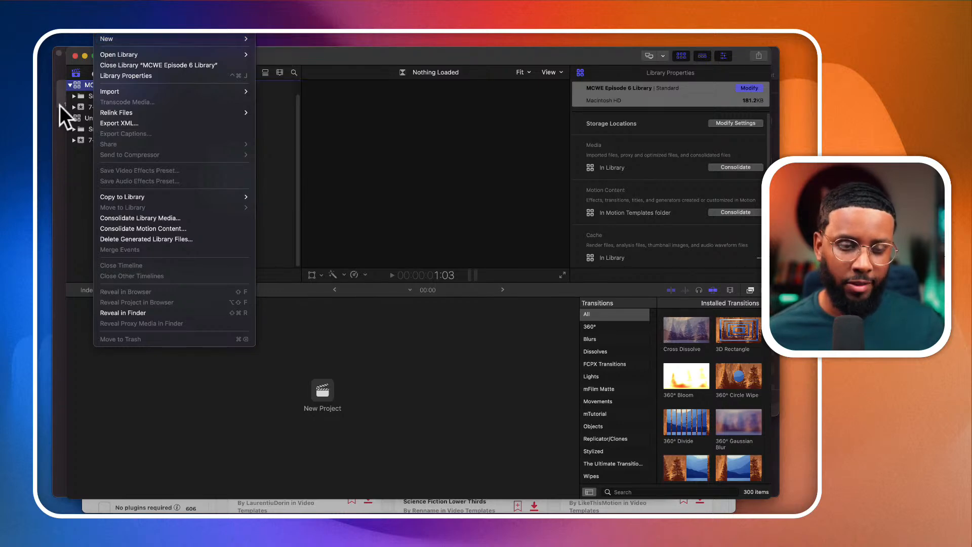
left_click(74, 85)
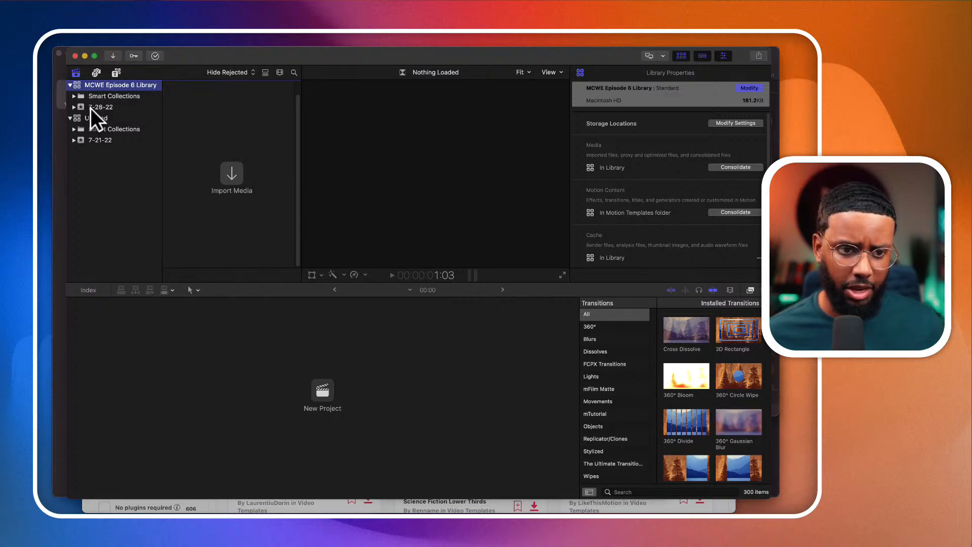
left_click(105, 108)
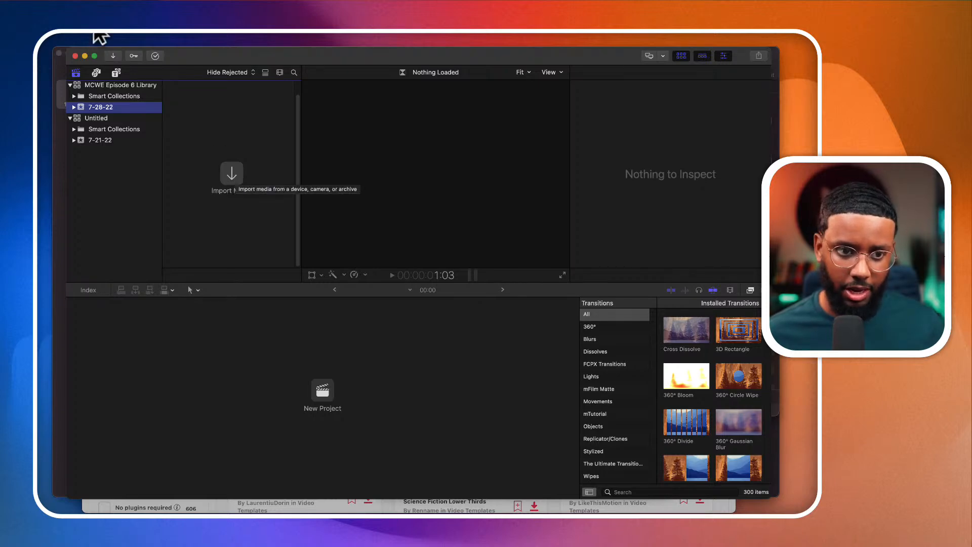
left_click(117, 72)
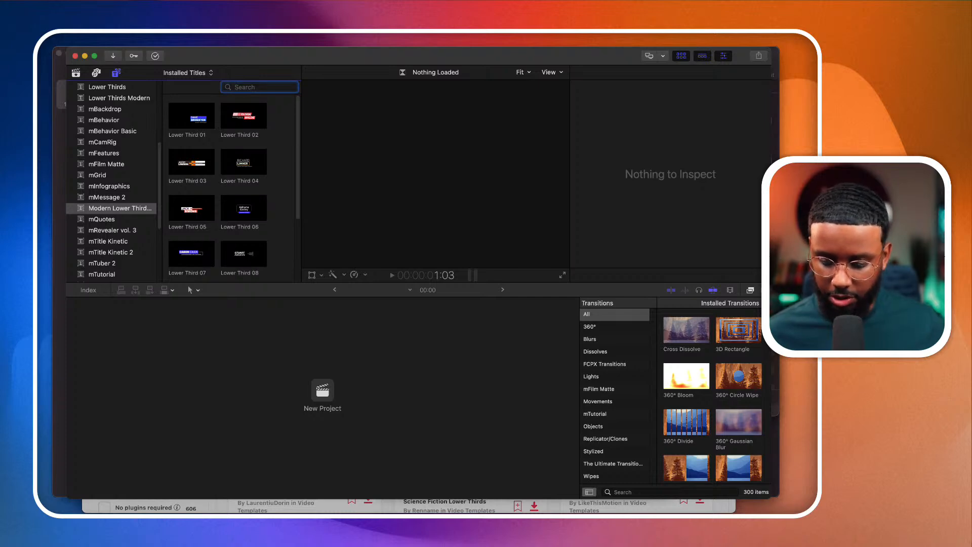
key("super+Tab")
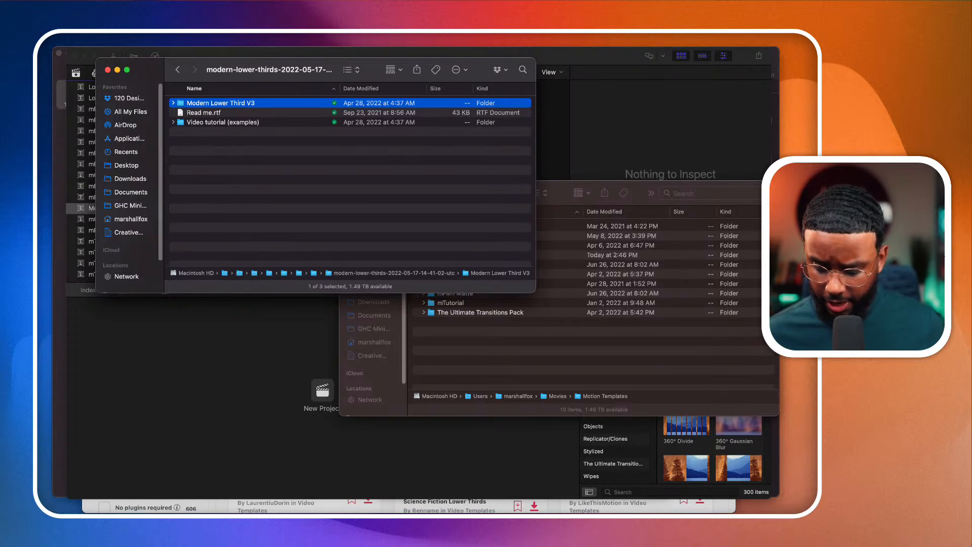
key("super+Tab")
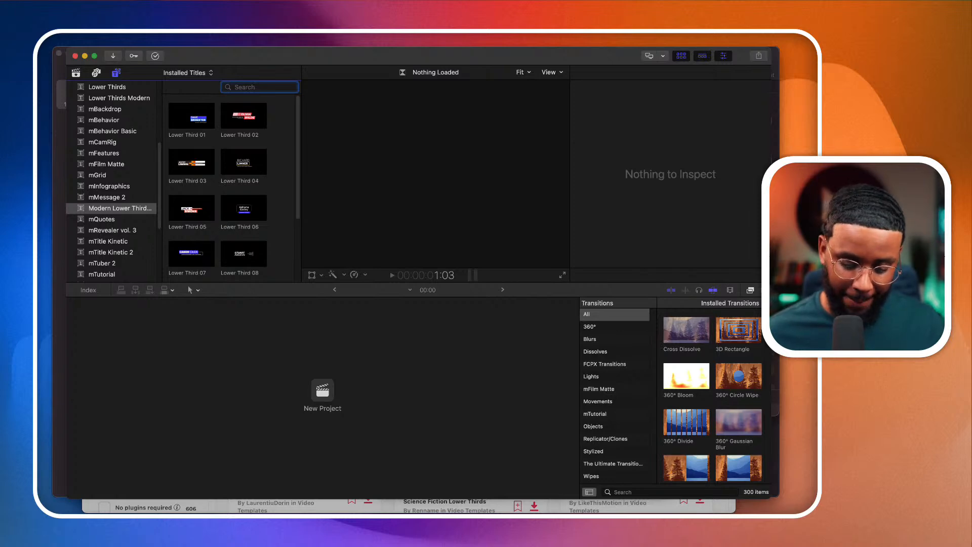
Switch to Finder and copy the Coffee.mov clip from the search results
key("super+Tab")
left_click(603, 363)
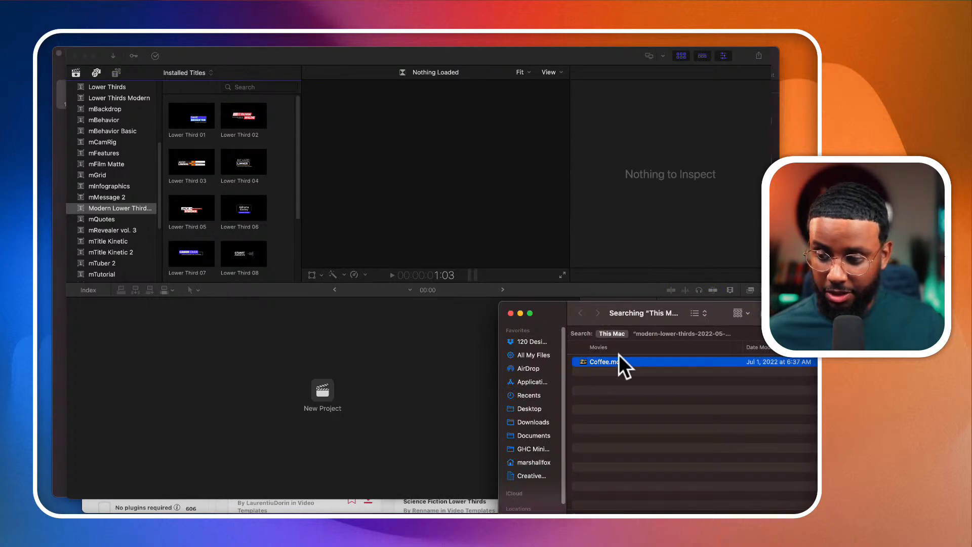
left_click_drag(713, 305, 669, 196)
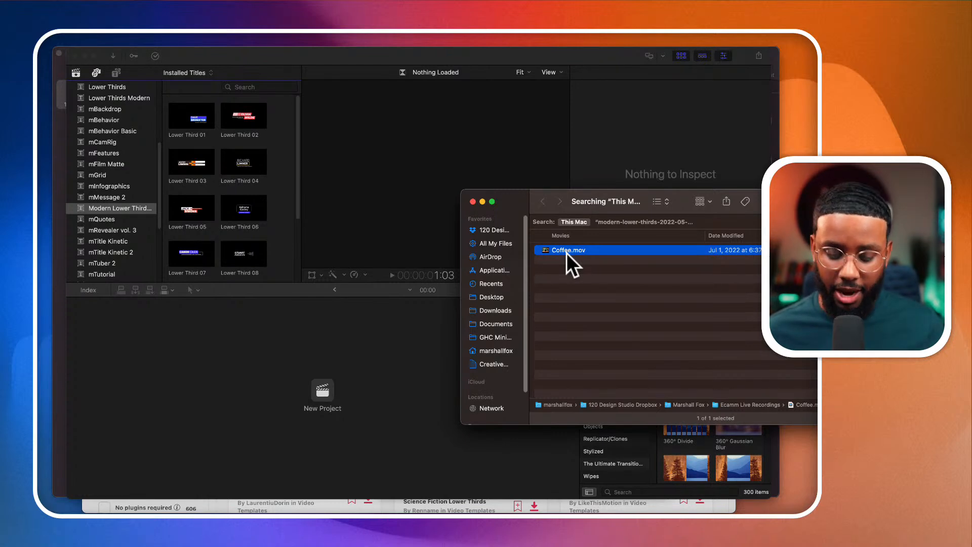
Create a folder named "MCWE Episode 6 Media" in the home account's Movies folder
left_click(501, 347)
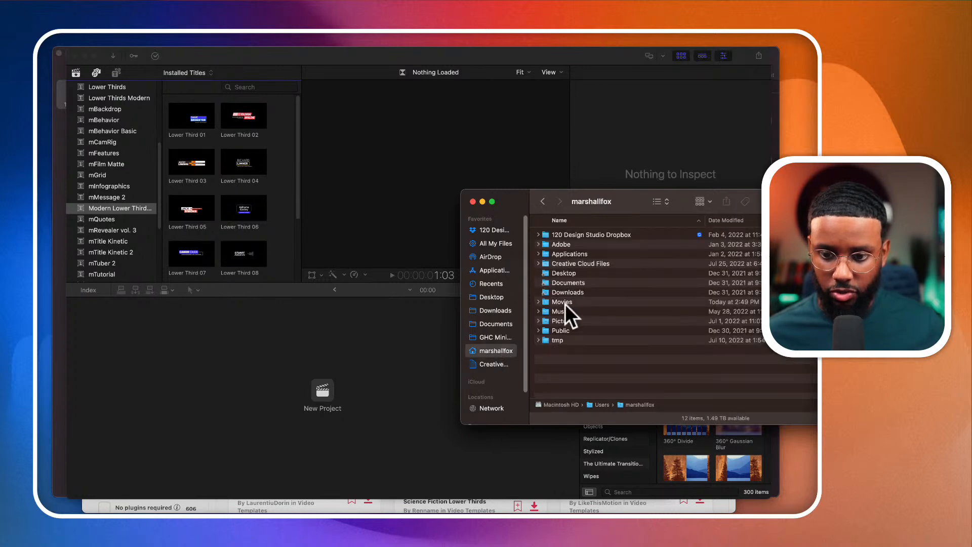
double_click(566, 302)
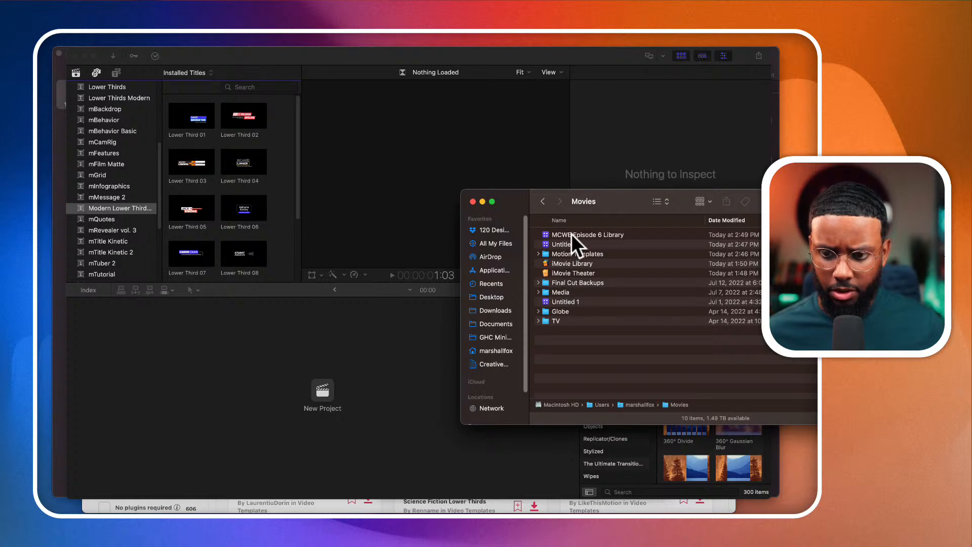
right_click(556, 346)
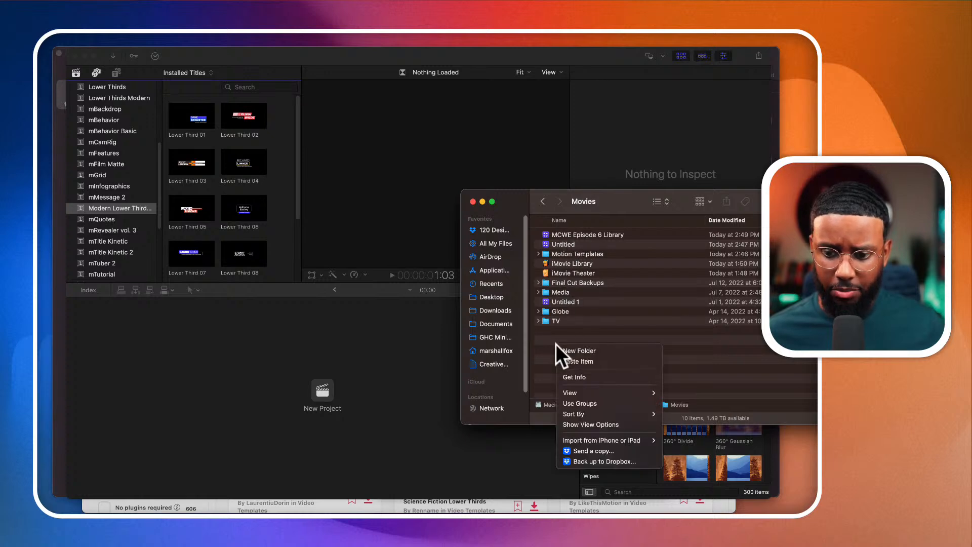
left_click(571, 350)
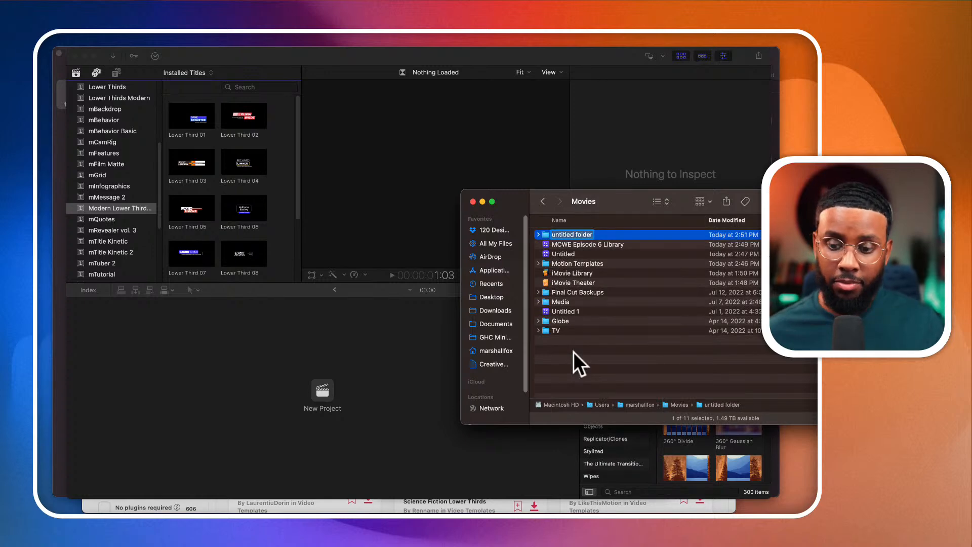
type("MCWE")
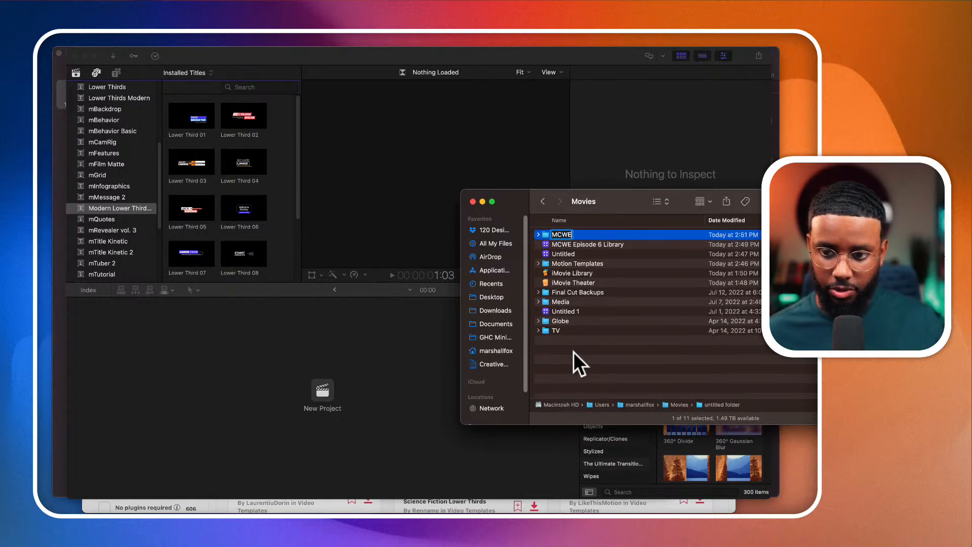
type(" Episod")
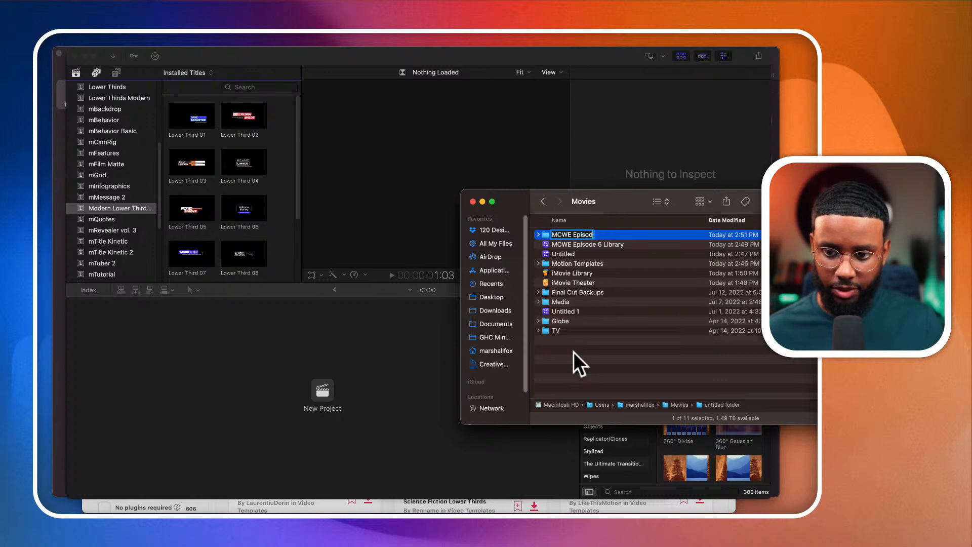
type("e 6 Media")
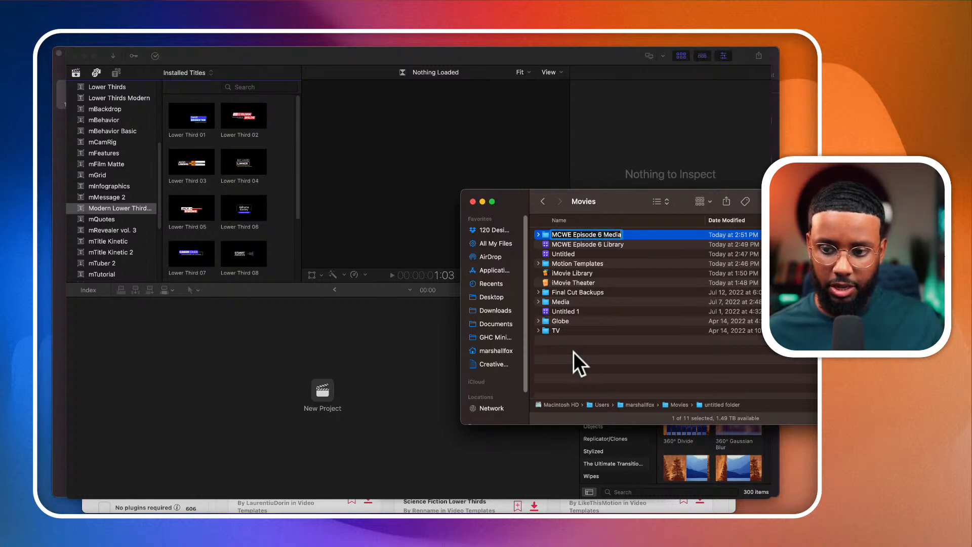
key("Return")
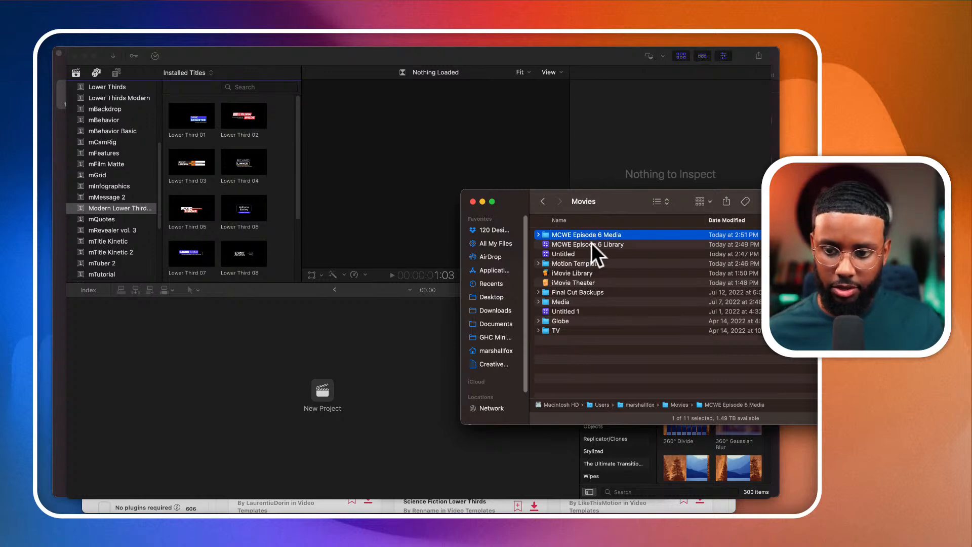
Paste Coffee.mov into the MCWE Episode 6 Media folder and return to Final Cut Pro
double_click(592, 234)
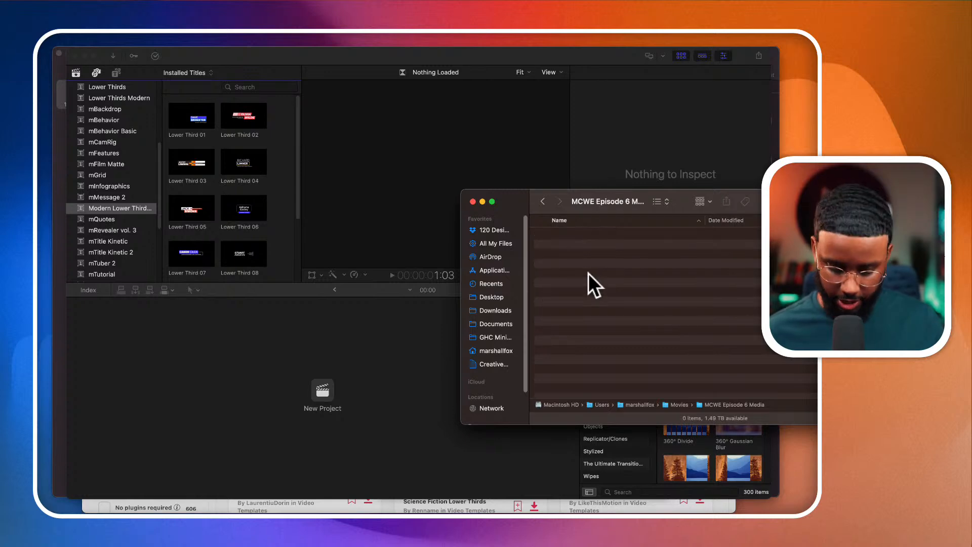
key("super+v")
left_click(249, 86)
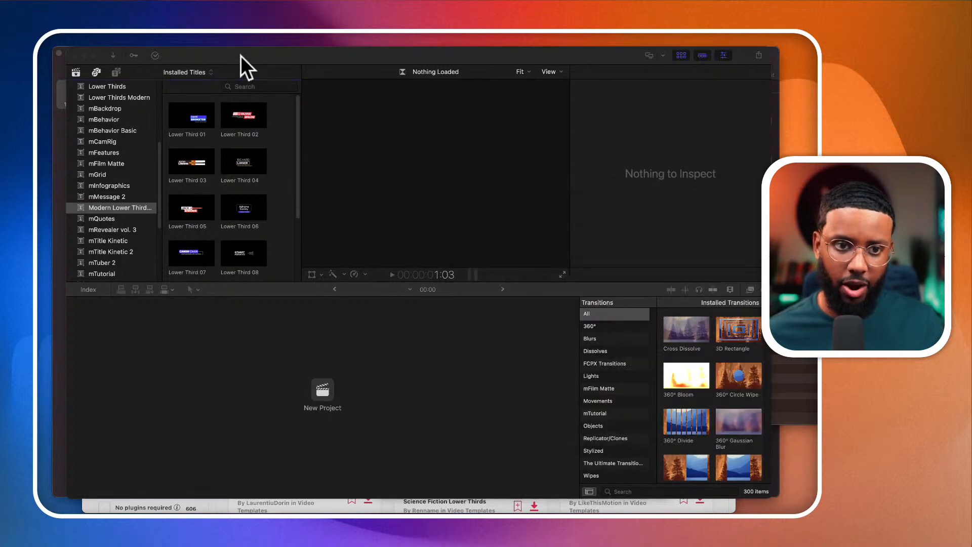
Start a media import and browse Macintosh HD to the home account's Movies folder
left_click(112, 55)
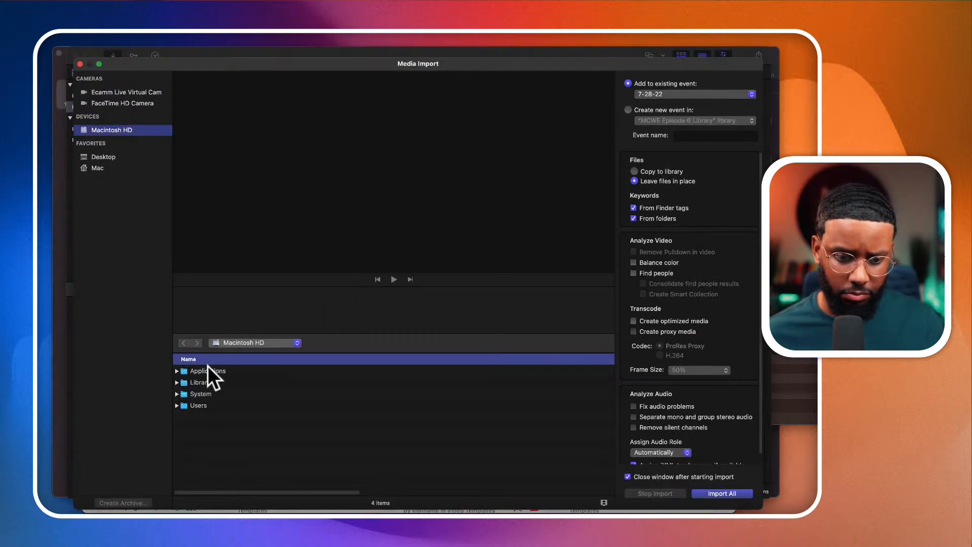
double_click(202, 405)
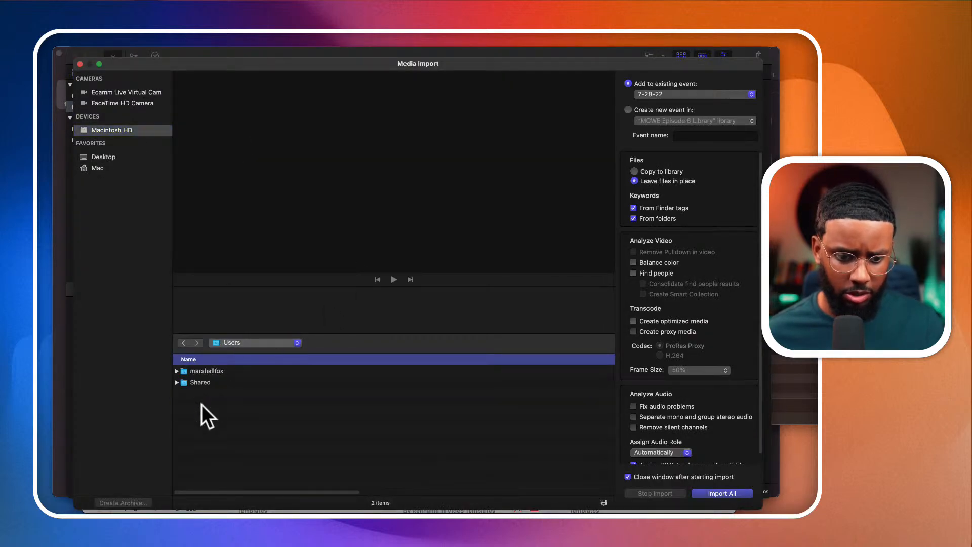
double_click(207, 371)
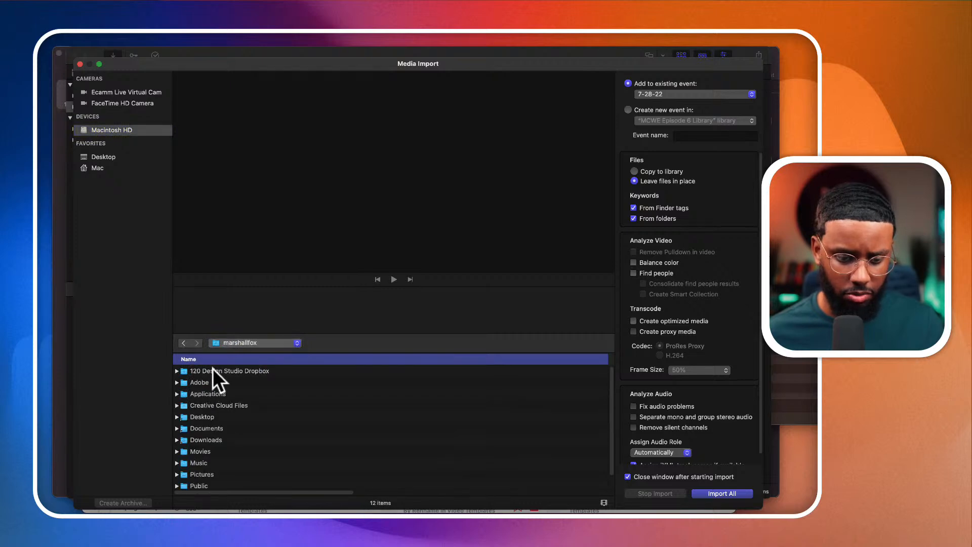
scroll(212, 369, "down", 1)
left_click(204, 437)
double_click(204, 436)
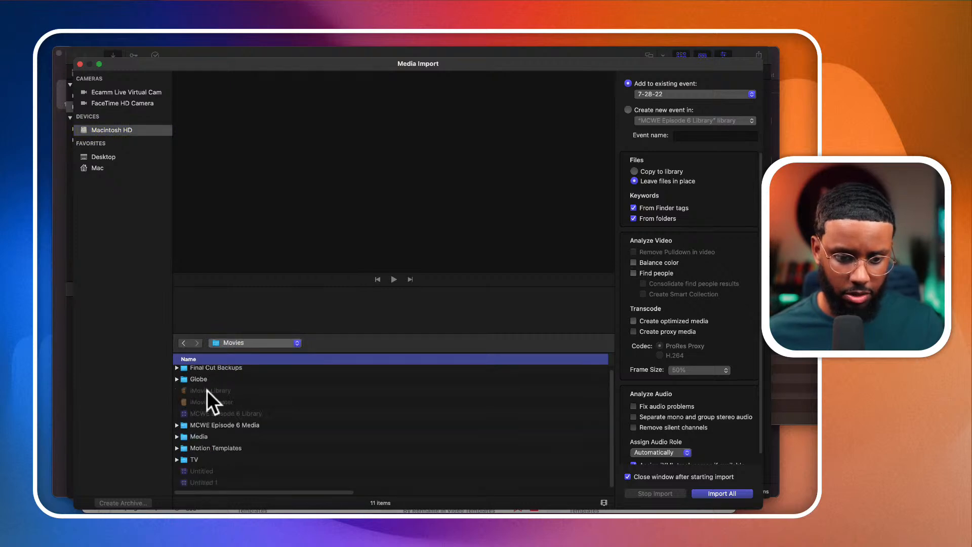
double_click(211, 438)
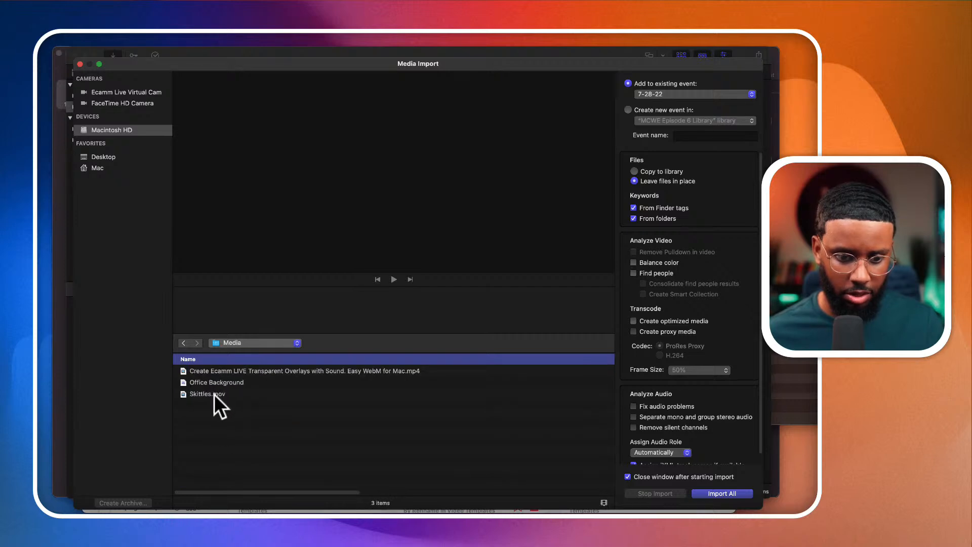
left_click(226, 346)
left_click(226, 352)
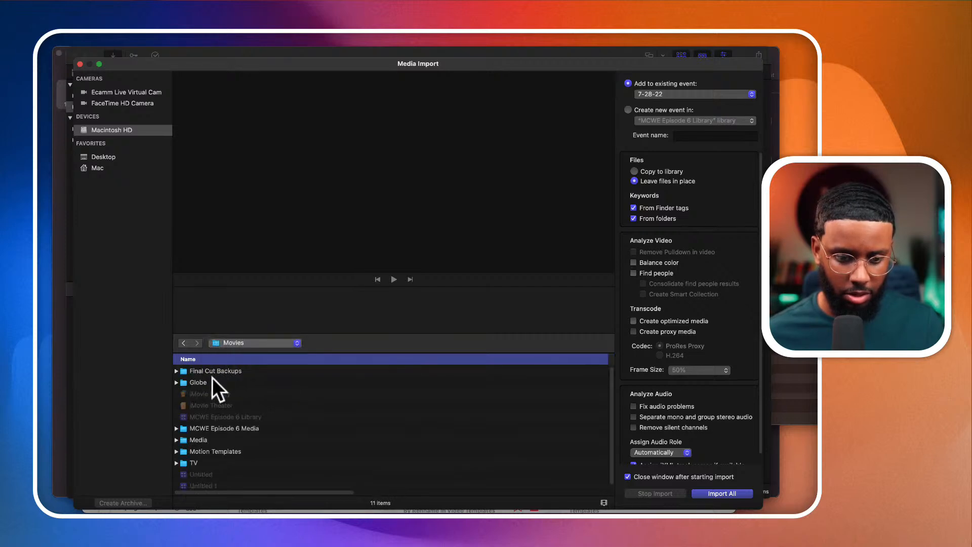
Import Coffee.mov from the MCWE Episode 6 Media folder into the 7-28-22 event, leaving files in place
double_click(214, 428)
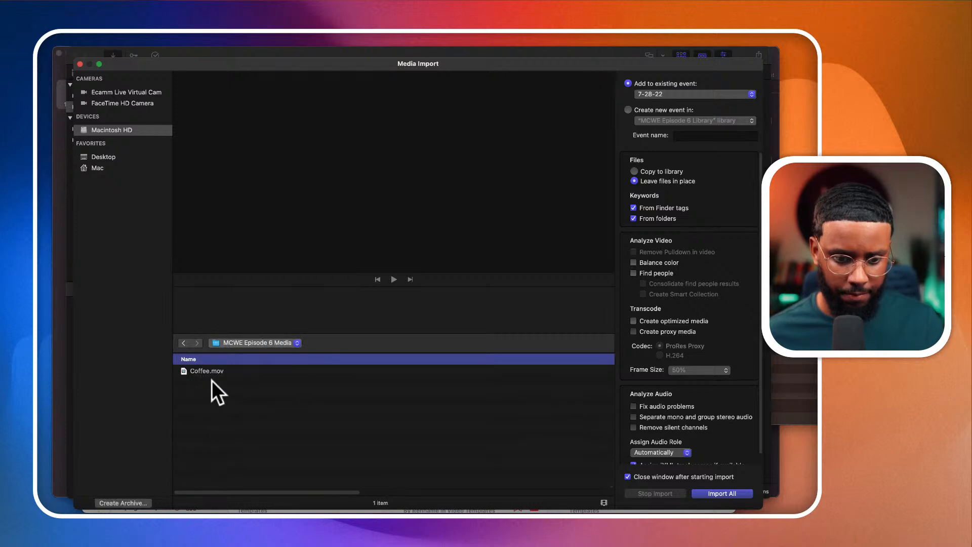
left_click(211, 371)
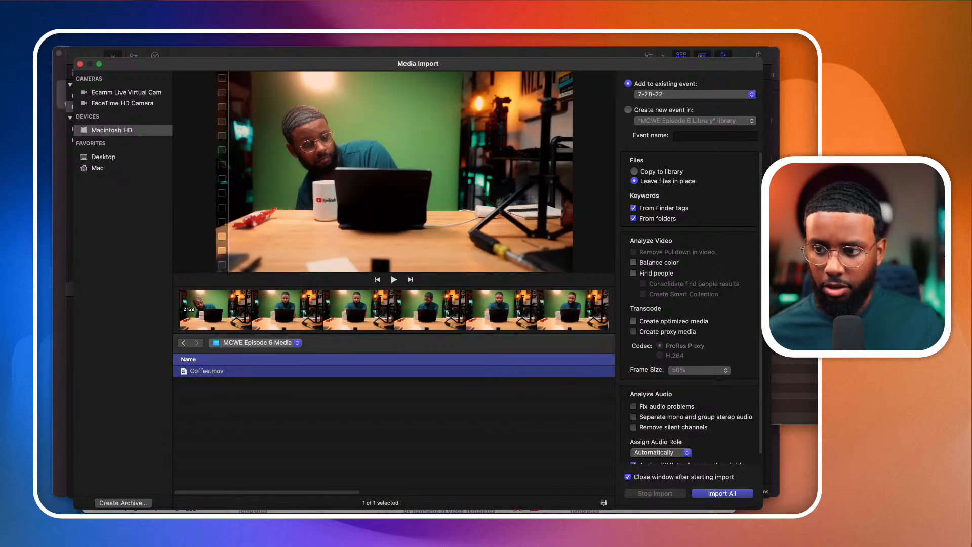
left_click(722, 493)
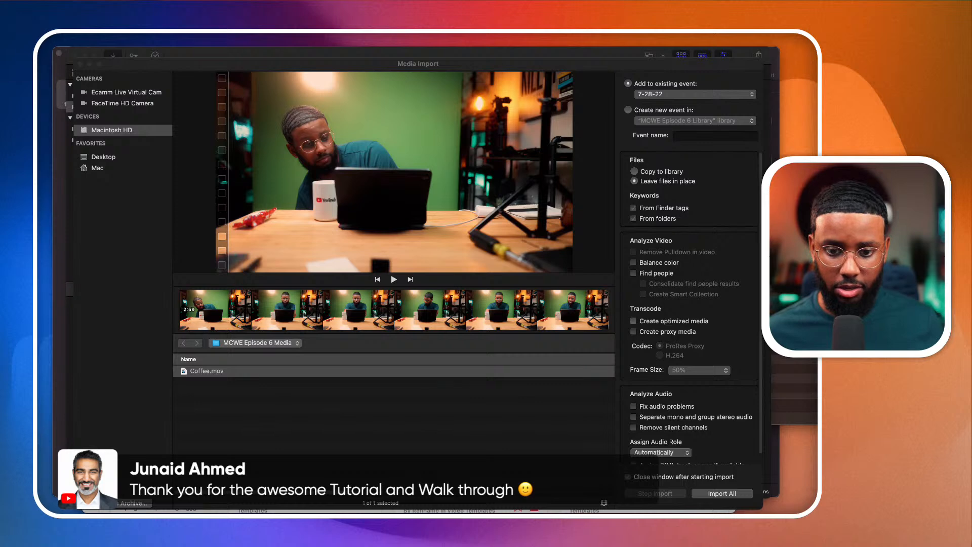
left_click(249, 373)
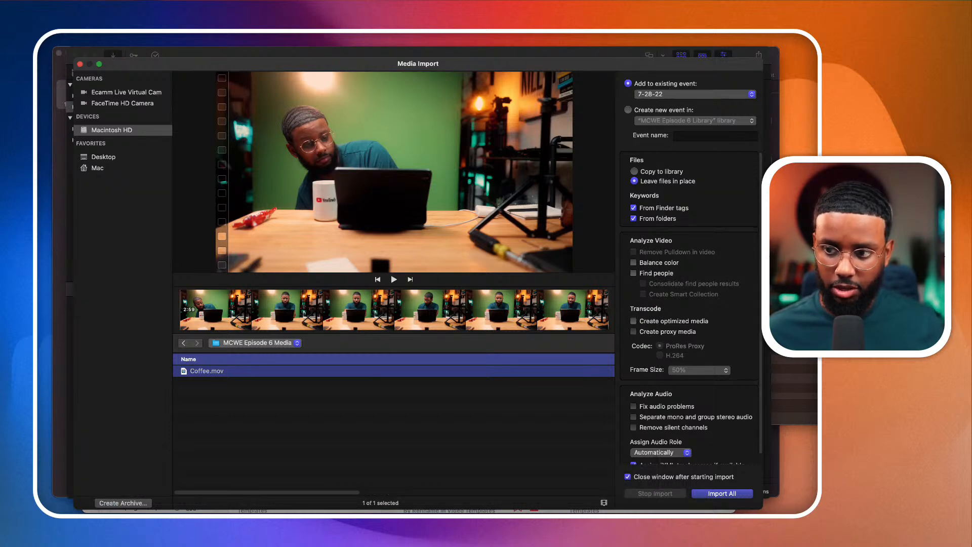
left_click(722, 493)
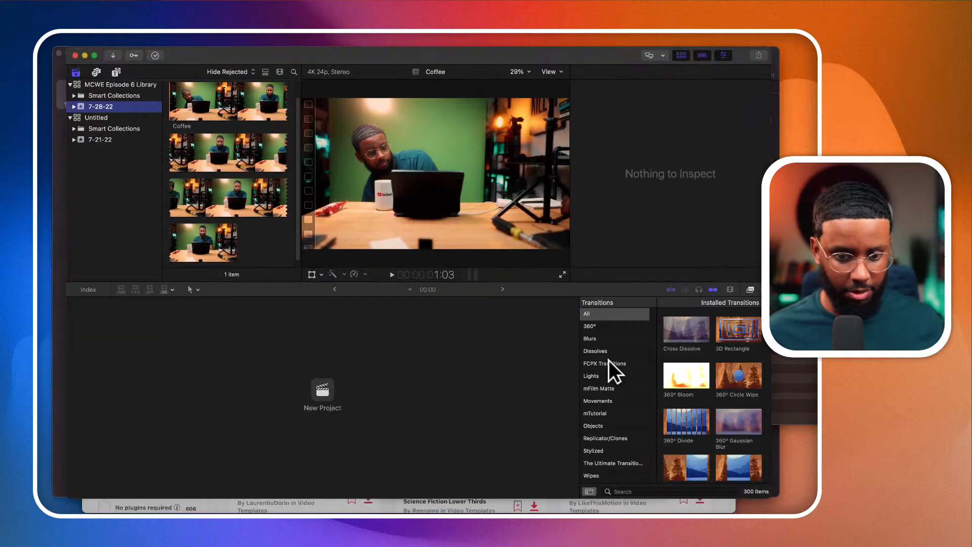
Create a project named "MCWE Ep 6" in the 7-28-22 event and place the Coffee clip on its timeline
left_click(329, 388)
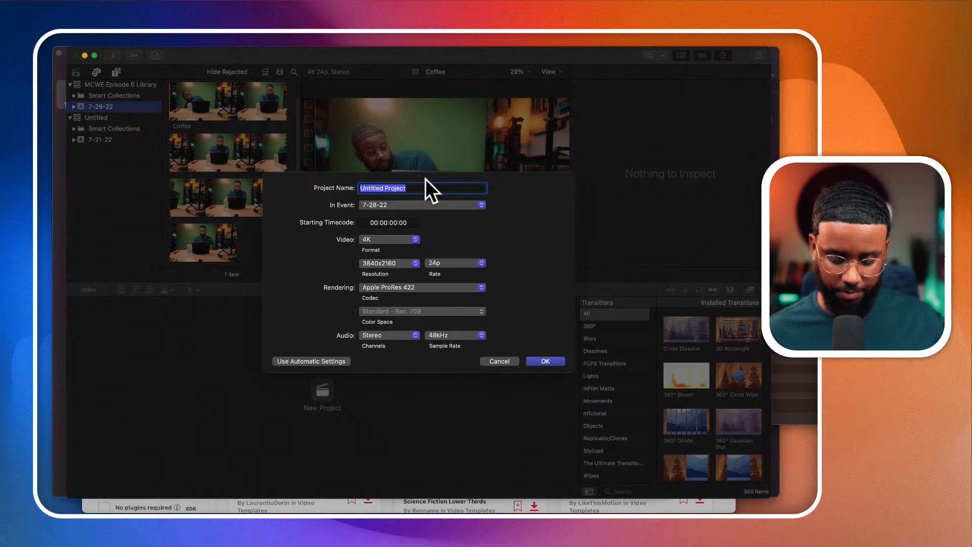
type("MCWE ")
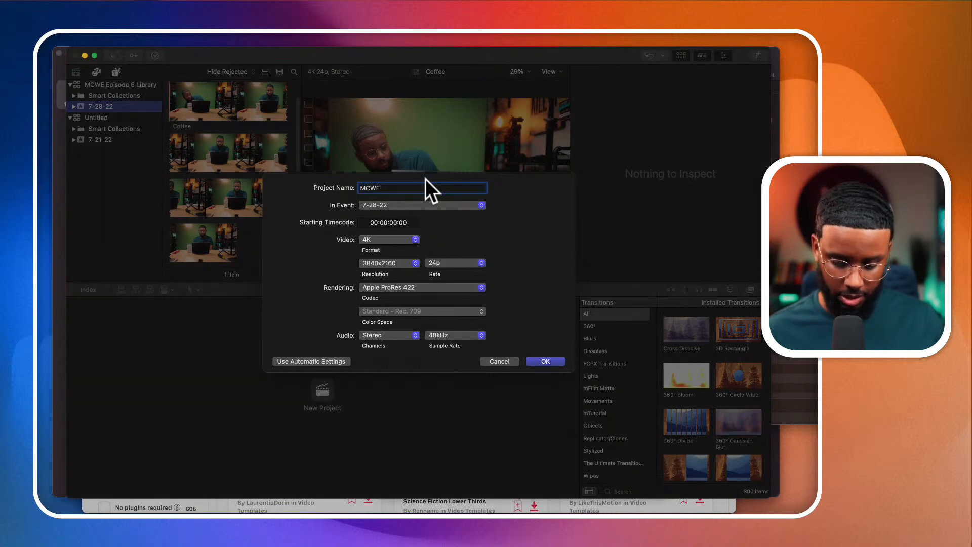
type("Ep ")
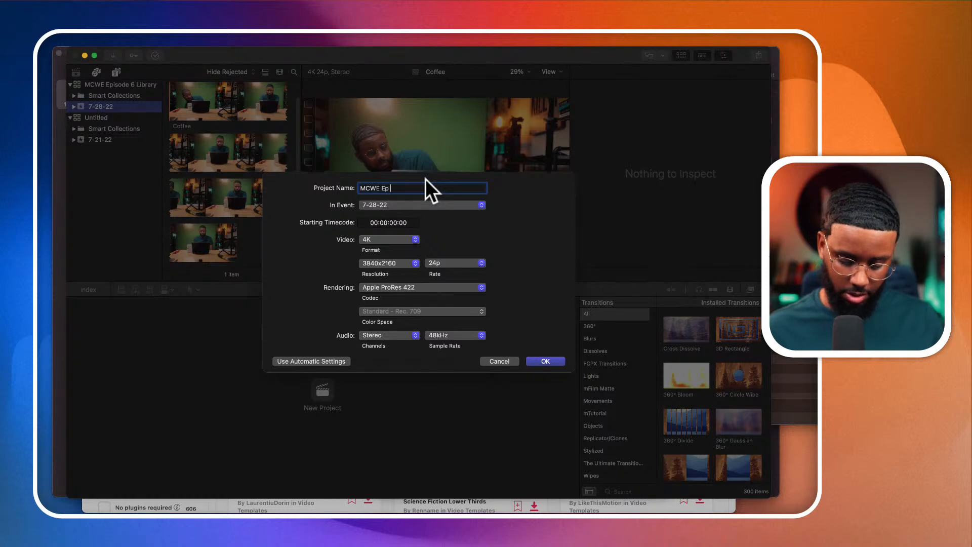
type("6")
key("Return")
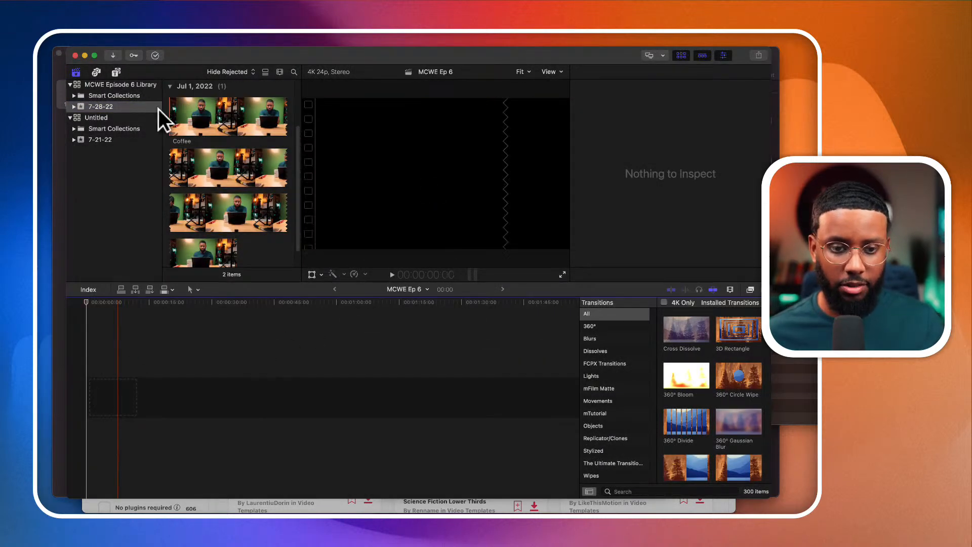
left_click_drag(208, 106, 139, 421)
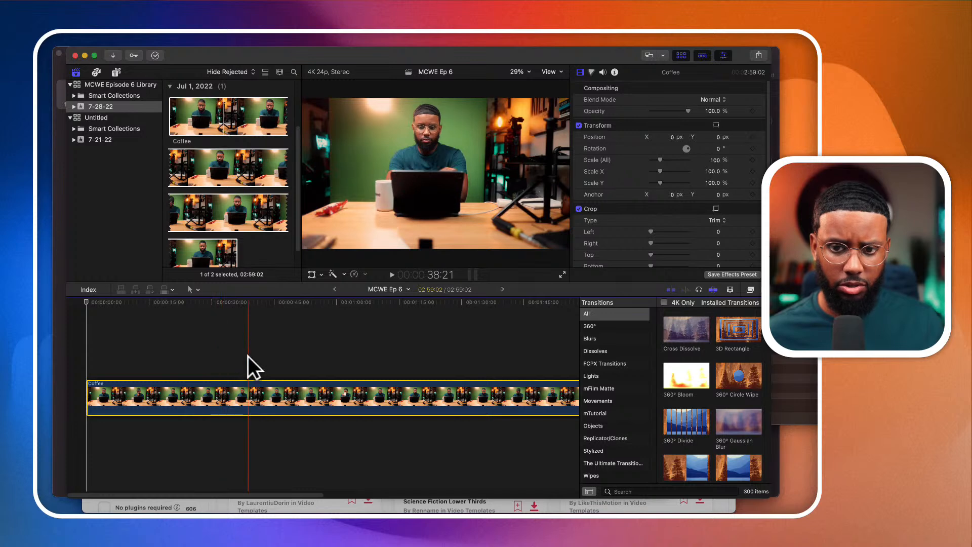
Browse the installed title categories, including LenoFX Highlighters and mBehavior Basic
left_click(116, 72)
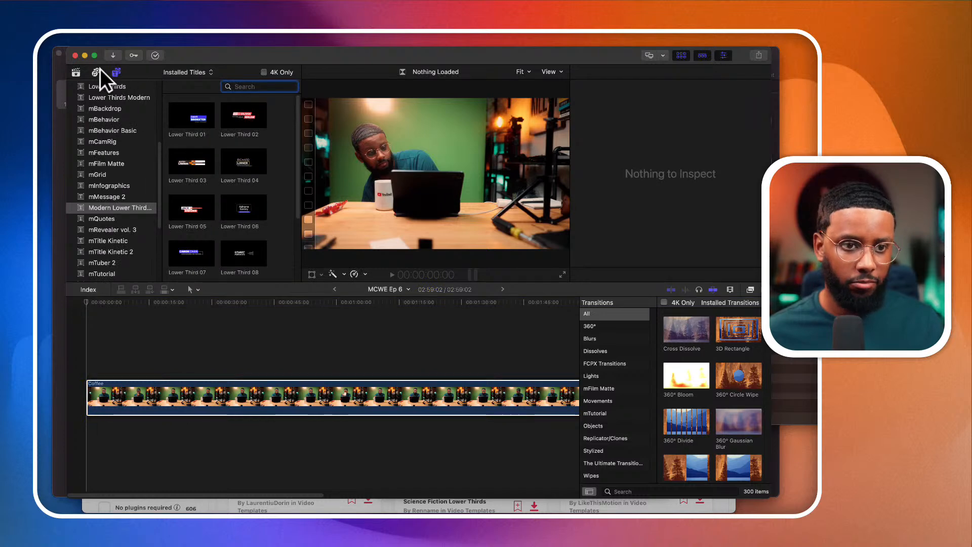
scroll(99, 155, "up", 5)
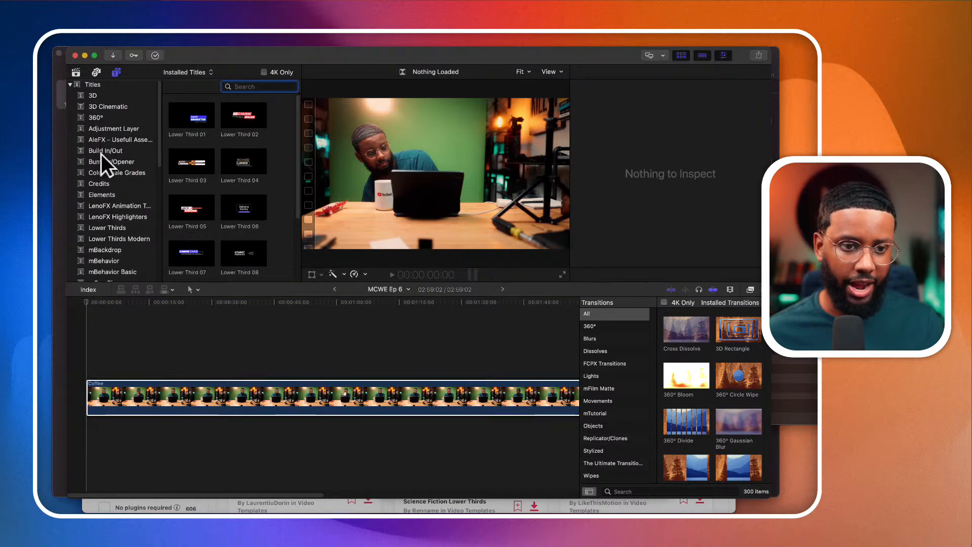
scroll(101, 187, "down", 2)
left_click(101, 198)
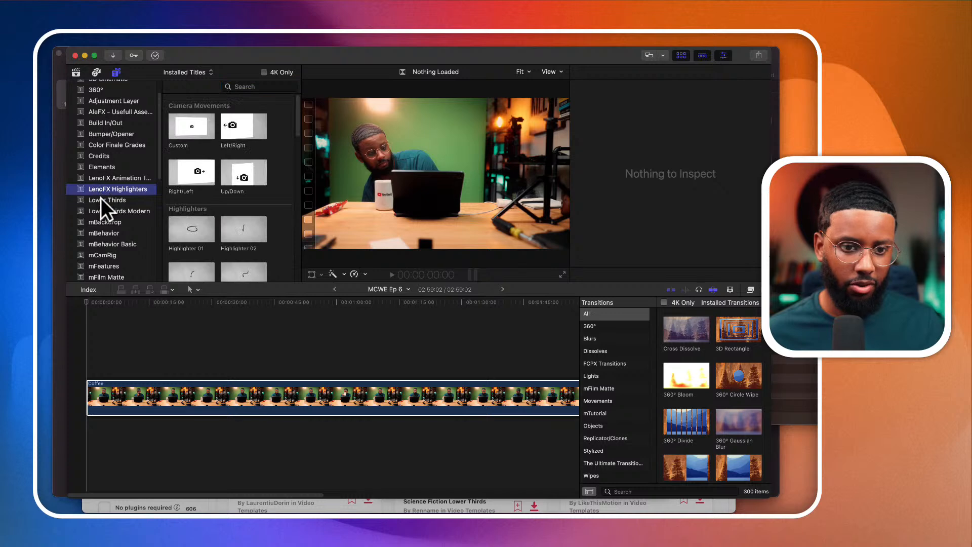
scroll(102, 203, "down", 2)
left_click(102, 201)
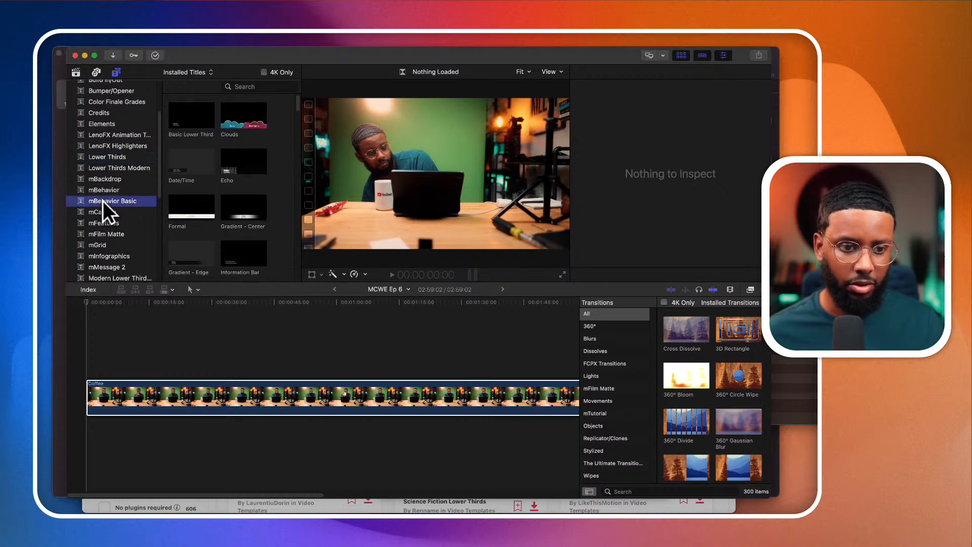
scroll(104, 185, "down", 2)
Try the mFilm Matte 12 title above the start of the Coffee clip and delete it from the timeline
left_click(104, 188)
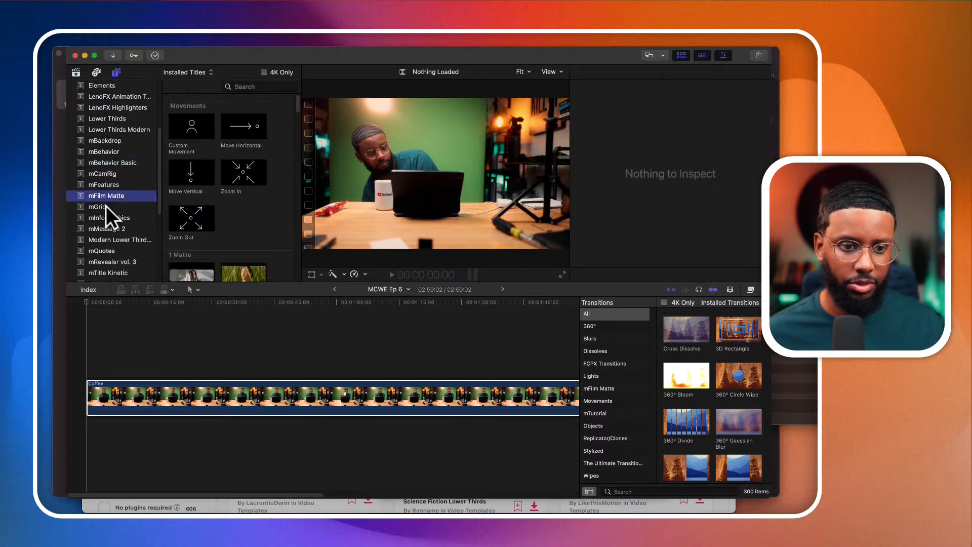
scroll(105, 205, "down", 2)
scroll(200, 208, "down", 5)
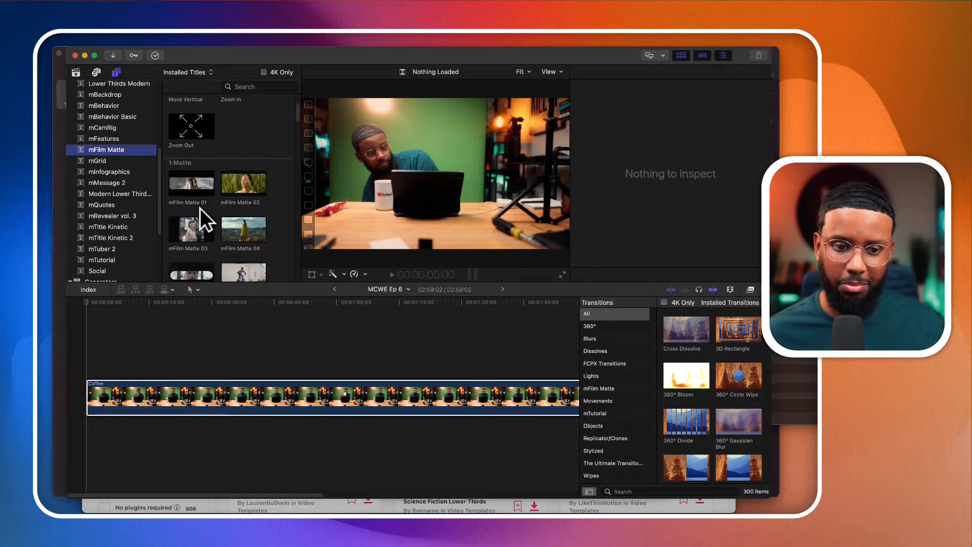
scroll(199, 208, "down", 2)
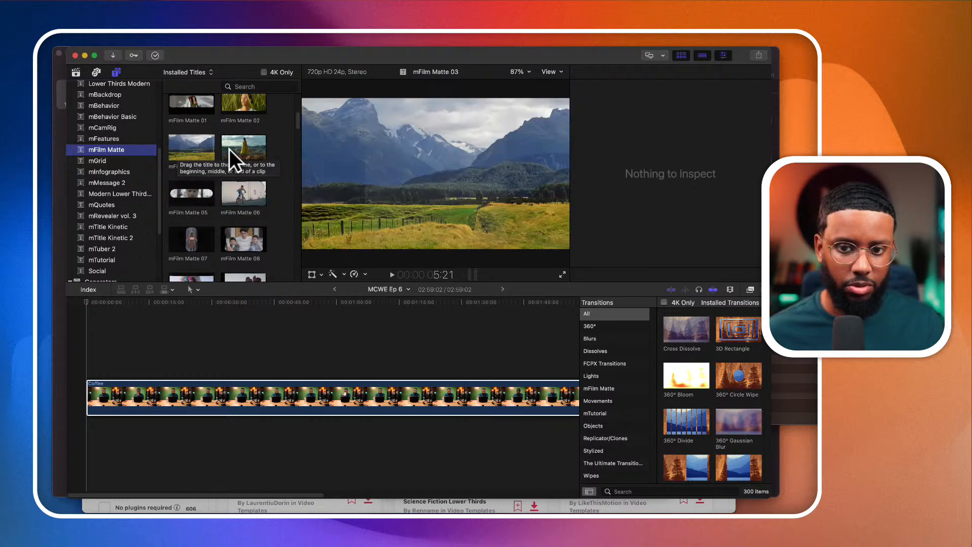
scroll(250, 207, "down", 4)
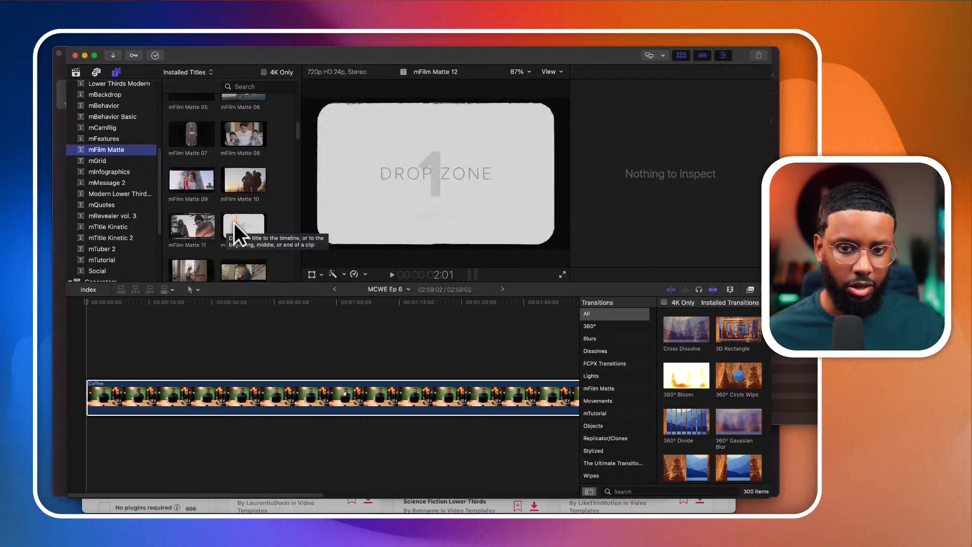
left_click(235, 222)
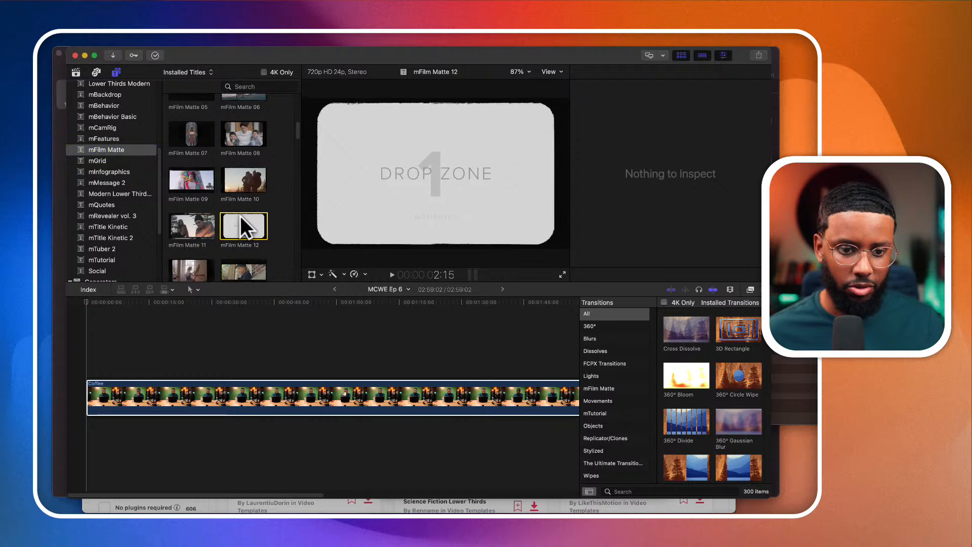
left_click_drag(250, 222, 96, 345)
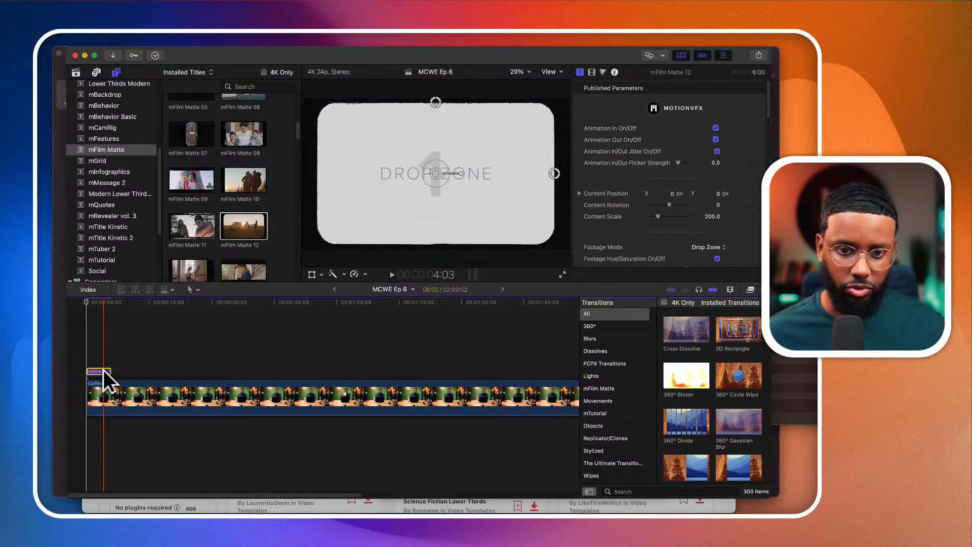
key("Delete")
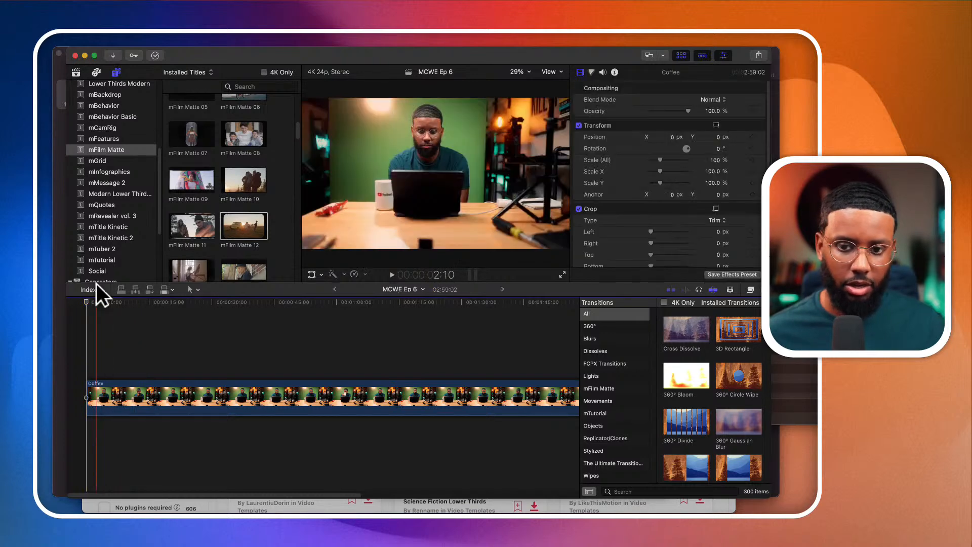
Add the mQuote 16 title from mQuotes above the start of the Coffee clip and play it back briefly
scroll(112, 217, "down", 2)
left_click(114, 167)
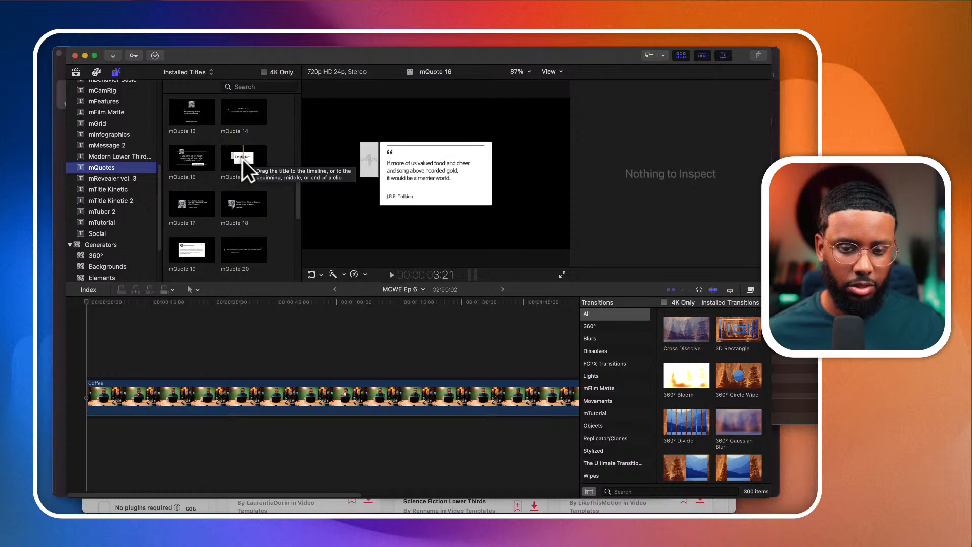
left_click_drag(242, 159, 86, 347)
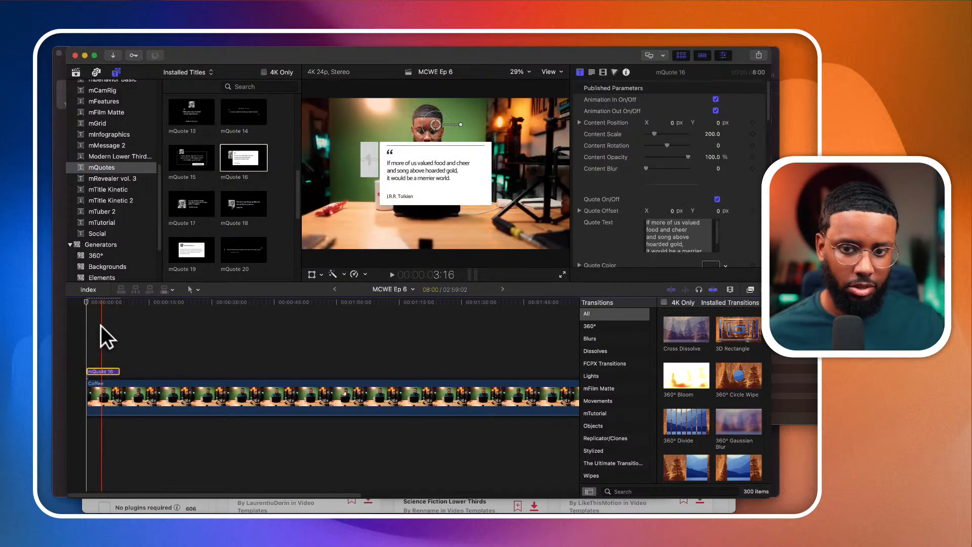
key("space")
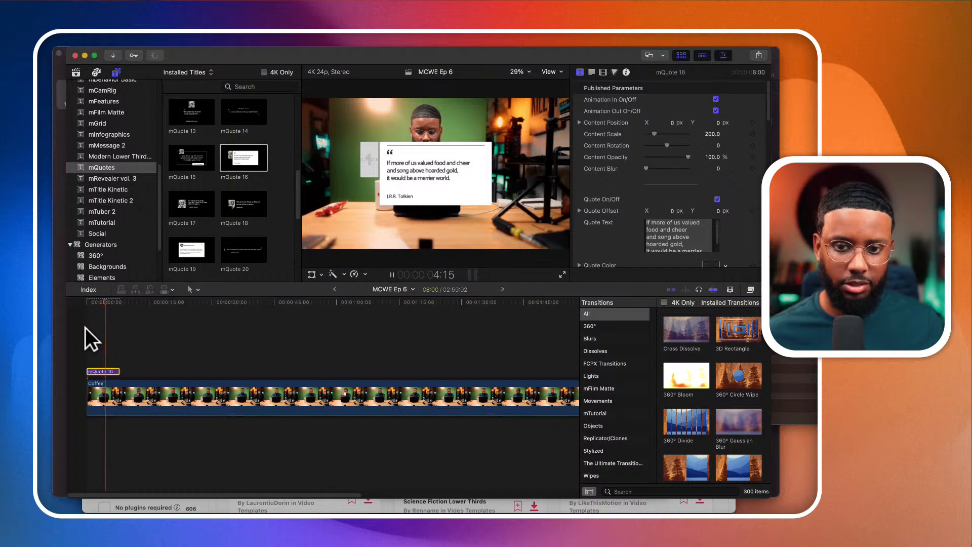
key("space")
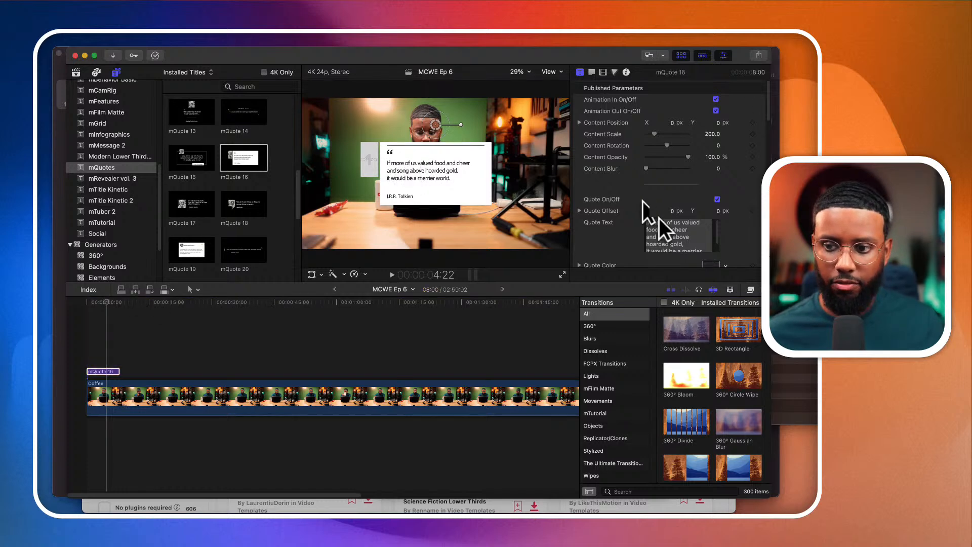
Set the title's quote text to "Small drive people also set your library to leave media in place. It will otherwise make duplicates of your clips."
left_click(669, 230)
key("super+a")
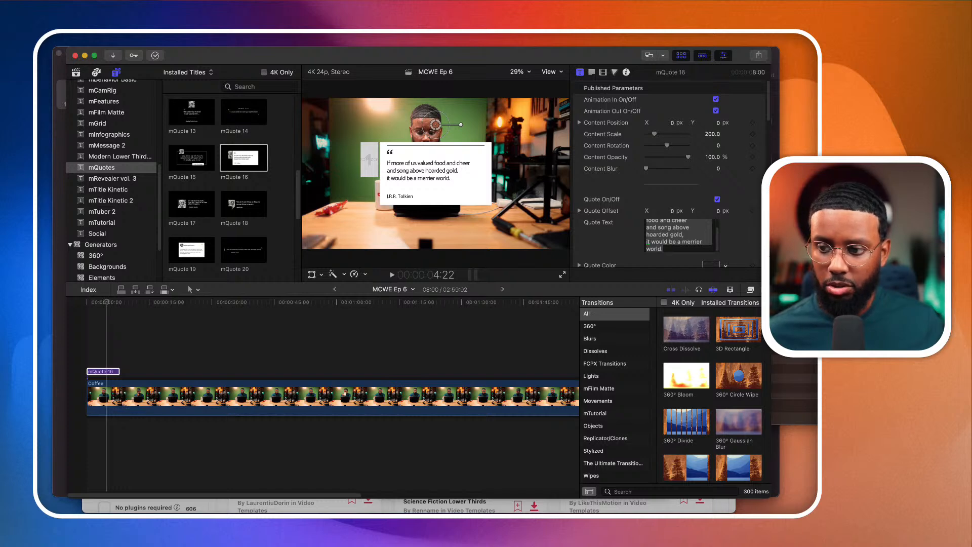
scroll(676, 238, "down", 1)
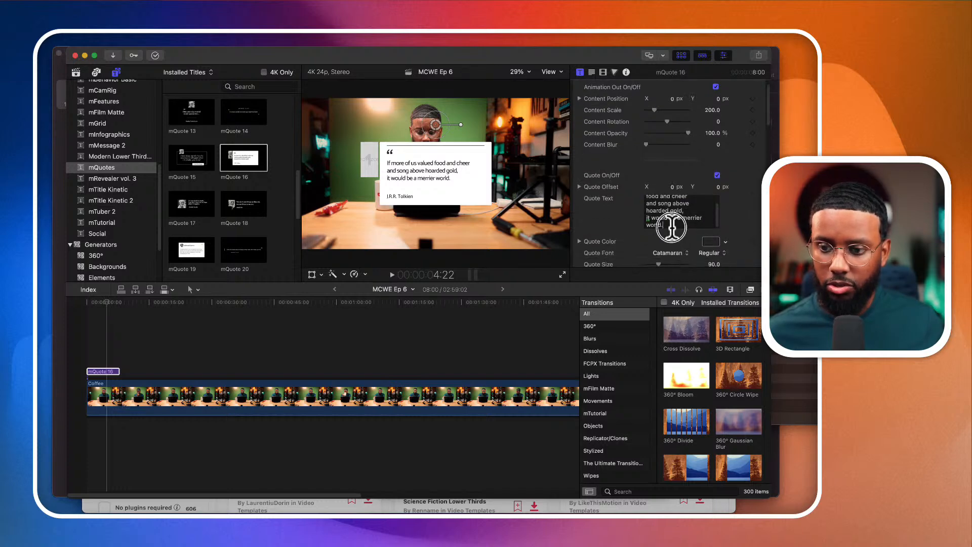
left_click_drag(671, 227, 637, 182)
type("Smal")
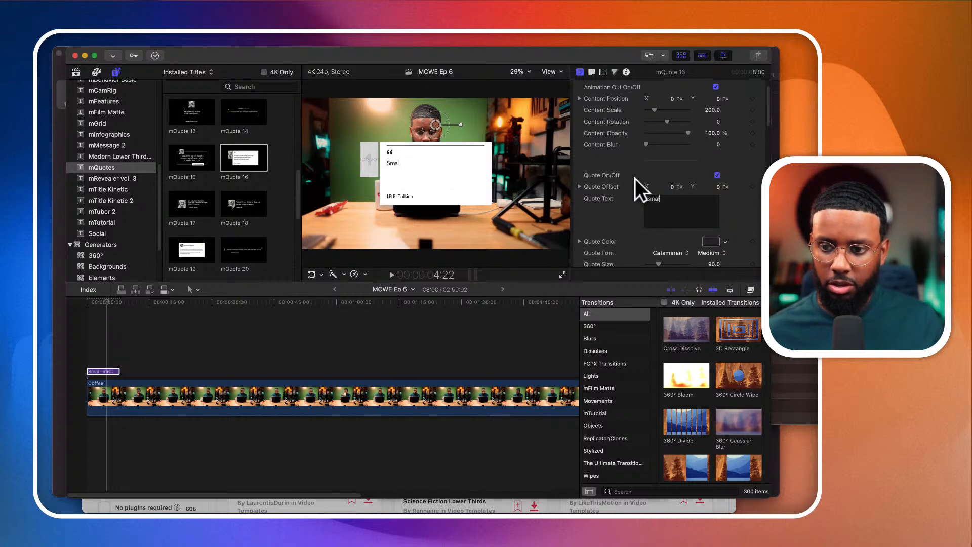
type("l drive peop")
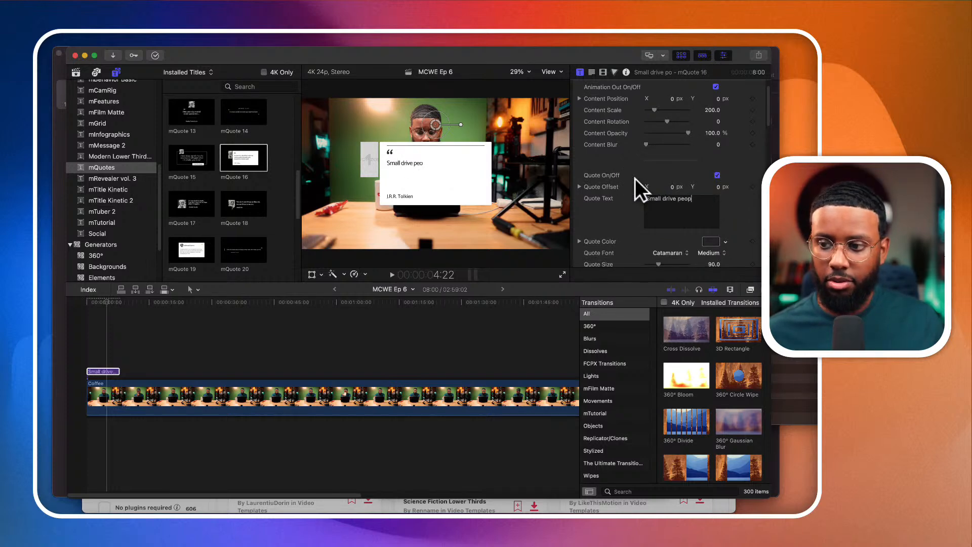
type("le also set")
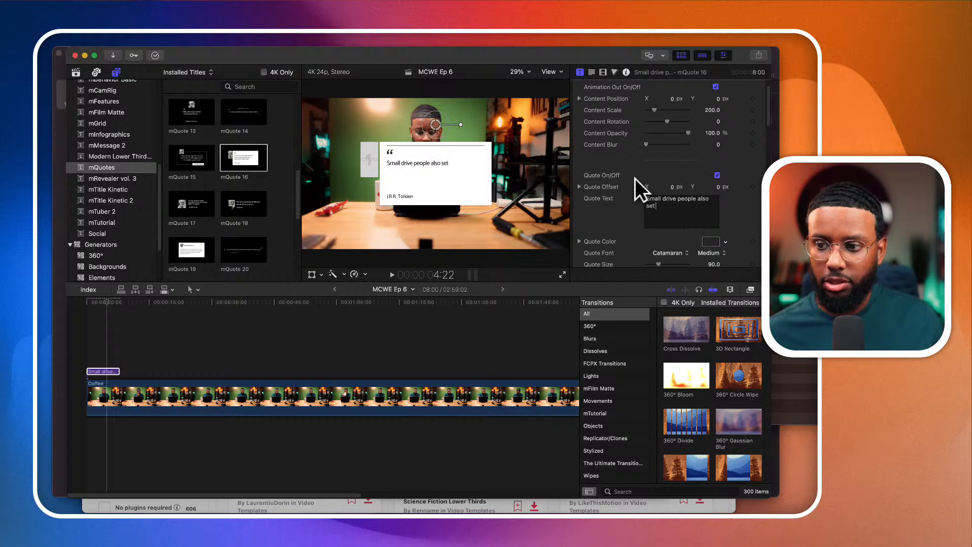
type(" your librar")
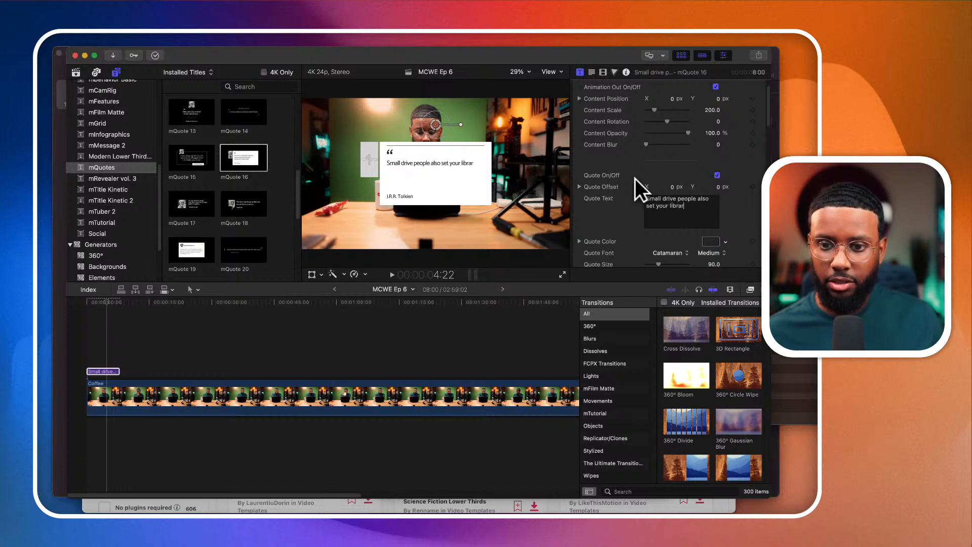
type("y to leave me")
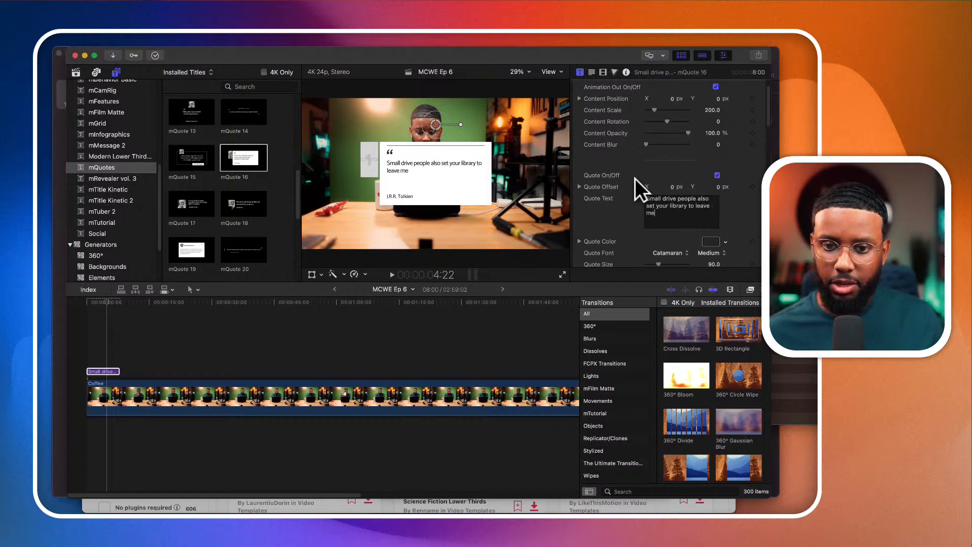
type("dia in place")
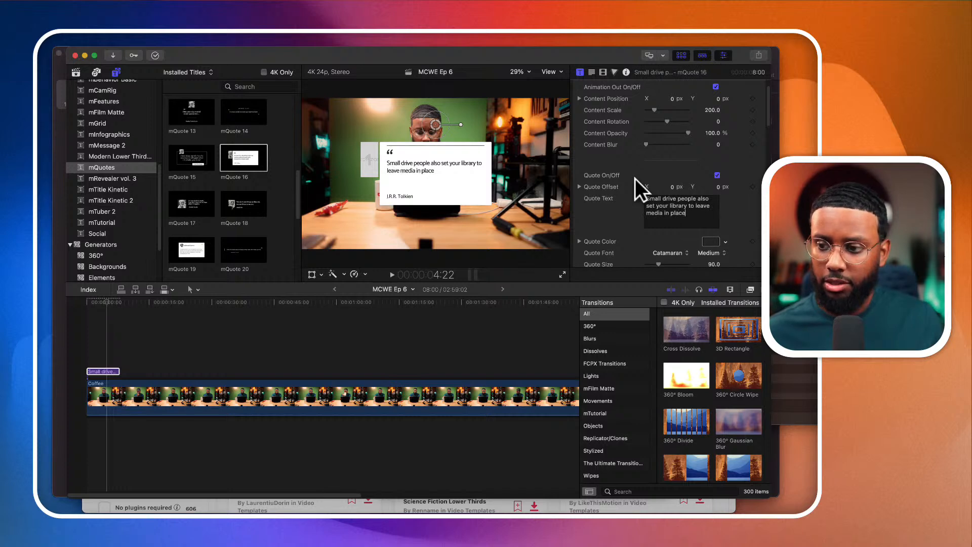
type(". It will oth")
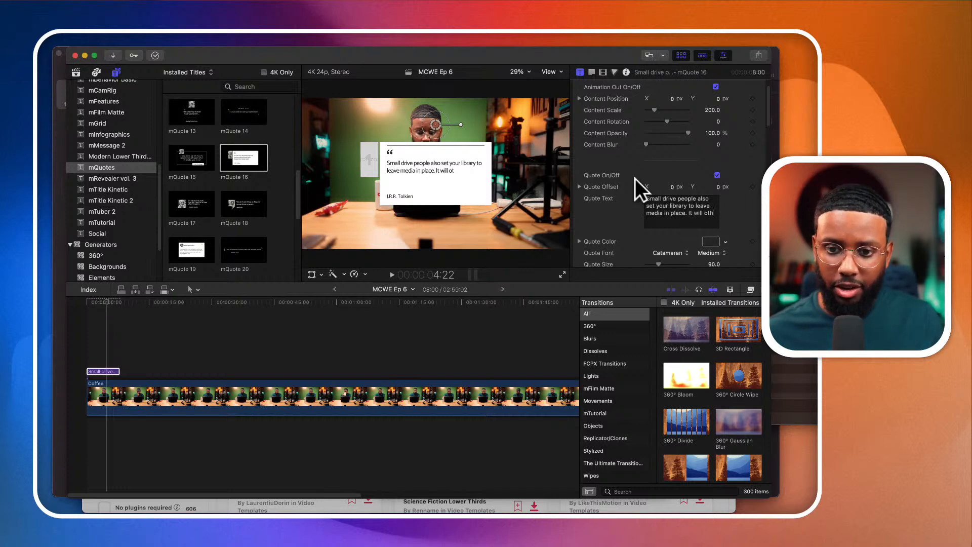
type("erwise make ")
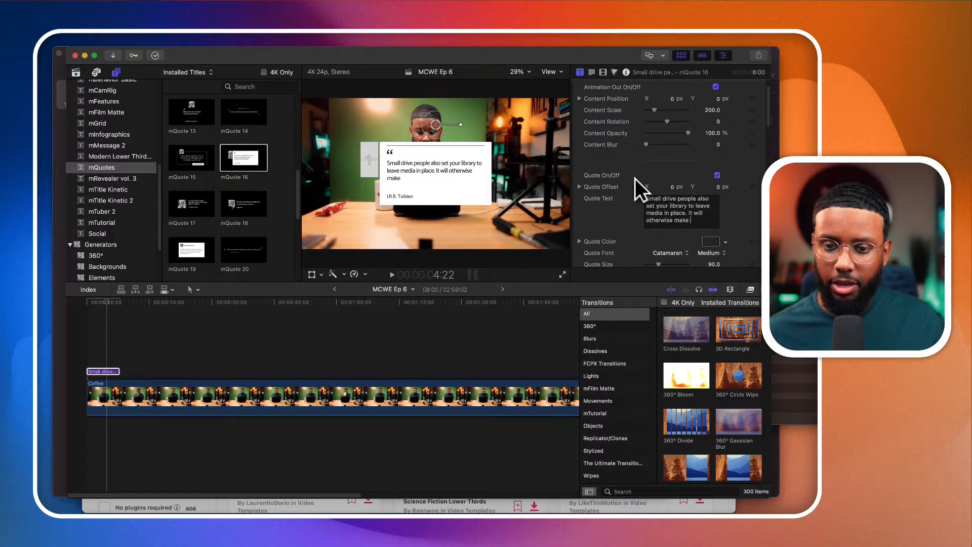
type("duplicates")
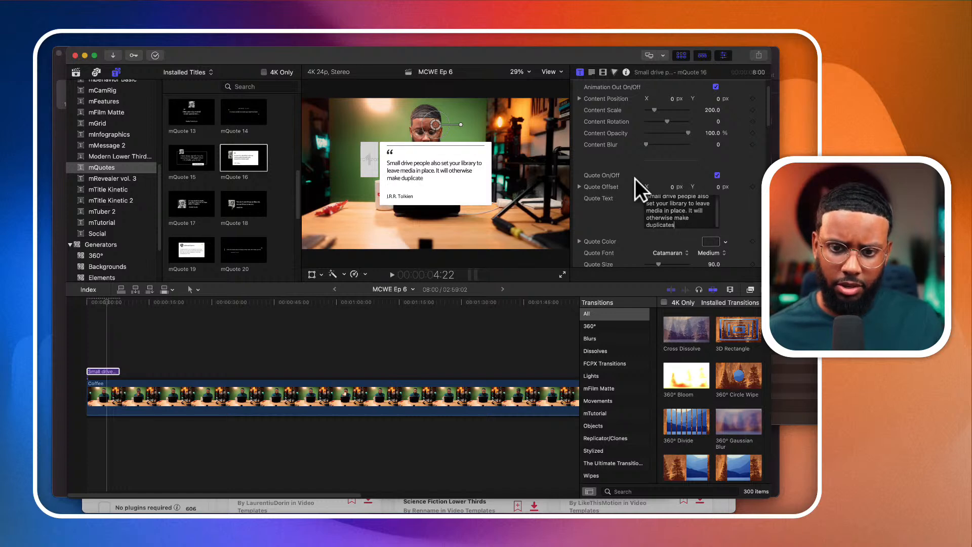
type(" of your clips.")
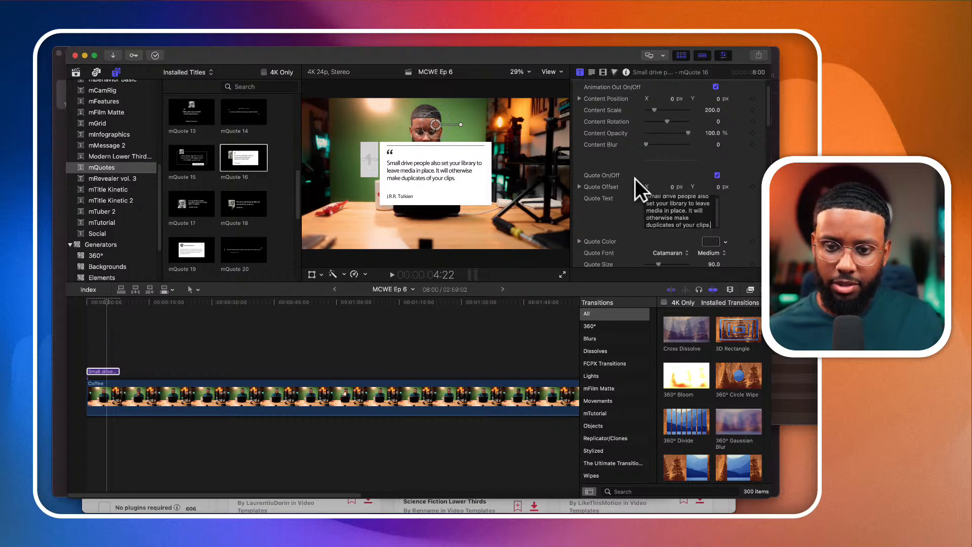
Replace the quote title's author text with a fictional doctor's full name and place the playhead over the title to preview it
scroll(737, 202, "down", 5)
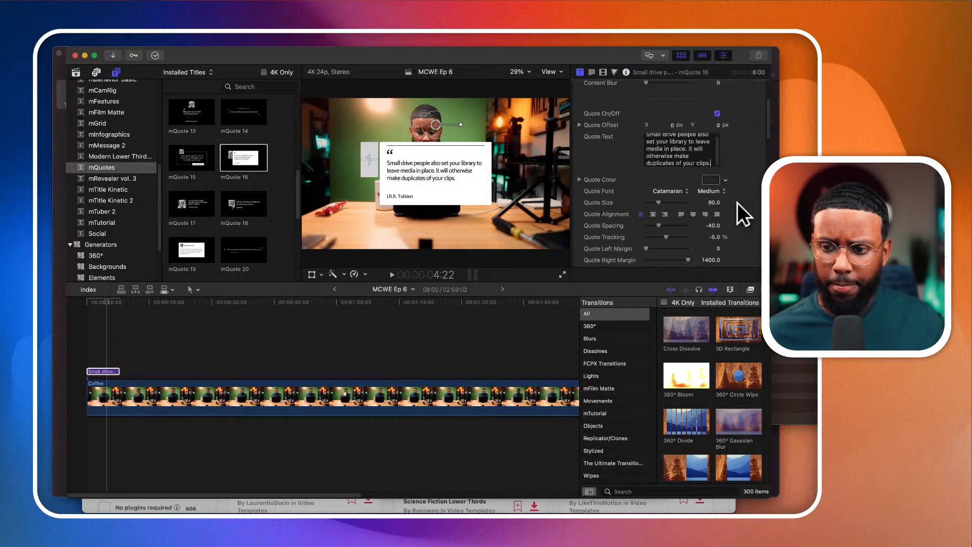
left_click_drag(688, 185, 638, 187)
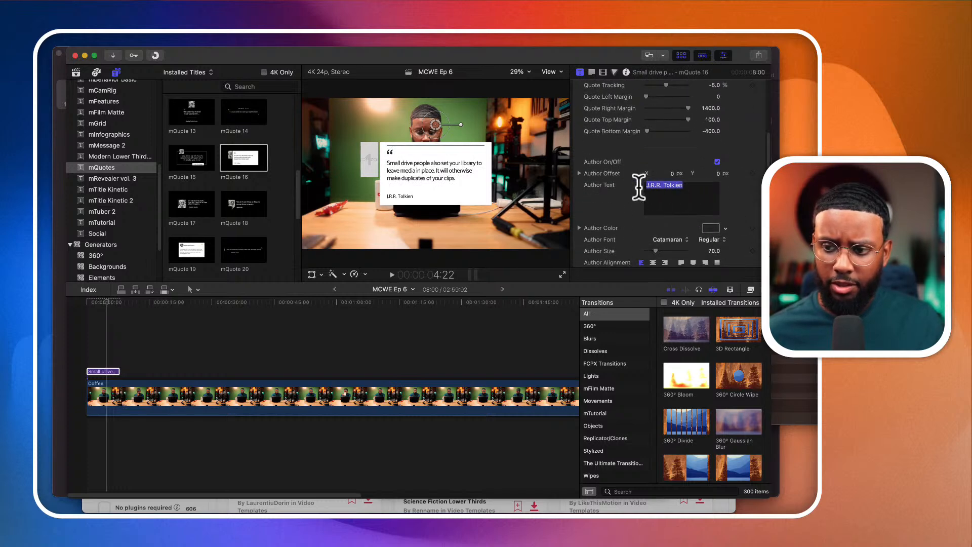
type("Do")
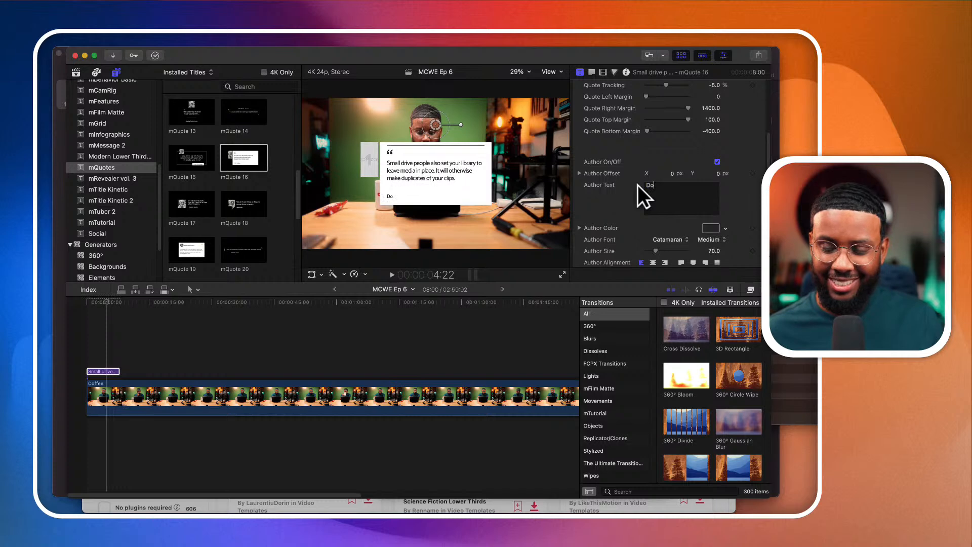
key("BackSpace")
key("BackSpace")
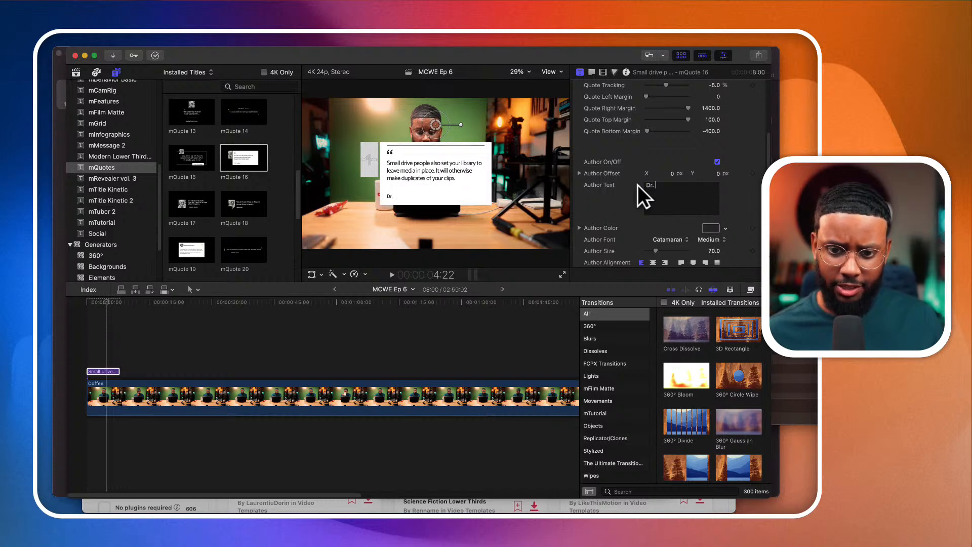
type("r. Docking")
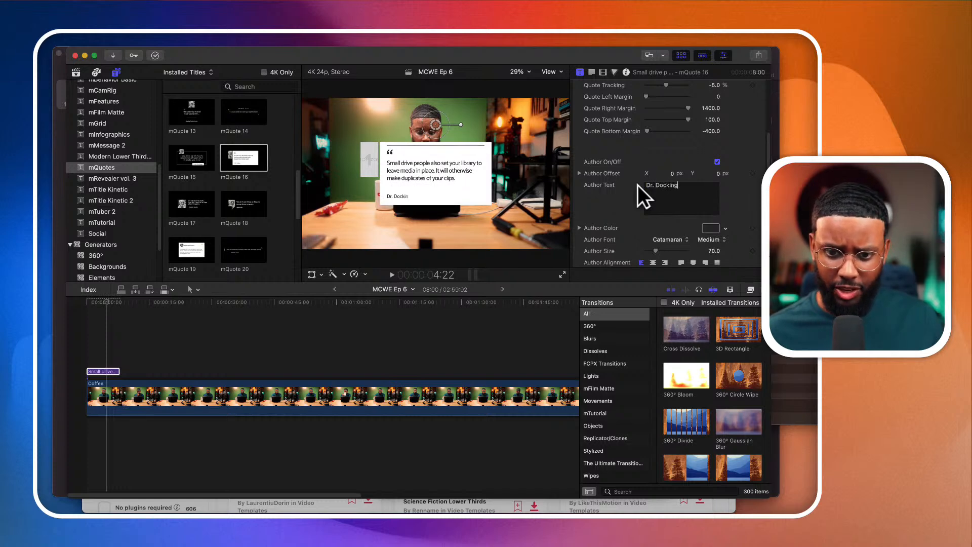
type("ton Rock")
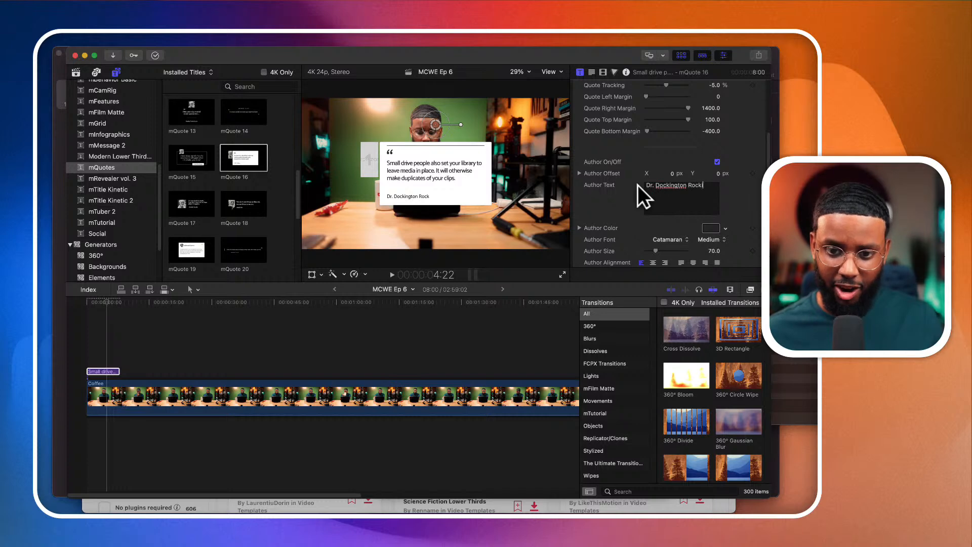
type("ington")
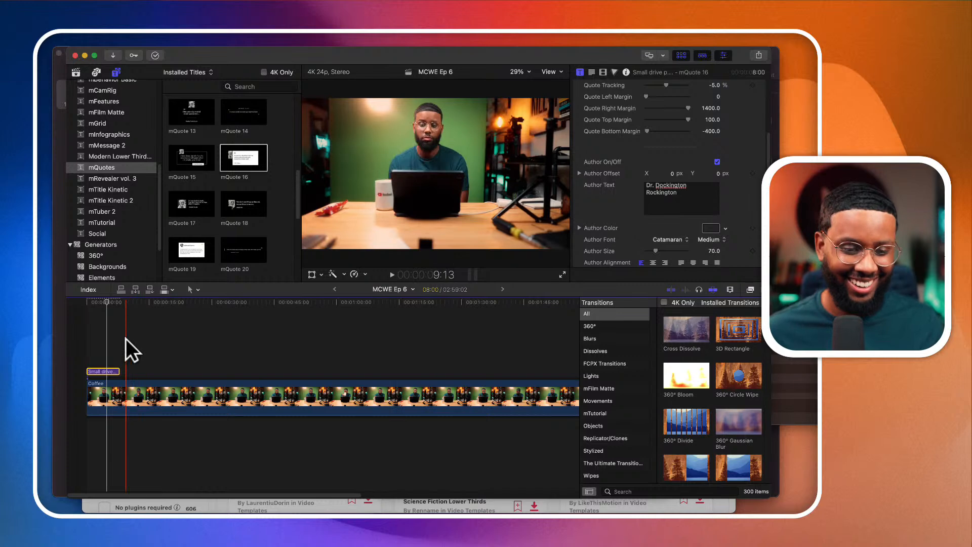
left_click(98, 338)
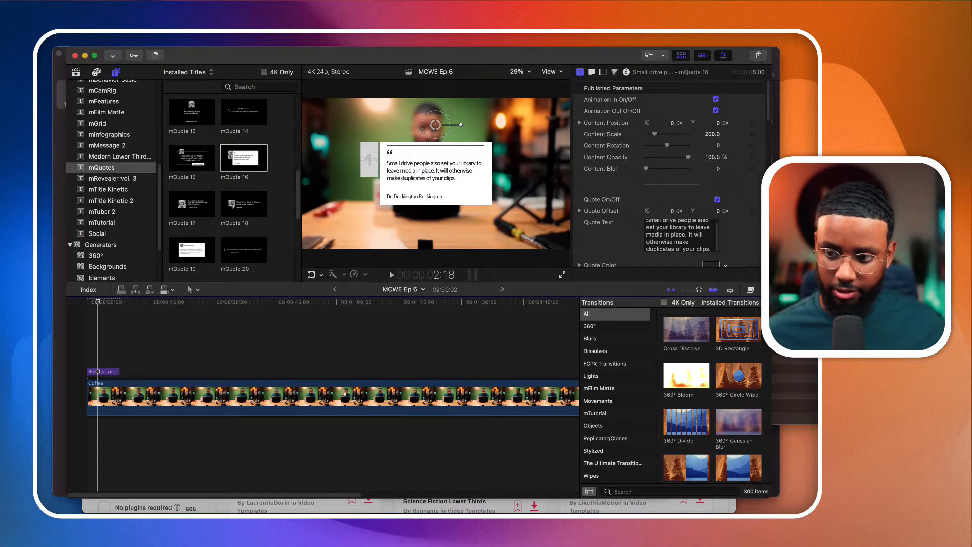
Capture a screen region showing the commenter's avatar and save it to the MCWE Episode 6 Media folder, named after the commenter
key("super+shift+4")
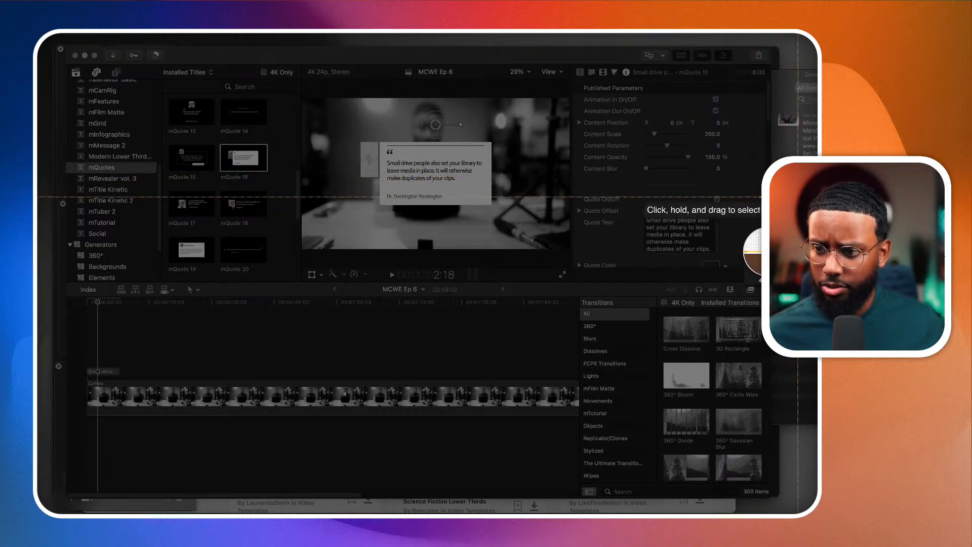
left_click(799, 197)
left_click(688, 228)
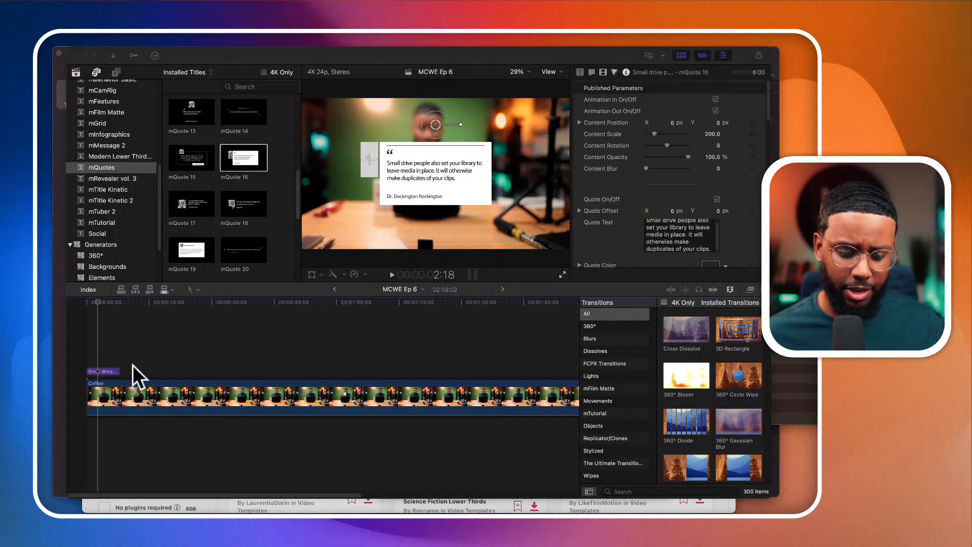
left_click(94, 31)
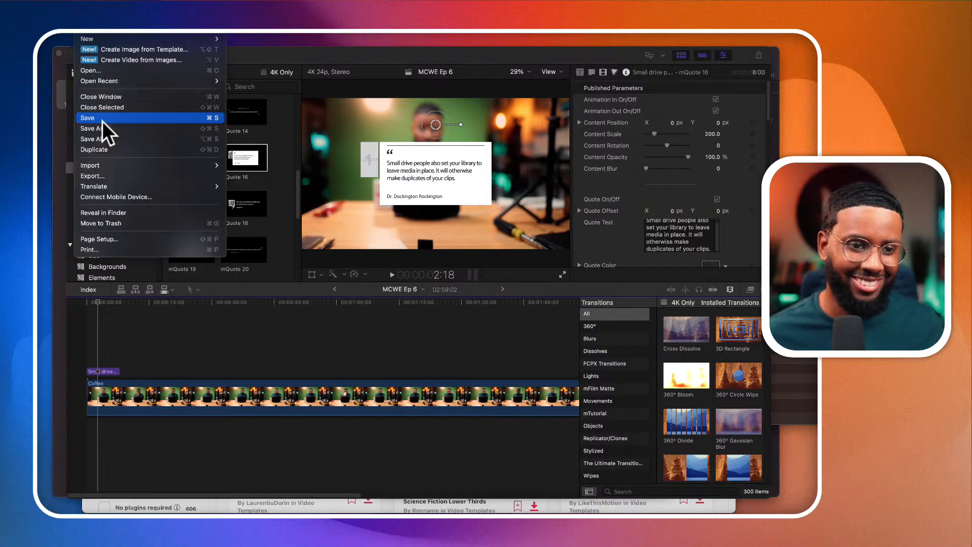
left_click(101, 127)
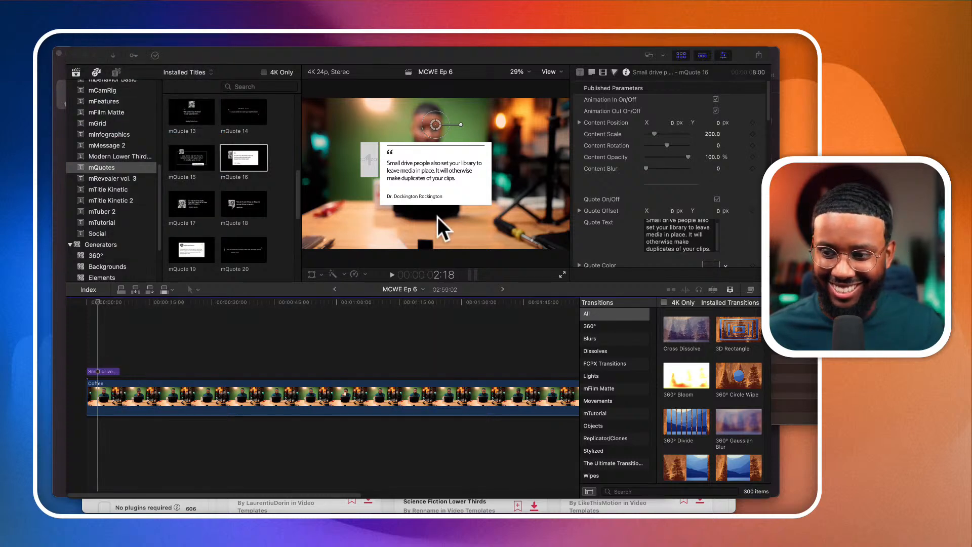
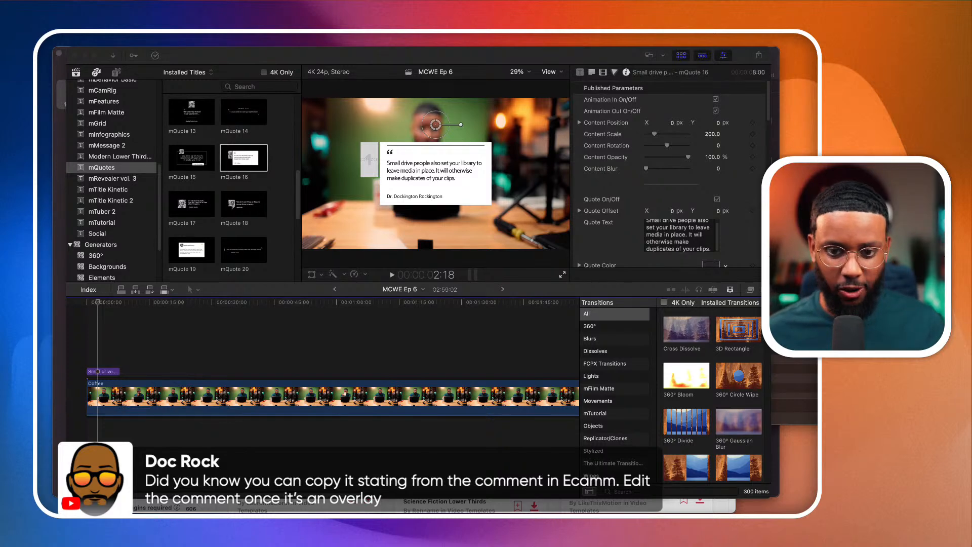
Import the saved avatar image from the MCWE Episode 6 Media folder into the 7-28-22 event, leaving files in place
left_click(527, 324)
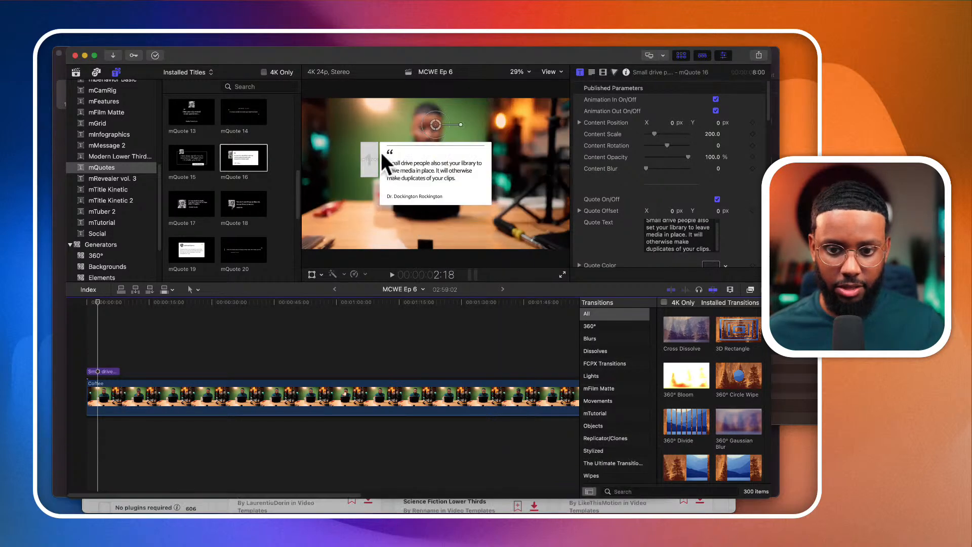
left_click(112, 56)
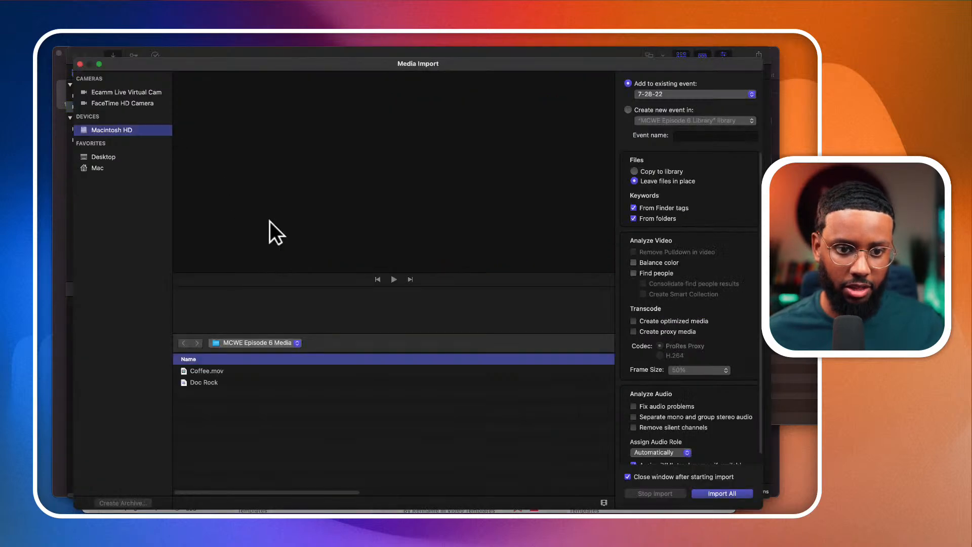
left_click(235, 382)
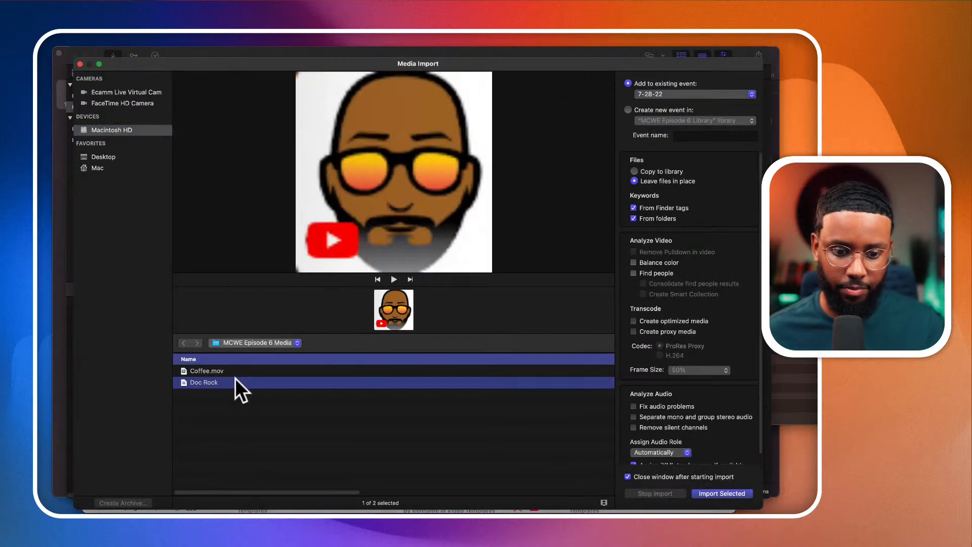
left_click(725, 494)
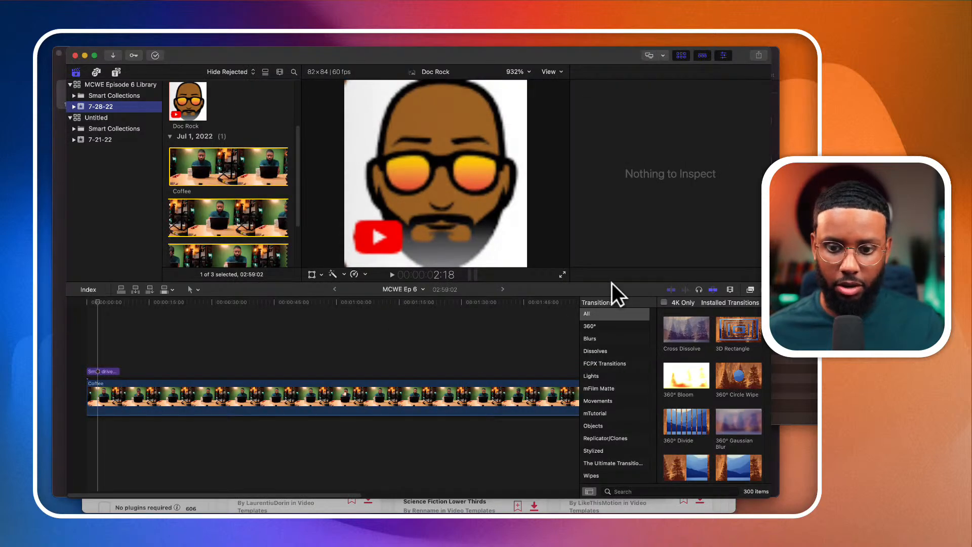
Fill the mQuote 16 title's drop zone with the imported avatar image and apply the clip
left_click(144, 323)
left_click(104, 327)
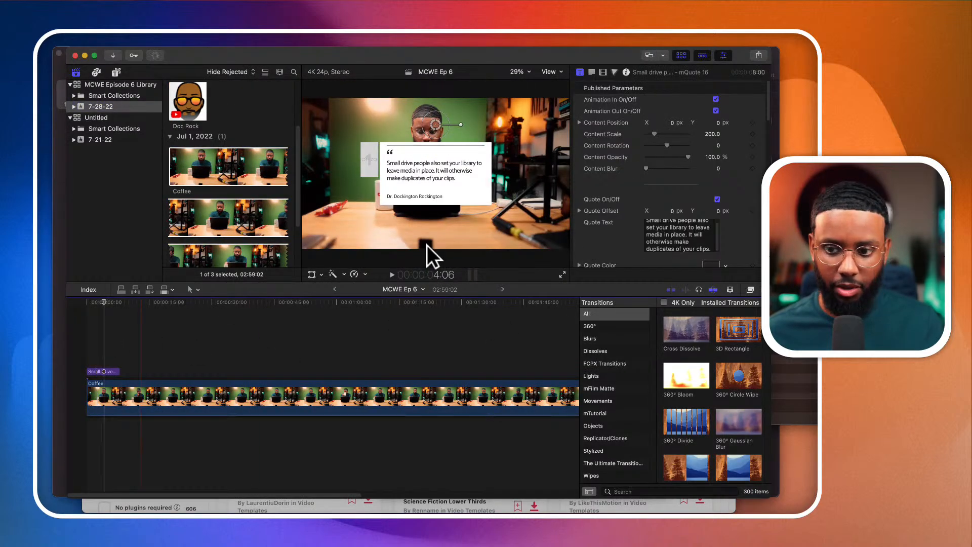
scroll(594, 214, "down", 3)
scroll(594, 214, "up", 3)
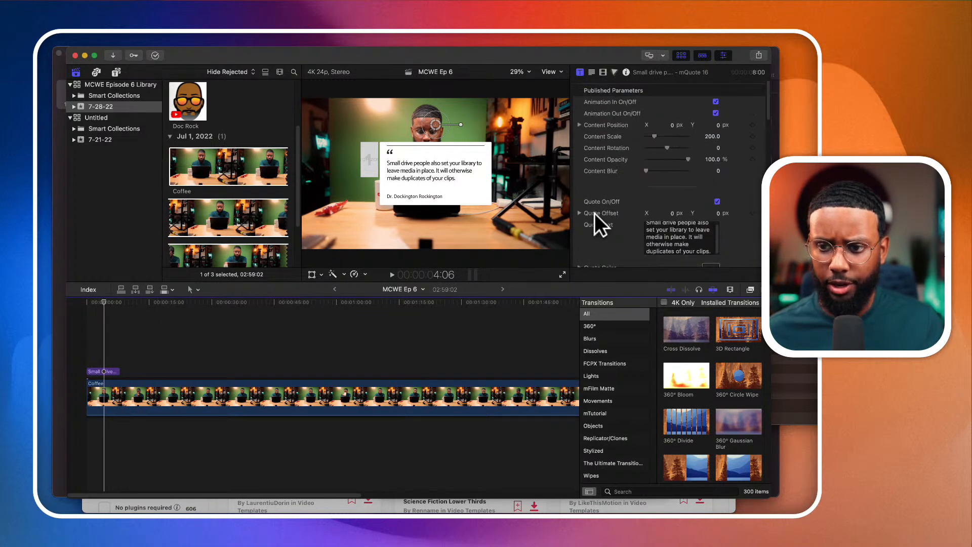
scroll(594, 214, "down", 10)
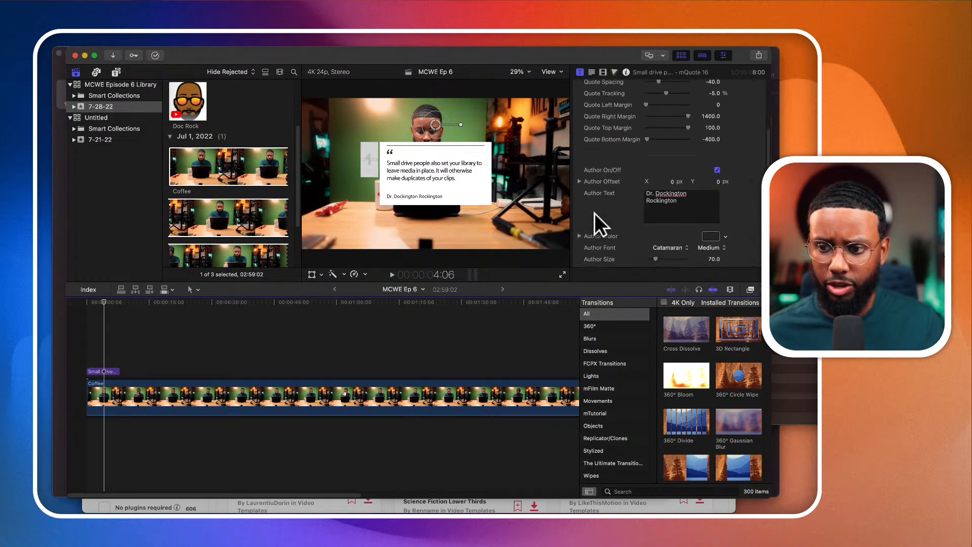
scroll(595, 214, "down", 5)
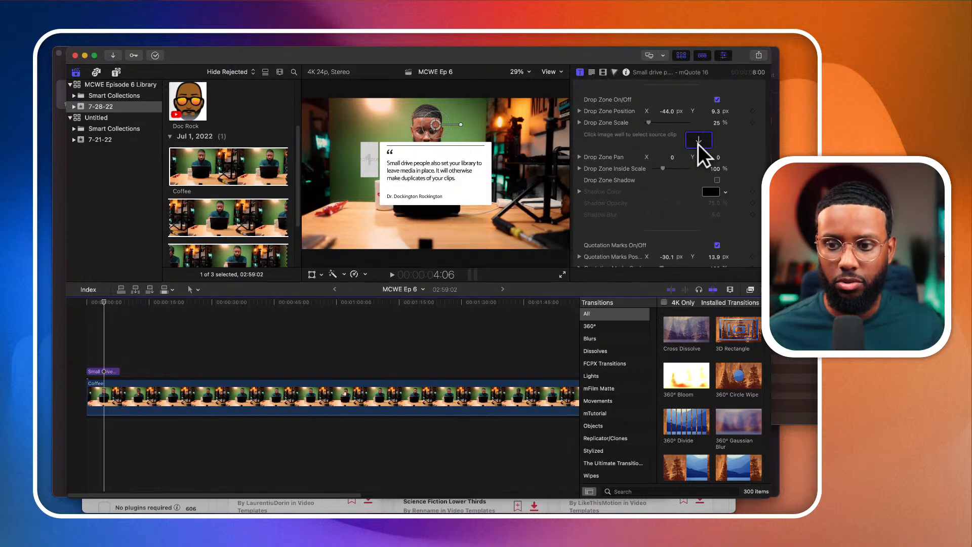
left_click(698, 141)
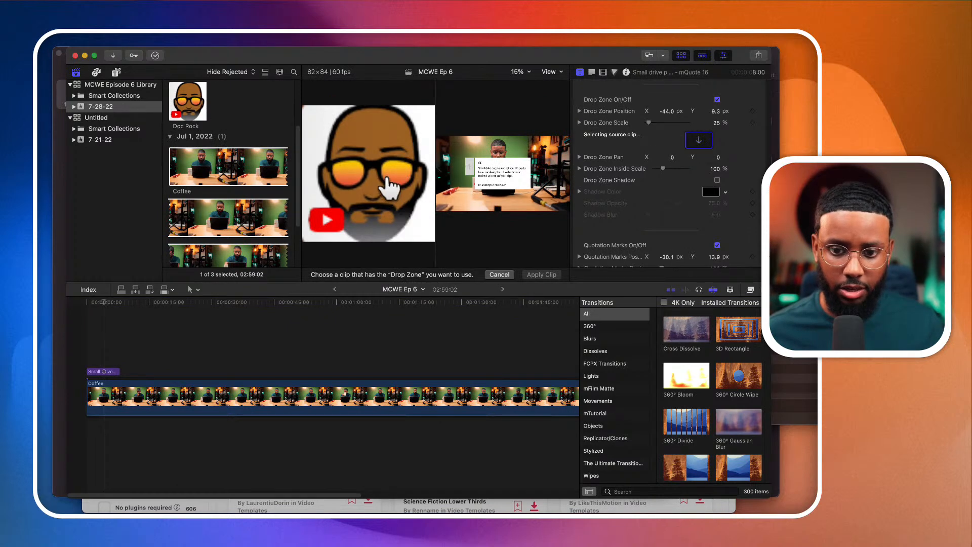
left_click(192, 111)
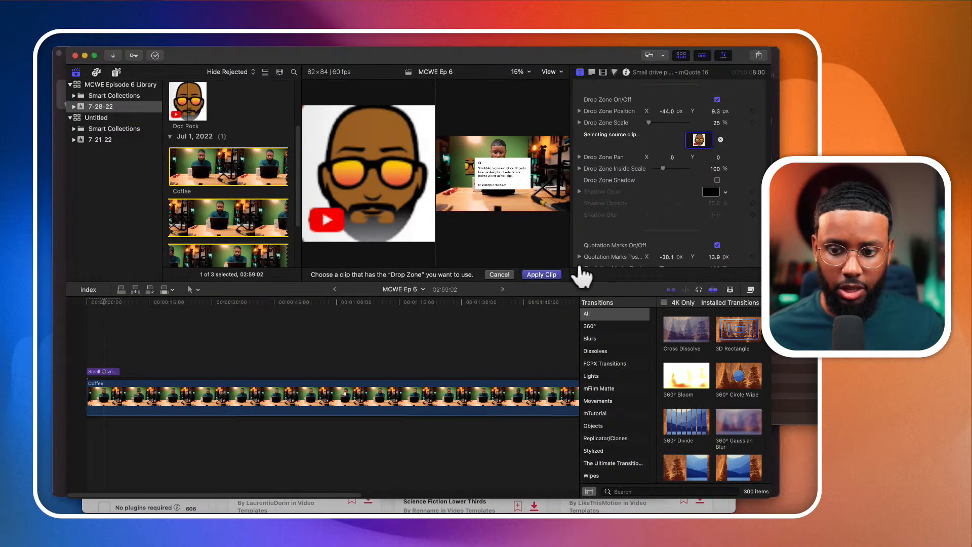
left_click(555, 274)
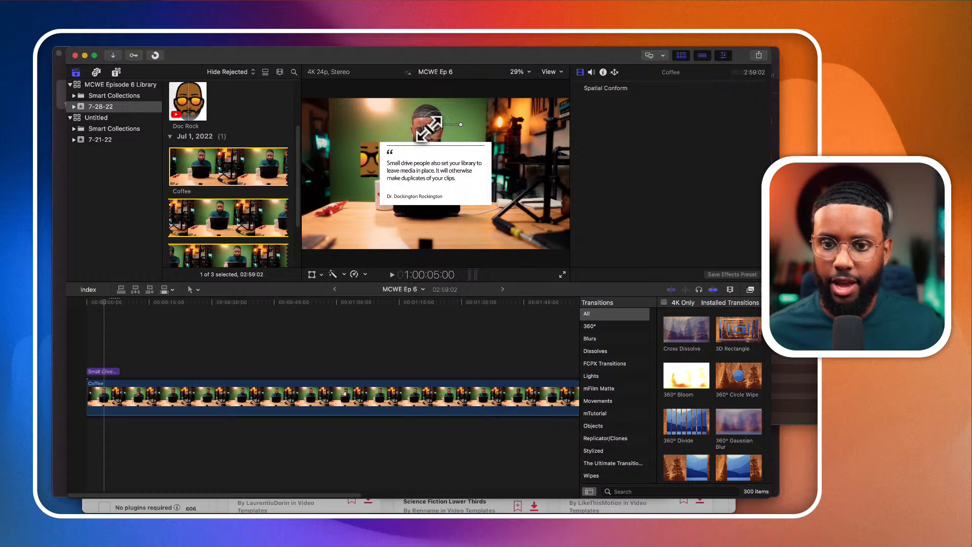
Set the title's drop zone inside scale to 26%, scale to 28%, and position to X -45.6, Y 13.4 px
left_click(430, 171)
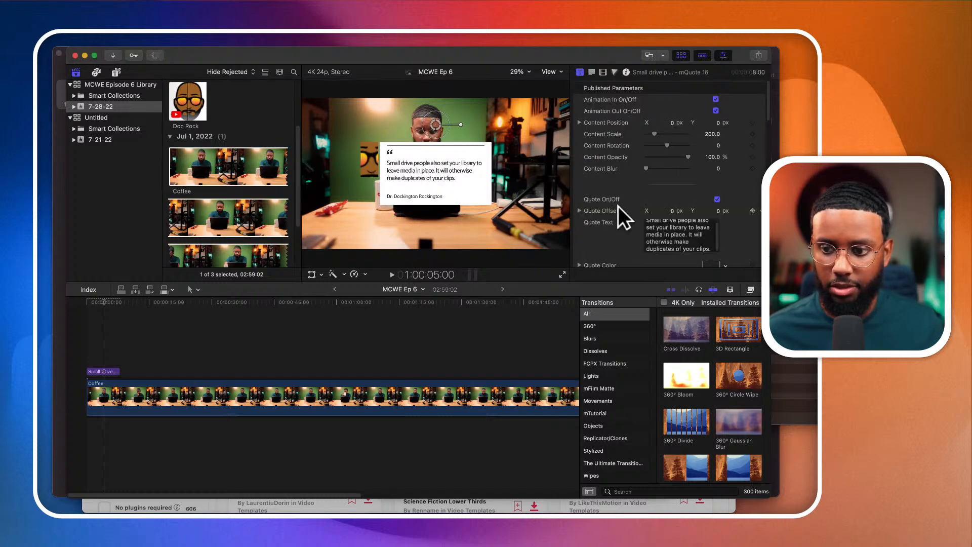
scroll(618, 206, "down", 3)
scroll(617, 205, "down", 10)
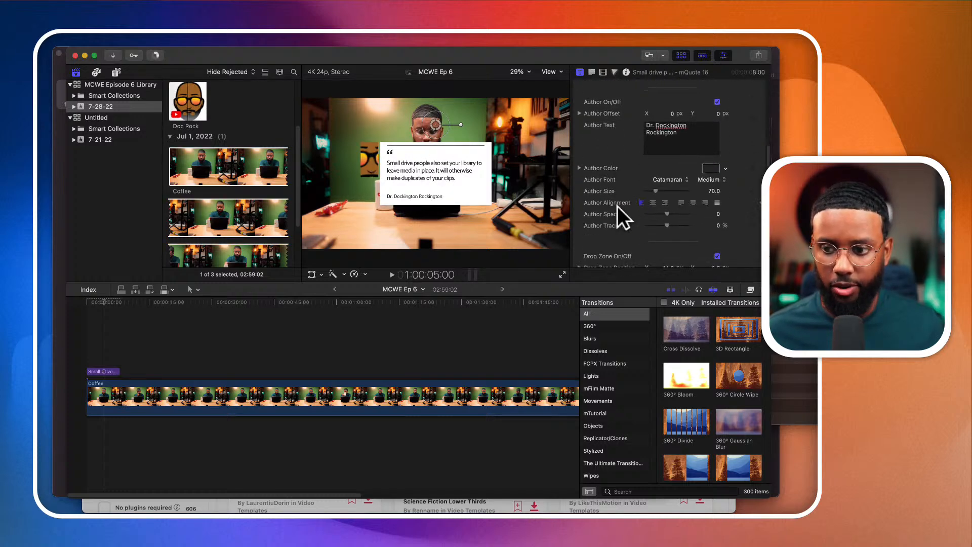
scroll(617, 205, "down", 5)
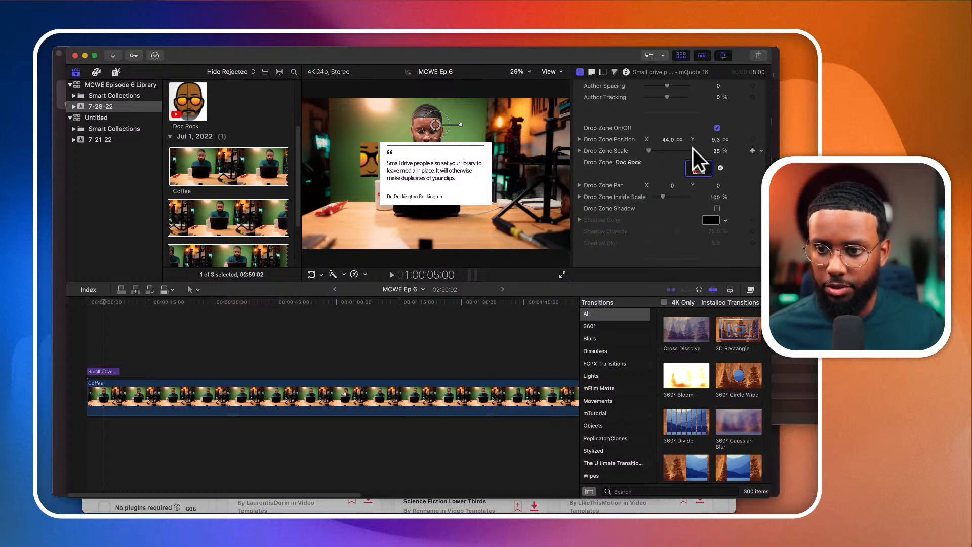
left_click_drag(646, 148, 650, 151)
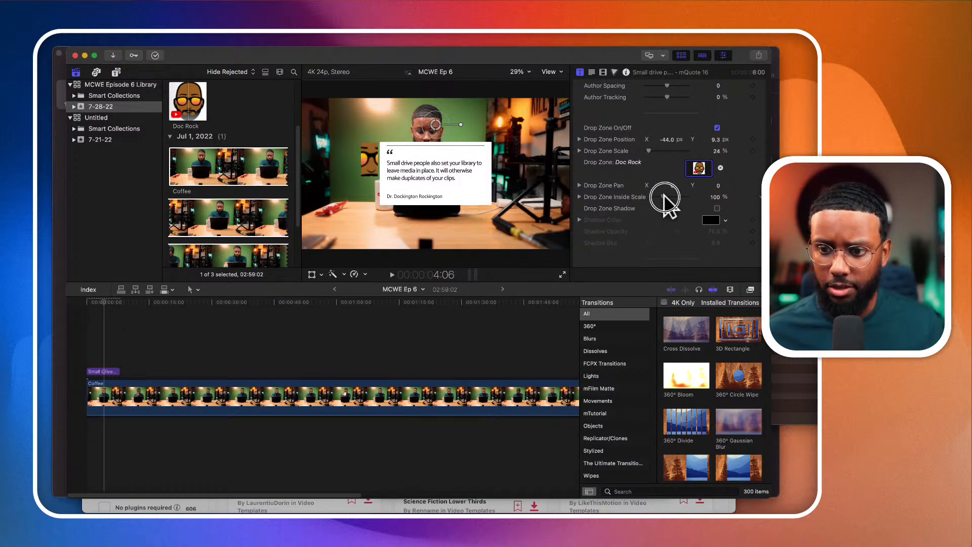
left_click_drag(663, 196, 657, 198)
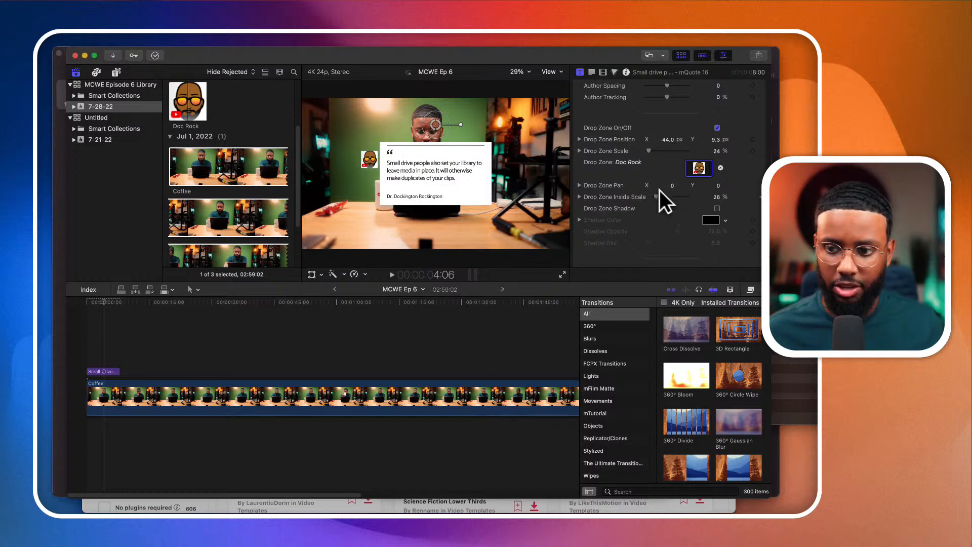
left_click_drag(649, 152, 713, 138)
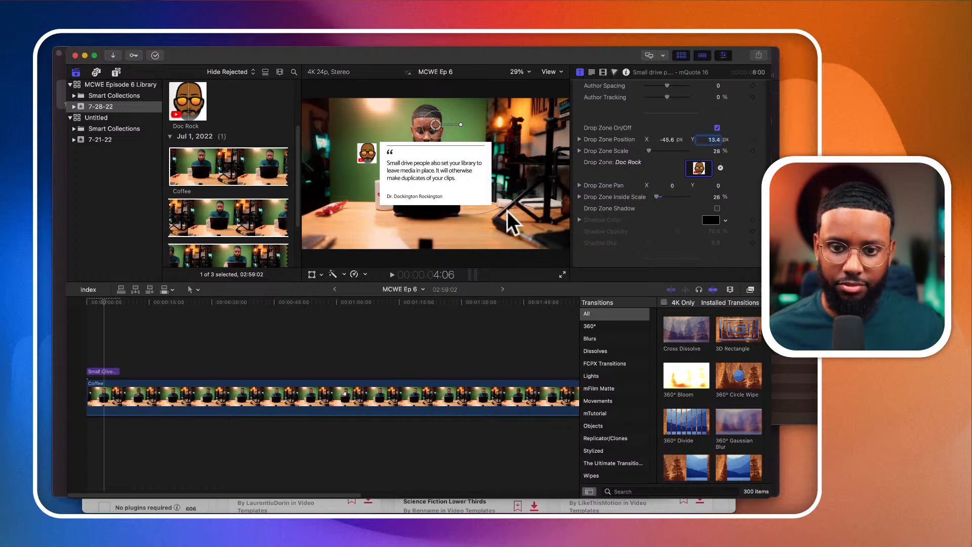
left_click(312, 274)
left_click(312, 275)
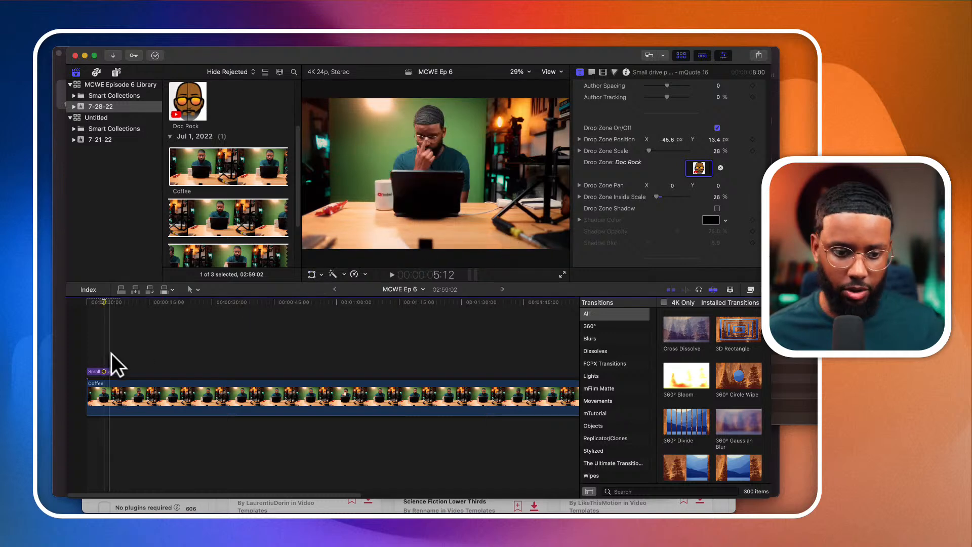
Review the quote title's remaining published parameters and play the title back from the start of the timeline
scroll(611, 164, "up", 10)
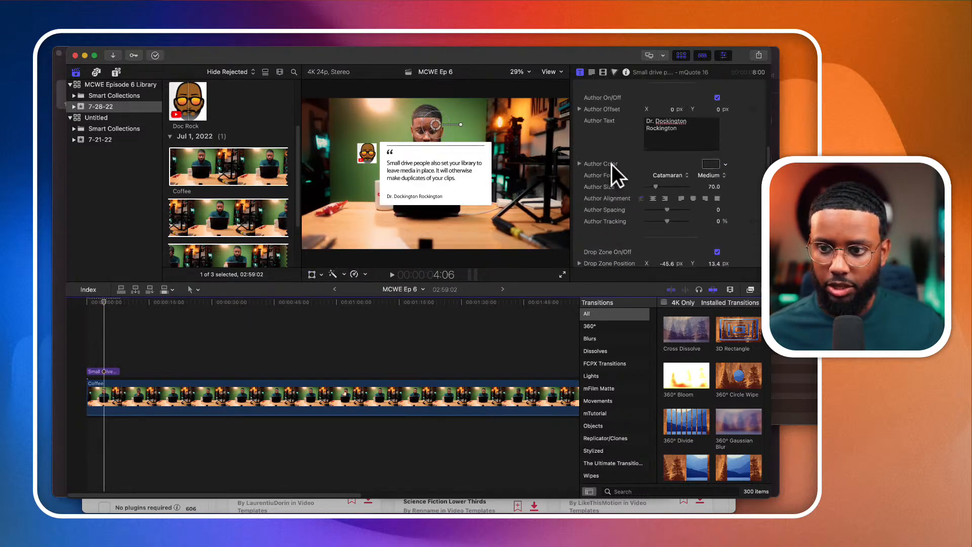
scroll(611, 164, "down", 10)
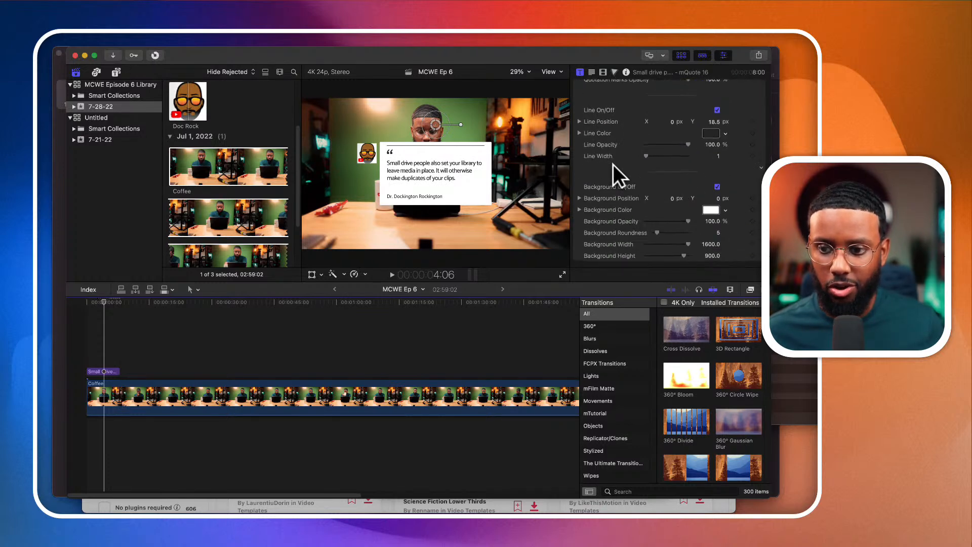
left_click(96, 318)
key("space")
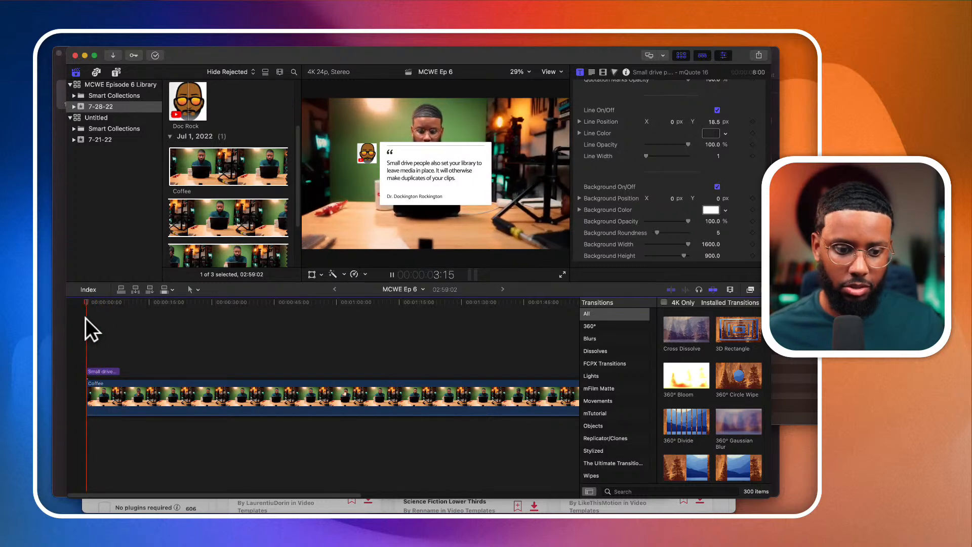
left_click(86, 318)
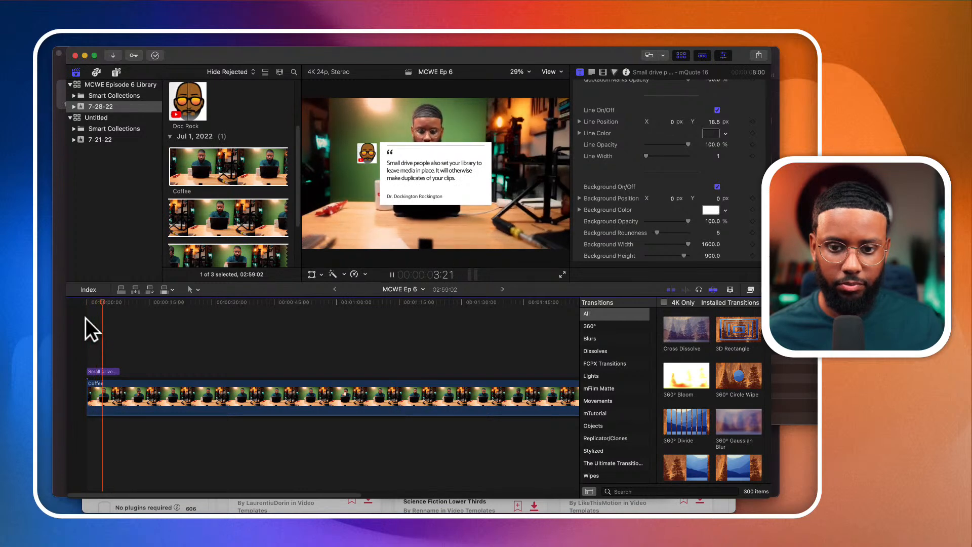
key("space")
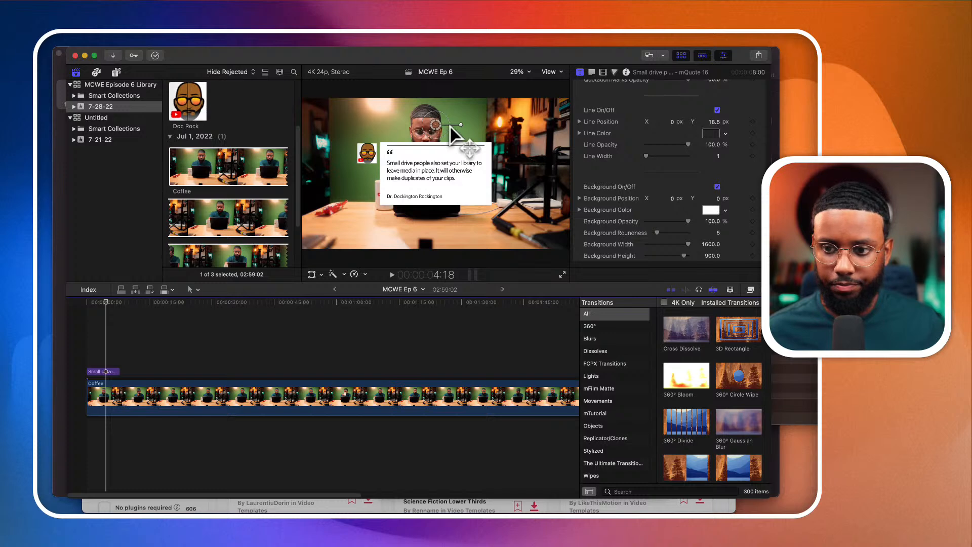
Move the quote title's content down and left to about X -0.29, Y -0.21 px, keeping its content scale at 200
left_click_drag(434, 125, 391, 157)
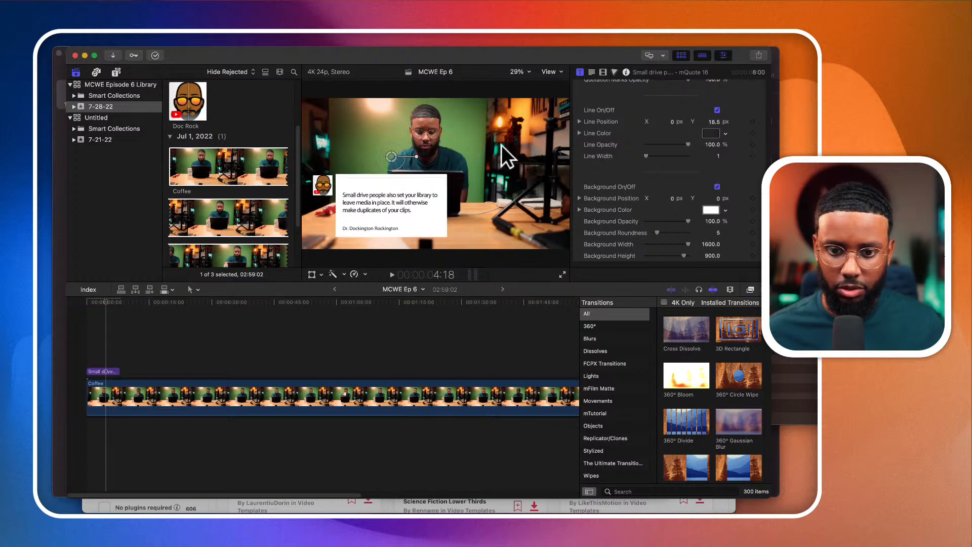
scroll(640, 130, "up", 5)
scroll(640, 131, "up", 5)
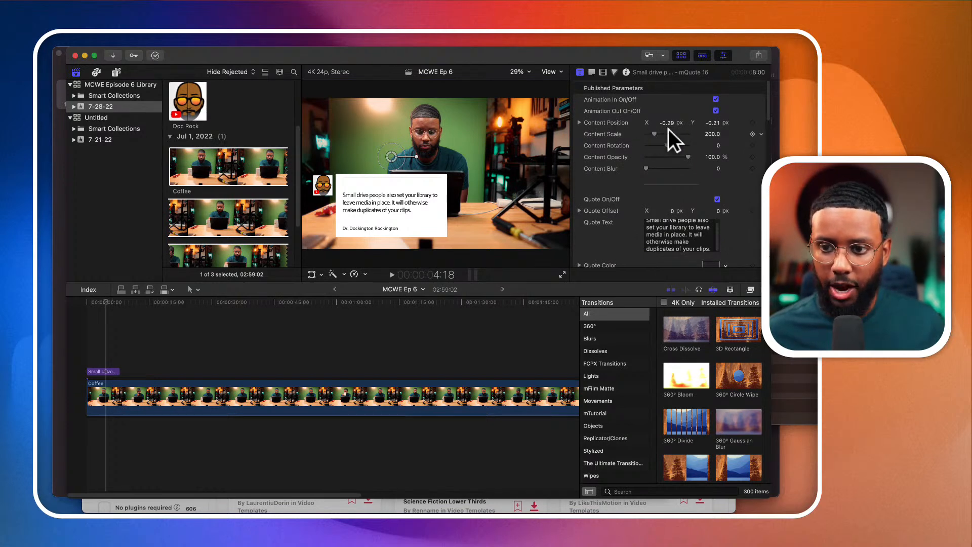
left_click_drag(655, 134, 652, 135)
left_click_drag(652, 132, 654, 134)
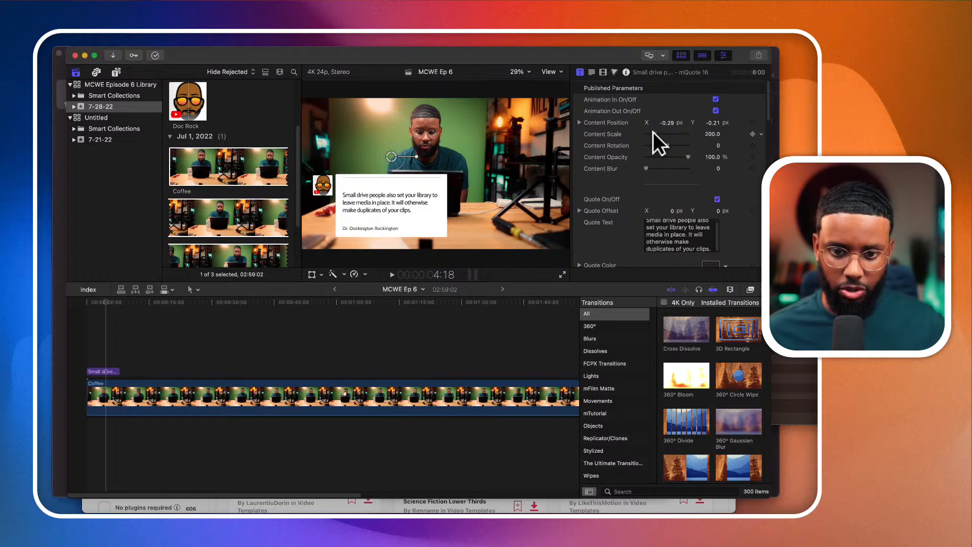
Shrink the quote title with the Transform tool and place it in the lower-left corner of the frame
left_click(310, 274)
left_click_drag(406, 192, 431, 177)
left_click_drag(330, 234, 384, 221)
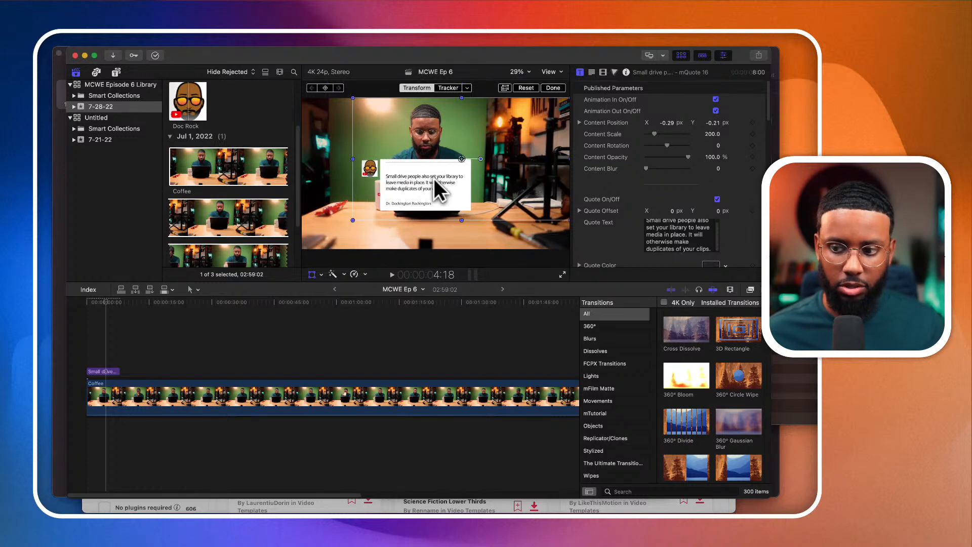
left_click_drag(426, 185, 376, 213)
Play back the quote title from the start of the timeline and delete it from above the Coffee clip
left_click(86, 337)
key("space")
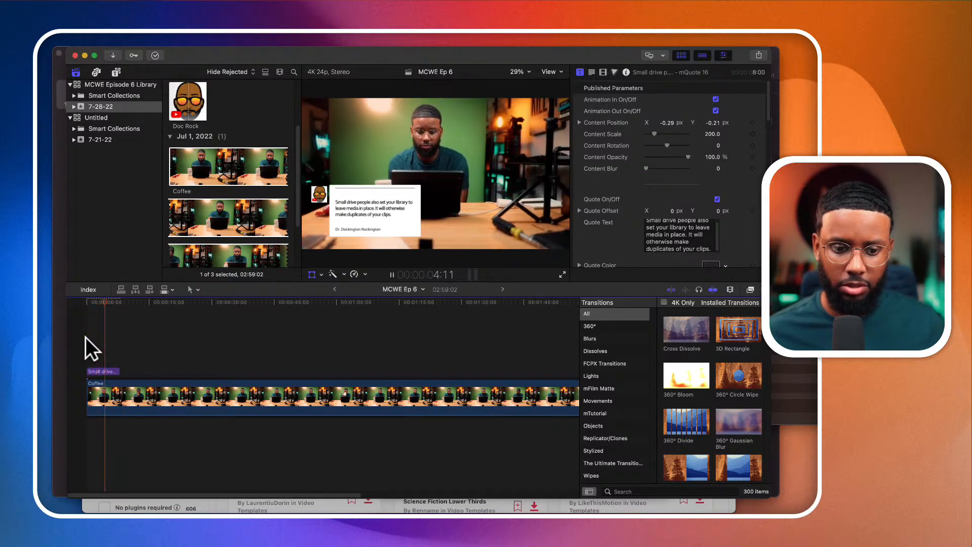
key("space")
left_click(100, 371)
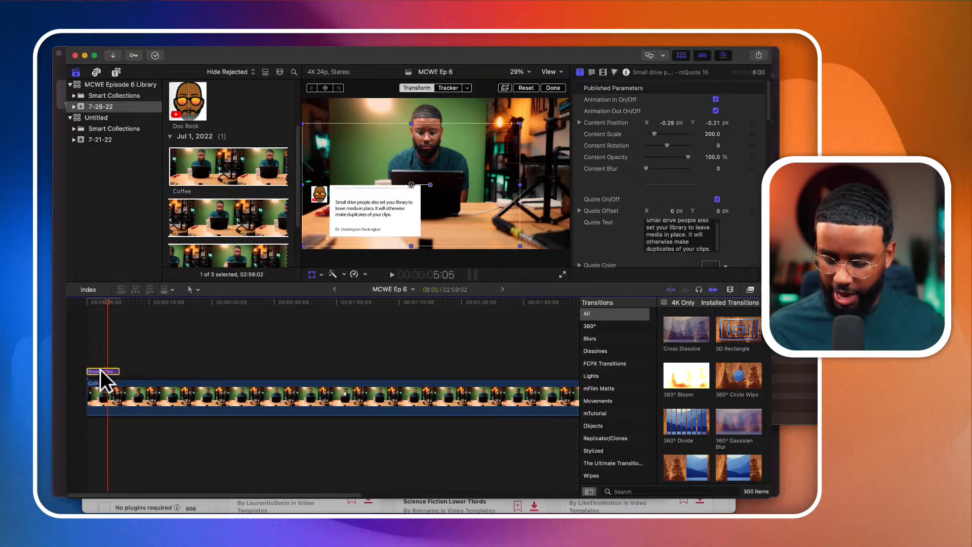
key("Delete")
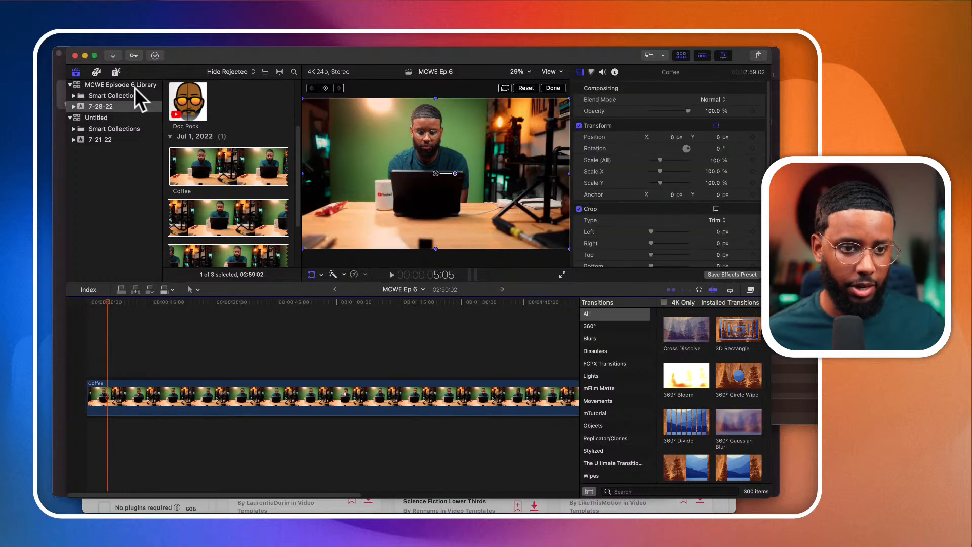
Add the Lower Third 03 title from the Modern Lower Thirds collection above the start of the Coffee clip
left_click(116, 72)
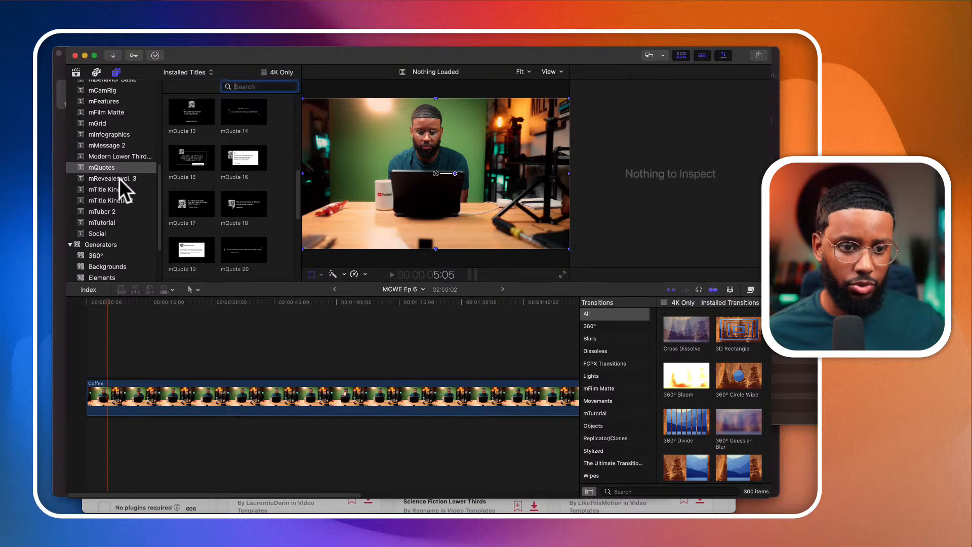
scroll(119, 178, "up", 2)
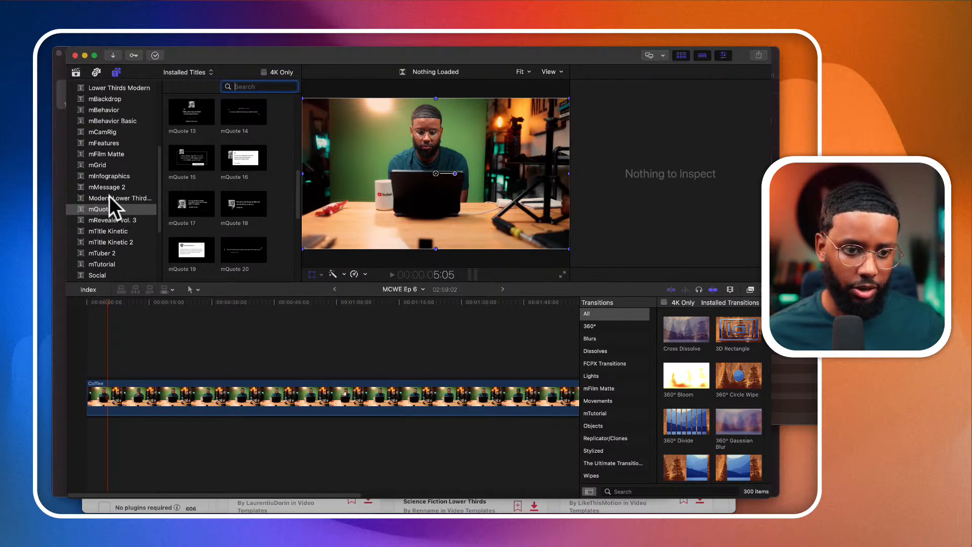
left_click(108, 196)
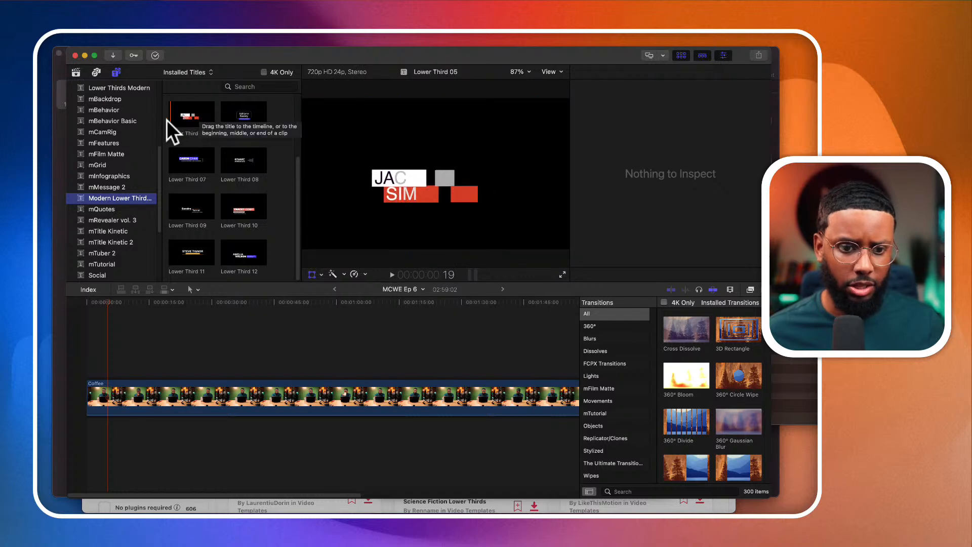
scroll(212, 238, "up", 3)
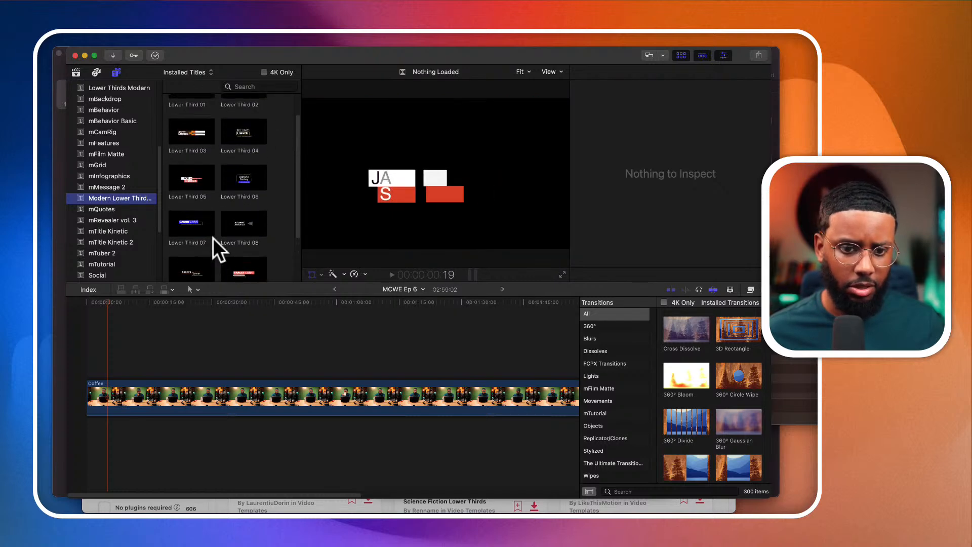
scroll(213, 238, "up", 1)
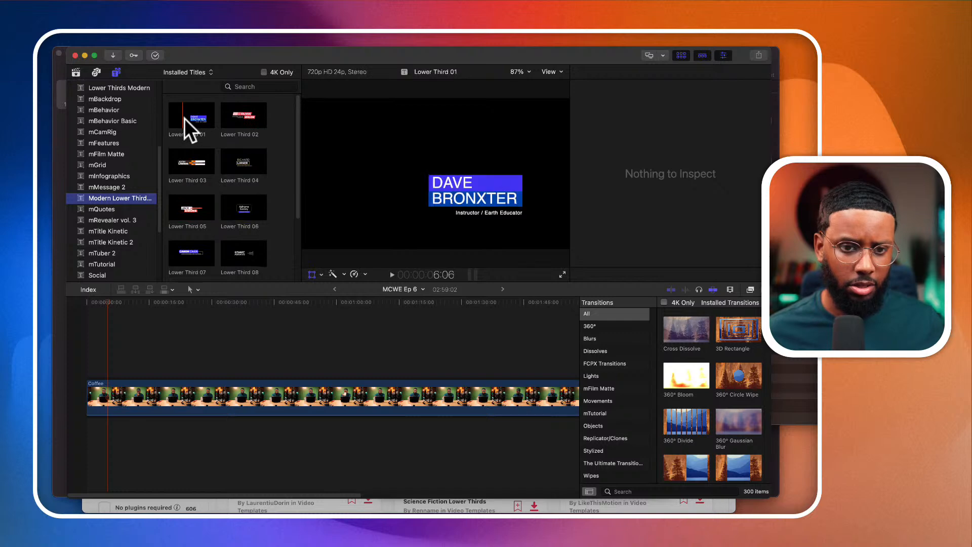
left_click(191, 163)
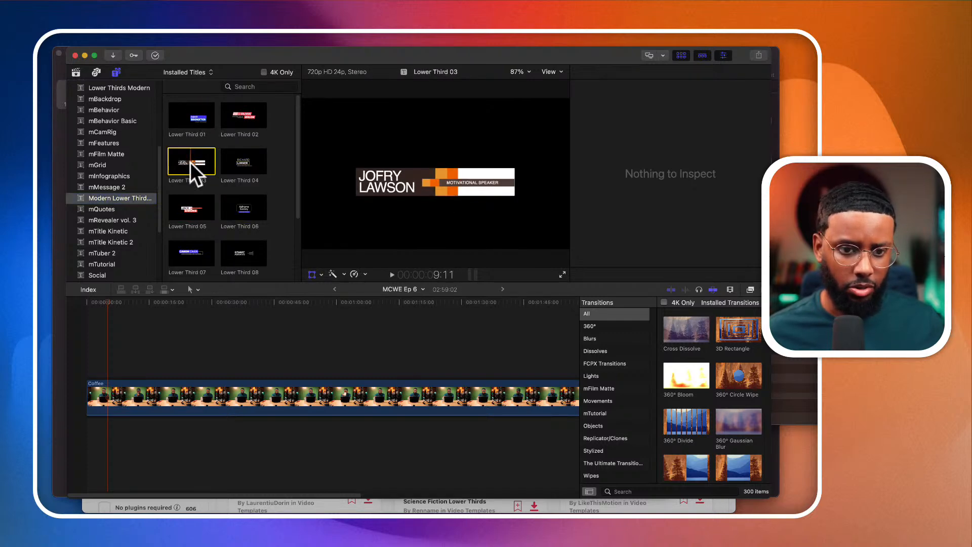
left_click_drag(190, 162, 86, 366)
key("super+4")
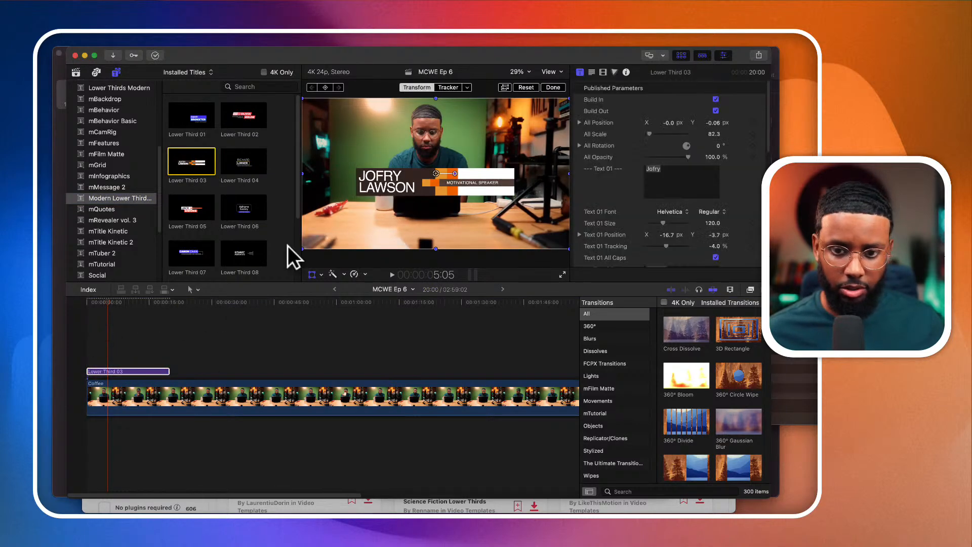
Replace the lower third's Text 01 with "Mr."
scroll(607, 187, "down", 3)
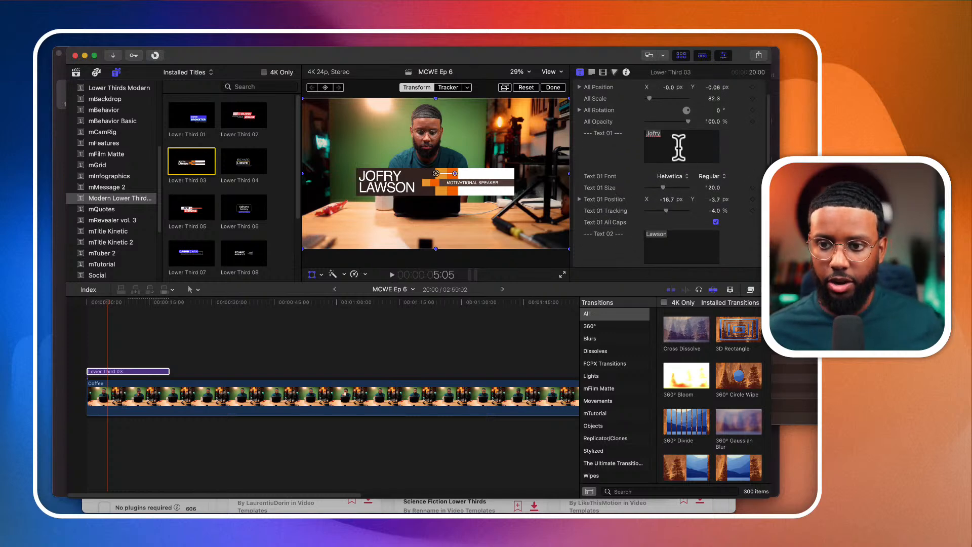
scroll(678, 148, "up", 3)
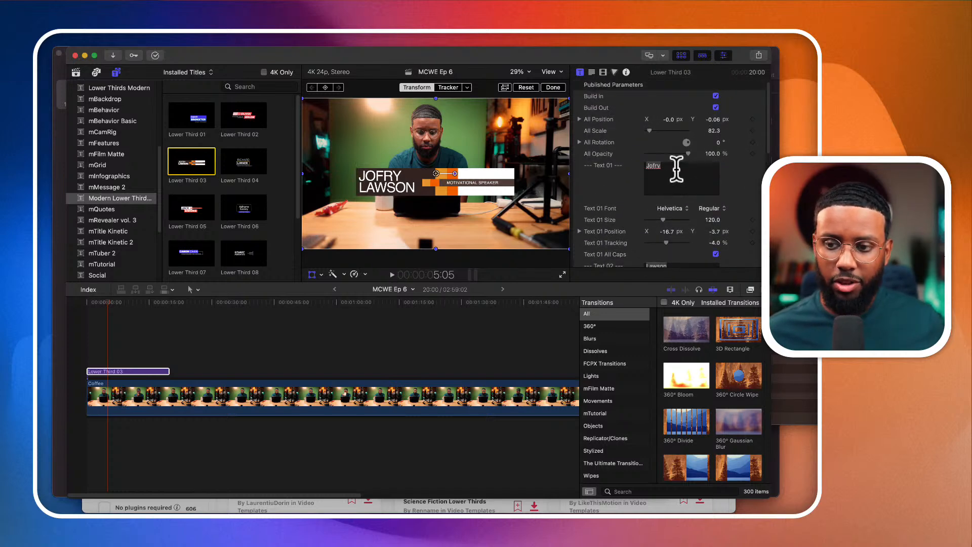
double_click(676, 168)
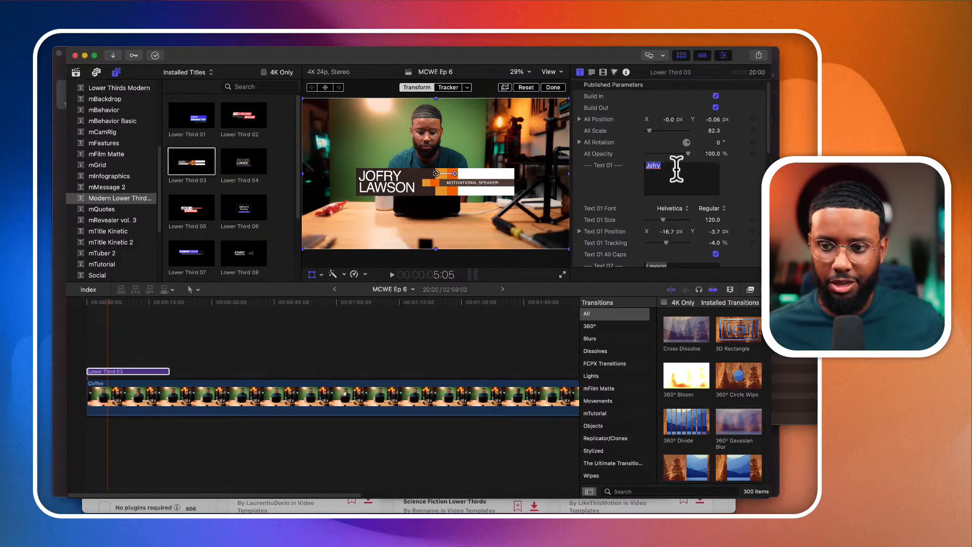
scroll(627, 184, "down", 3)
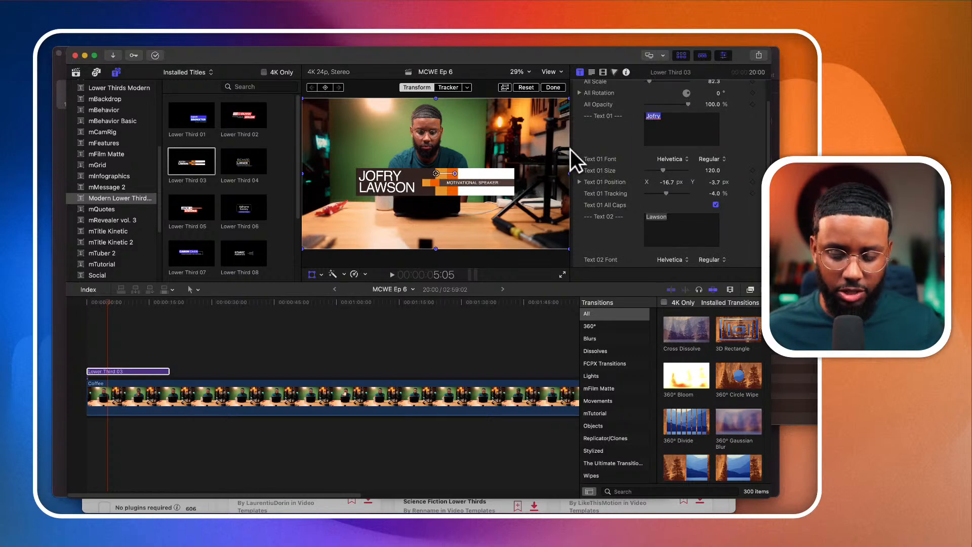
scroll(570, 148, "up", 3)
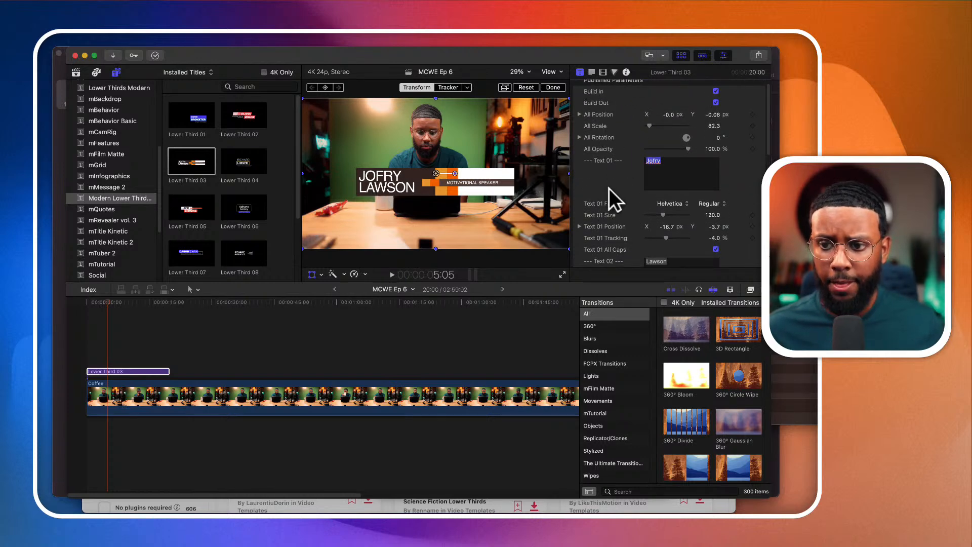
scroll(609, 188, "down", 2)
double_click(676, 124)
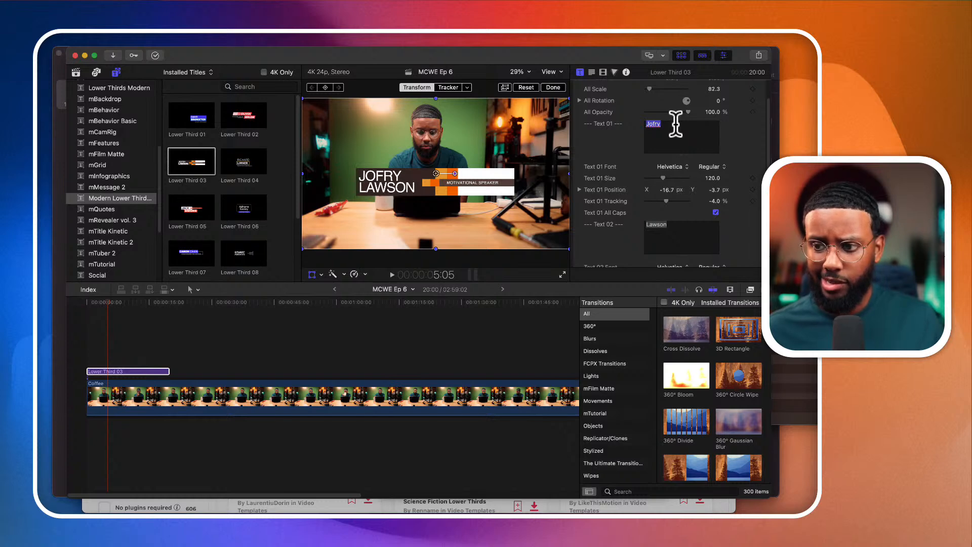
type("Mr.")
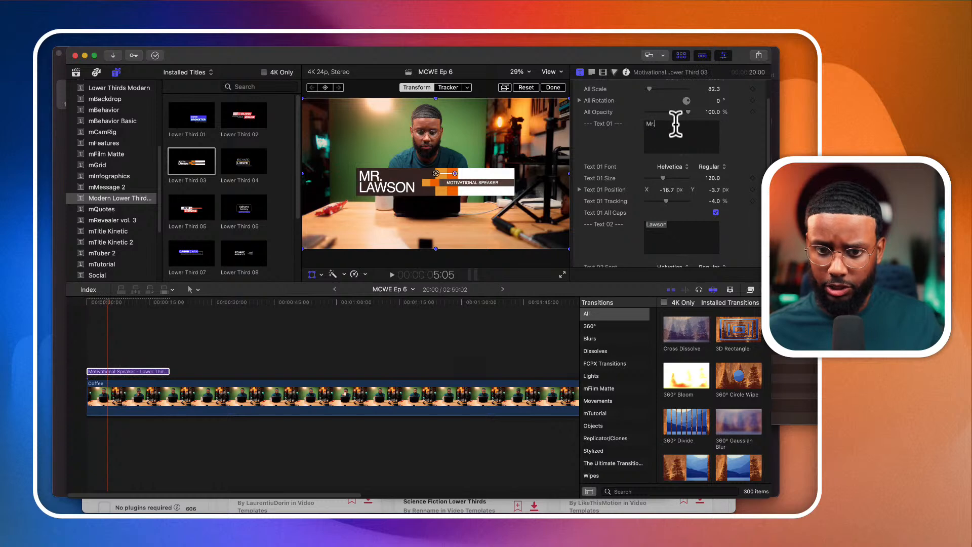
Replace the lower third's Text 02 with "Moderator" and reduce its size to 89
double_click(677, 225)
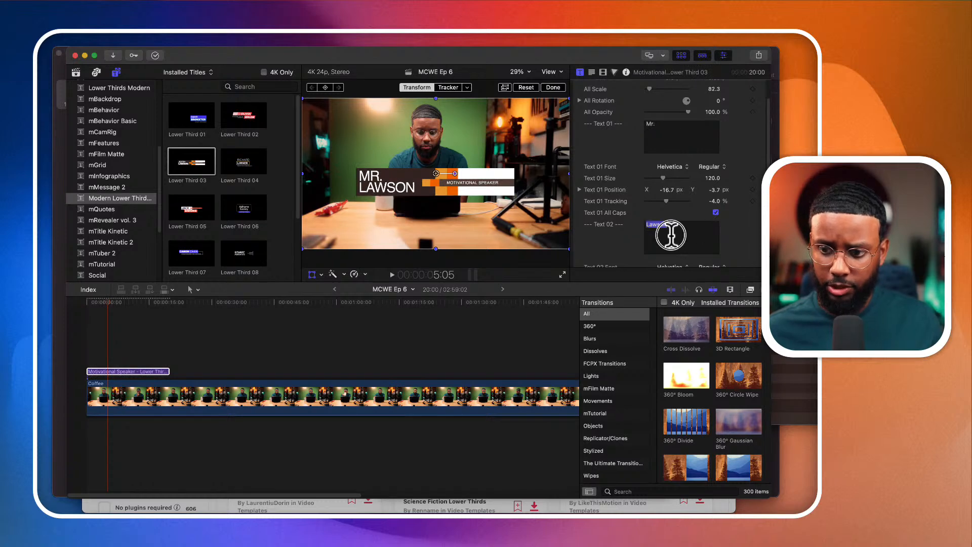
type("Mo")
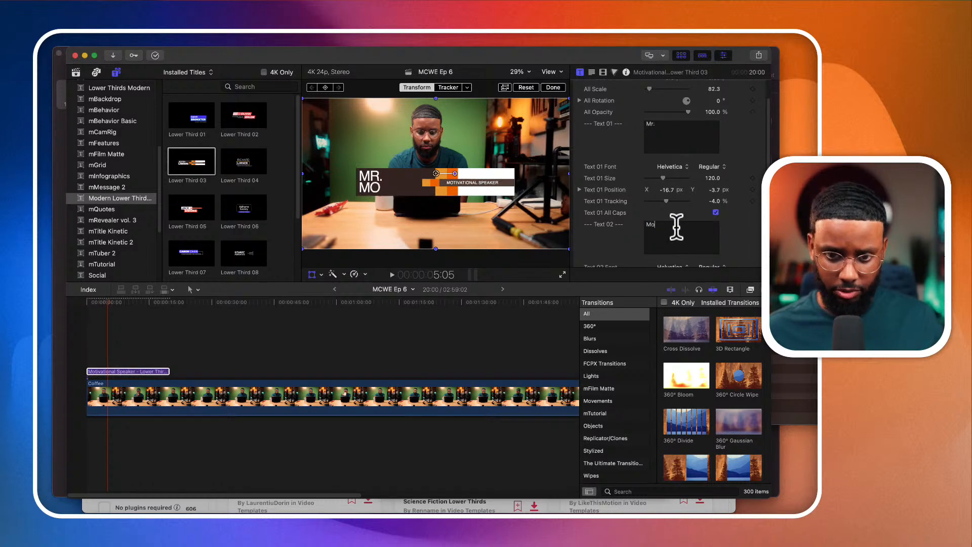
type("derator")
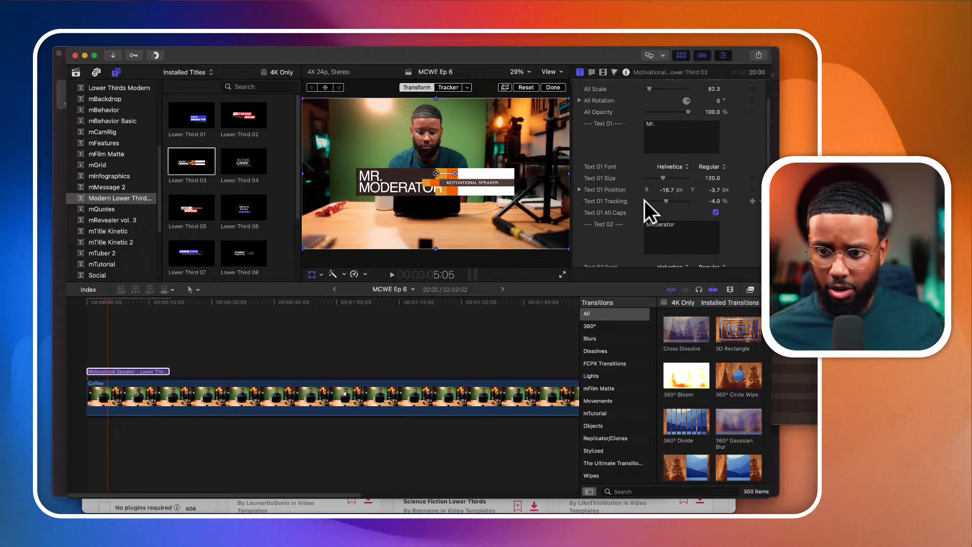
scroll(645, 200, "down", 5)
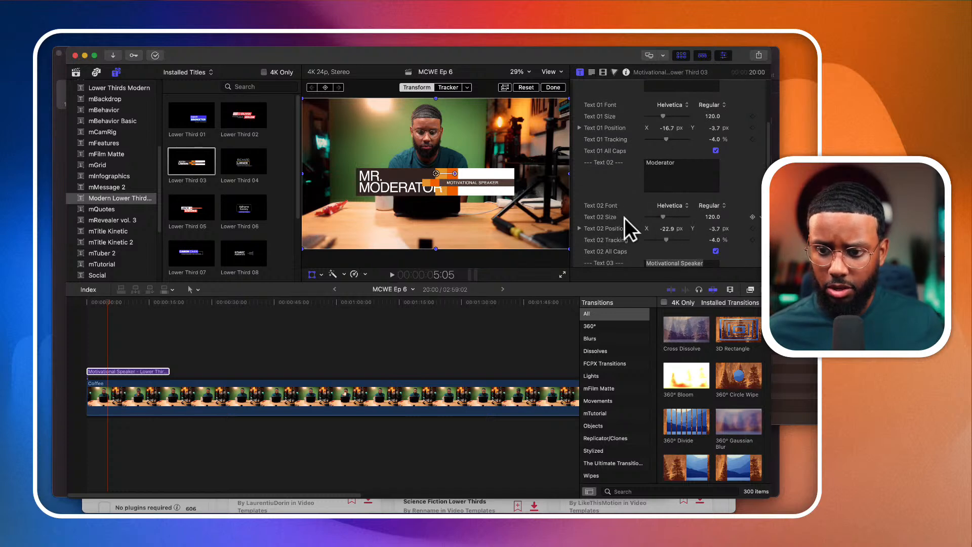
left_click_drag(663, 216, 658, 216)
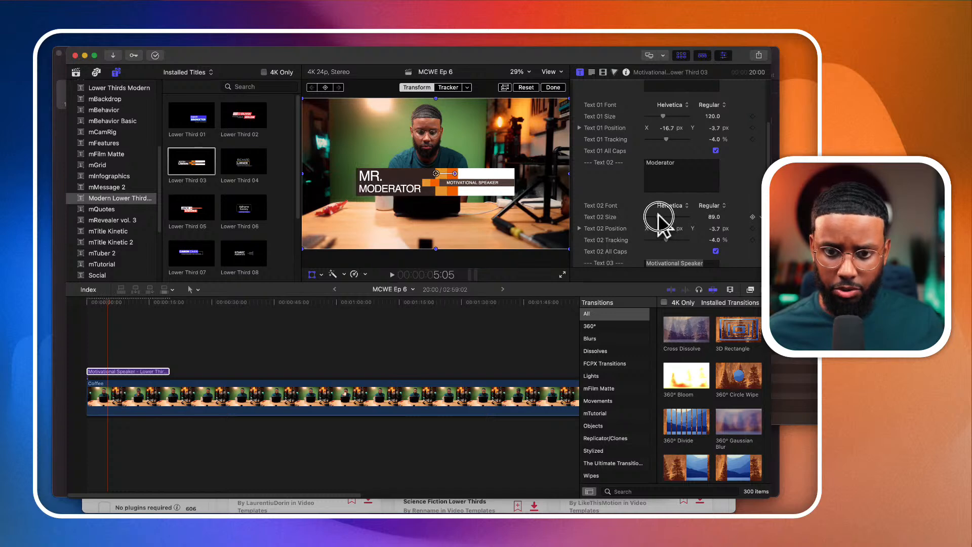
Recolor the lower third's Shape 01 with the saved dark red swatch and brighten it to about A92232
scroll(643, 190, "up", 2)
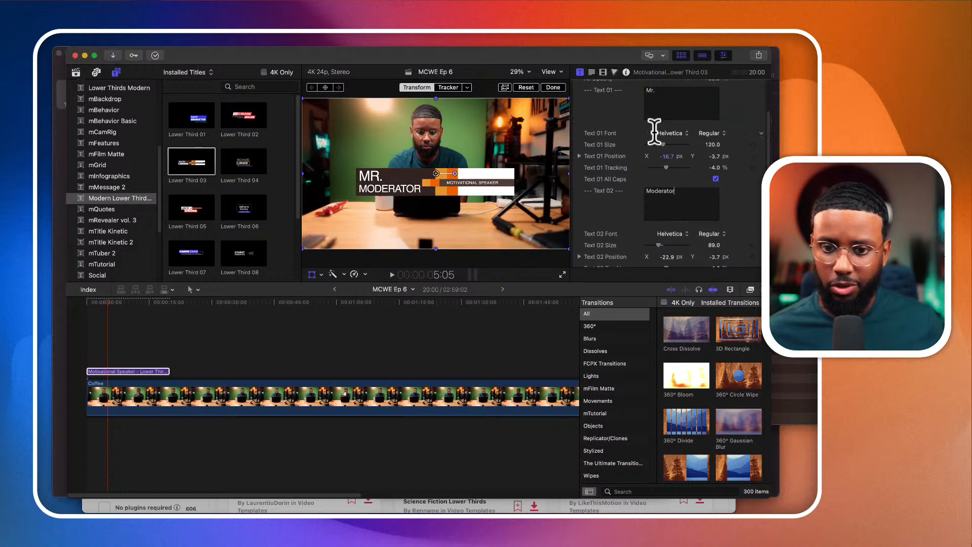
scroll(652, 138, "up", 3)
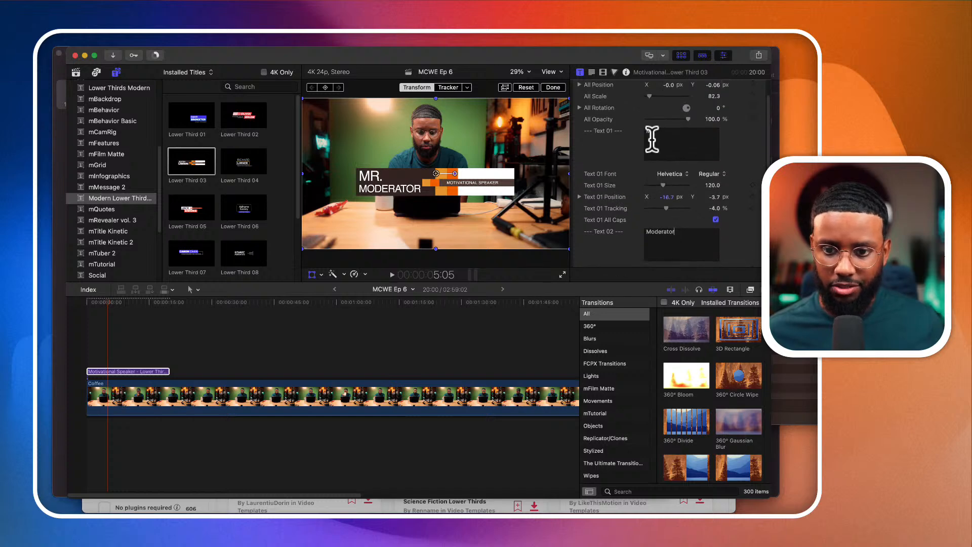
scroll(638, 195, "down", 10)
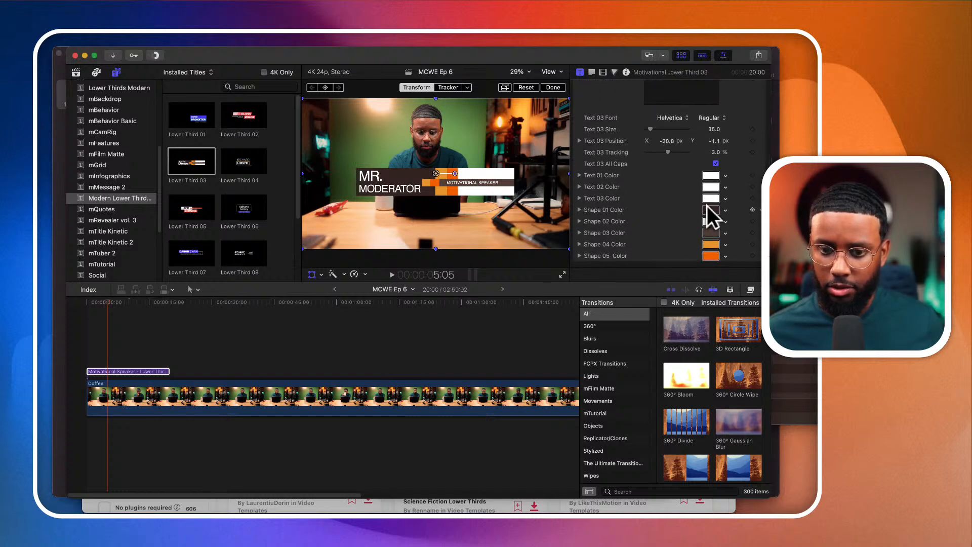
left_click(709, 209)
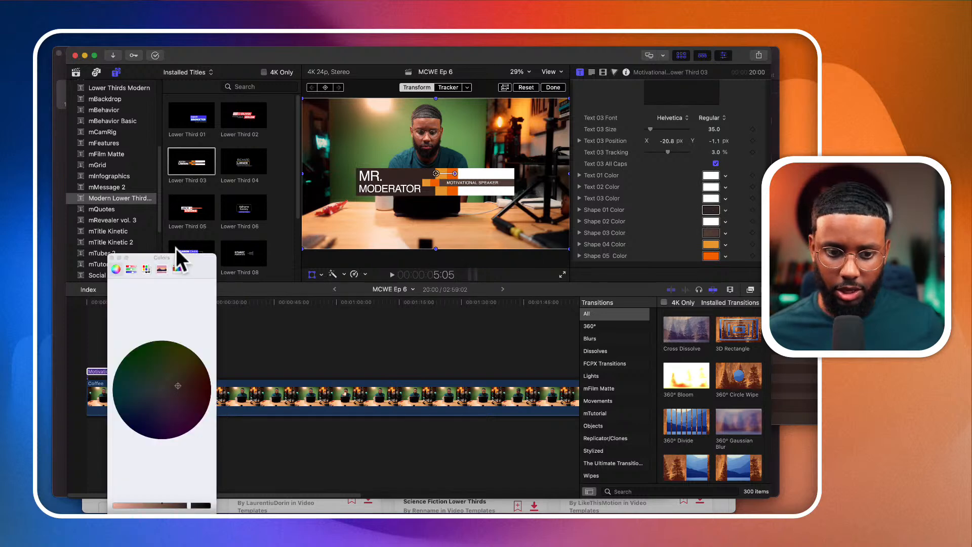
left_click_drag(186, 255, 233, 128)
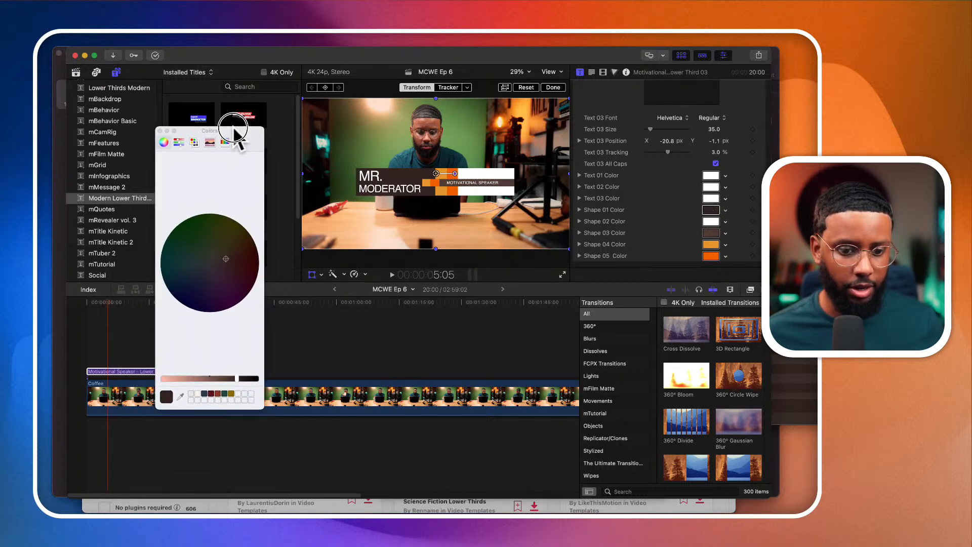
left_click(212, 392)
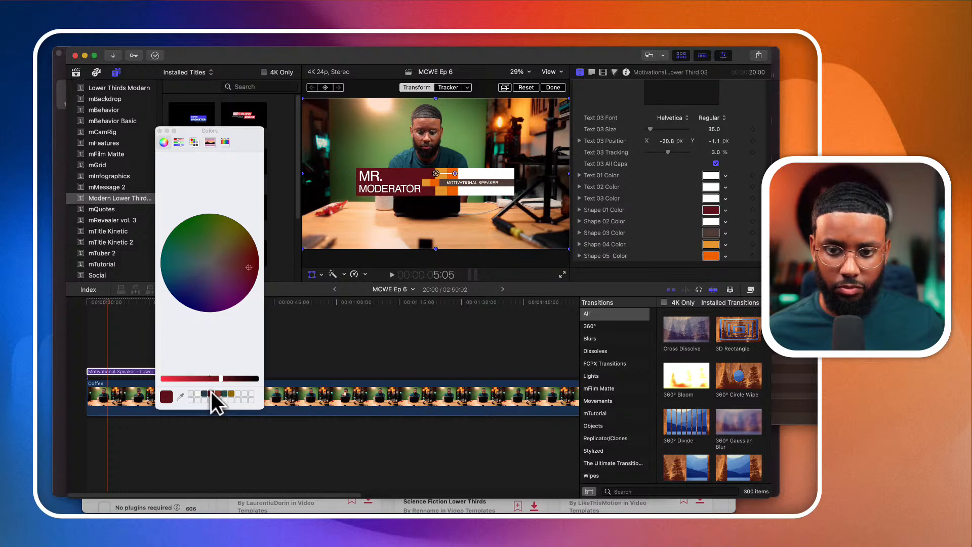
left_click_drag(221, 378, 195, 379)
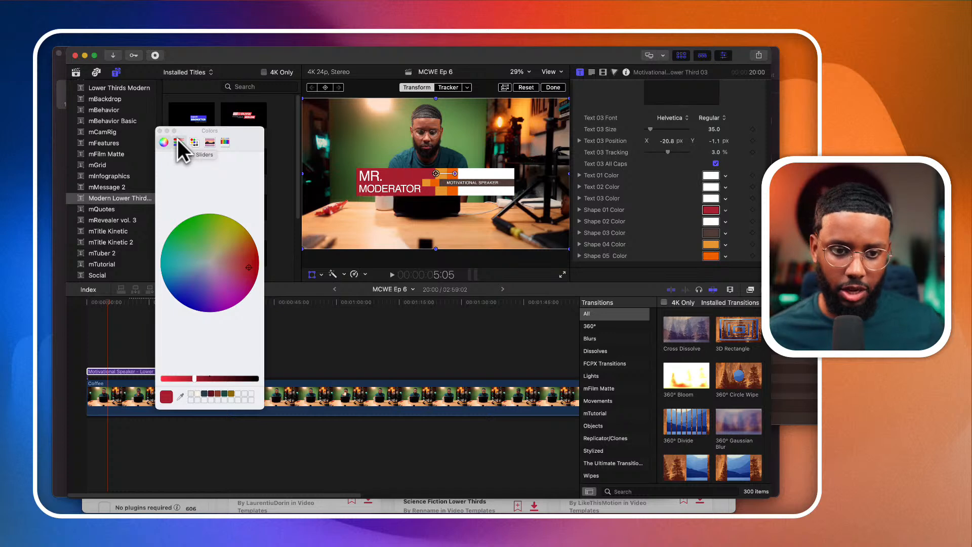
Shorten the Colors window and switch its color picker to RGB Sliders
left_click_drag(257, 409, 261, 298)
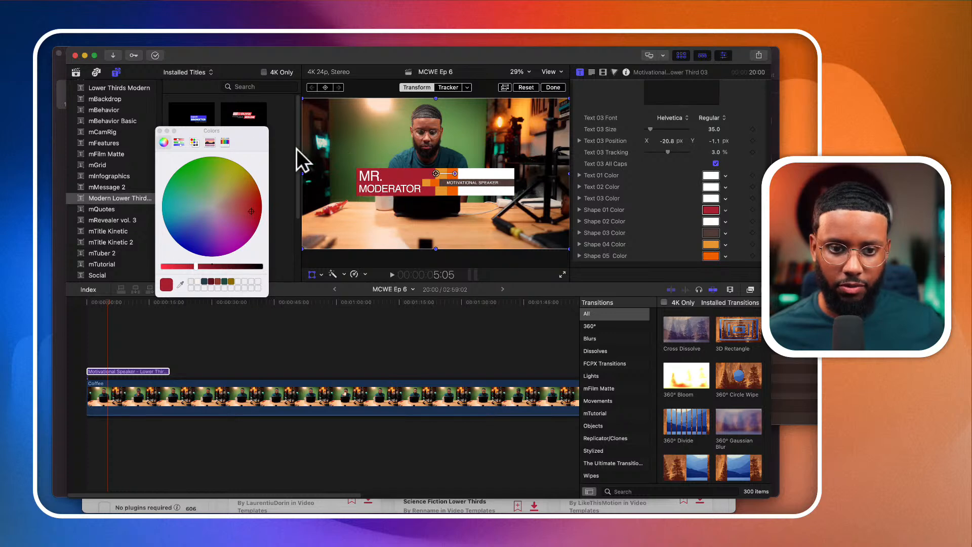
left_click(178, 142)
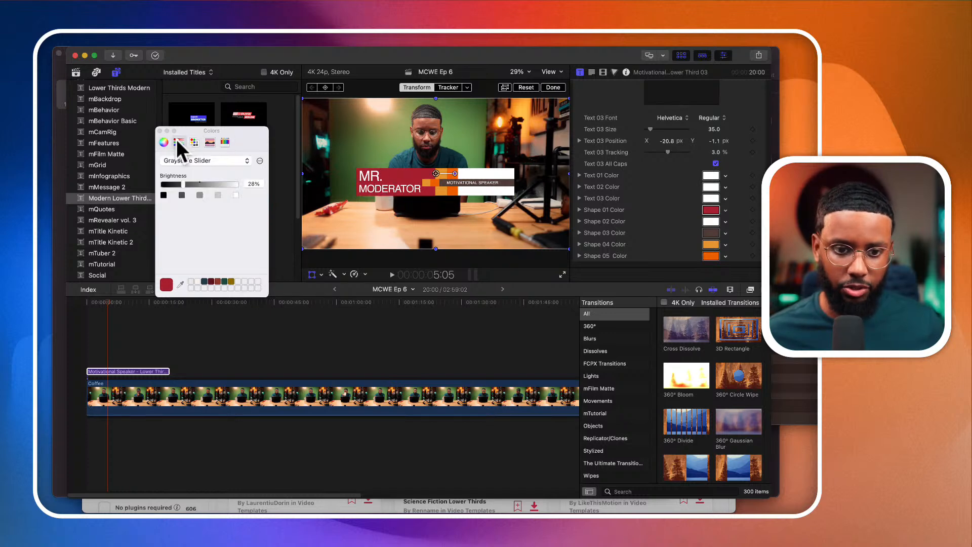
left_click(163, 142)
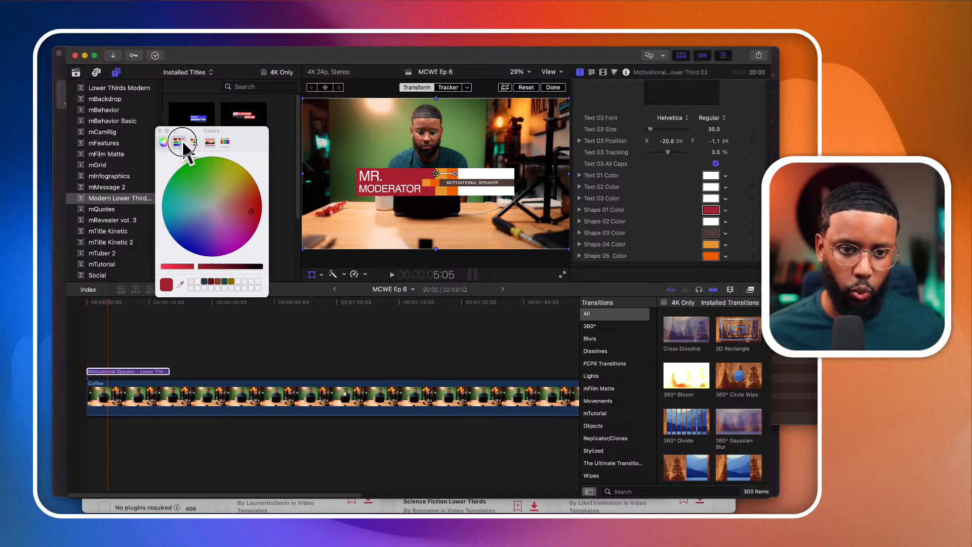
left_click(178, 142)
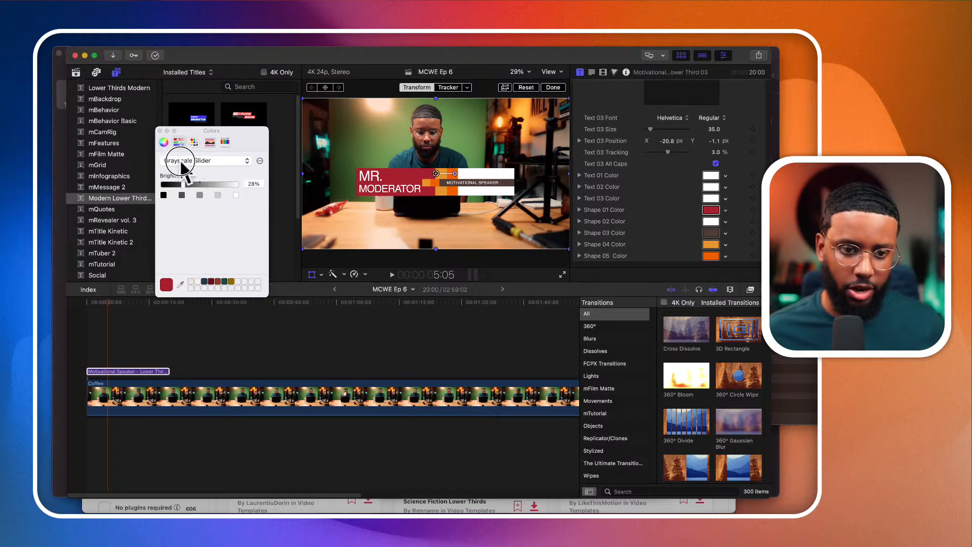
left_click(181, 161)
left_click(180, 171)
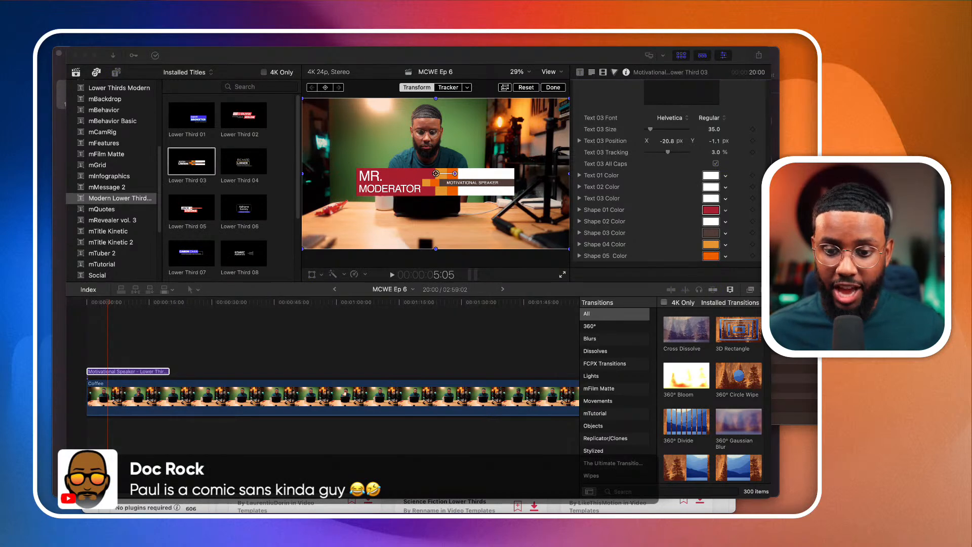
left_click(225, 55)
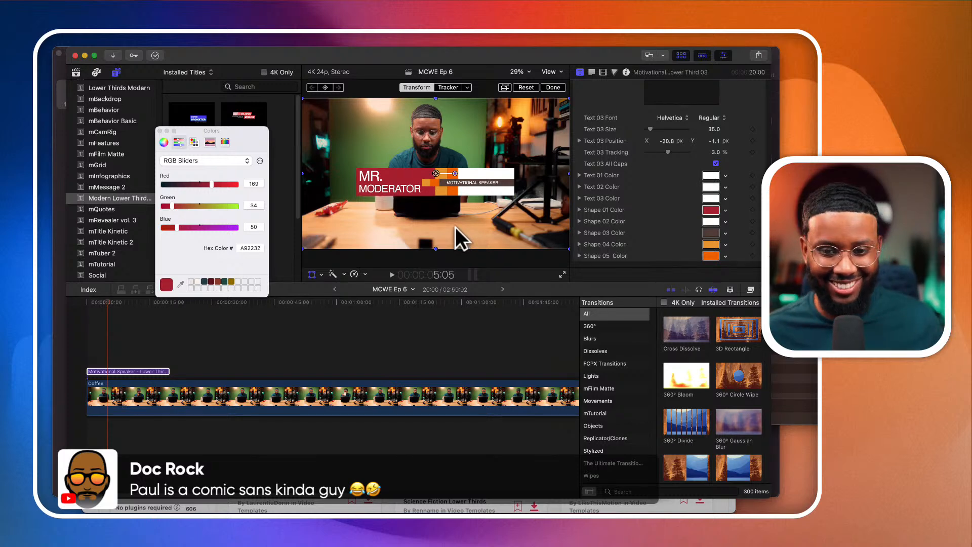
Raise the red value of the lower third's Shape 03 color to 200 and start playback of the title
left_click(713, 233)
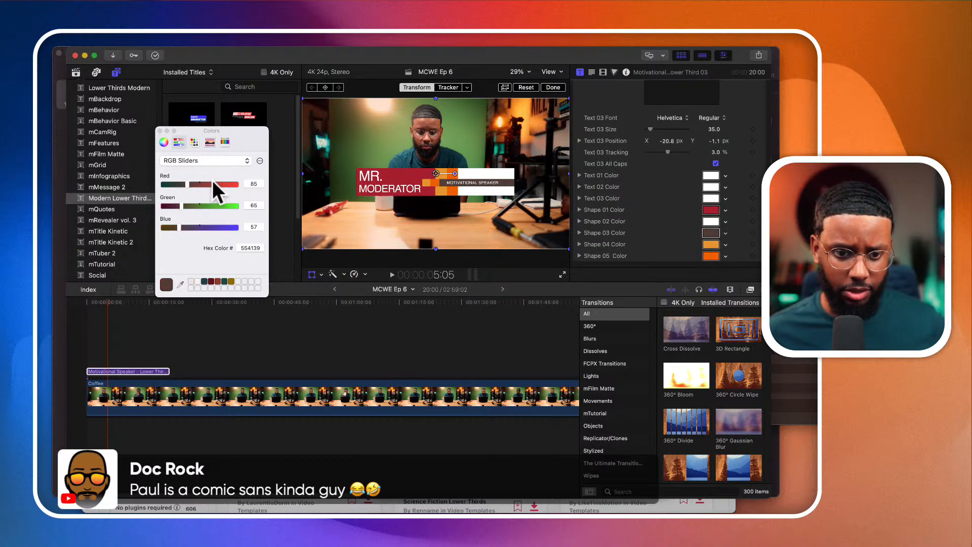
left_click_drag(213, 183, 222, 184)
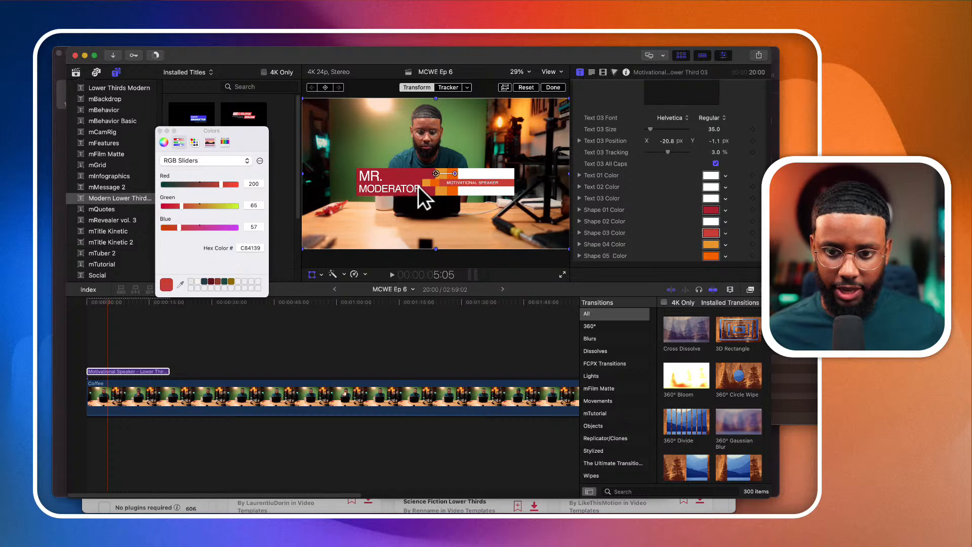
left_click(85, 345)
key("space")
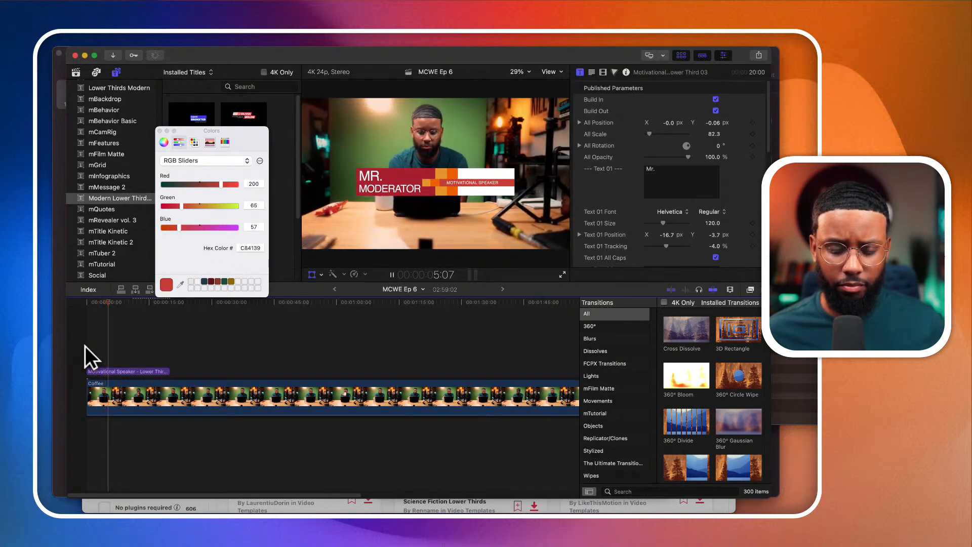
Stop playback, return the playhead to the start of the lower third and play its animation again
key("space")
left_click(92, 345)
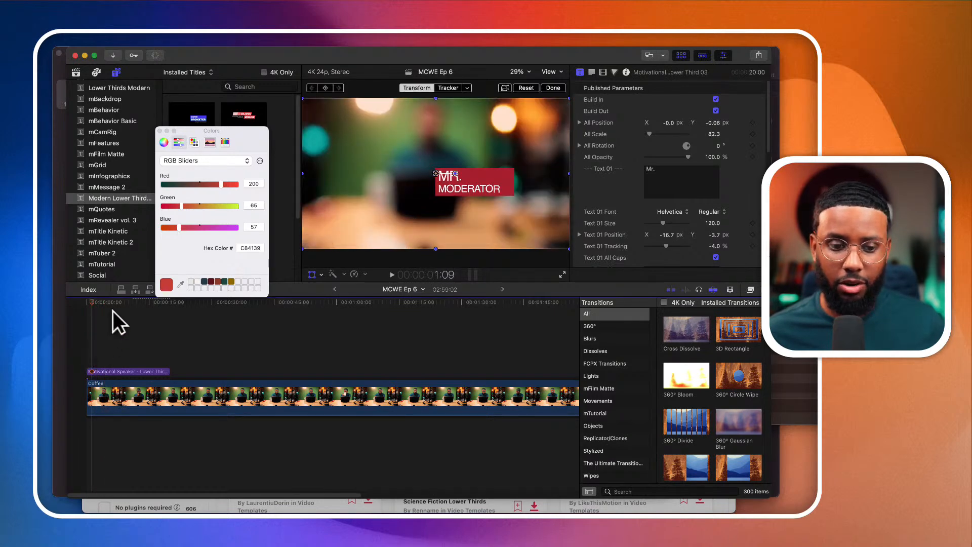
left_click(92, 300)
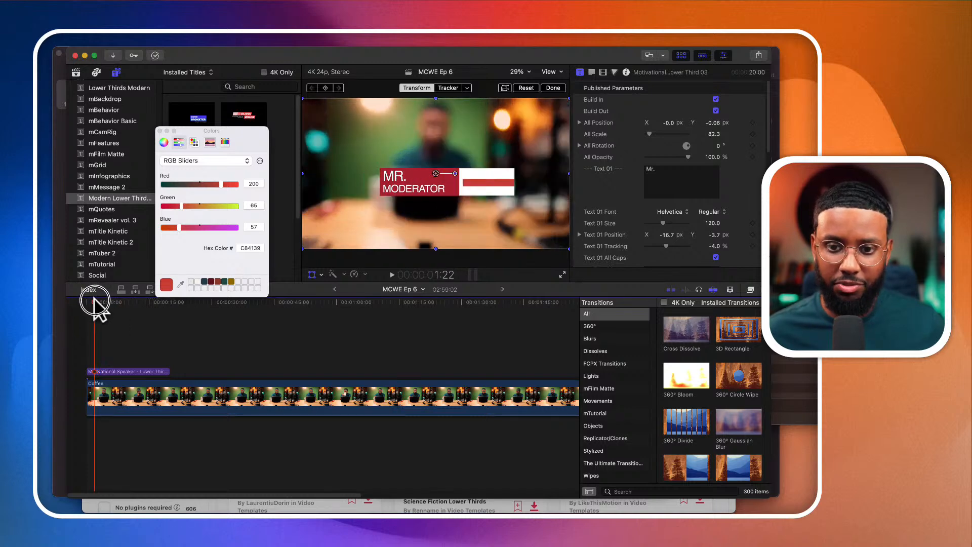
key("space")
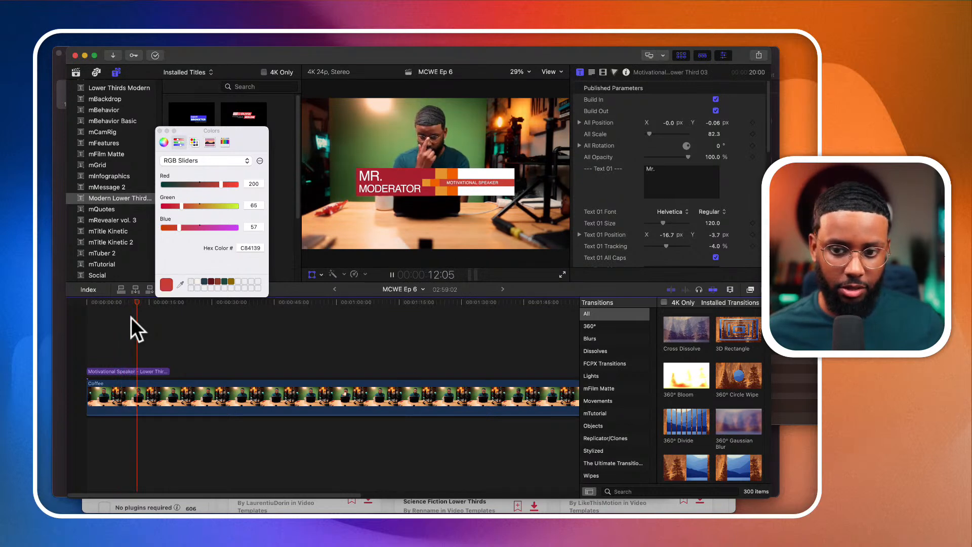
Move the lower third to the frame's lower left with All Position X -0.3, Y -0.36, reduce All Scale to 61.0 and replay it
left_click(311, 274)
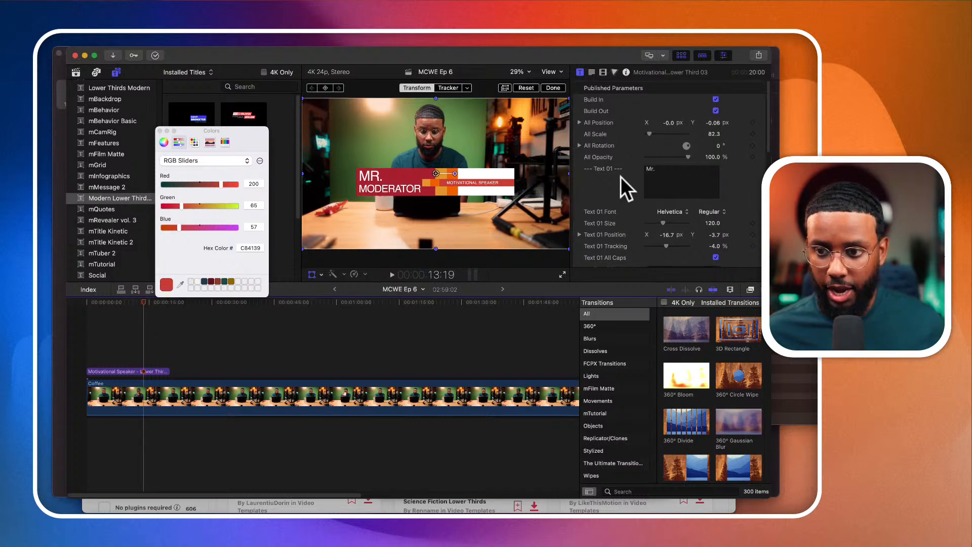
left_click_drag(666, 120, 716, 126)
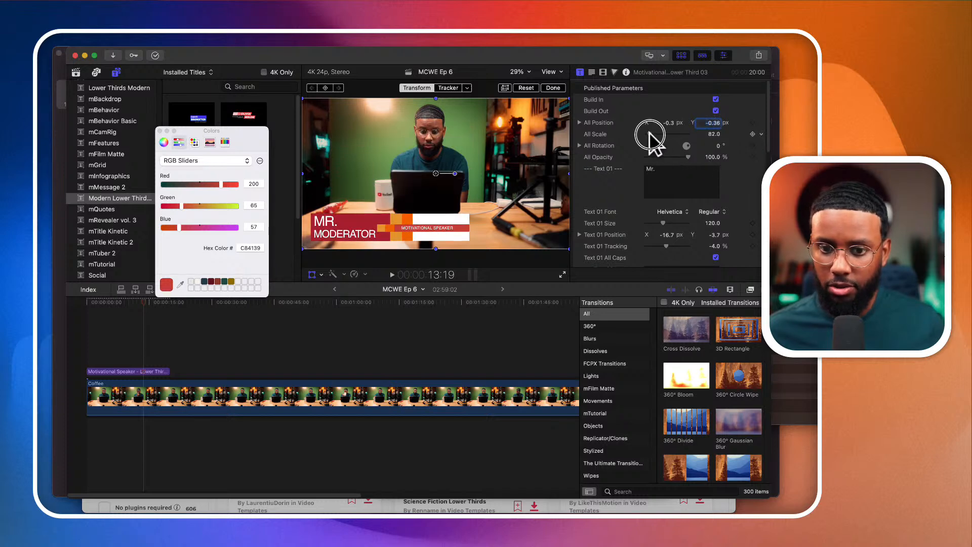
left_click_drag(649, 135, 648, 134)
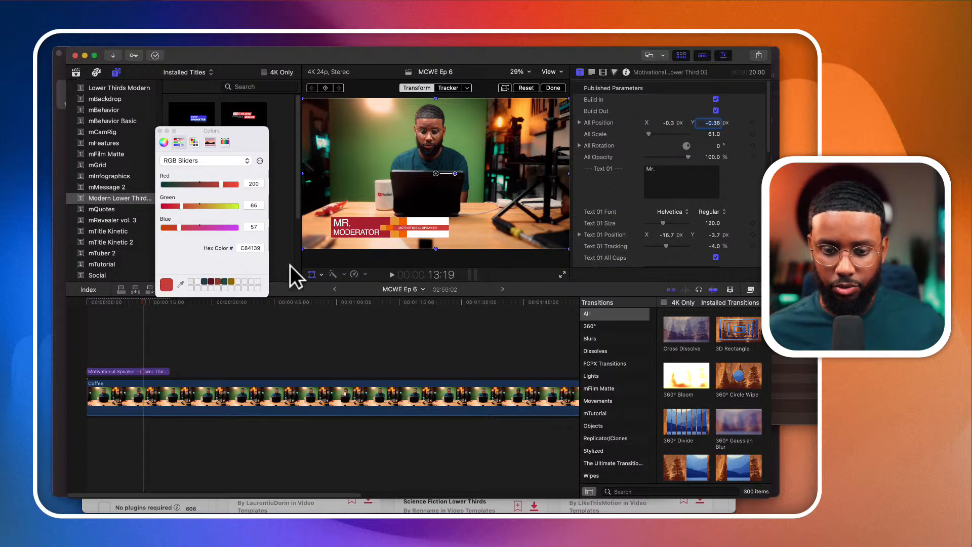
left_click(86, 339)
key("space")
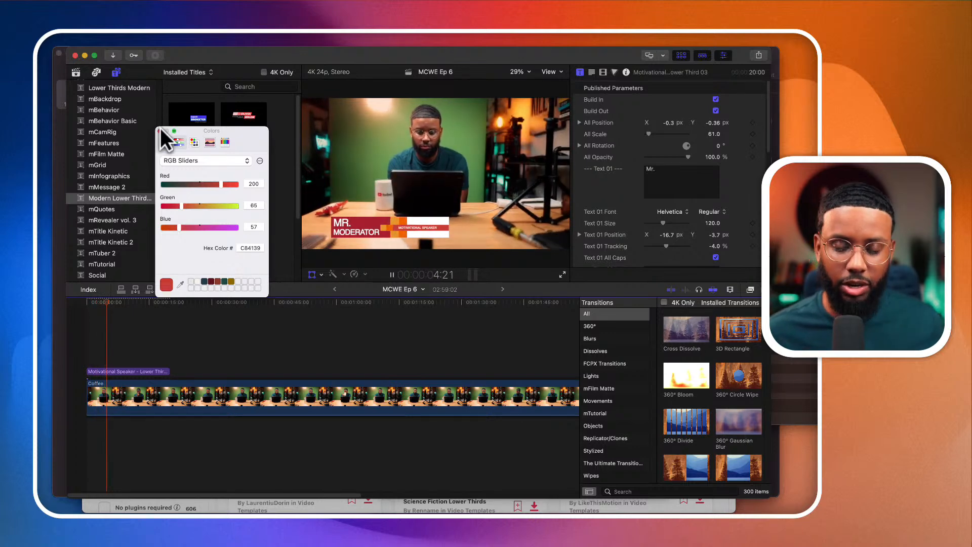
Look over the Photos, Videos, and Audio sources and the project and clips in the library's 7-28-22 event
left_click(76, 71)
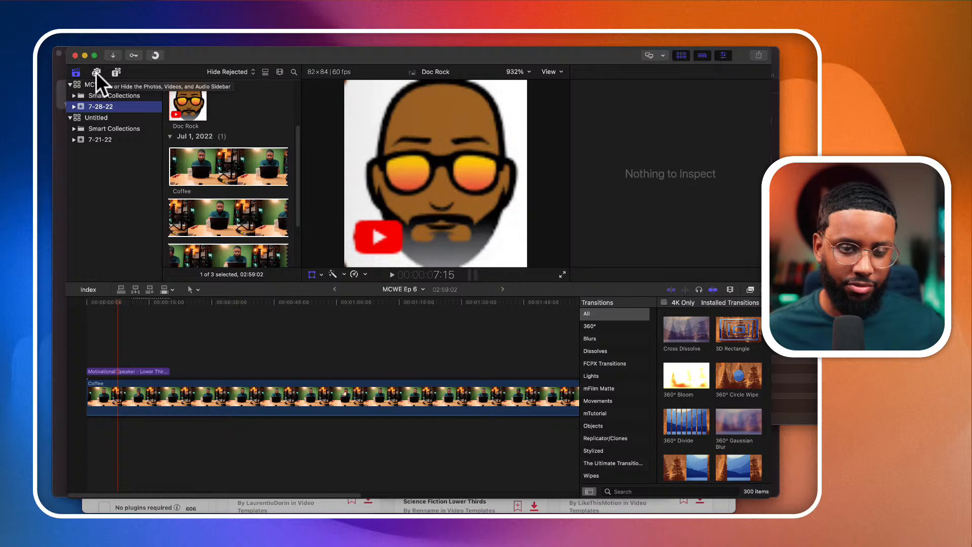
left_click(96, 72)
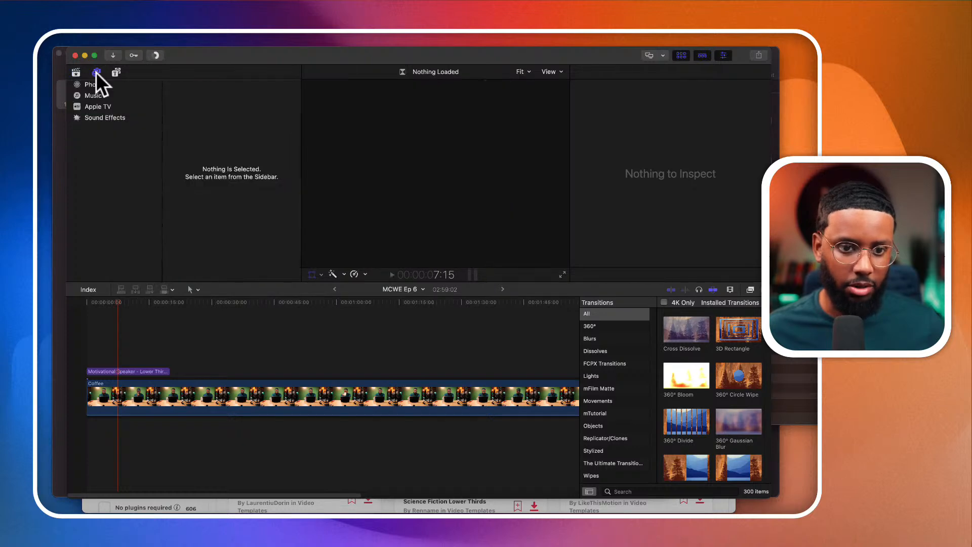
left_click(94, 72)
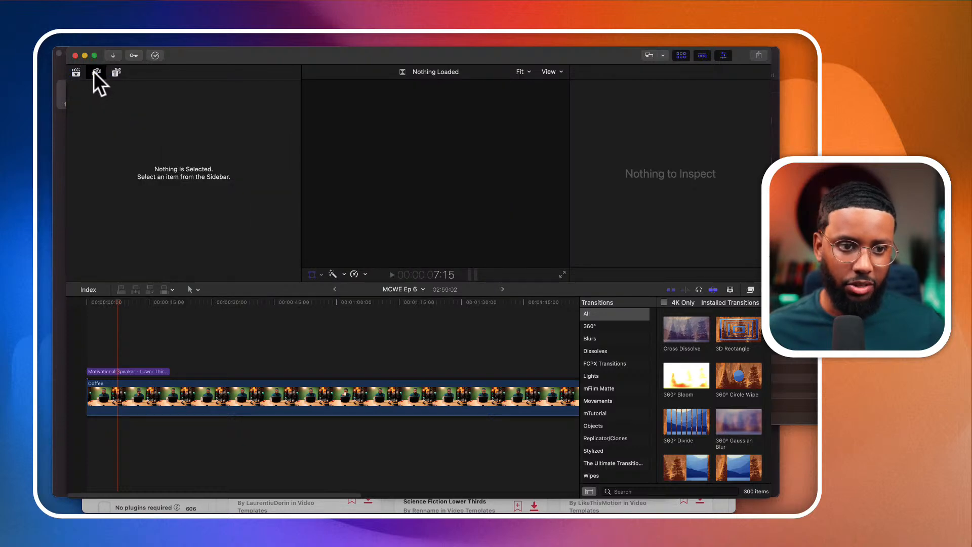
left_click(95, 72)
left_click(76, 72)
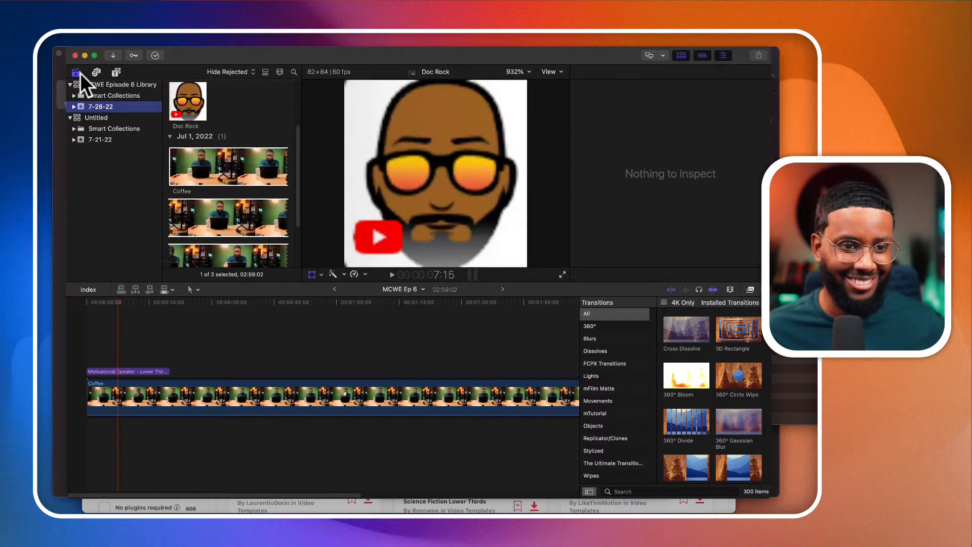
scroll(187, 122, "up", 4)
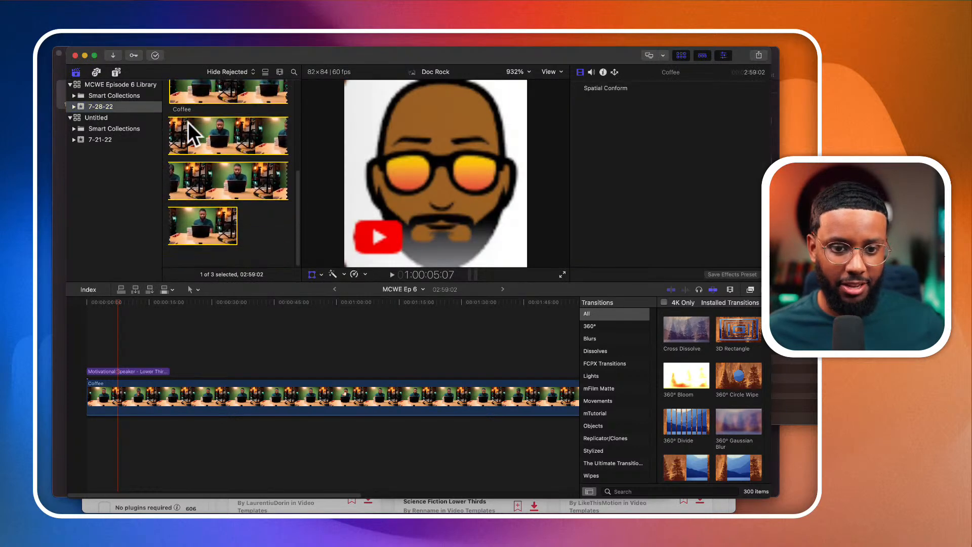
scroll(238, 202, "down", 2)
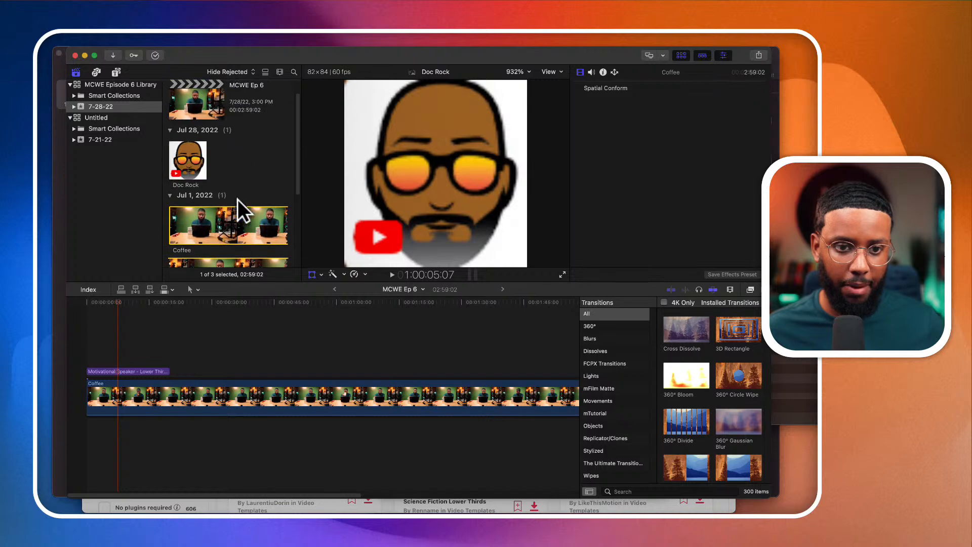
scroll(207, 96, "up", 1)
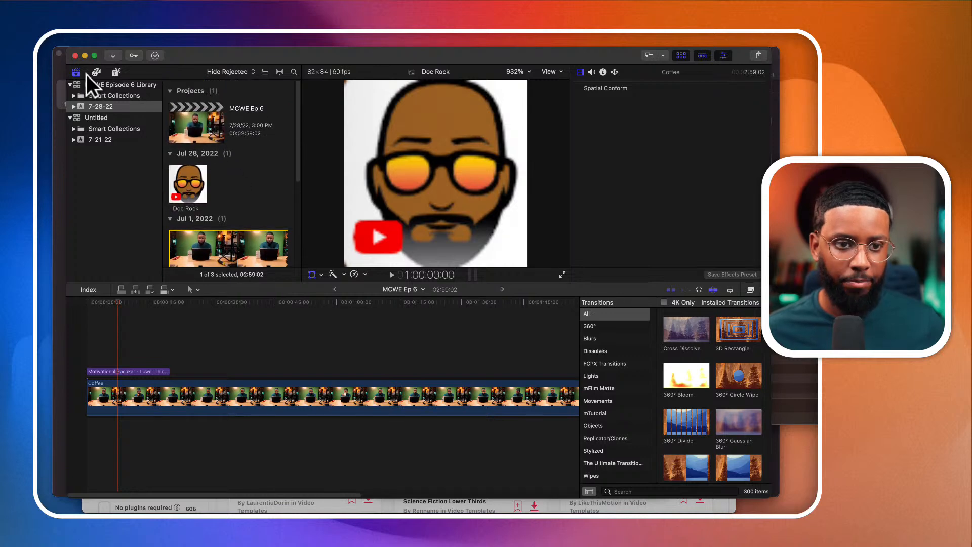
Browse the installed title categories, previewing the mTitle Kinetic titles and viewing the mTutorial and Social collections
left_click(117, 72)
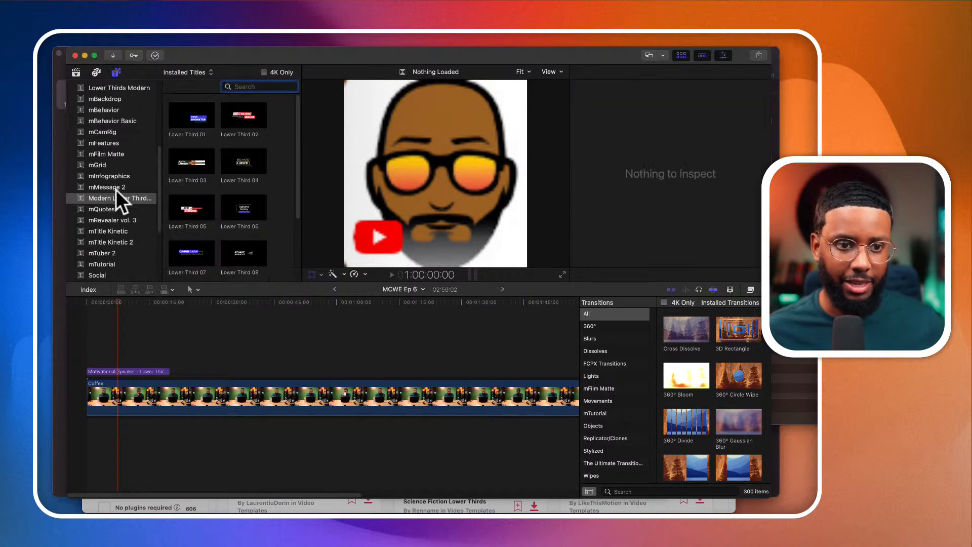
scroll(116, 189, "down", 4)
scroll(117, 190, "up", 3)
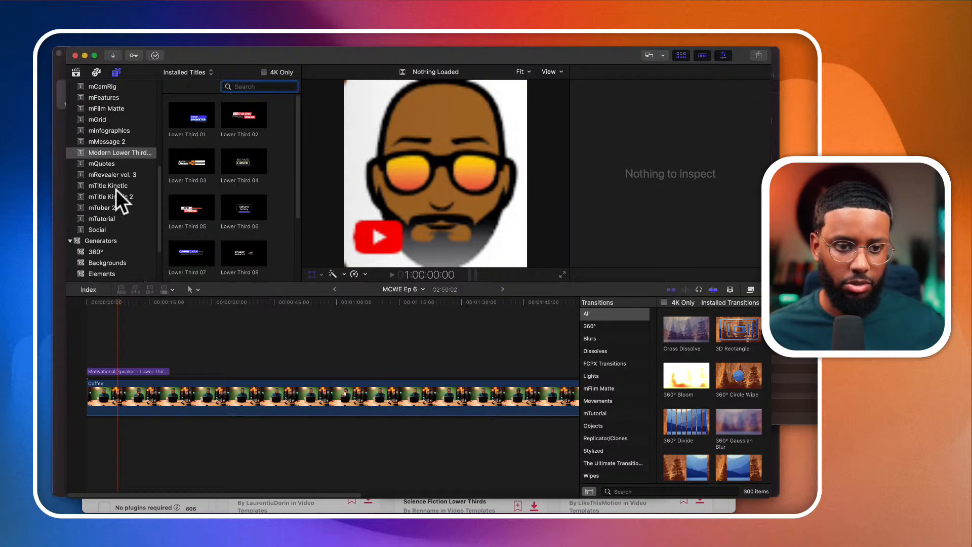
left_click(116, 187)
scroll(229, 207, "down", 5)
scroll(229, 207, "up", 5)
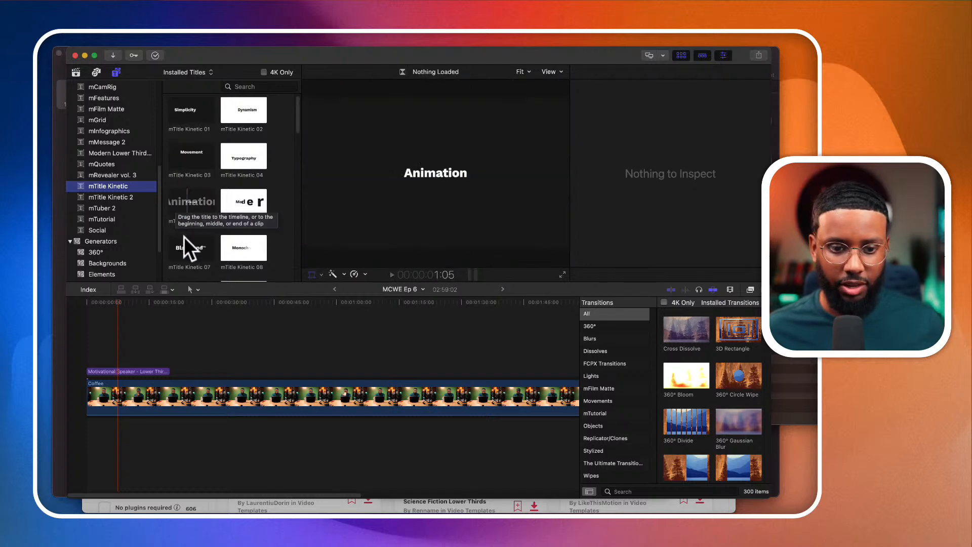
scroll(111, 218, "down", 2)
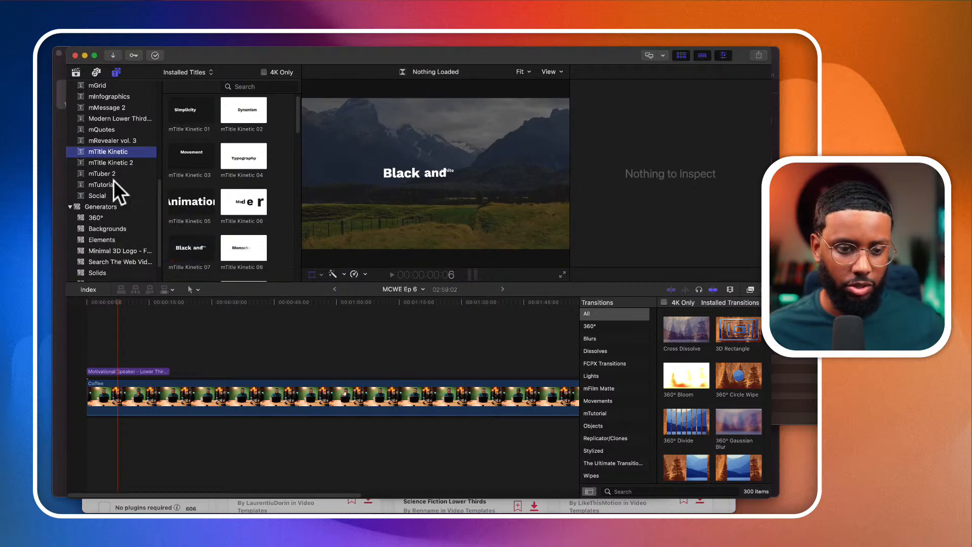
left_click(114, 185)
left_click(114, 195)
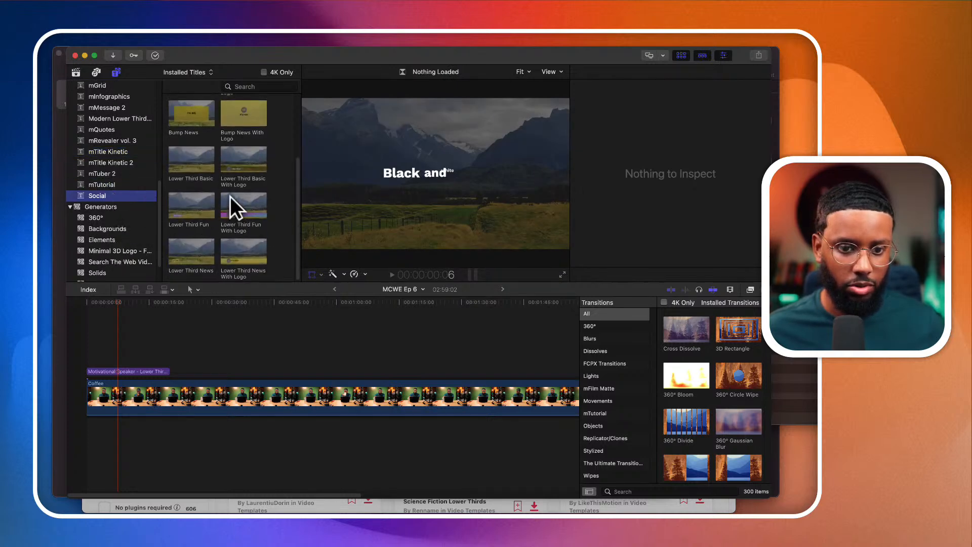
Look through the installed generators, including the YouTube subscribe, Trendy Backgrounds, Textures, Search The Web and Minimal 3D Logo collections
scroll(120, 156, "down", 2)
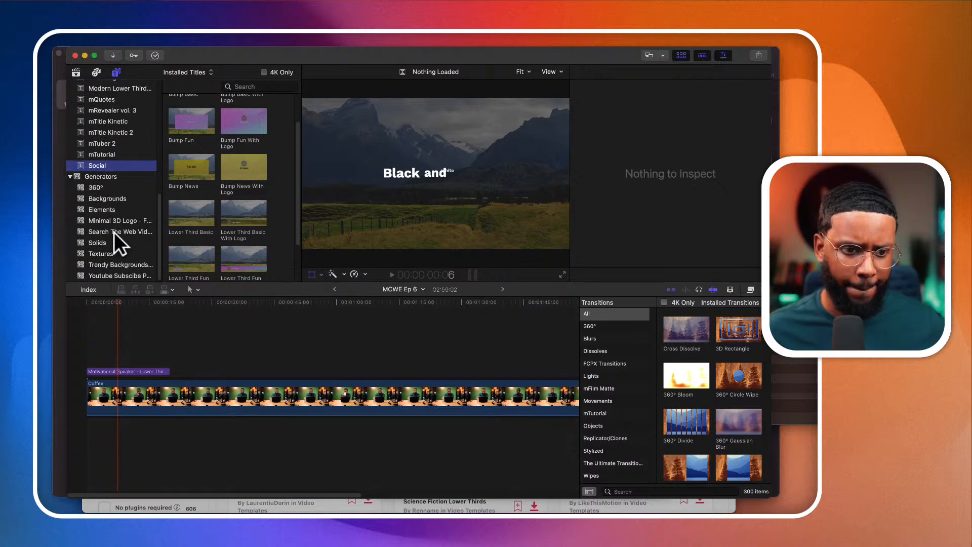
left_click(114, 273)
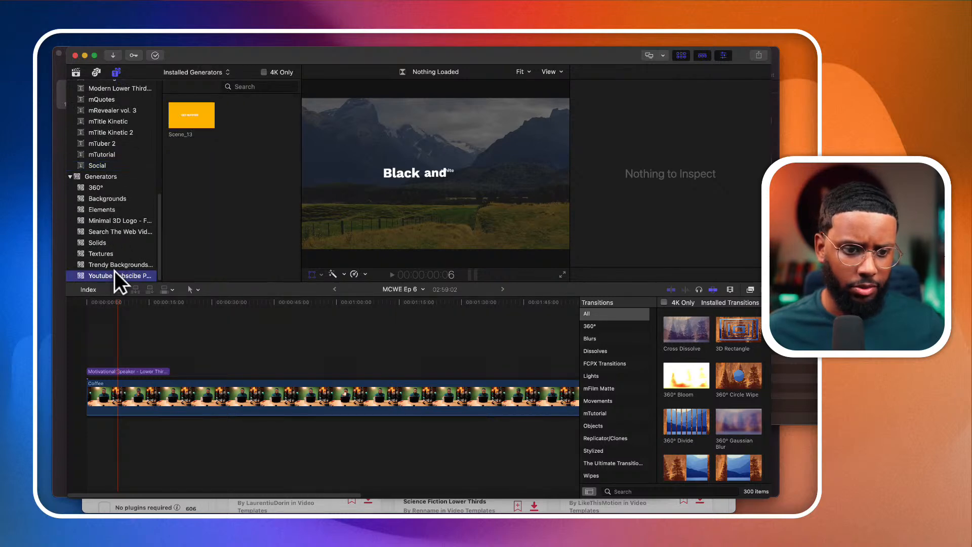
left_click(106, 261)
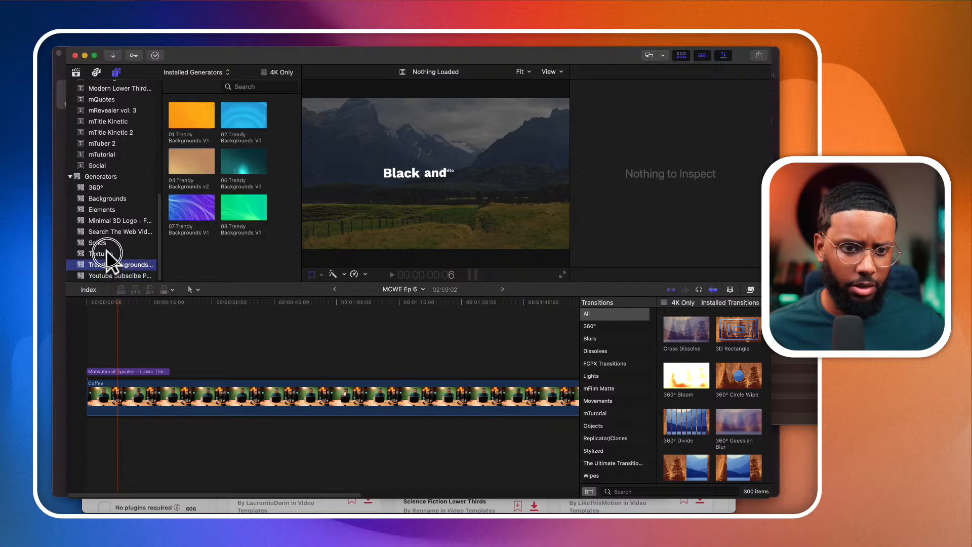
left_click(107, 254)
left_click(106, 232)
left_click(107, 218)
scroll(107, 215, "up", 4)
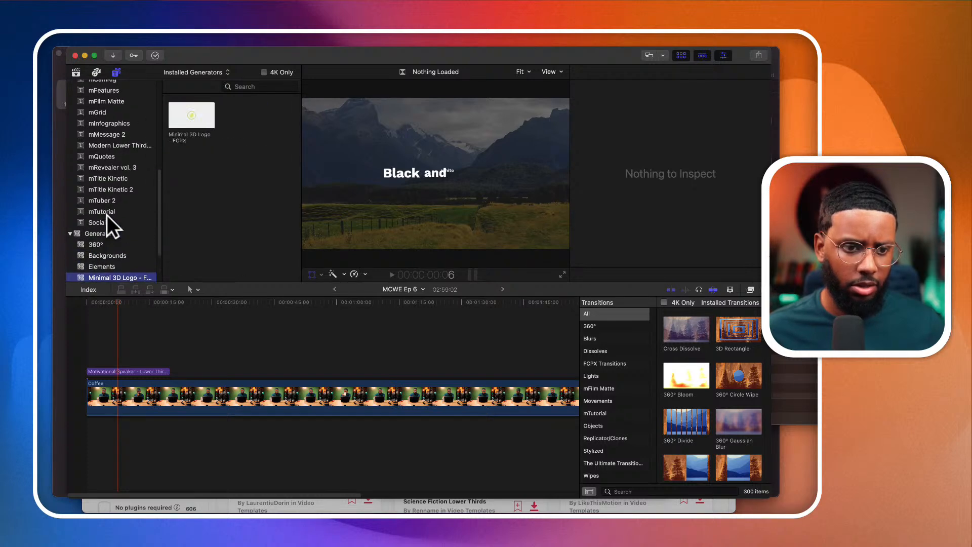
Examine the mTuber 2 titles, previewing ending scenes such as More Videos and Visit Channel, the Cursor icon and the Fuse logo animation
left_click(107, 201)
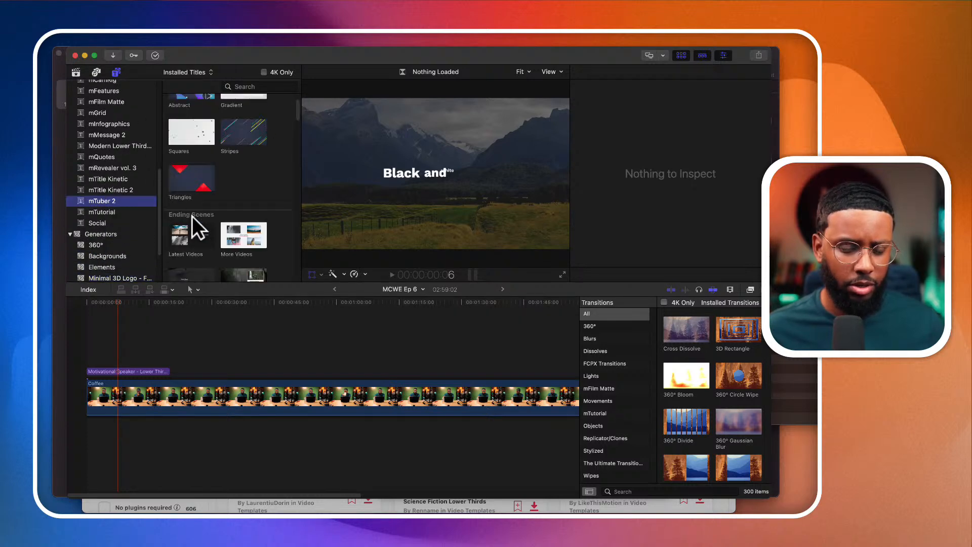
scroll(192, 216, "down", 3)
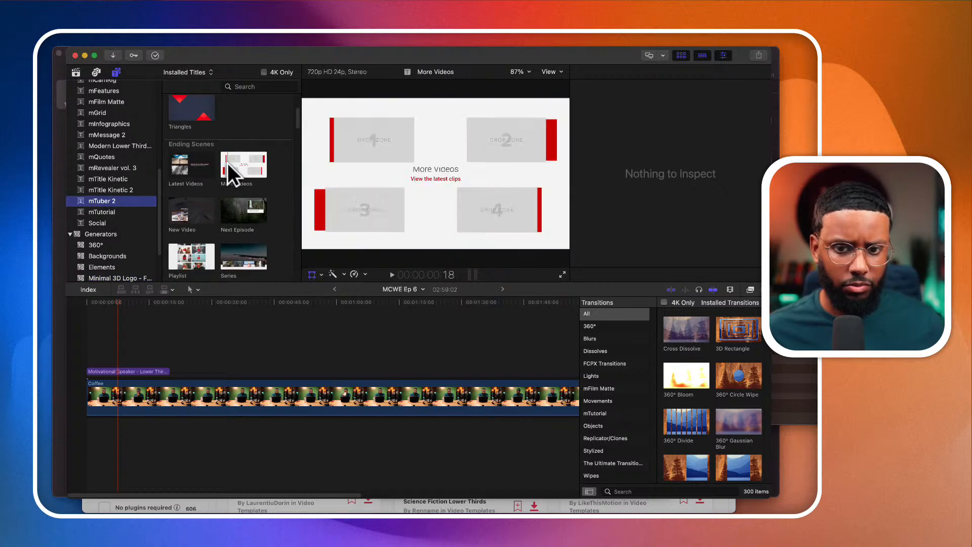
scroll(240, 175, "down", 1)
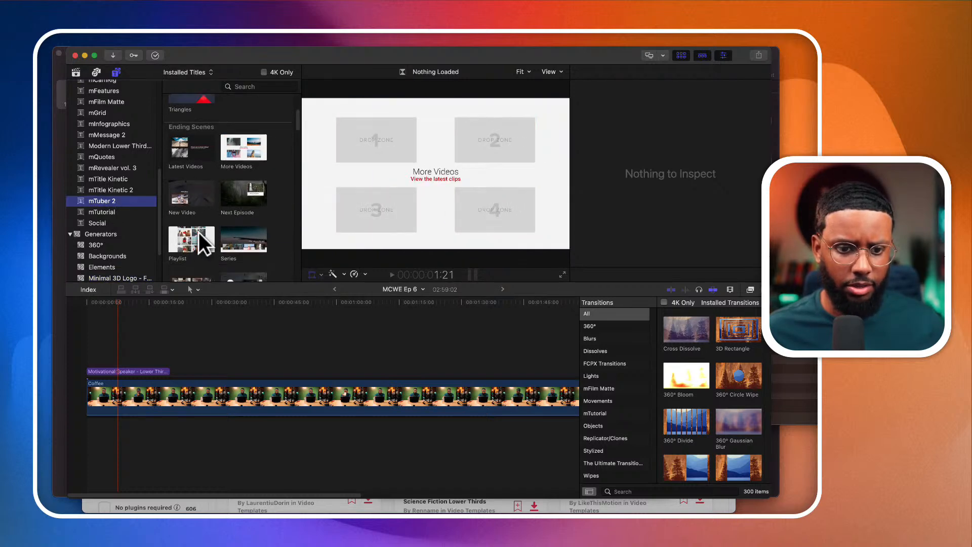
scroll(193, 243, "down", 4)
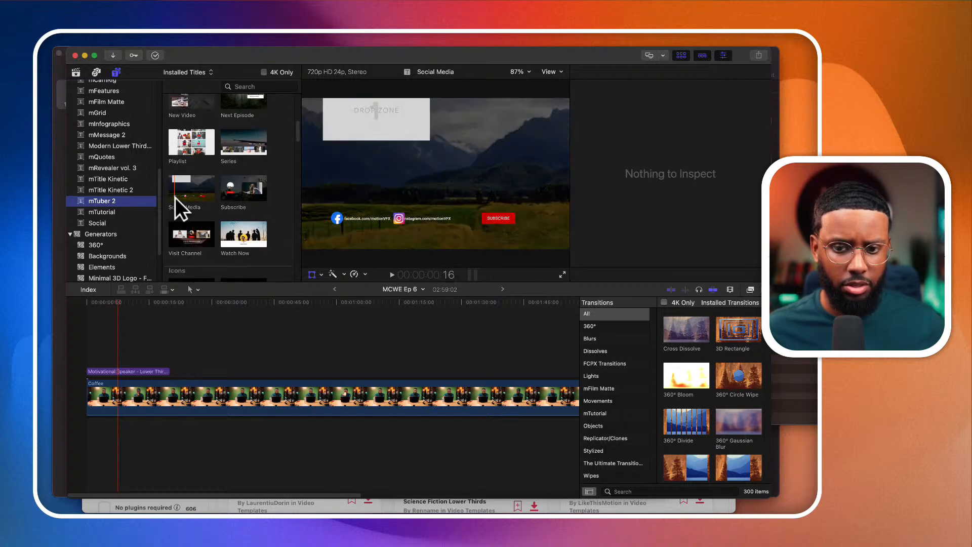
scroll(187, 197, "down", 2)
scroll(187, 197, "down", 2)
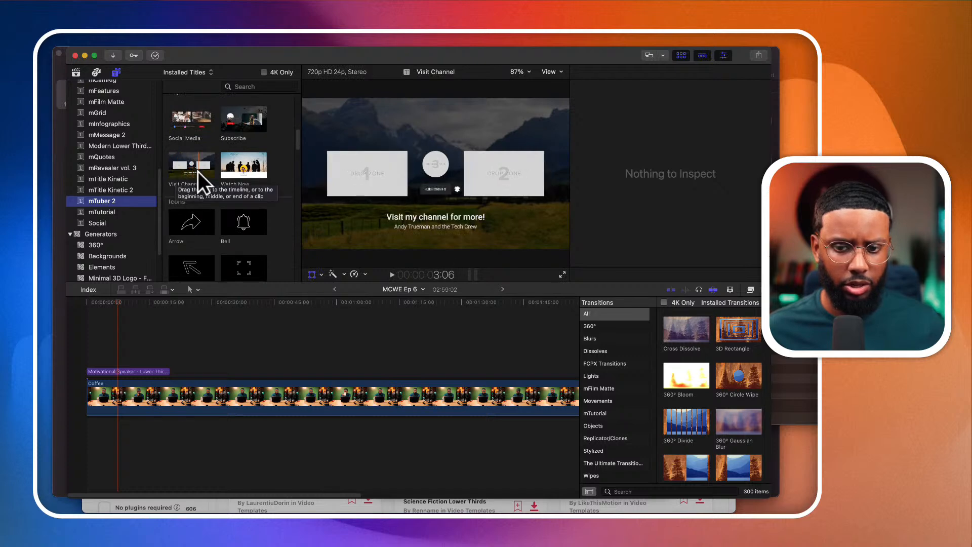
scroll(198, 172, "down", 6)
scroll(199, 172, "down", 5)
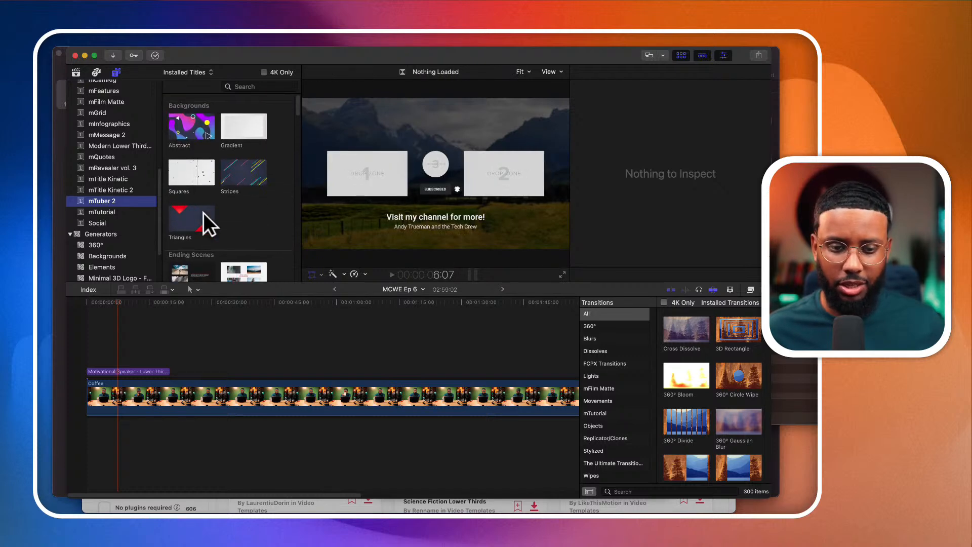
scroll(196, 154, "down", 5)
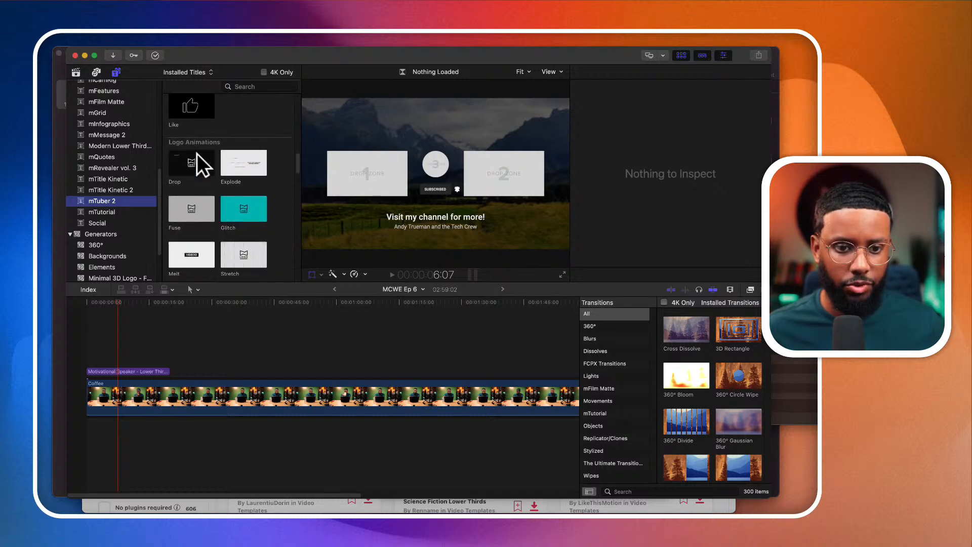
scroll(190, 180, "up", 1)
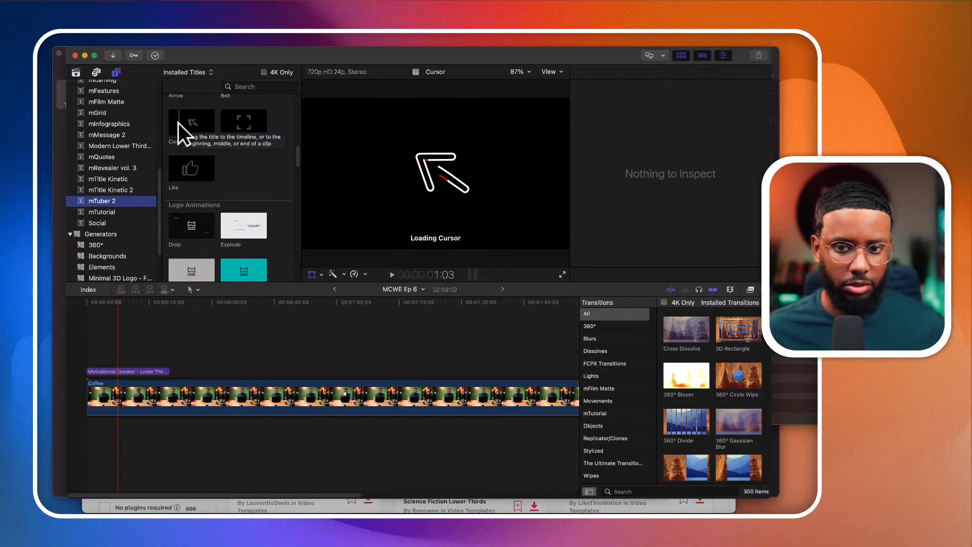
scroll(201, 183, "down", 5)
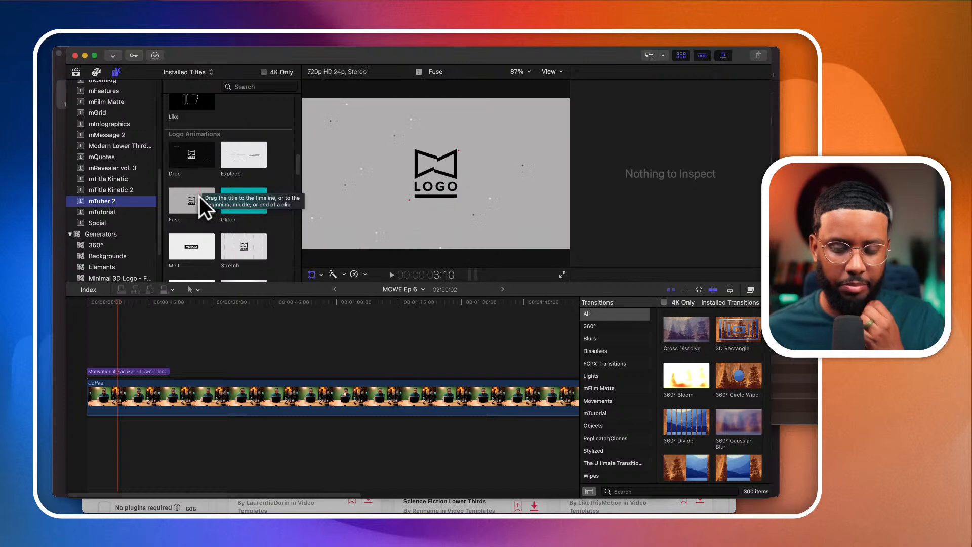
scroll(199, 192, "down", 2)
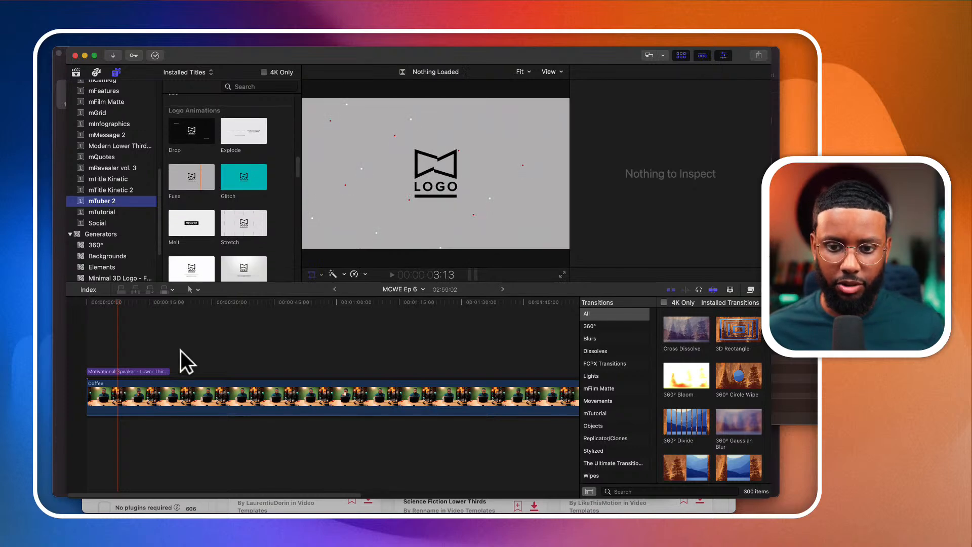
Check the lower third in the timeline near its start and at the 10:00 mark
left_click(93, 351)
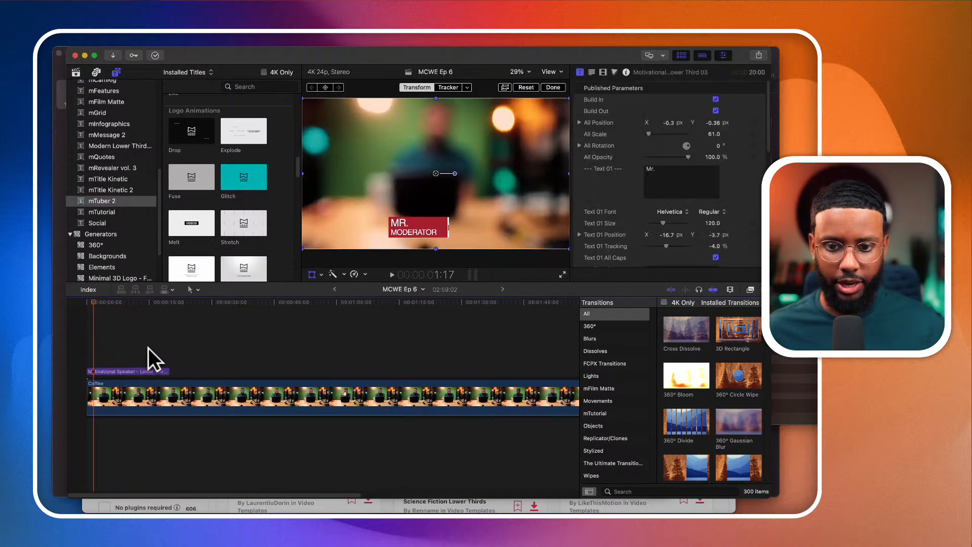
left_click(127, 334)
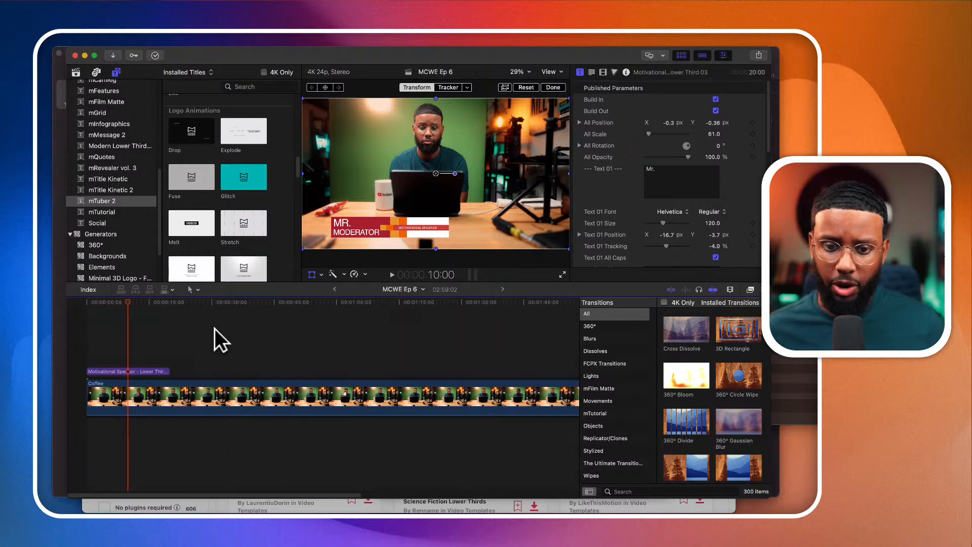
Disable the Coffee clip in the timeline so only the lower third graphic is rendered
left_click(158, 394)
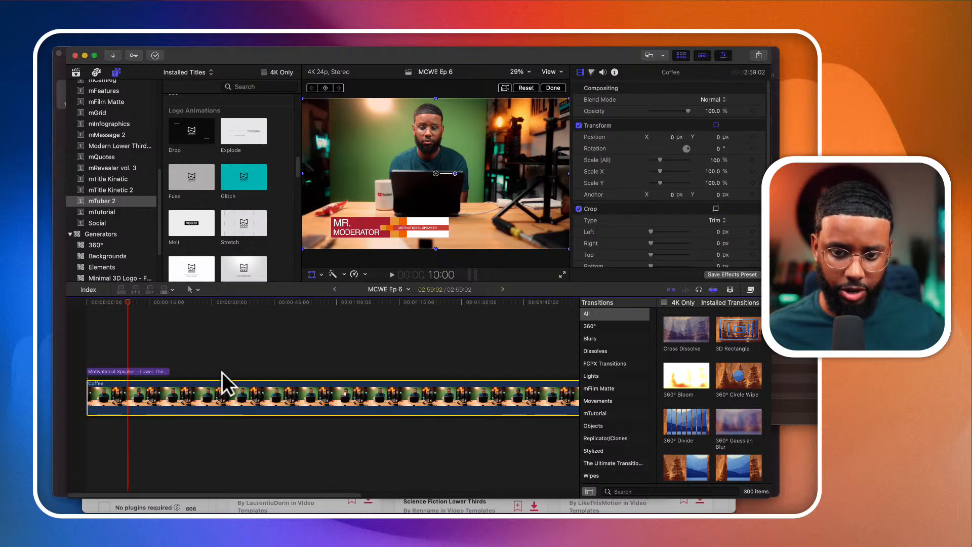
key("v")
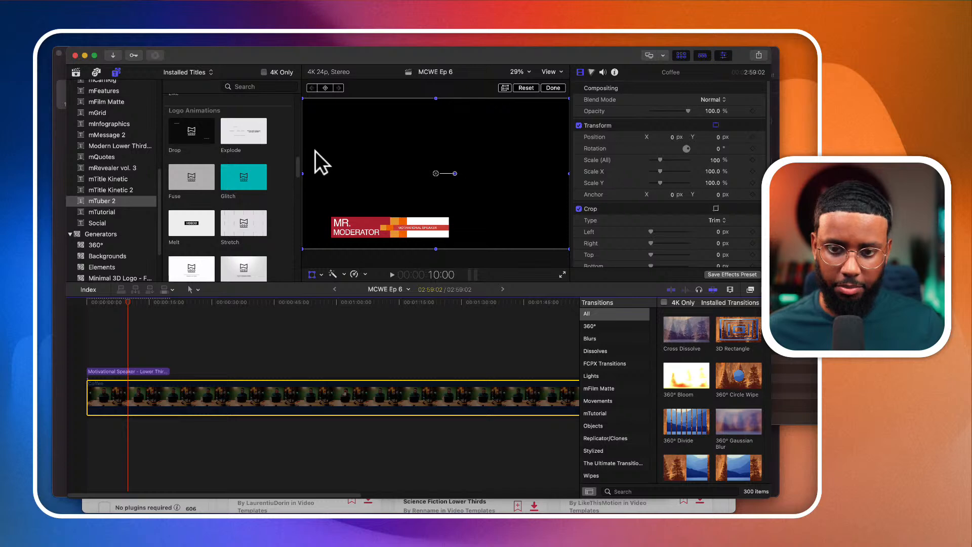
Narrow the editor window slightly so the export destination list fits within the visible screen area
left_click(760, 54)
left_click(760, 55)
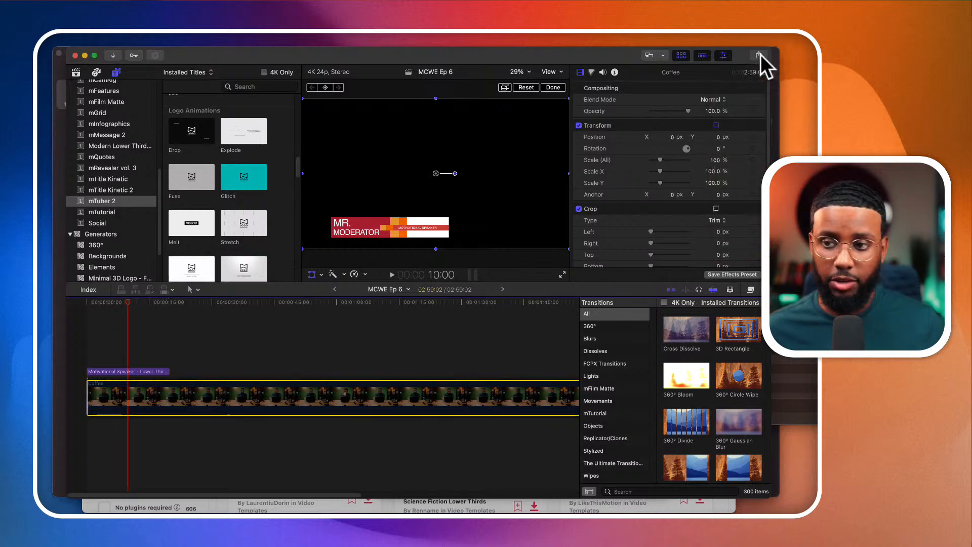
left_click_drag(775, 63, 751, 75)
Review the format and video codec options for exporting the project as a file, including Apple ProRes 4444, and close without exporting
left_click(735, 54)
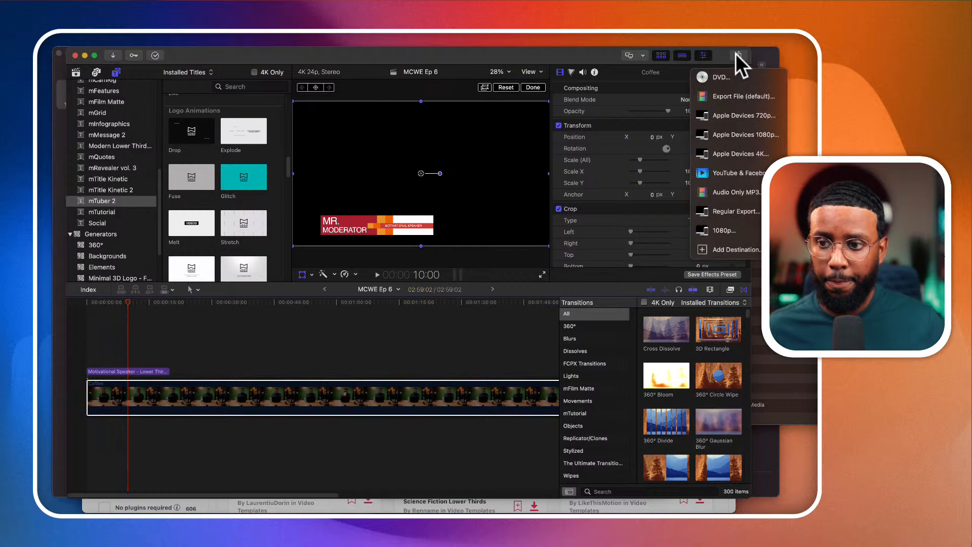
left_click(736, 95)
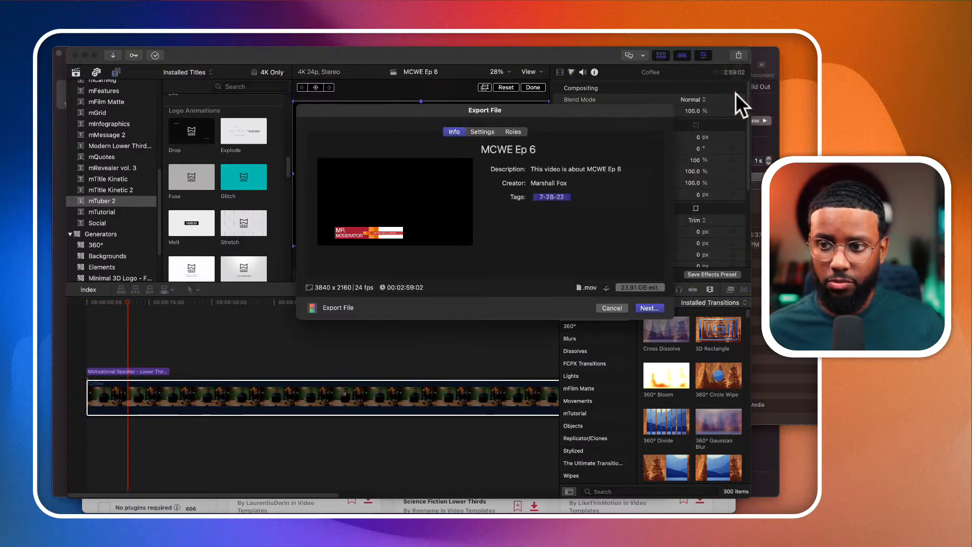
left_click(483, 132)
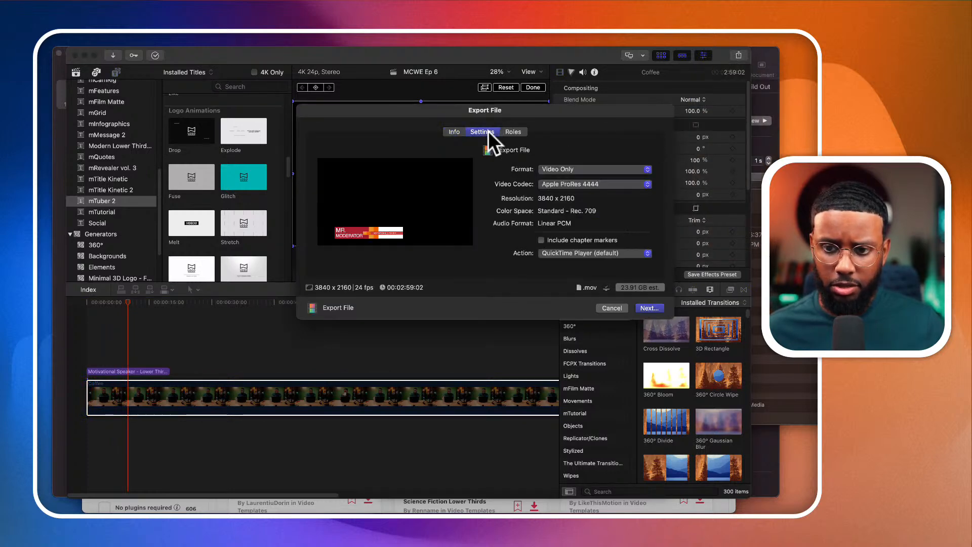
left_click(548, 171)
left_click(550, 173)
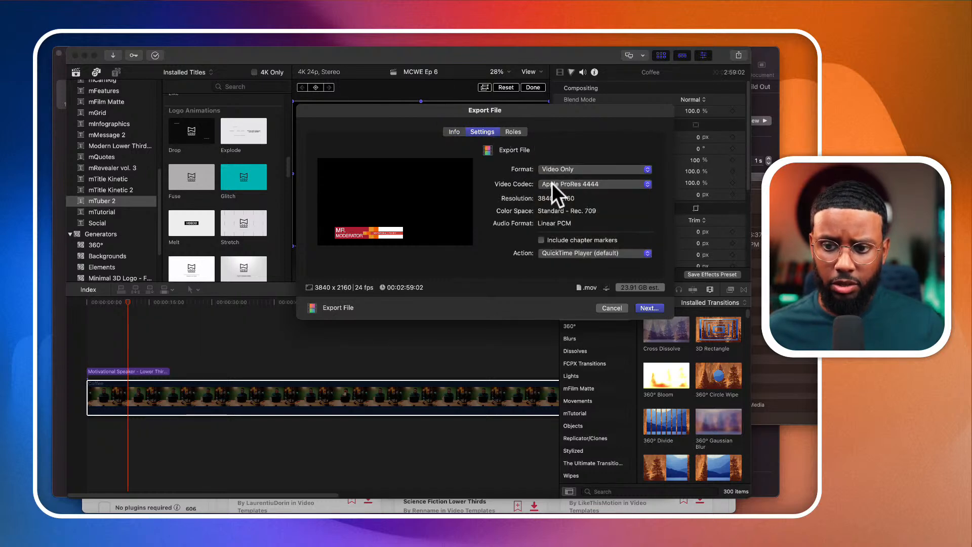
left_click(552, 183)
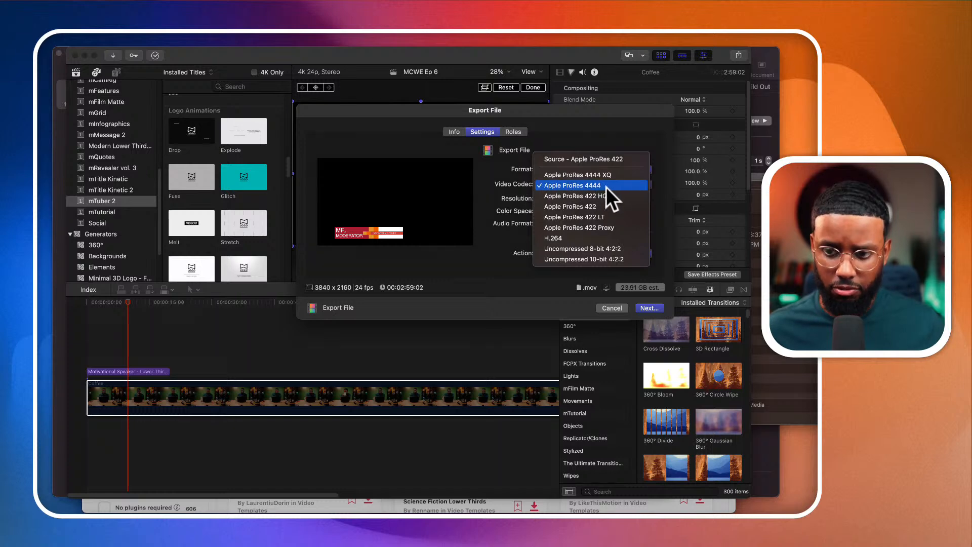
left_click(493, 189)
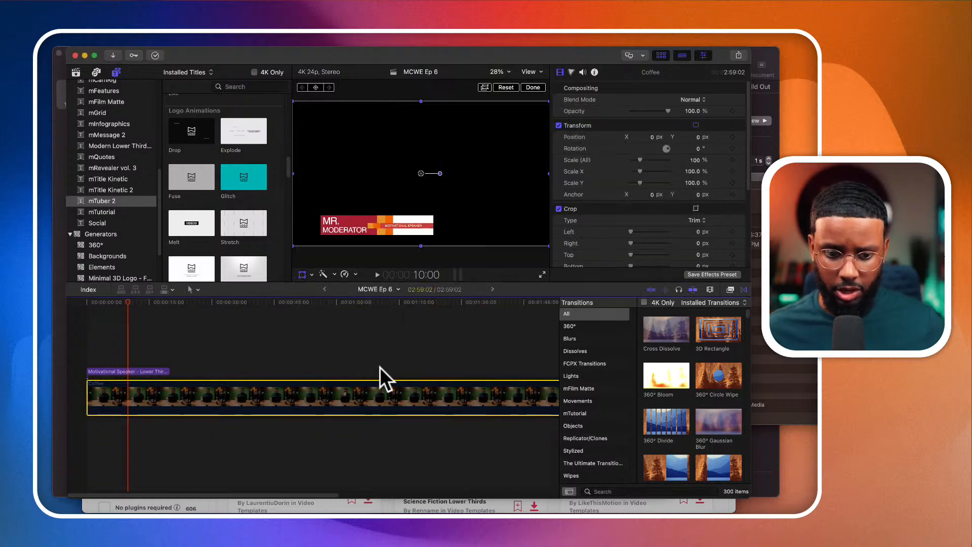
left_click(611, 307)
Trim the end of the disabled Coffee clip to the end of the lower third, shortening the project to 20:00
left_click(472, 369)
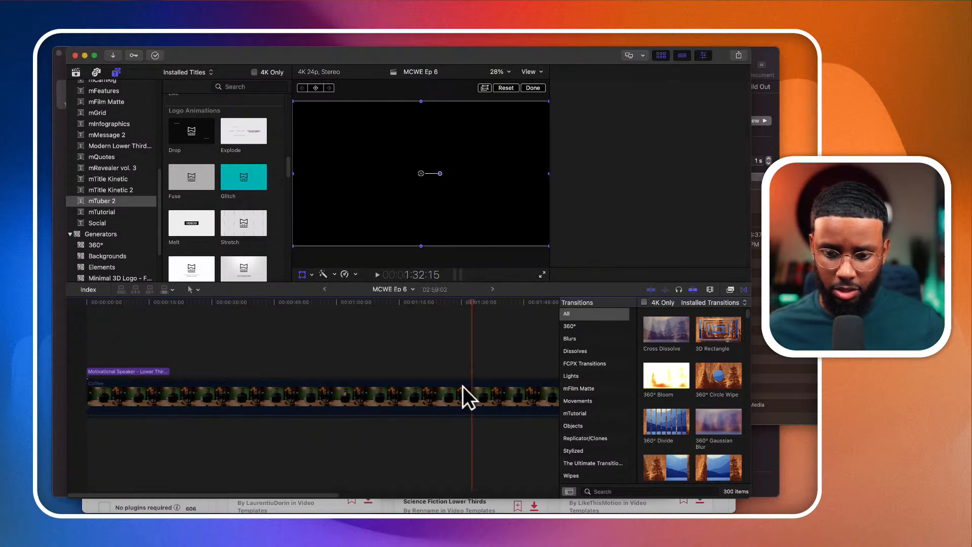
key("super+minus")
key("super+minus")
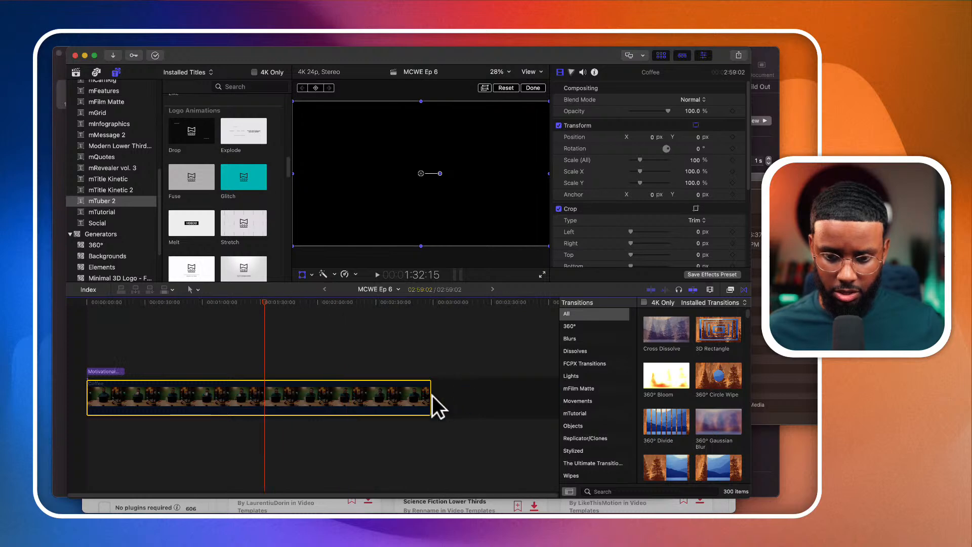
left_click_drag(427, 395, 124, 400)
Start a file export of the trimmed project as Video Only with the Apple ProRes 4444 codec and proceed to saving
left_click(738, 56)
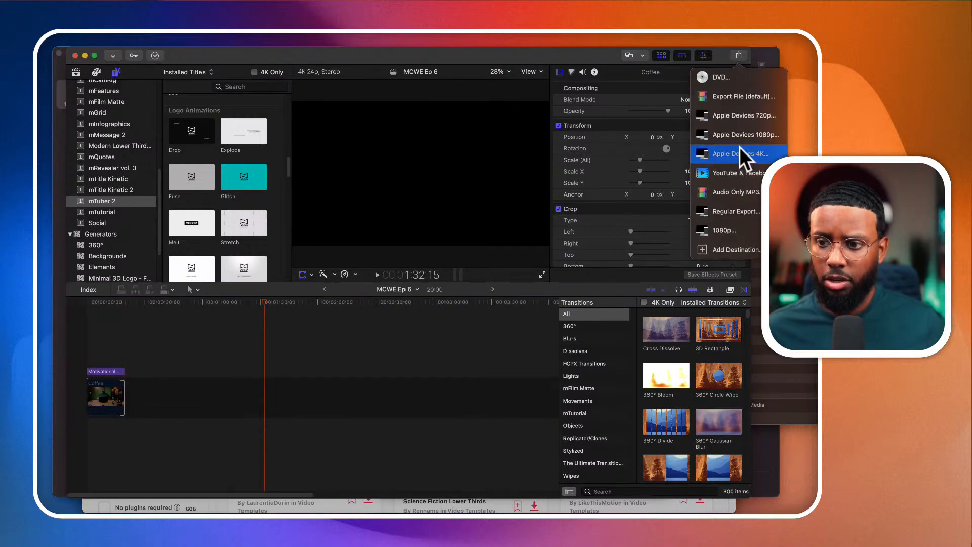
left_click(737, 97)
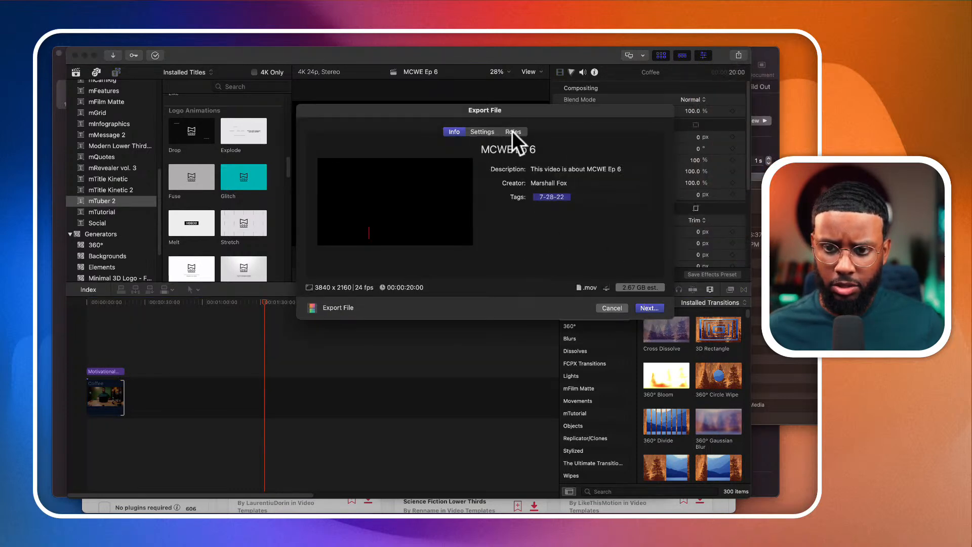
left_click(482, 132)
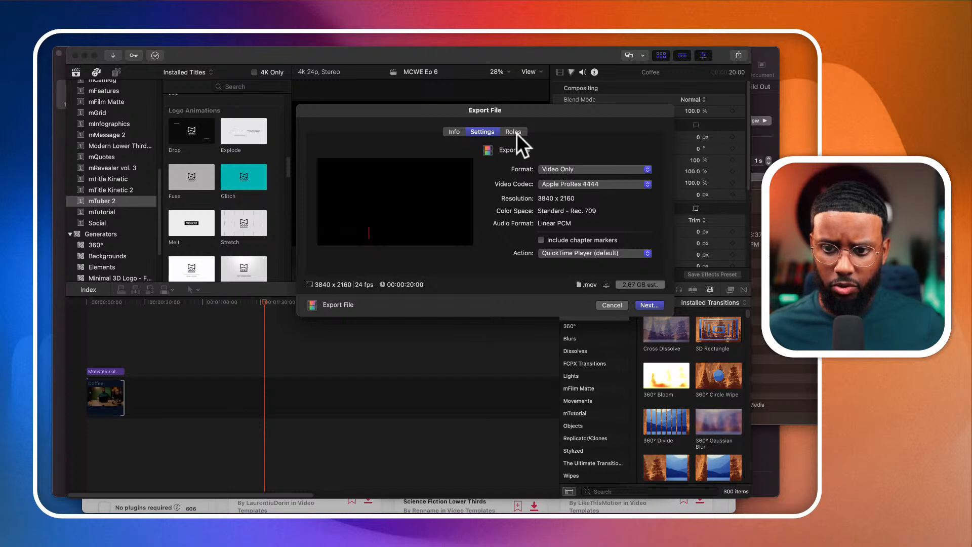
left_click(514, 130)
left_click(478, 131)
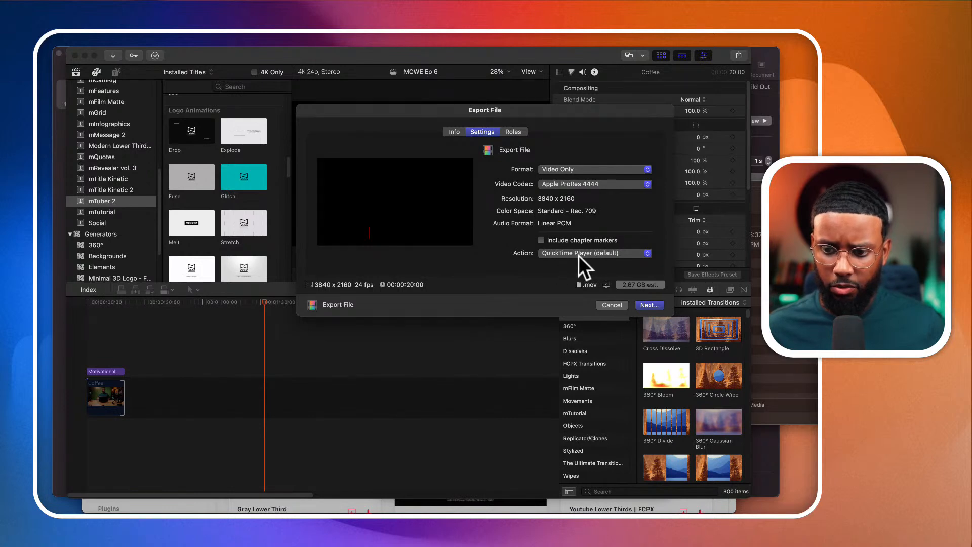
left_click(647, 304)
Name the exported file Mr Moderator and save it in the Episode 6 folder
left_click(478, 150)
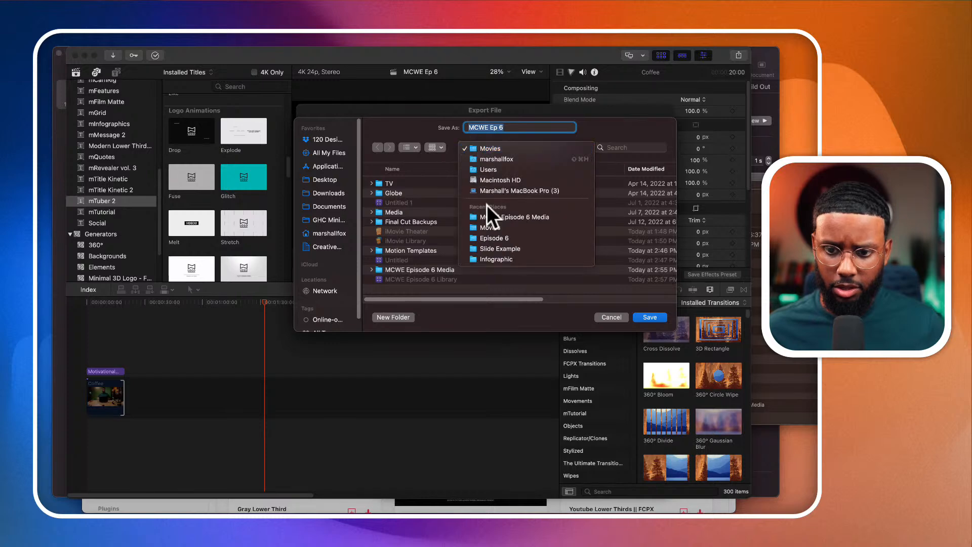
left_click(493, 220)
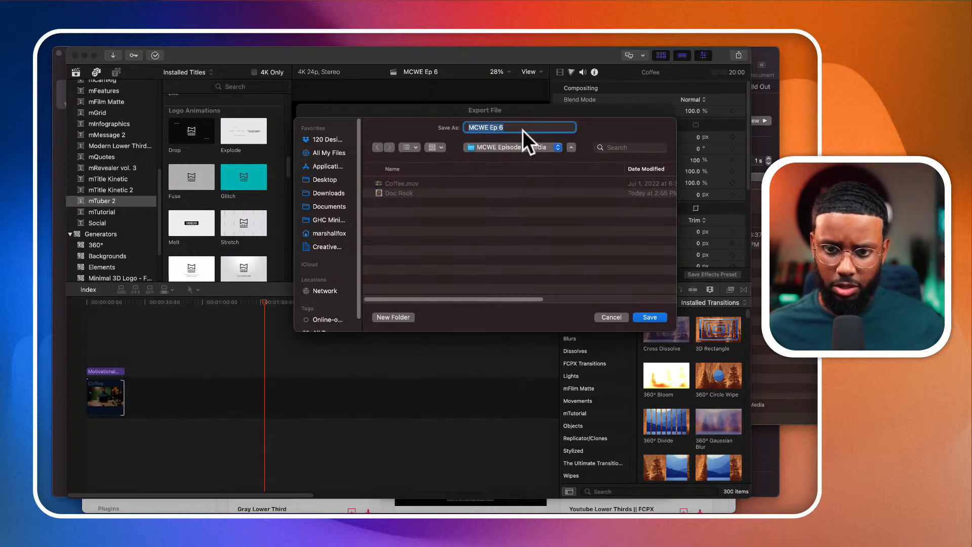
type("Mr Mo")
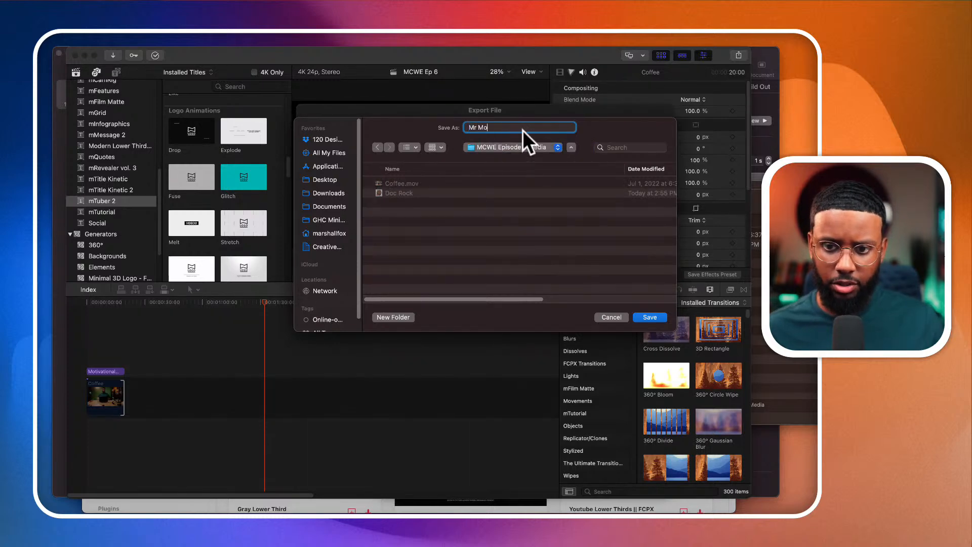
type("derato")
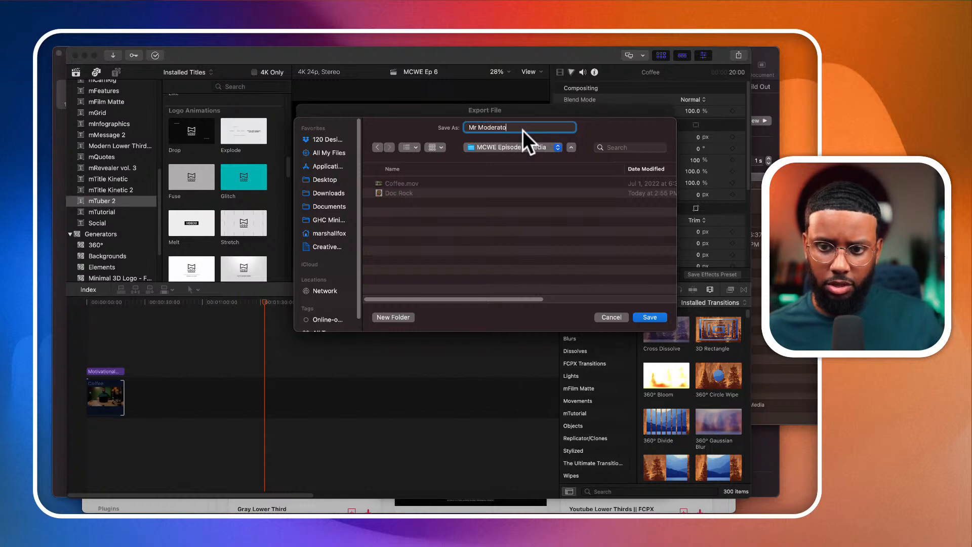
type("r")
left_click(493, 148)
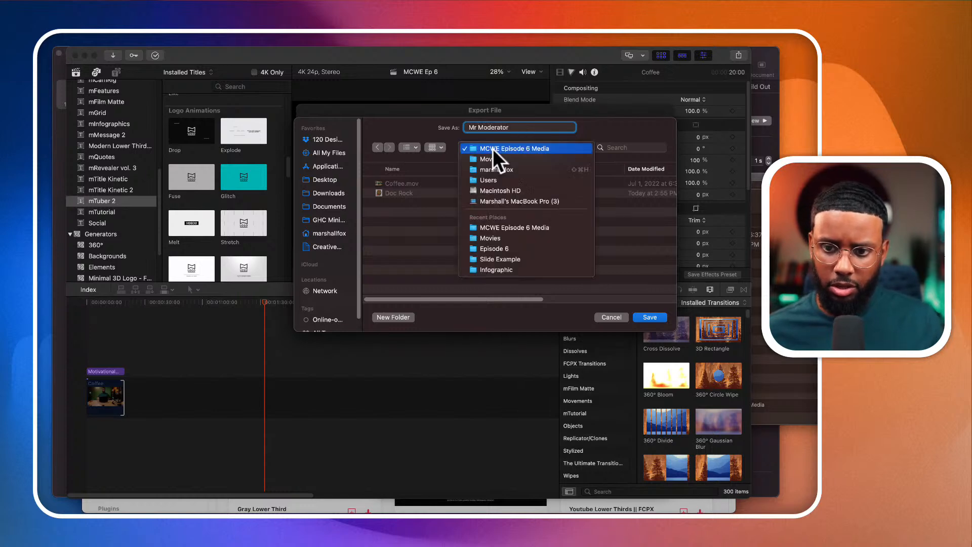
left_click(497, 248)
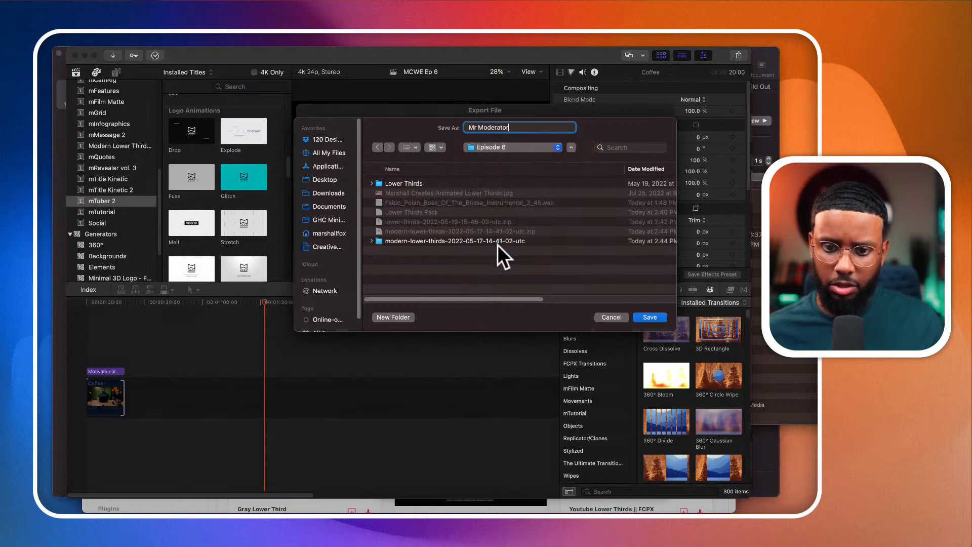
left_click(646, 314)
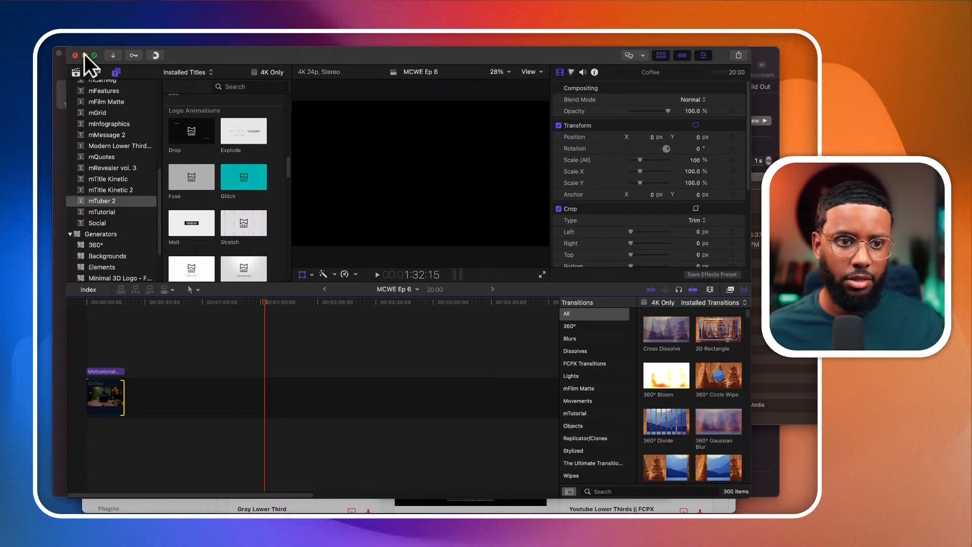
Check the export's progress in the background tasks and switch to Finder to view the MCWE Episode 6 Media folder
left_click(155, 57)
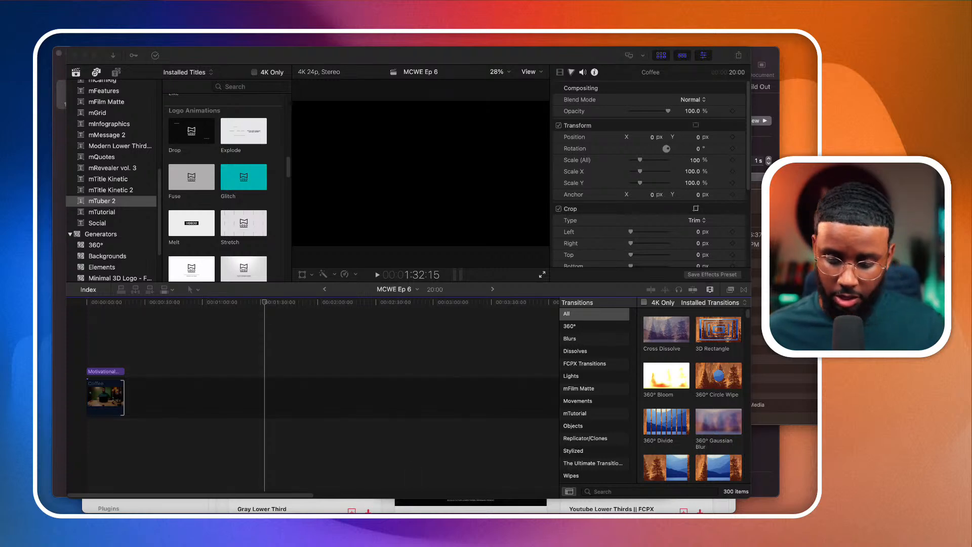
left_click(812, 351)
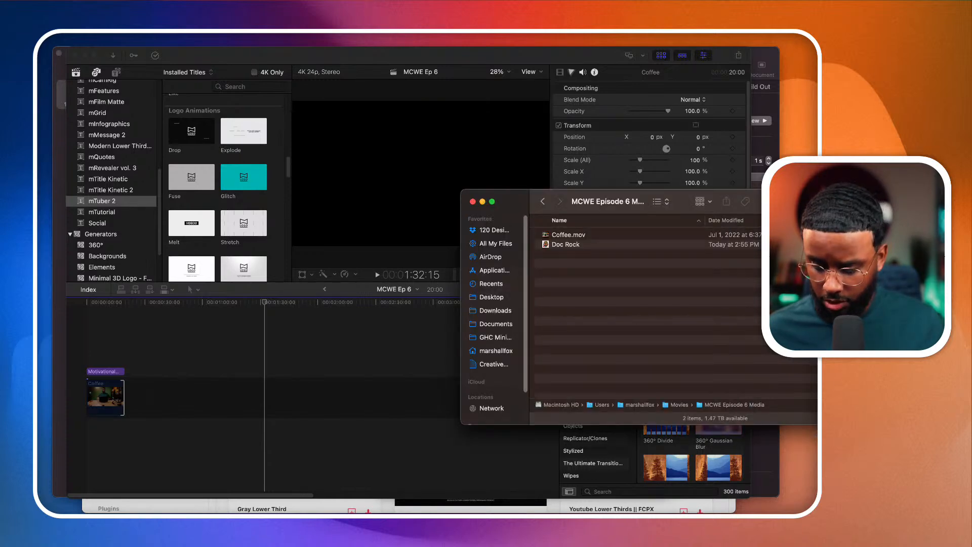
key("super+Tab")
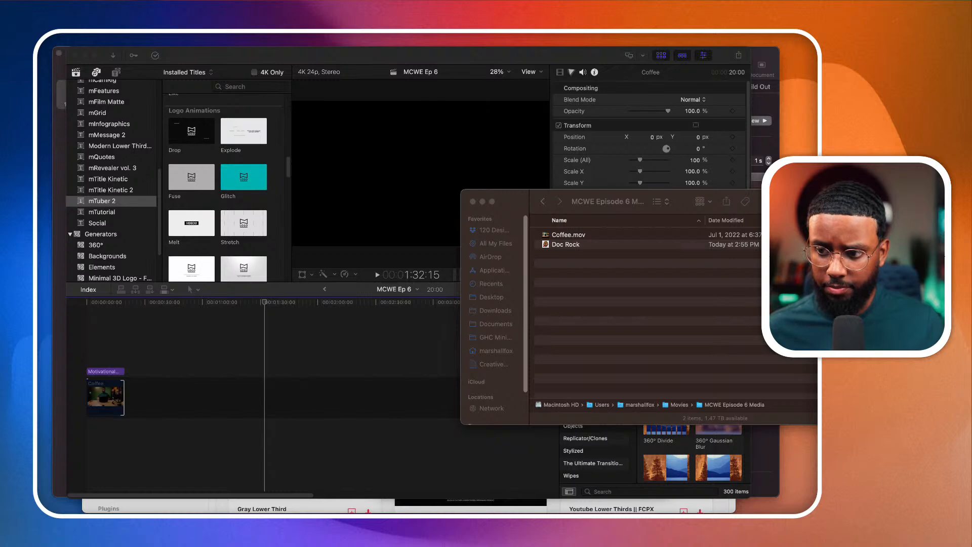